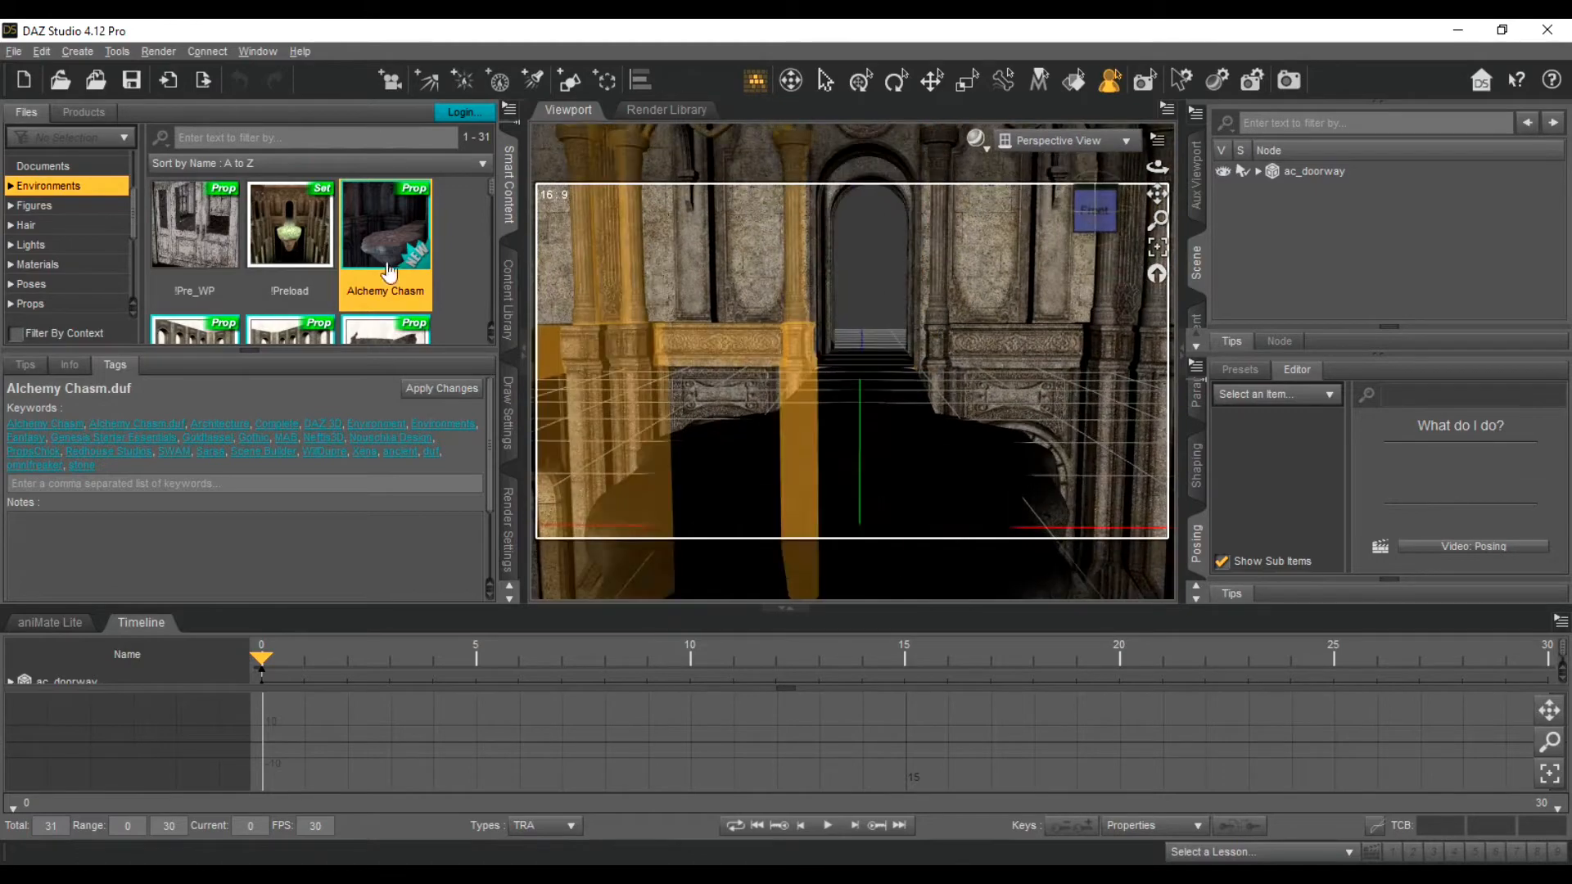
Step: Add the Genesis 8 Basic Male figure from the Figures category to the doorway scene
{"action": "left_click", "coordinate": [34, 205]}
{"action": "scroll", "coordinate": [270, 229], "scroll_direction": "down", "scroll_amount": 3}
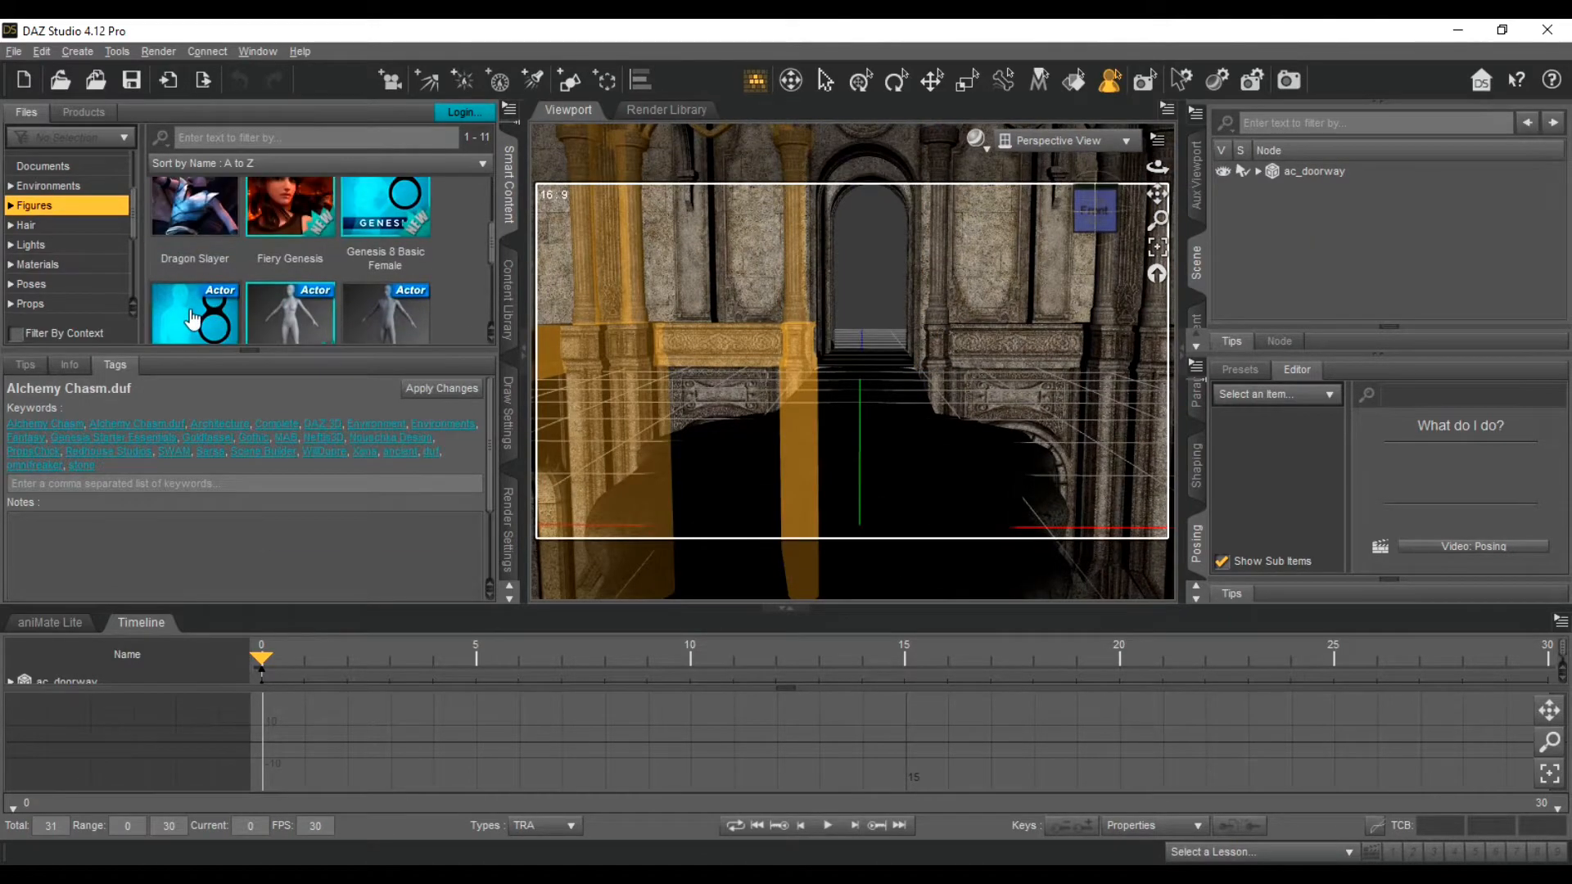
{"action": "left_click_drag", "start_coordinate": [194, 315], "coordinate": [840, 449]}
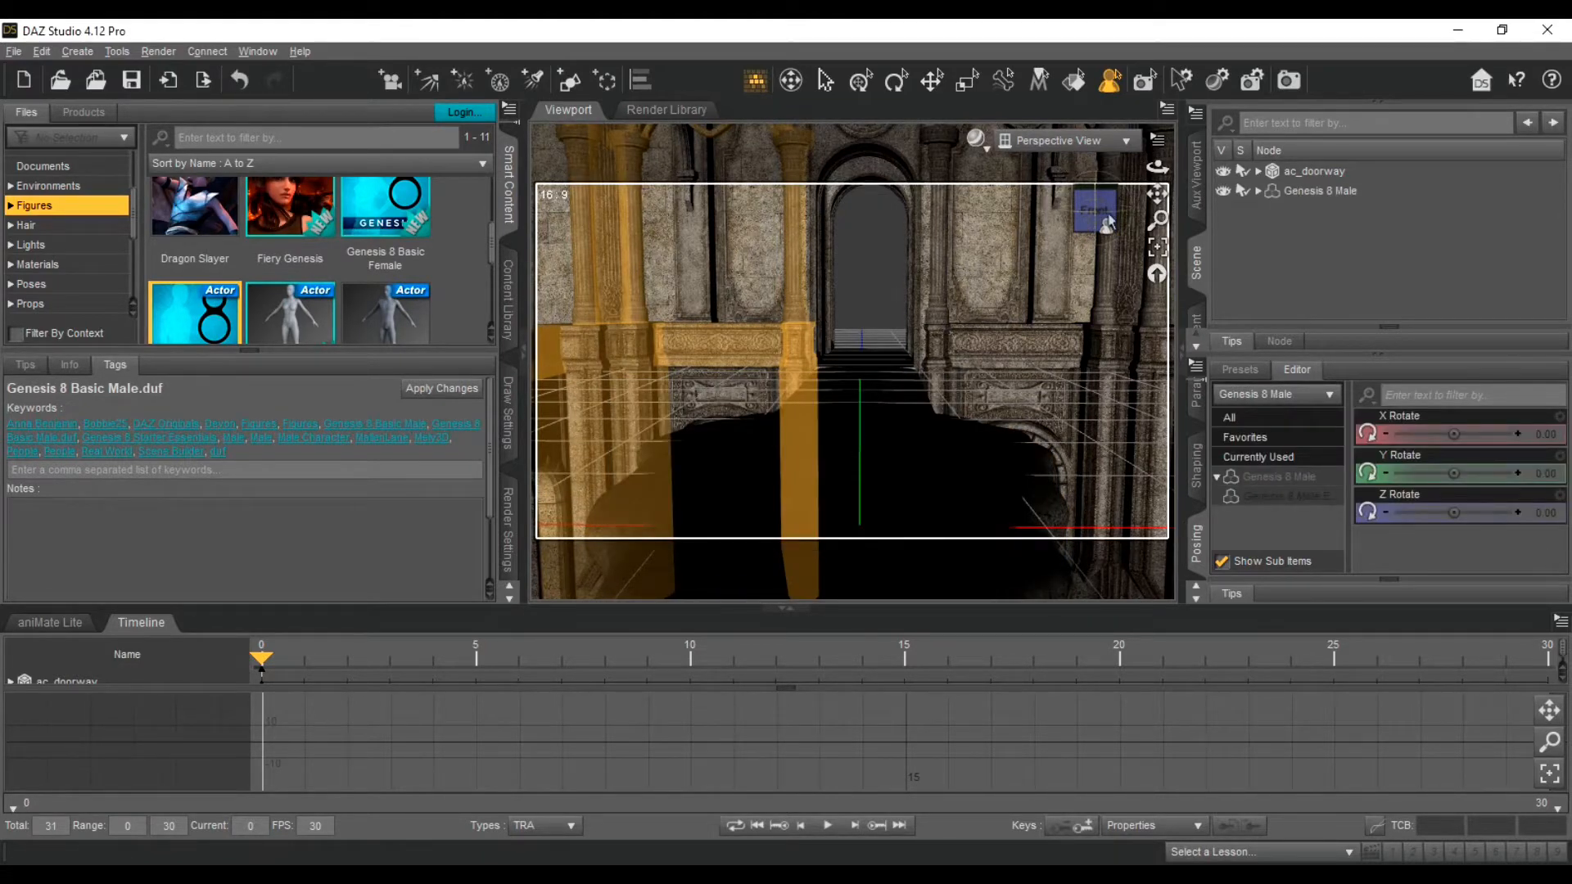
{"action": "left_click", "coordinate": [828, 85]}
{"action": "mouse_move", "coordinate": [1095, 212]}
{"action": "left_mouse_down"}
{"action": "mouse_move", "coordinate": [1058, 224]}
{"action": "mouse_move", "coordinate": [1105, 218]}
{"action": "left_mouse_up"}
{"action": "left_click", "coordinate": [1097, 208]}
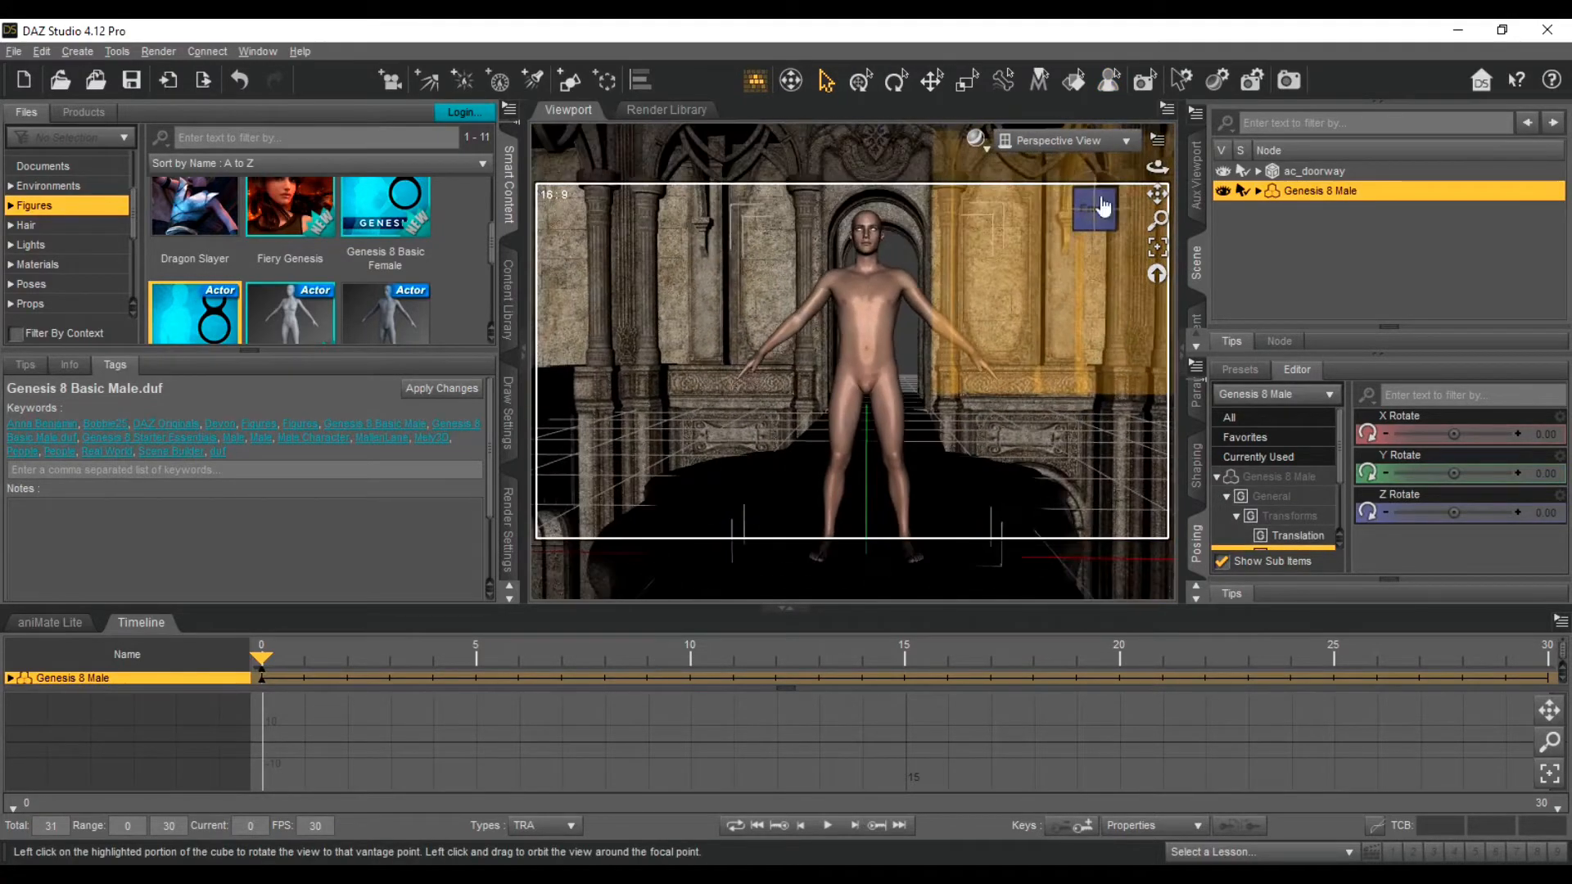
{"action": "scroll", "coordinate": [858, 373], "scroll_direction": "down", "scroll_amount": 3}
{"action": "mouse_move", "coordinate": [1095, 211]}
{"action": "left_mouse_down"}
{"action": "mouse_move", "coordinate": [1068, 228]}
{"action": "mouse_move", "coordinate": [1094, 212]}
{"action": "left_mouse_up"}
Step: Dress the Genesis 8 Male figure in Basic Wear !Outfit 2 from the Wardrobe category
{"action": "left_click", "coordinate": [30, 246]}
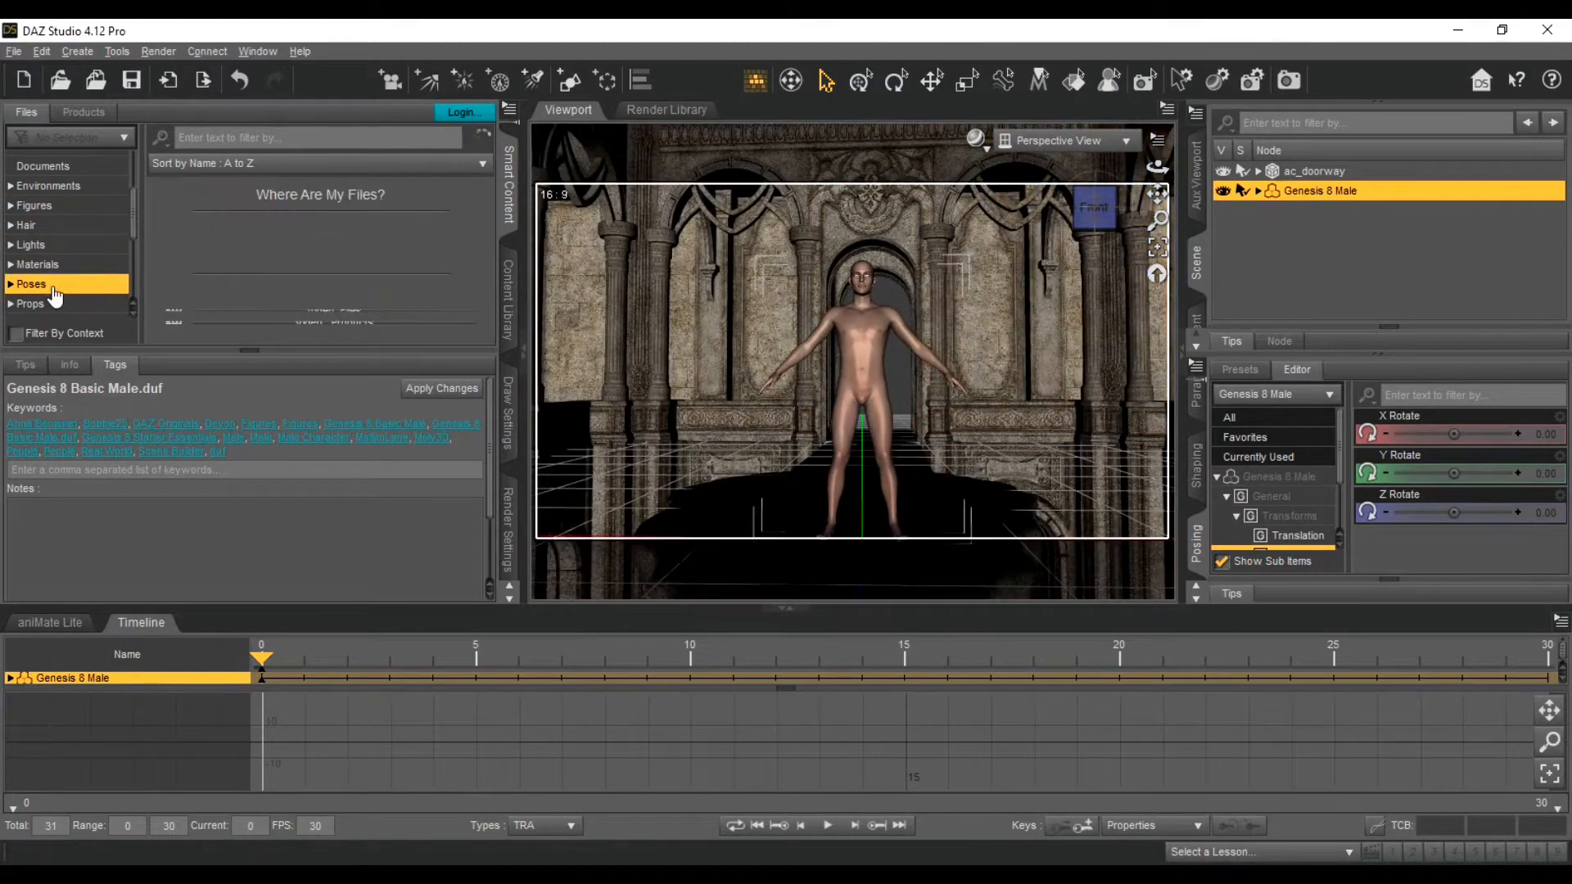
{"action": "scroll", "coordinate": [73, 274], "scroll_direction": "down", "scroll_amount": 1}
{"action": "left_click", "coordinate": [86, 286]}
{"action": "scroll", "coordinate": [91, 301], "scroll_direction": "down", "scroll_amount": 2}
{"action": "left_click", "coordinate": [85, 291]}
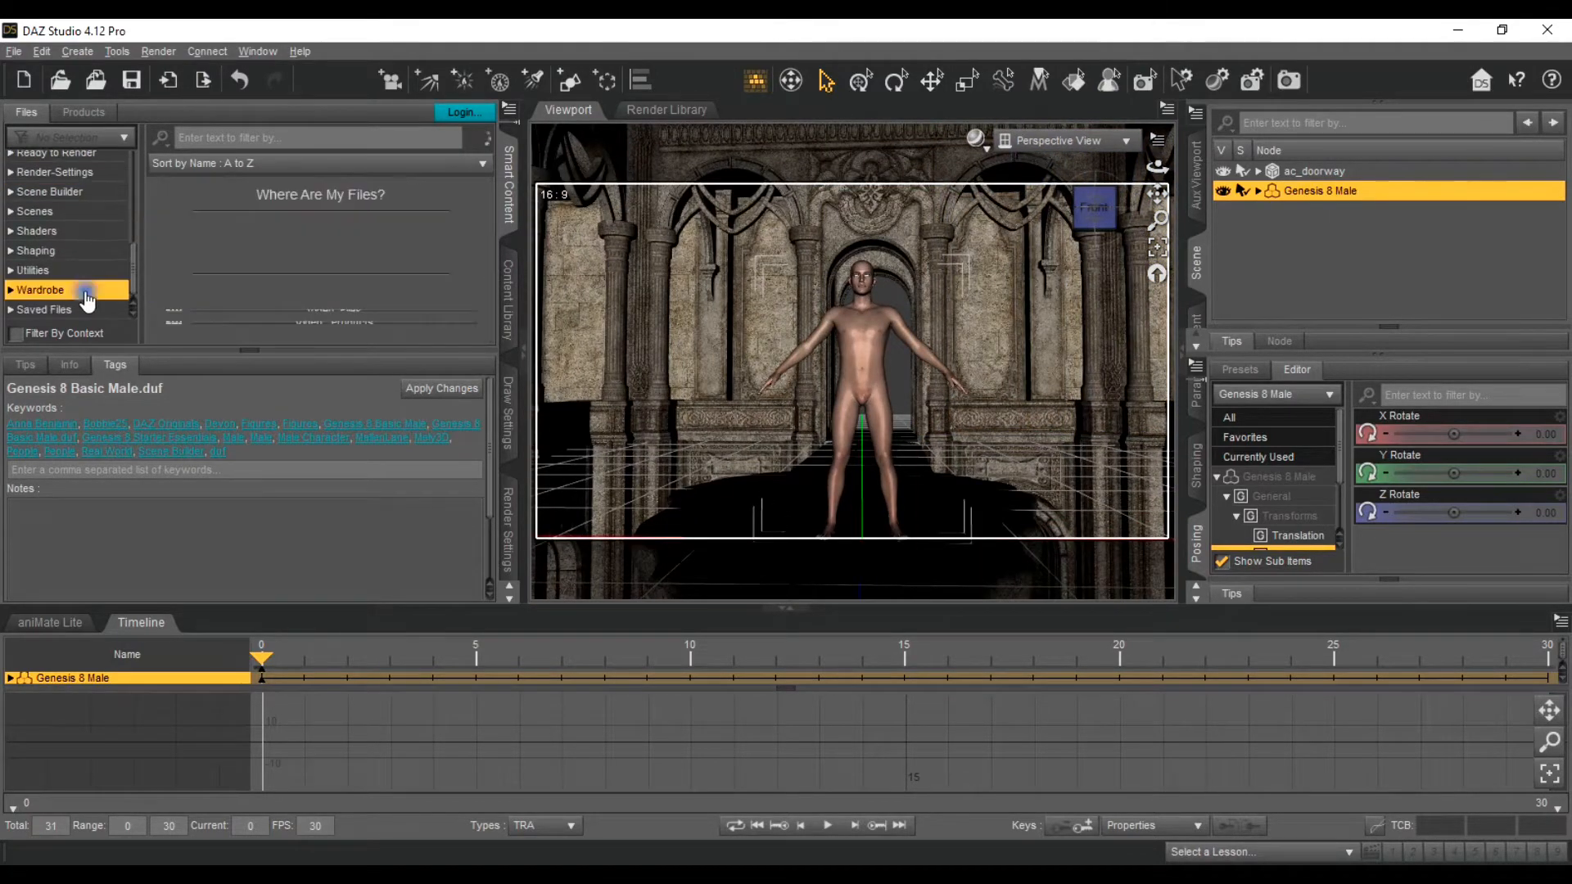
{"action": "scroll", "coordinate": [346, 255], "scroll_direction": "down", "scroll_amount": 1}
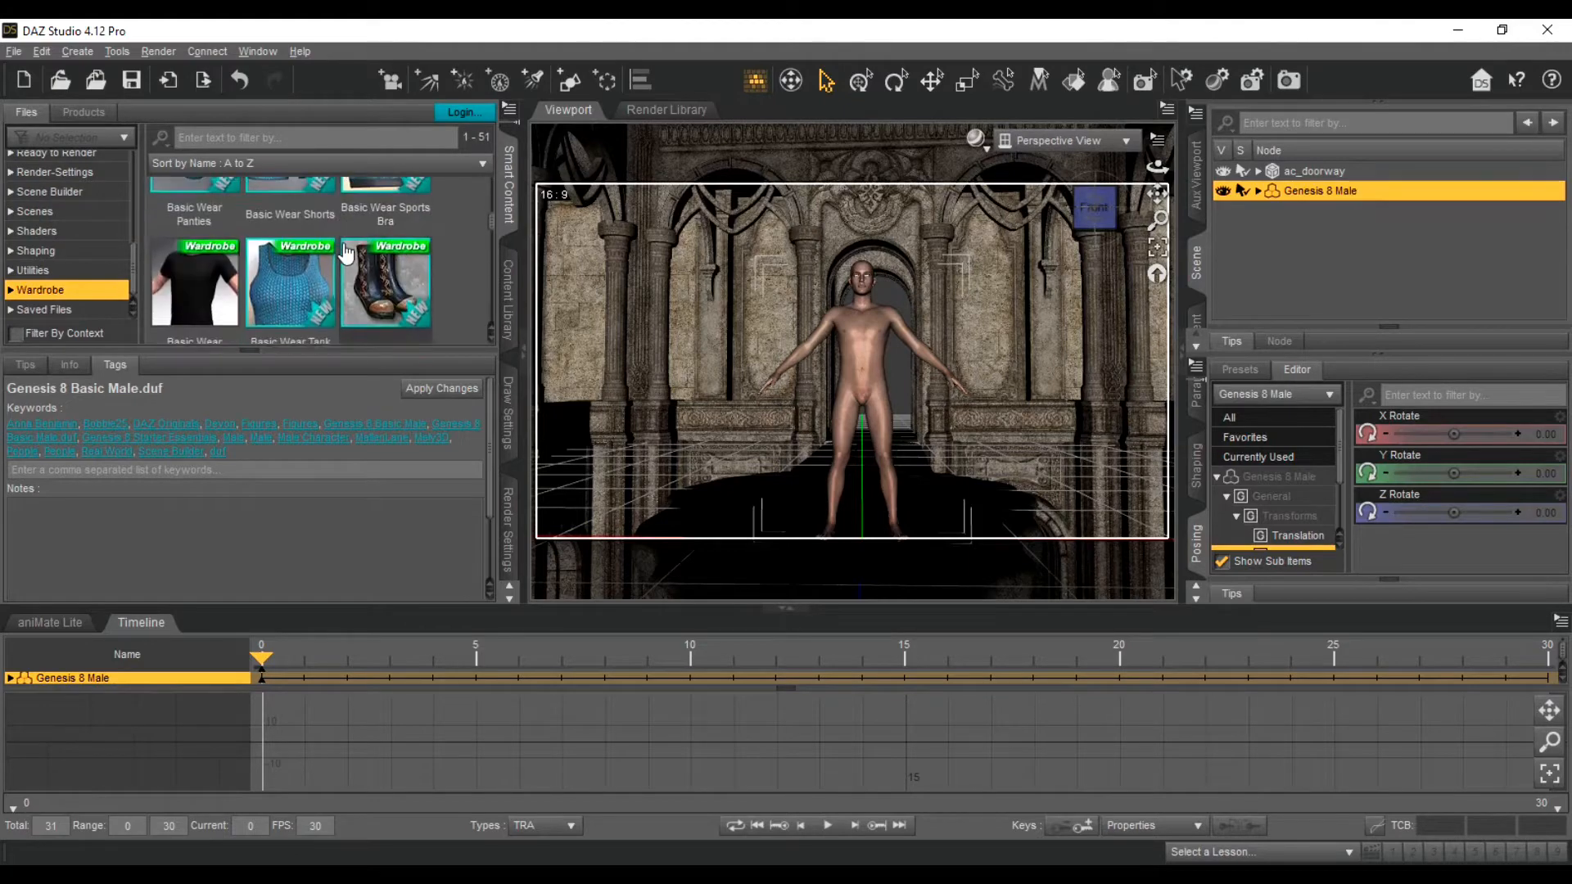
{"action": "scroll", "coordinate": [347, 255], "scroll_direction": "down", "scroll_amount": 4}
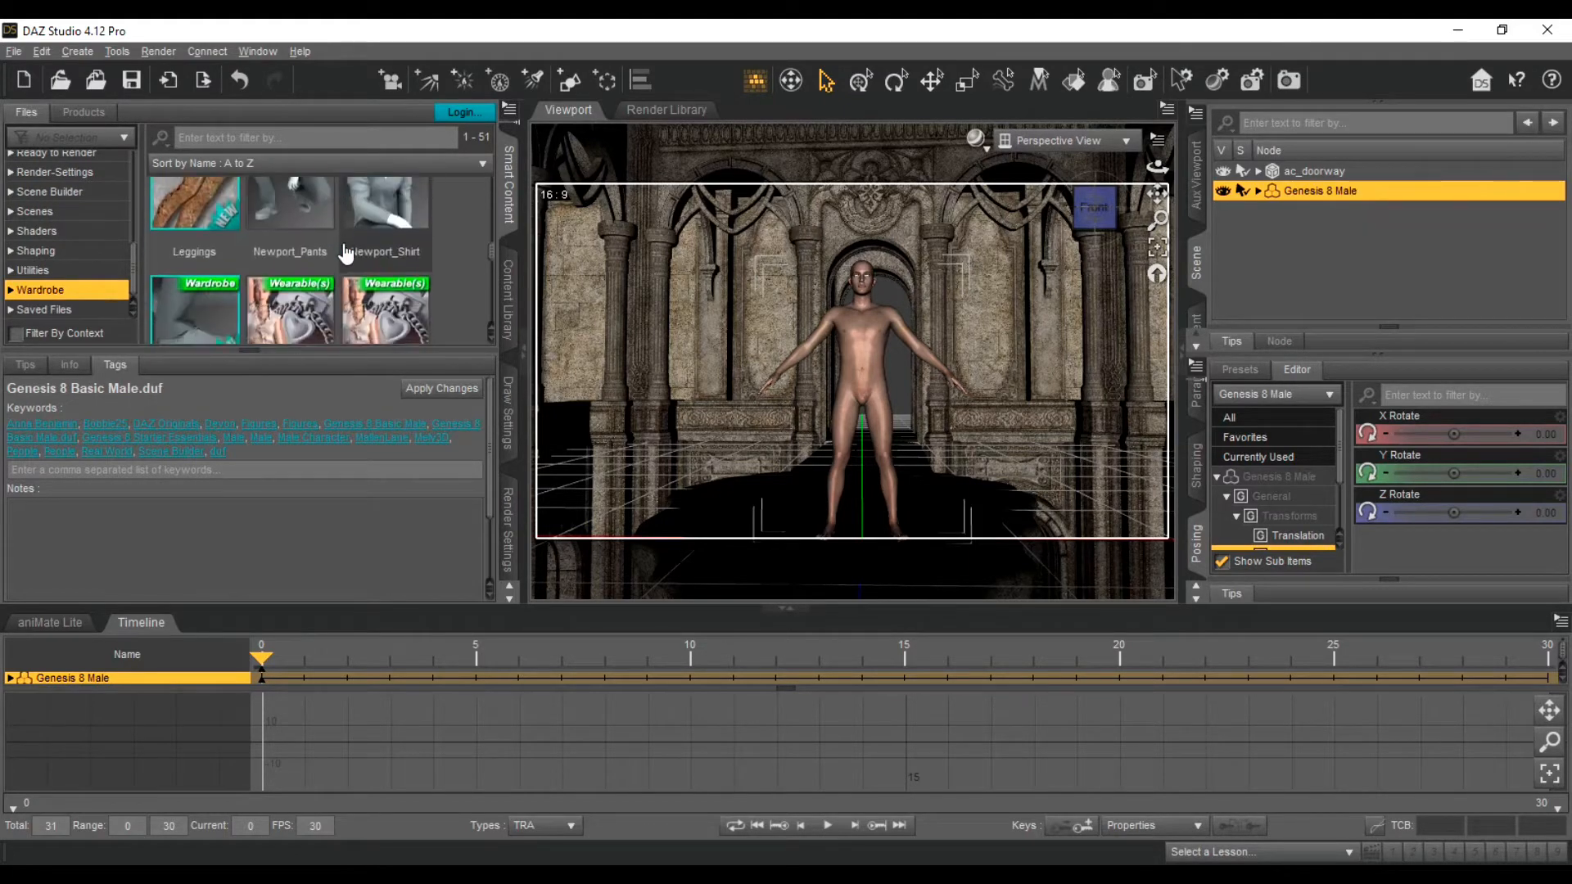
{"action": "scroll", "coordinate": [347, 255], "scroll_direction": "down", "scroll_amount": 6}
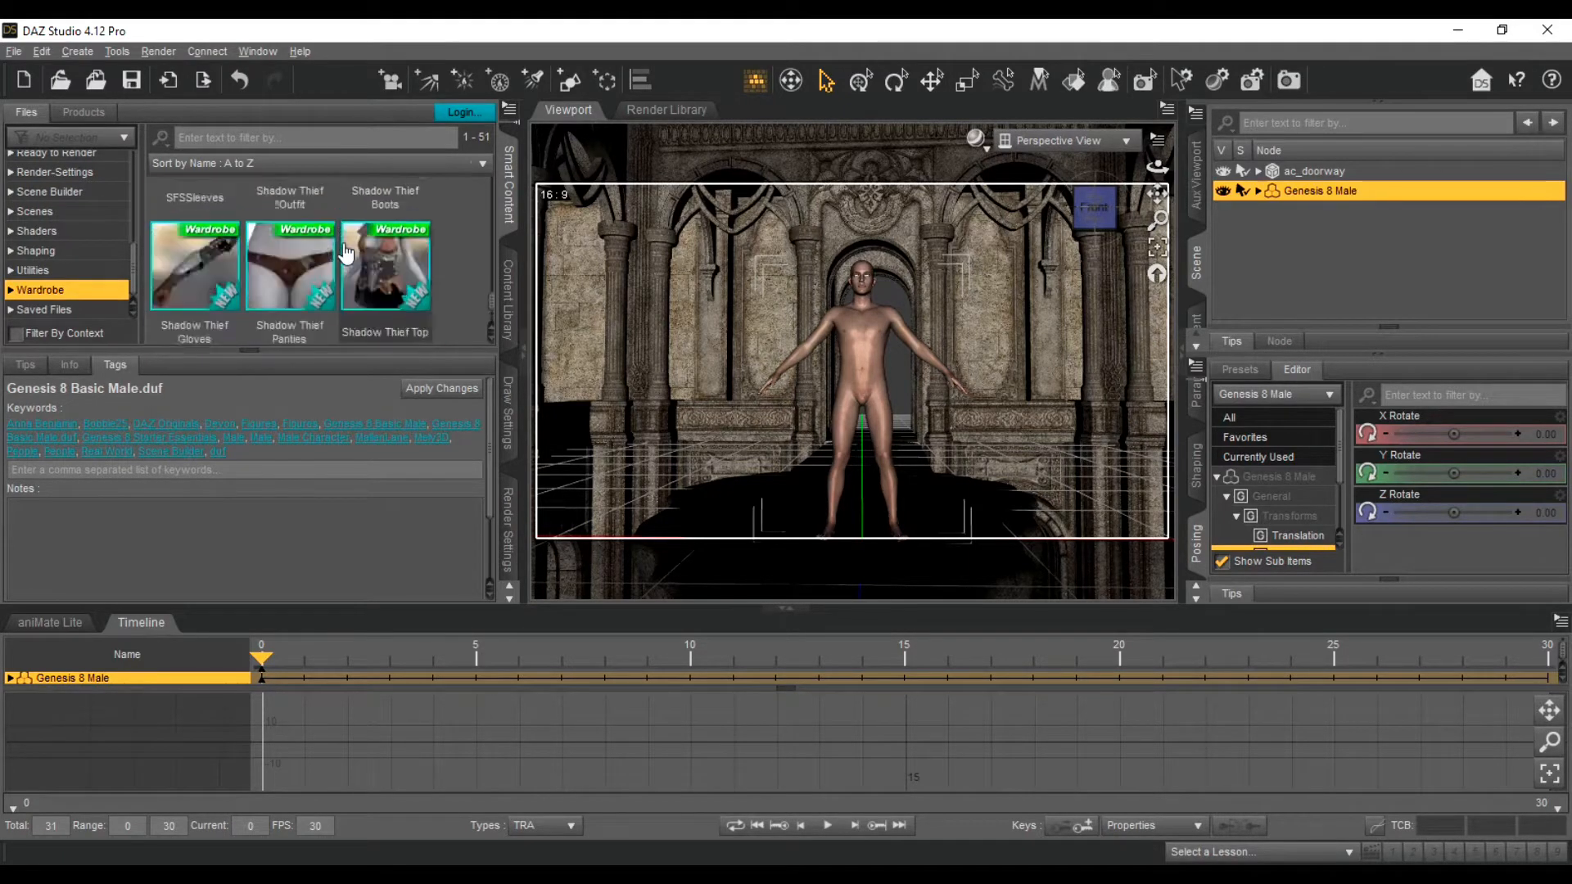
{"action": "scroll", "coordinate": [346, 255], "scroll_direction": "up", "scroll_amount": 10}
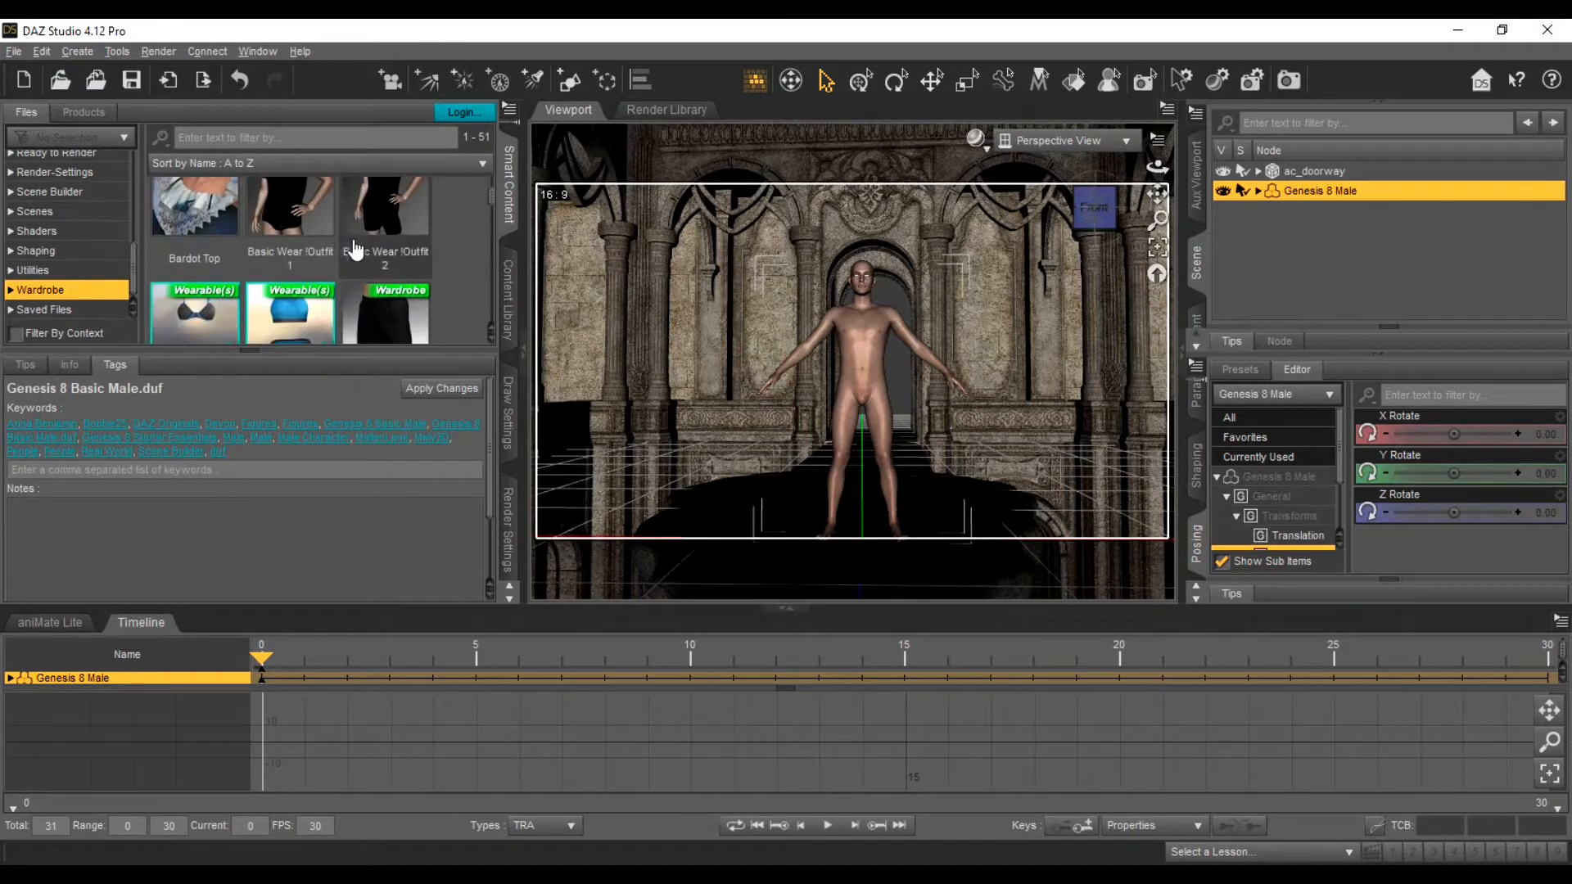
{"action": "left_click", "coordinate": [354, 250]}
{"action": "scroll", "coordinate": [355, 249], "scroll_direction": "up", "scroll_amount": 1}
{"action": "left_click_drag", "start_coordinate": [372, 213], "coordinate": [1346, 144]}
{"action": "right_click", "coordinate": [394, 226]}
{"action": "left_click", "coordinate": [365, 201]}
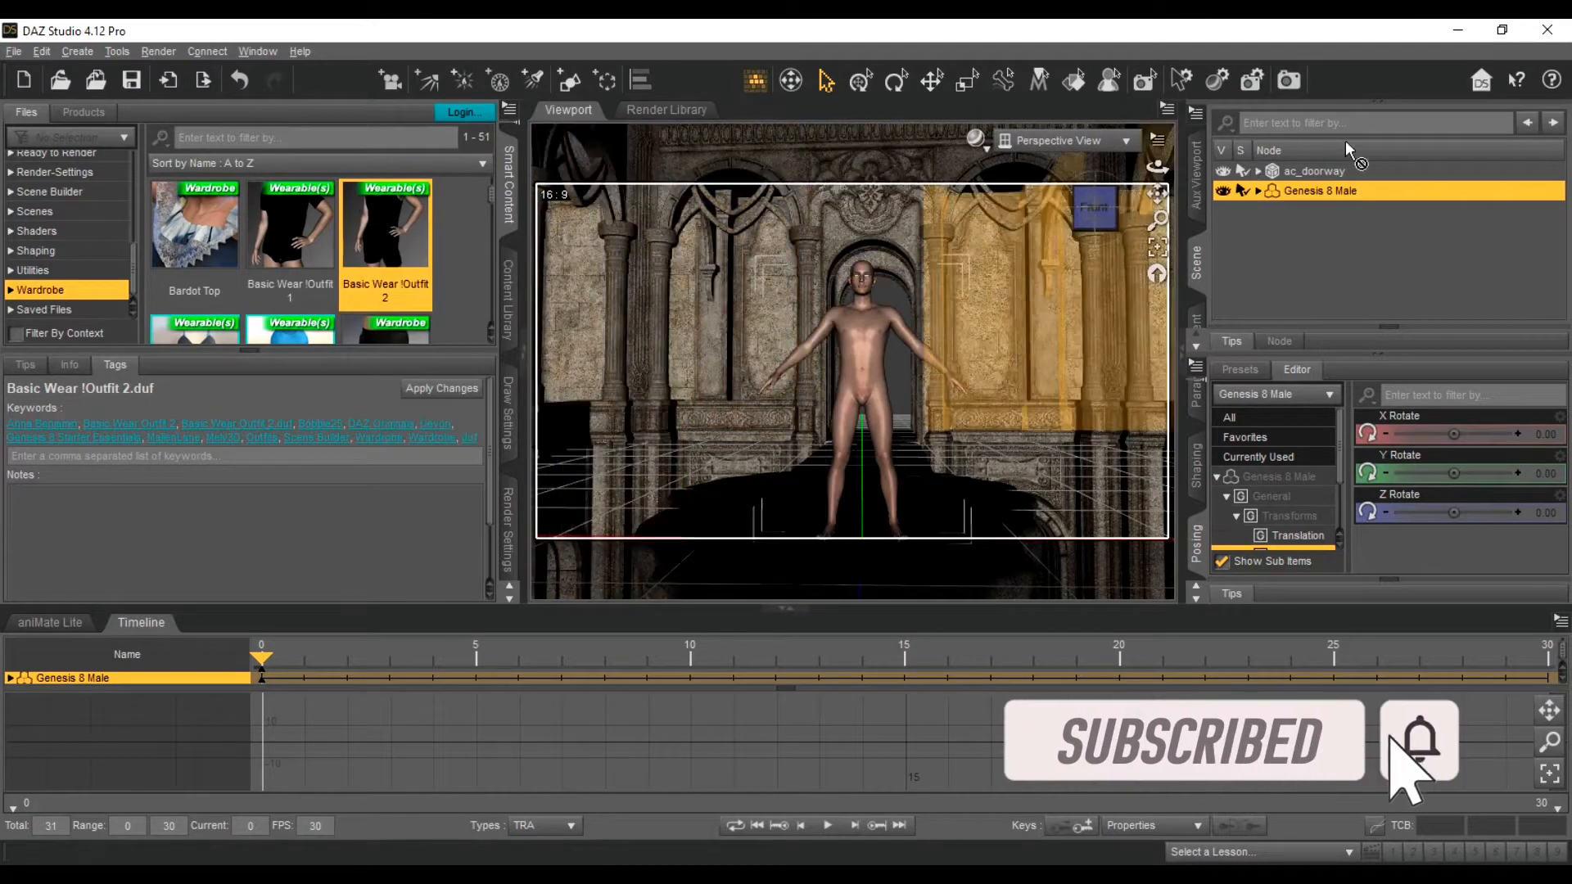
{"action": "left_click_drag", "start_coordinate": [1295, 193], "coordinate": [856, 329]}
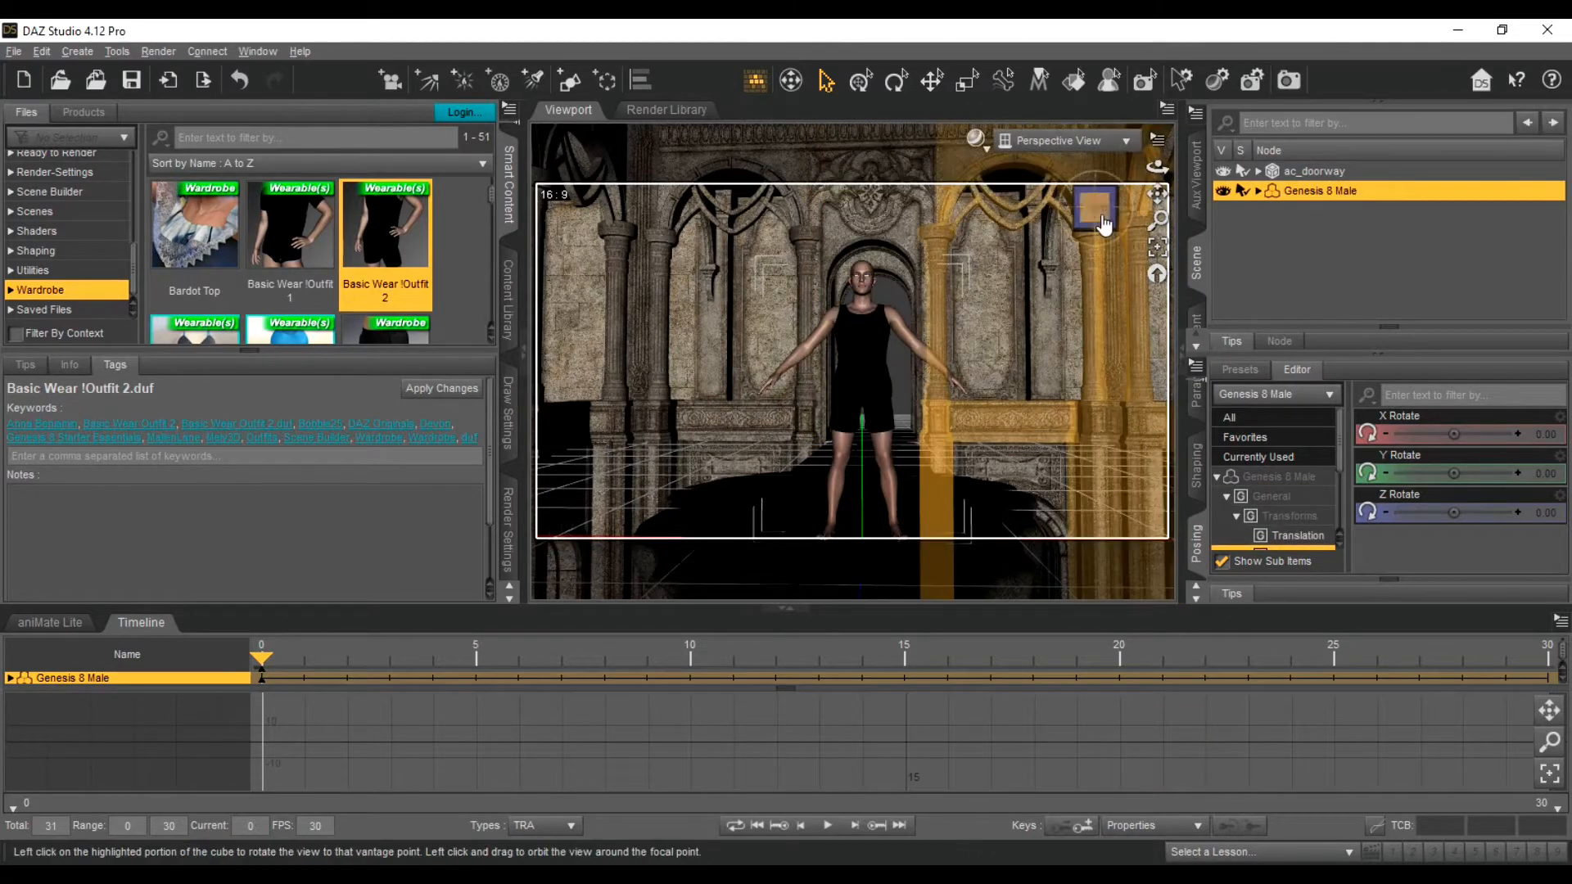
{"action": "left_click_drag", "start_coordinate": [1095, 221], "coordinate": [1064, 263]}
{"action": "scroll", "coordinate": [1053, 234], "scroll_direction": "down", "scroll_amount": 2}
{"action": "left_click", "coordinate": [1109, 80]}
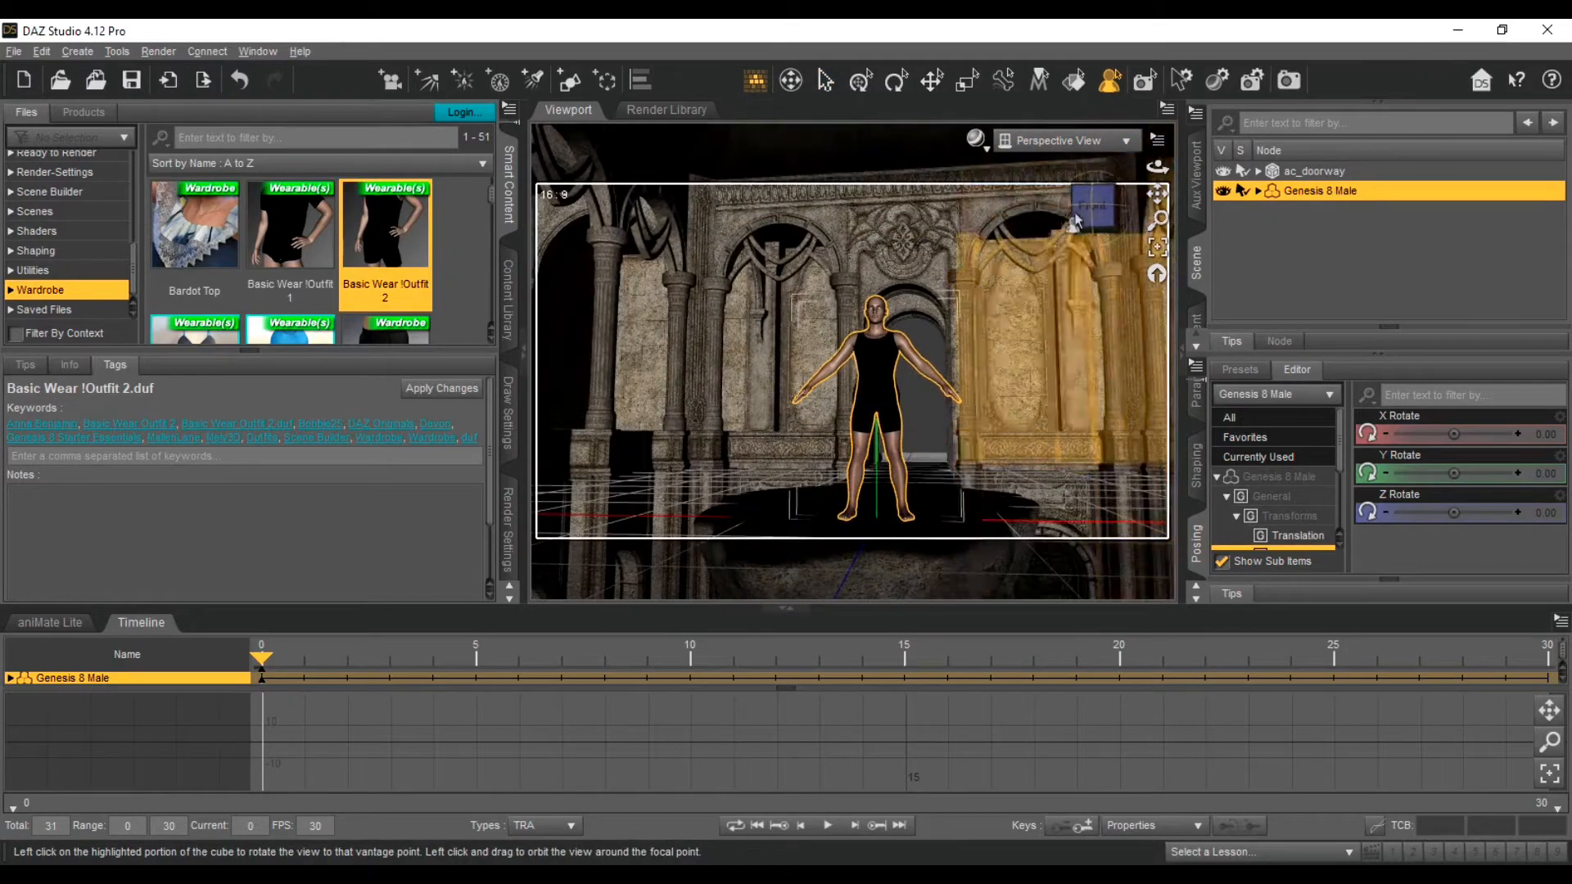
{"action": "mouse_move", "coordinate": [1089, 198]}
{"action": "left_mouse_down"}
{"action": "mouse_move", "coordinate": [1087, 231]}
{"action": "mouse_move", "coordinate": [1093, 210]}
{"action": "left_mouse_up"}
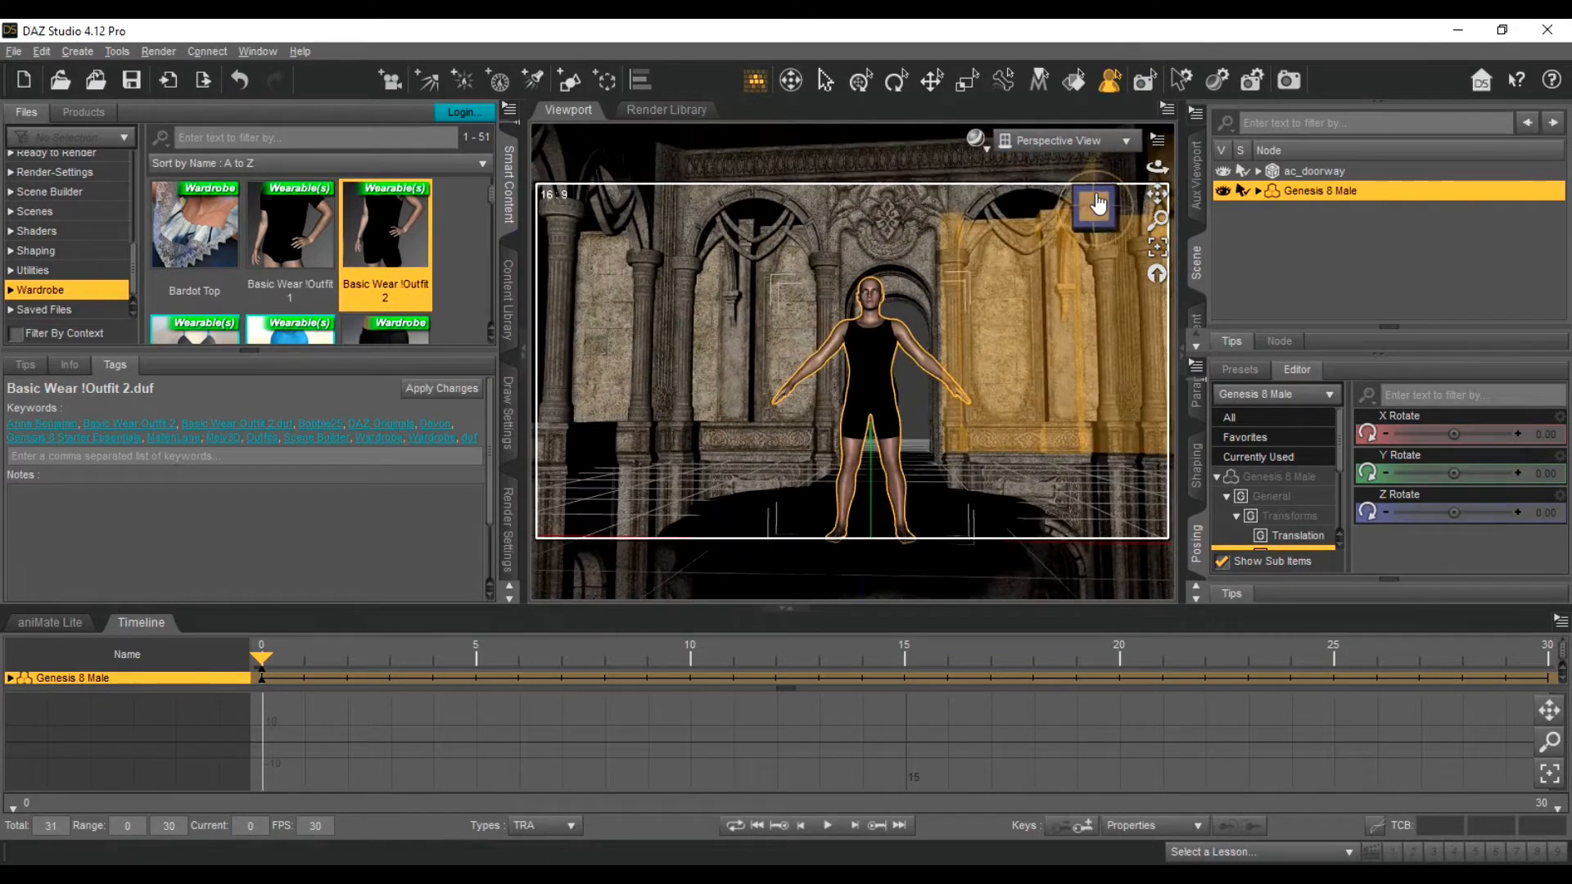
{"action": "left_click", "coordinate": [1128, 142]}
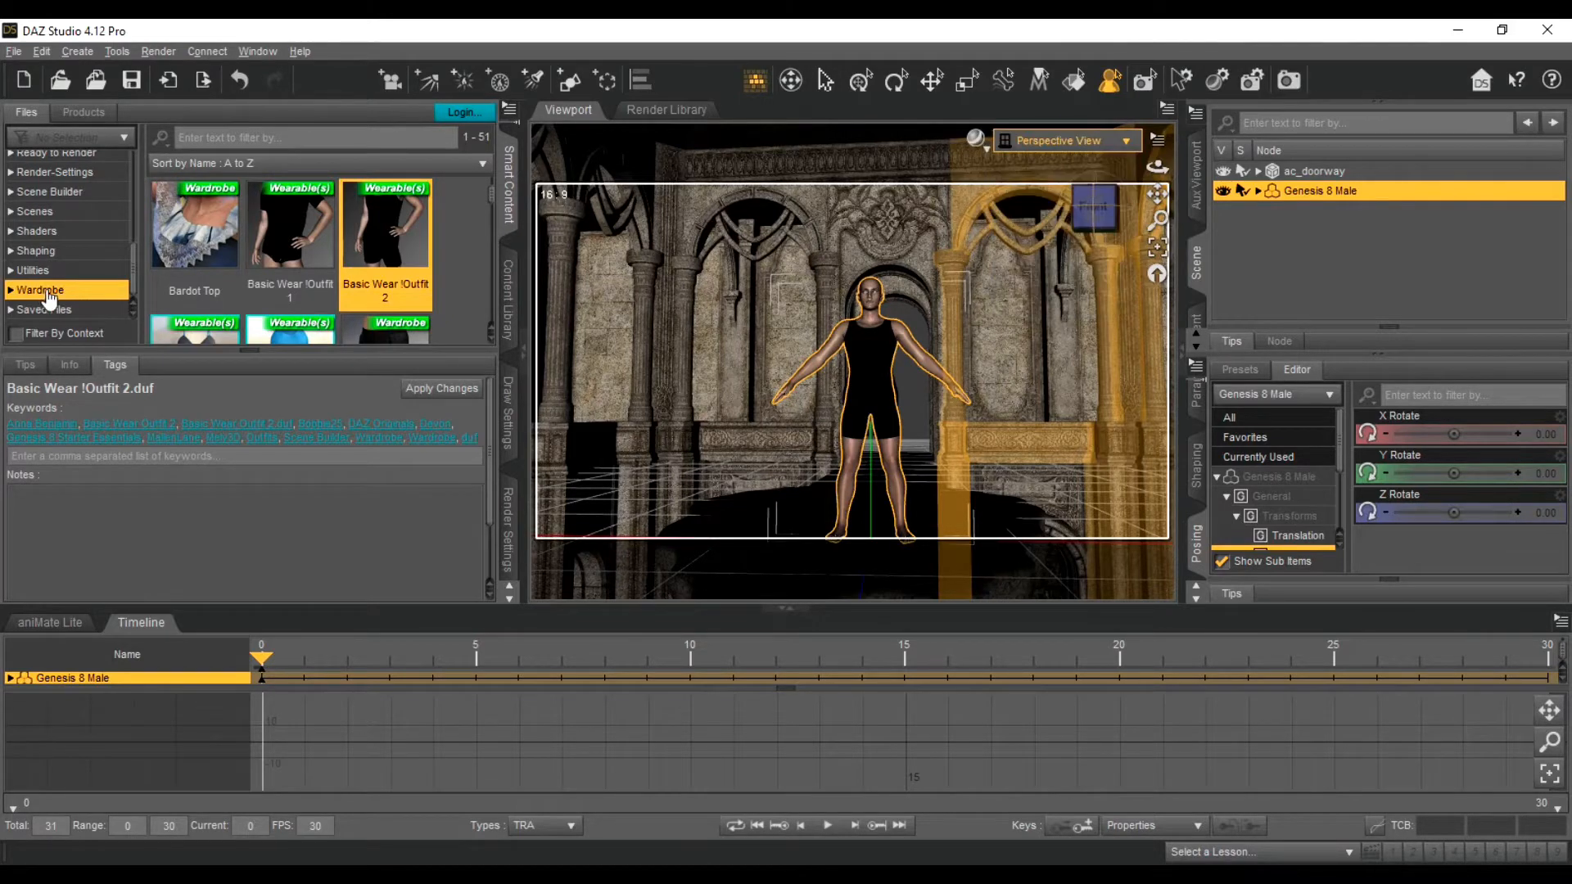
Step: Apply the 01 Apply Head shape from the Shaping category to the male figure and inspect the face up close
{"action": "left_click", "coordinate": [108, 252]}
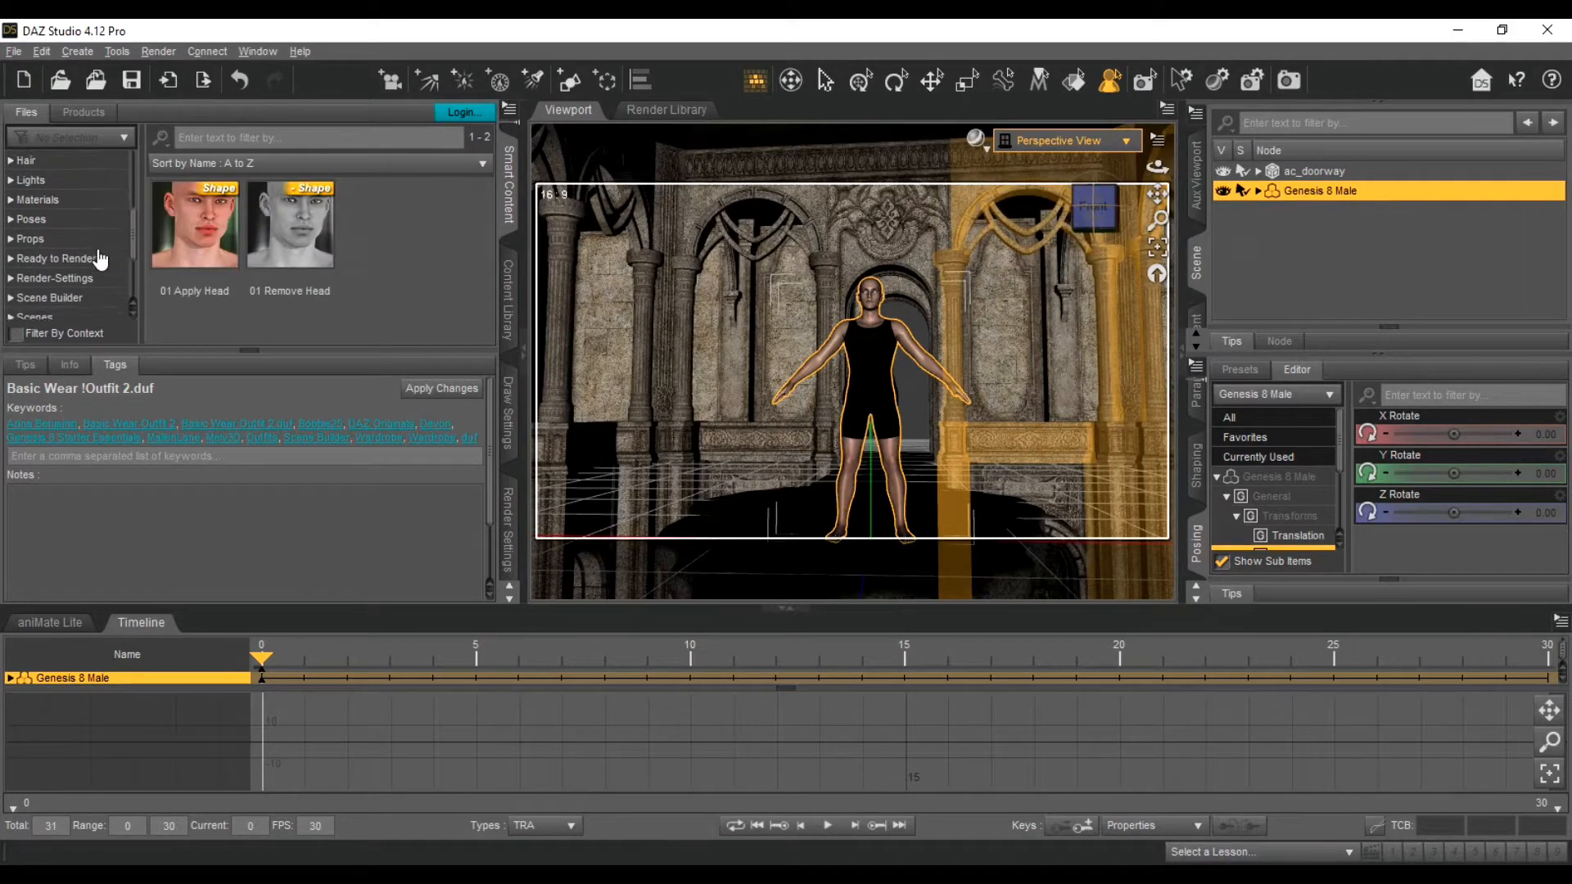
{"action": "left_click", "coordinate": [99, 262]}
{"action": "left_click", "coordinate": [94, 250]}
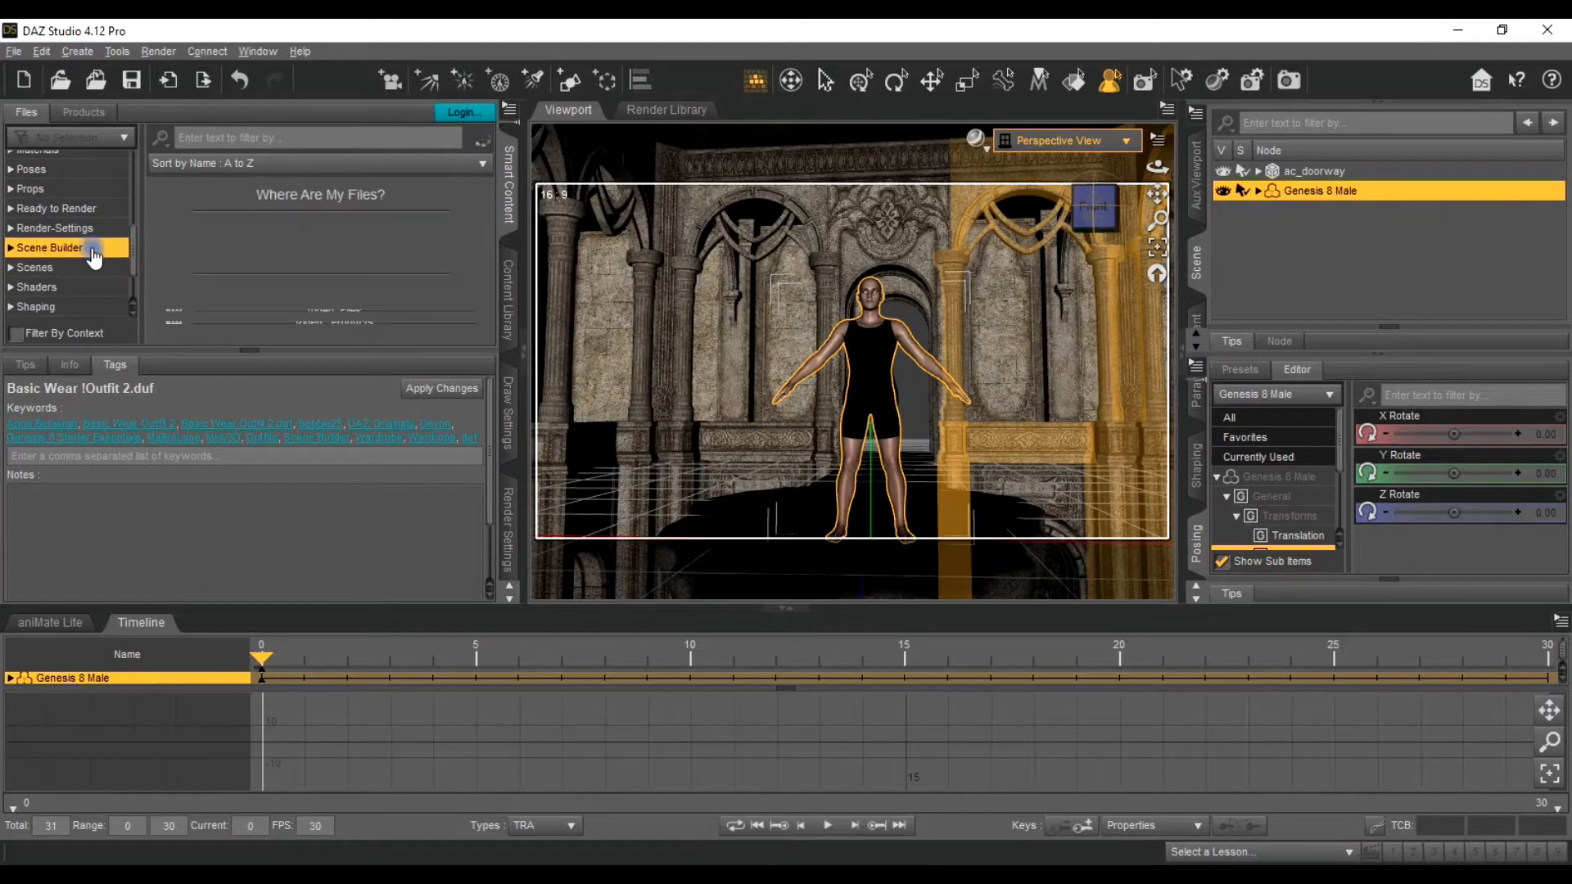
{"action": "left_click", "coordinate": [78, 288]}
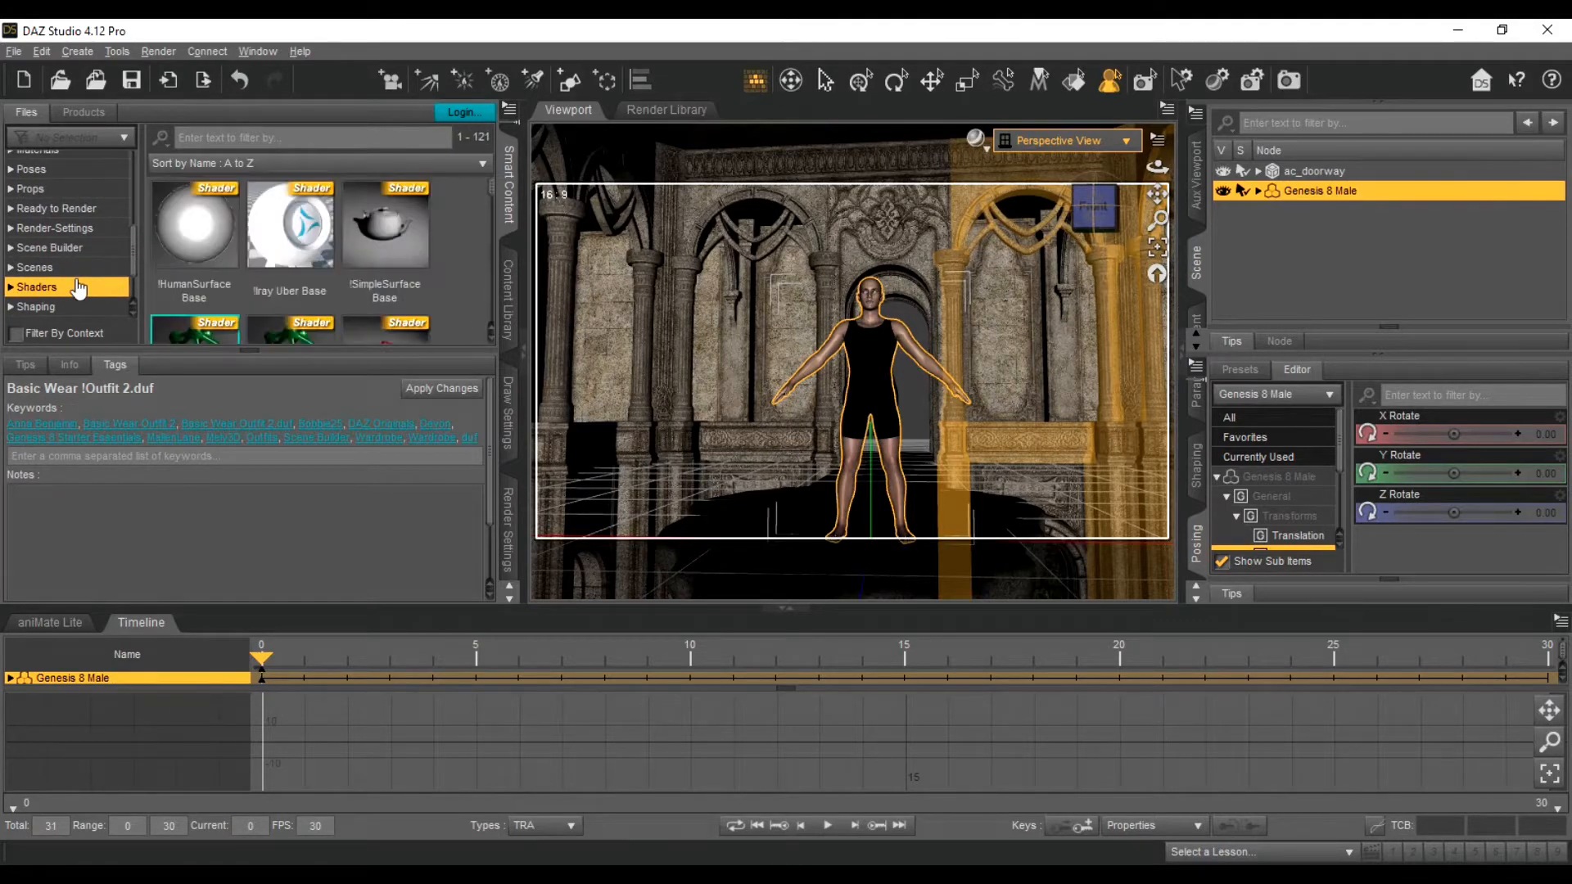
{"action": "left_click", "coordinate": [70, 308]}
{"action": "left_click_drag", "start_coordinate": [182, 237], "coordinate": [866, 304]}
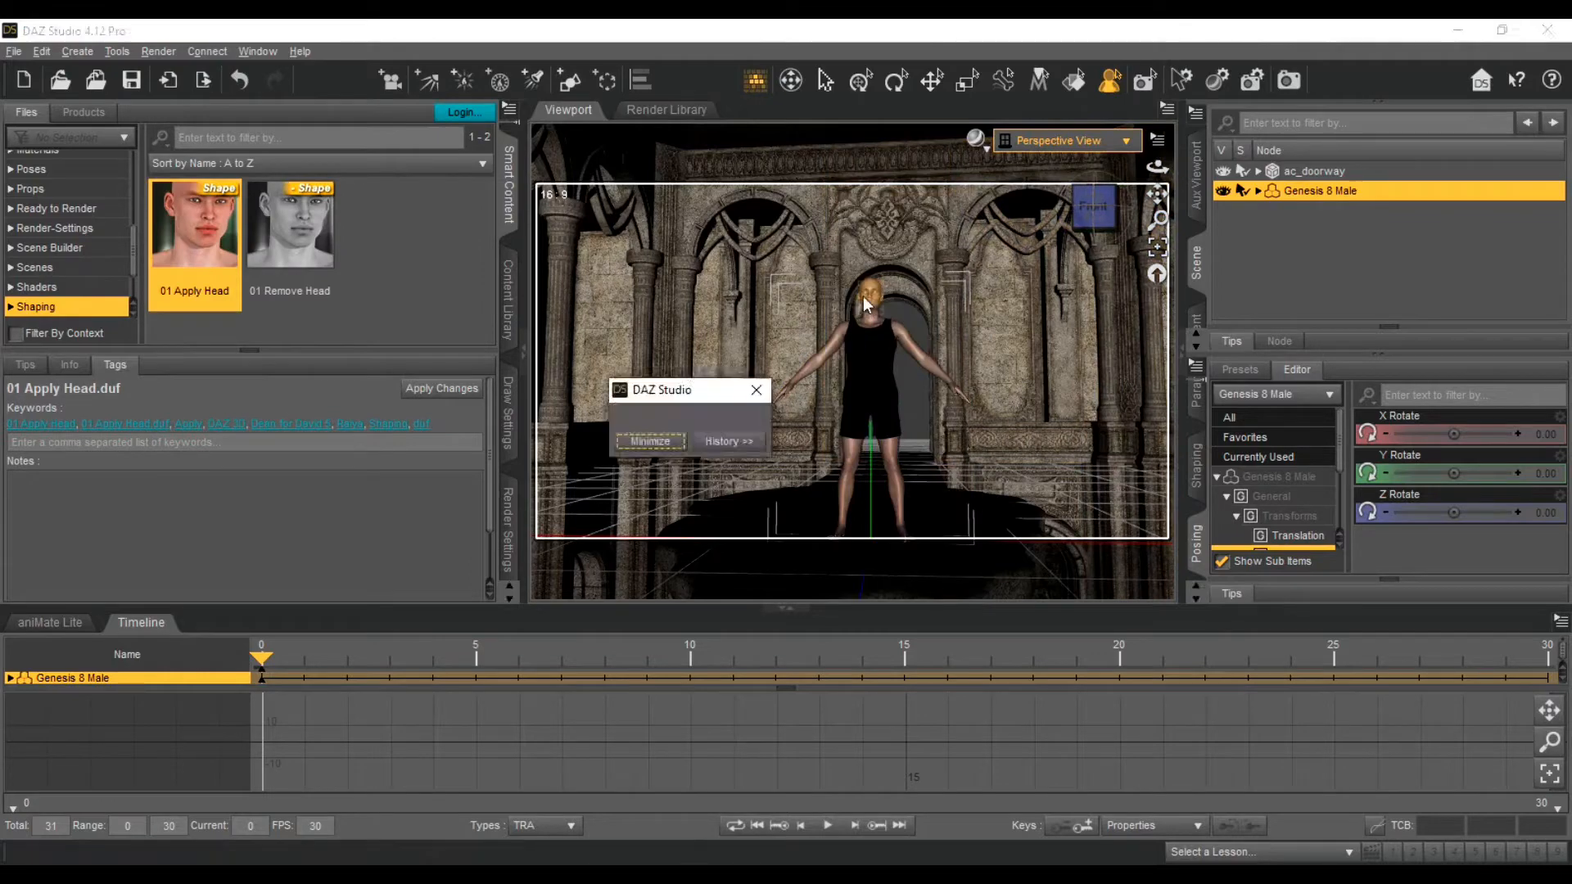
{"action": "left_click_drag", "start_coordinate": [1098, 205], "coordinate": [1044, 260]}
{"action": "left_click", "coordinate": [1094, 208]}
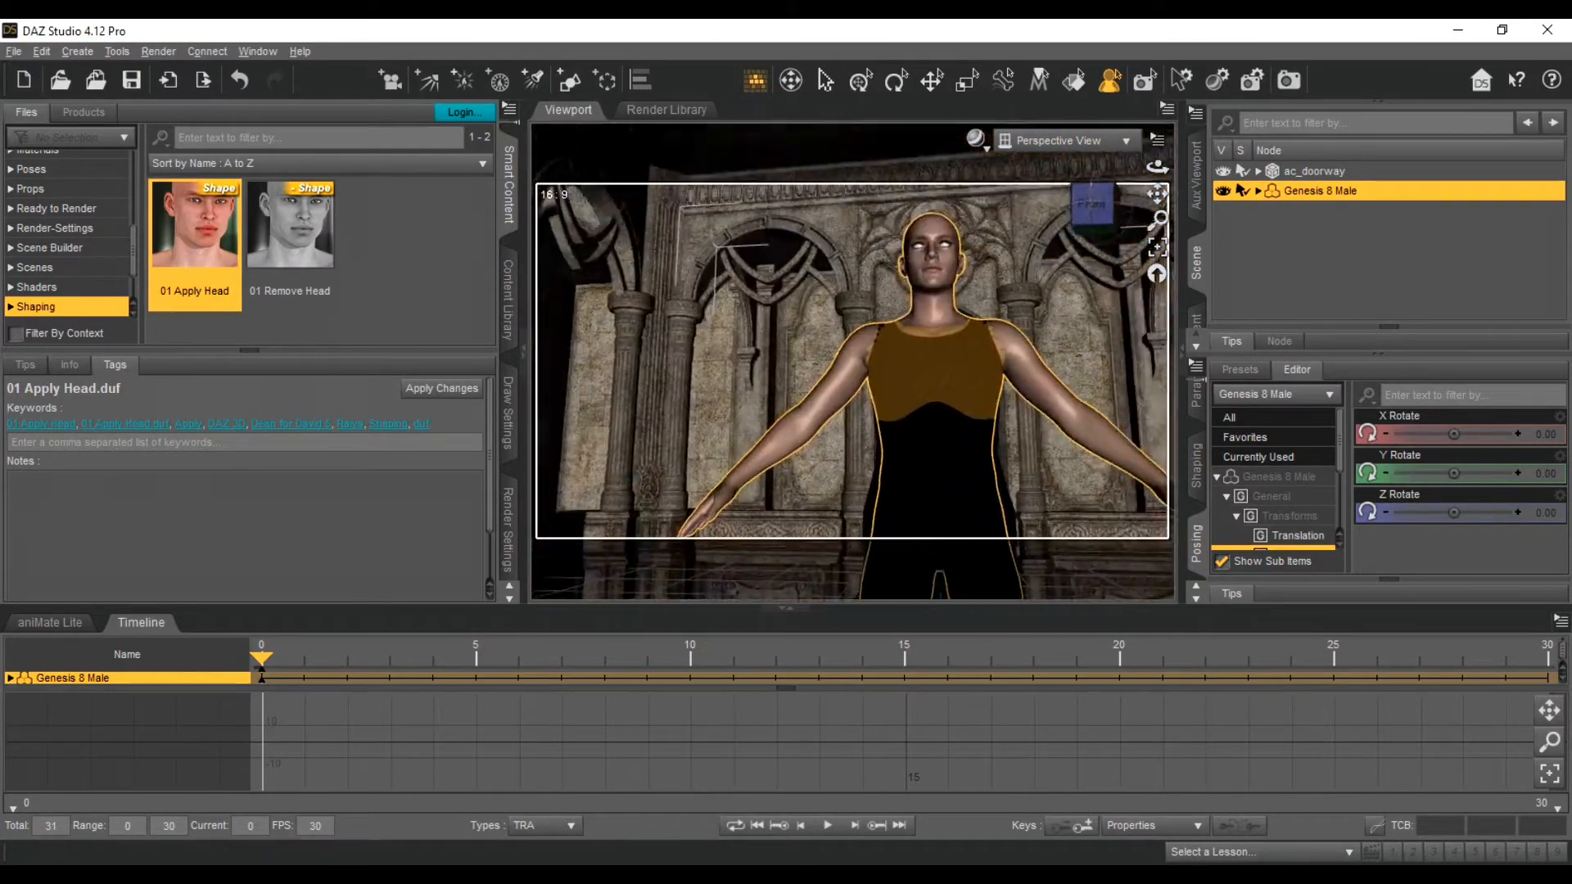
{"action": "scroll", "coordinate": [1096, 210], "scroll_direction": "up", "scroll_amount": 5}
{"action": "scroll", "coordinate": [1097, 213], "scroll_direction": "down", "scroll_amount": 3}
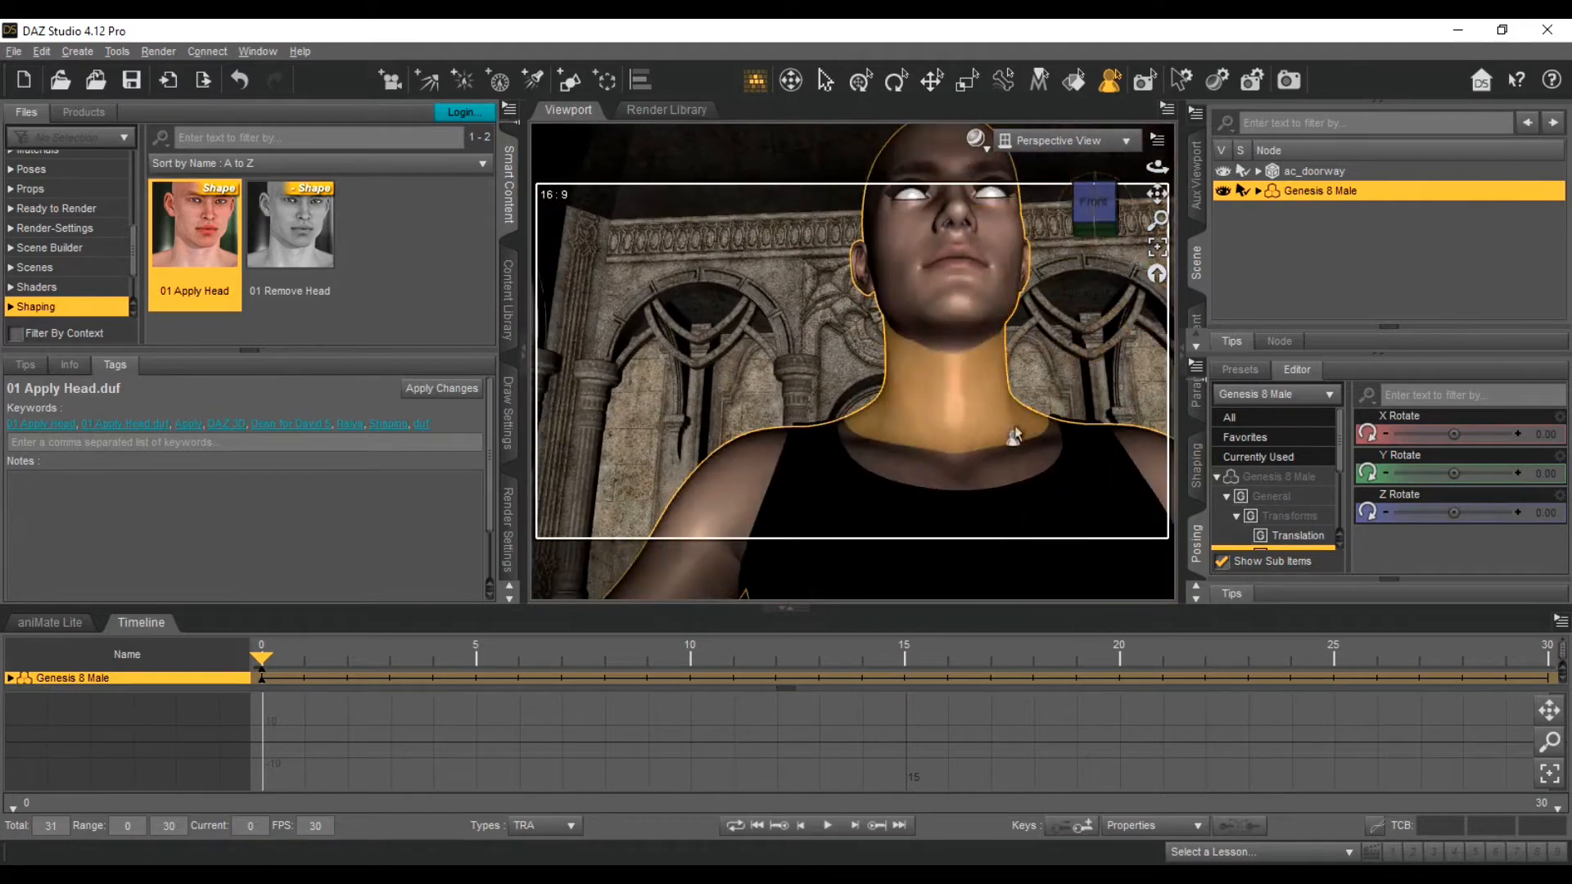
{"action": "scroll", "coordinate": [1098, 214], "scroll_direction": "down", "scroll_amount": 6}
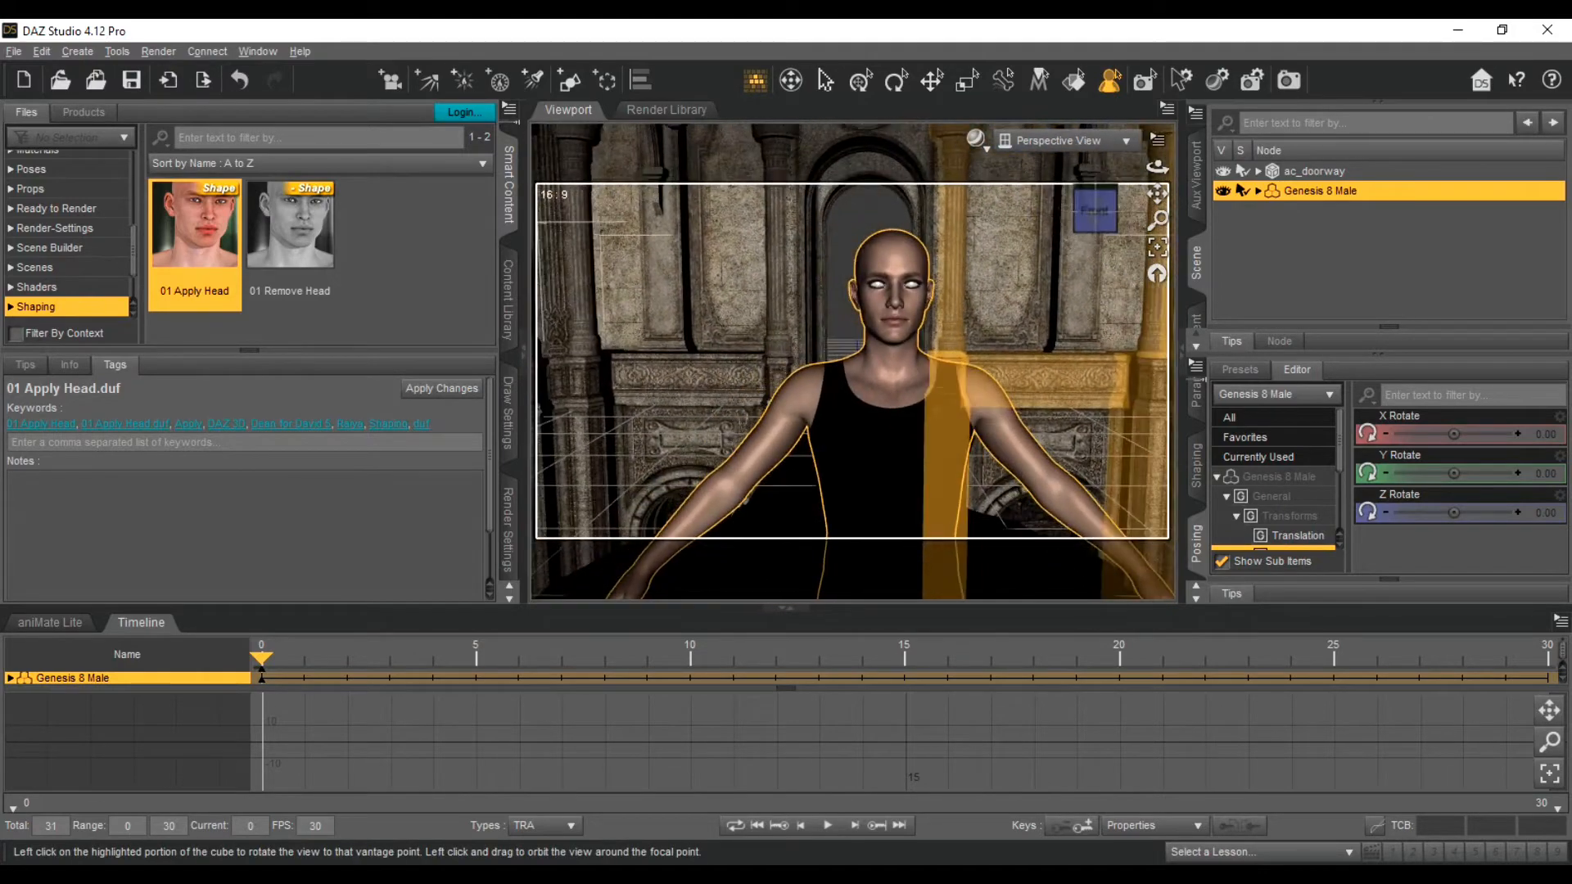
Step: Add the Armani Hair from the Hair category to the male figure's head
{"action": "left_click", "coordinate": [69, 248]}
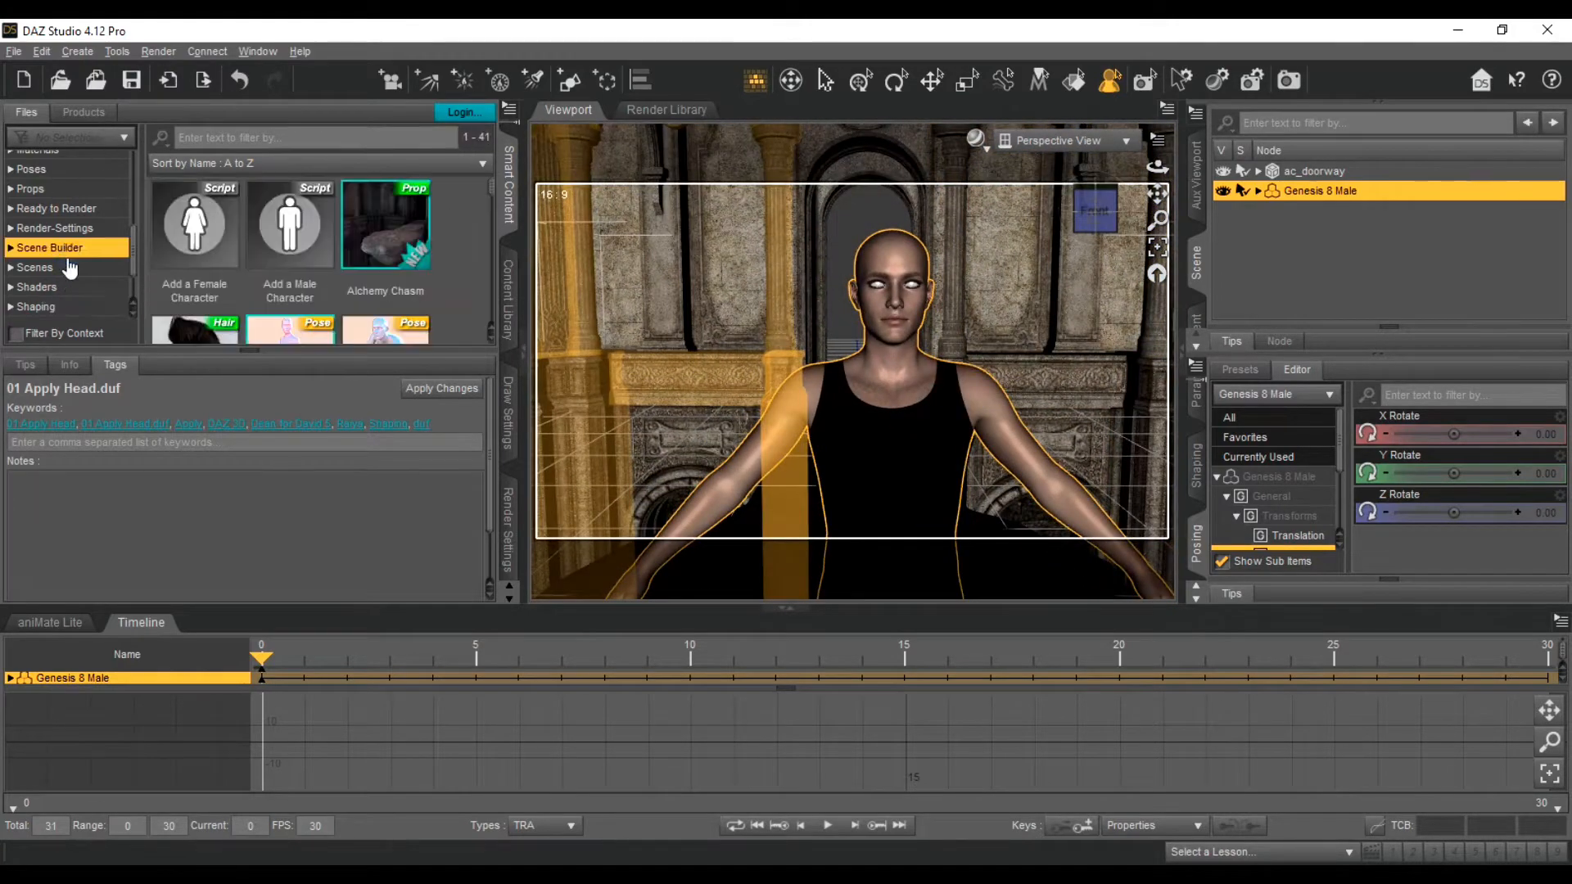
{"action": "left_click", "coordinate": [72, 189]}
{"action": "scroll", "coordinate": [64, 199], "scroll_direction": "up", "scroll_amount": 1}
{"action": "left_click", "coordinate": [64, 206]}
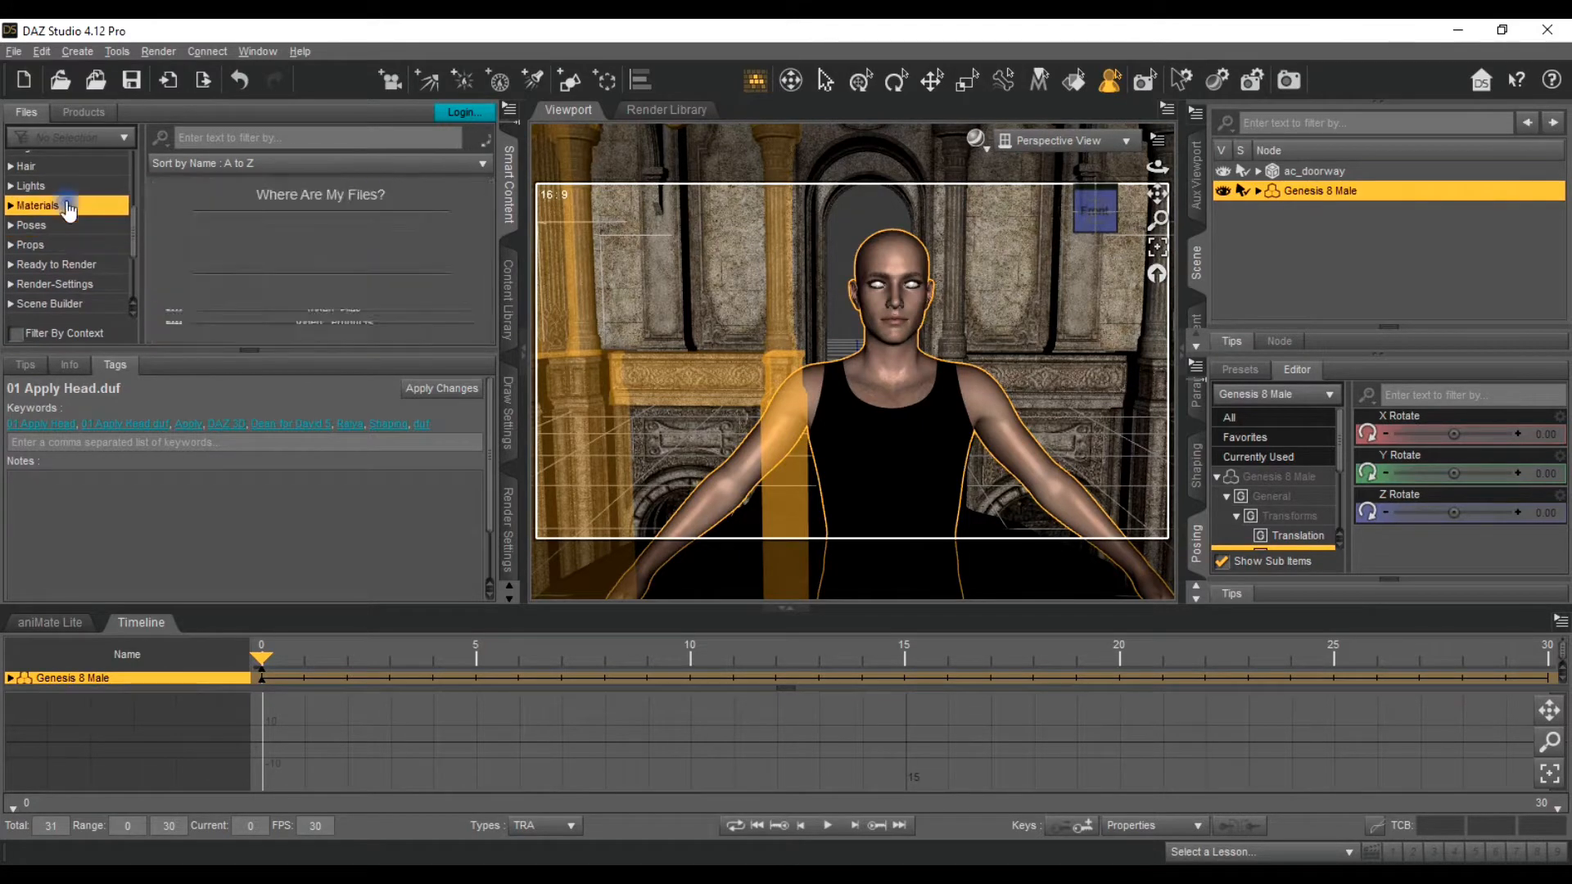
{"action": "left_click", "coordinate": [80, 186]}
{"action": "left_click", "coordinate": [82, 166]}
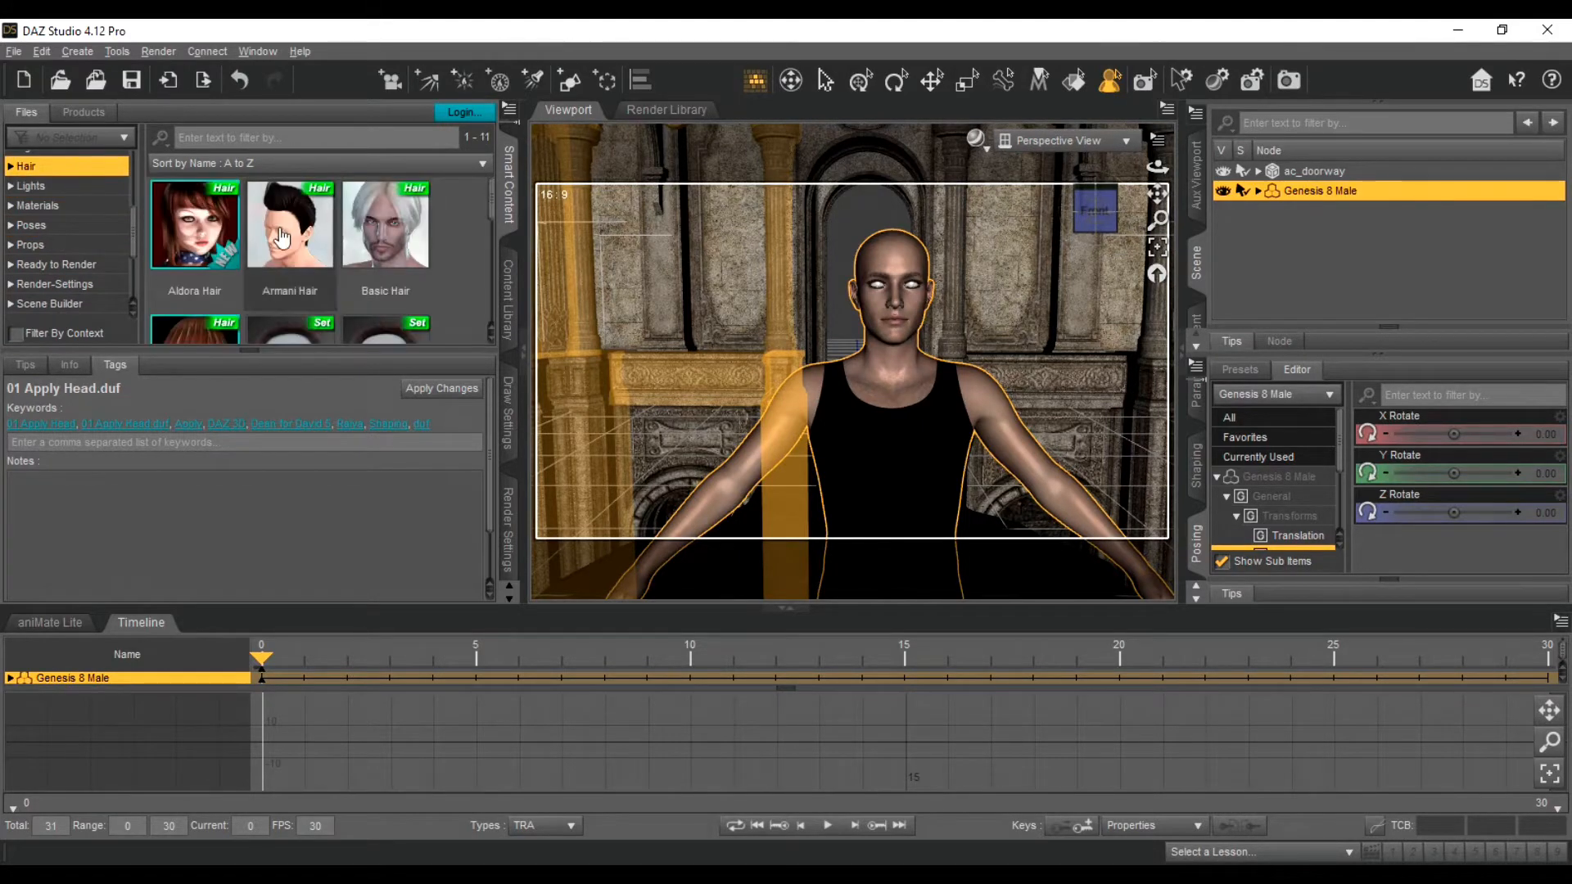
{"action": "left_click_drag", "start_coordinate": [281, 238], "coordinate": [892, 270]}
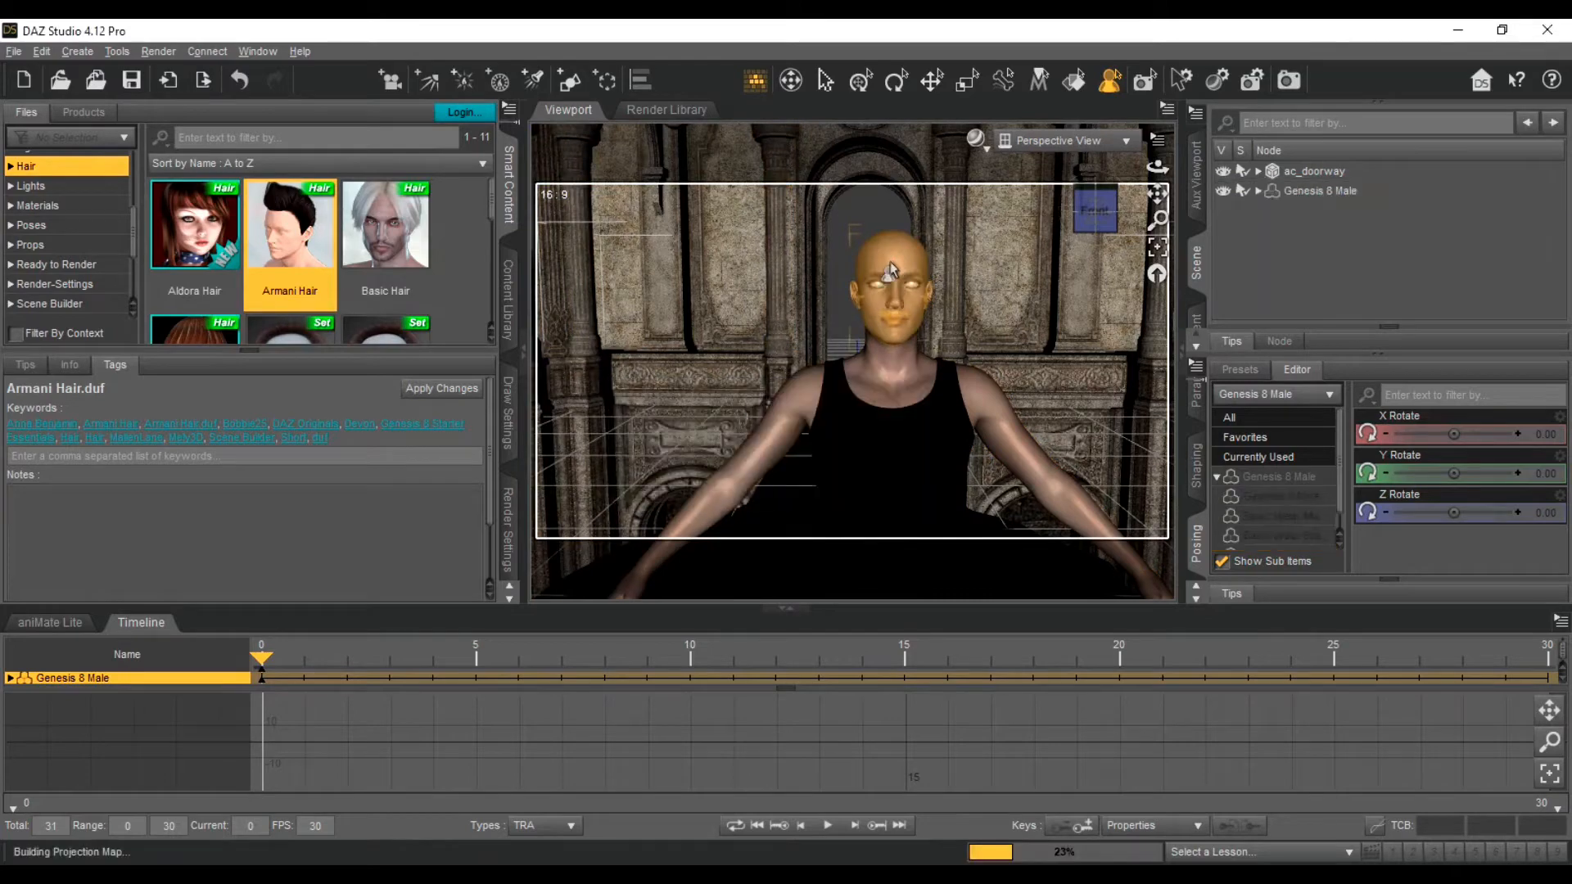
{"action": "mouse_move", "coordinate": [1095, 215]}
{"action": "left_mouse_down"}
{"action": "mouse_move", "coordinate": [1142, 215]}
{"action": "mouse_move", "coordinate": [1096, 216]}
{"action": "mouse_move", "coordinate": [1098, 193]}
{"action": "left_mouse_up"}
{"action": "scroll", "coordinate": [1121, 222], "scroll_direction": "down", "scroll_amount": 5}
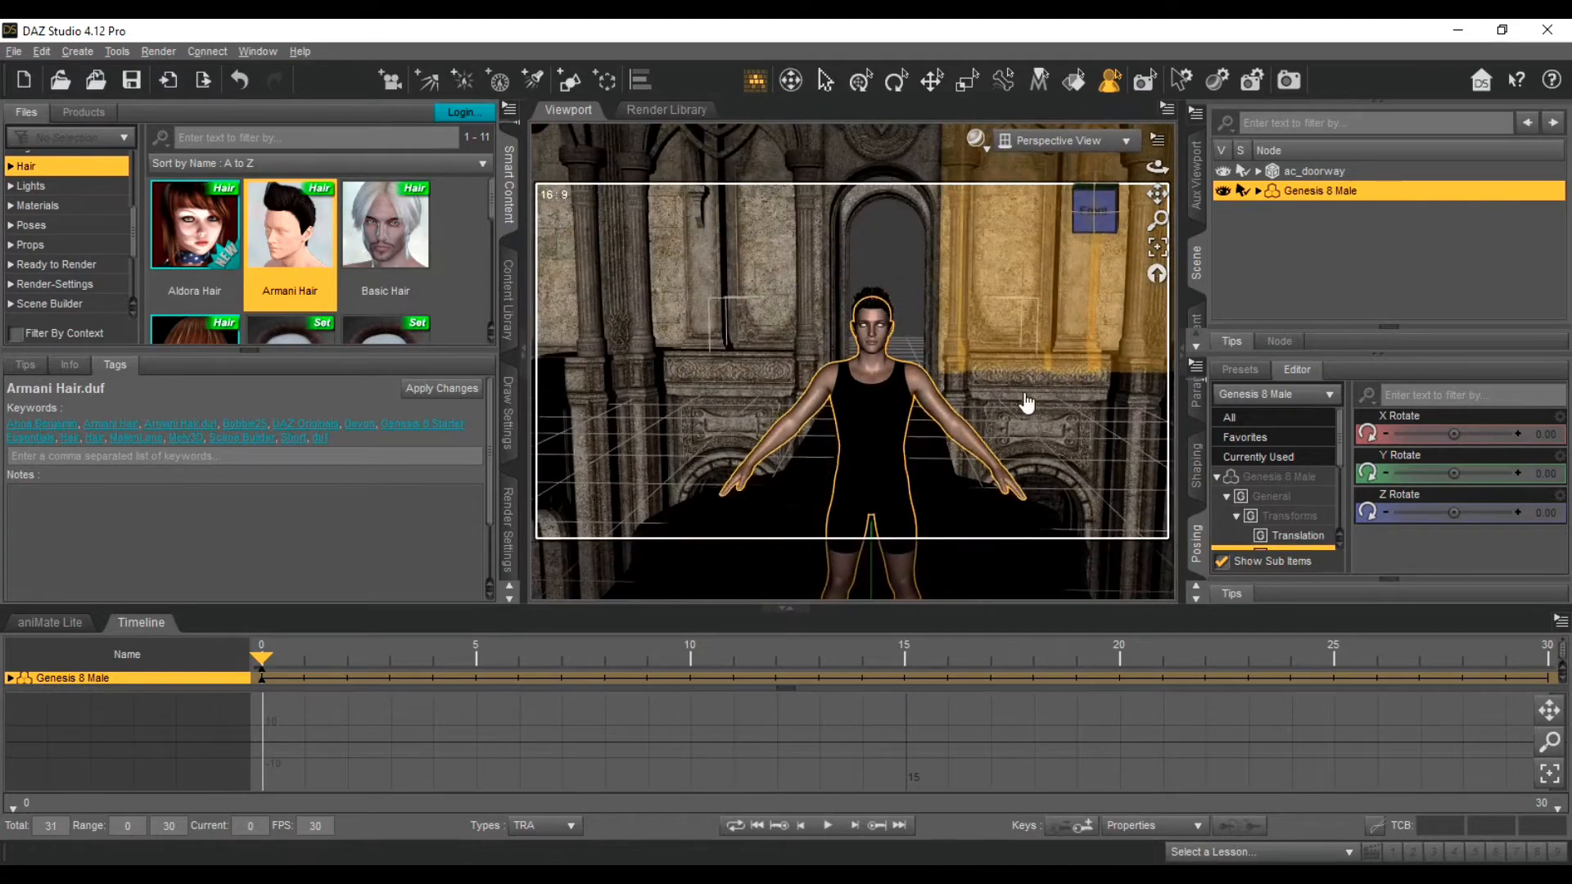
Step: Apply the Base Pose Kneeling A pose to the Genesis 8 Male figure
{"action": "scroll", "coordinate": [1024, 407], "scroll_direction": "down", "scroll_amount": 4}
{"action": "left_click", "coordinate": [31, 225]}
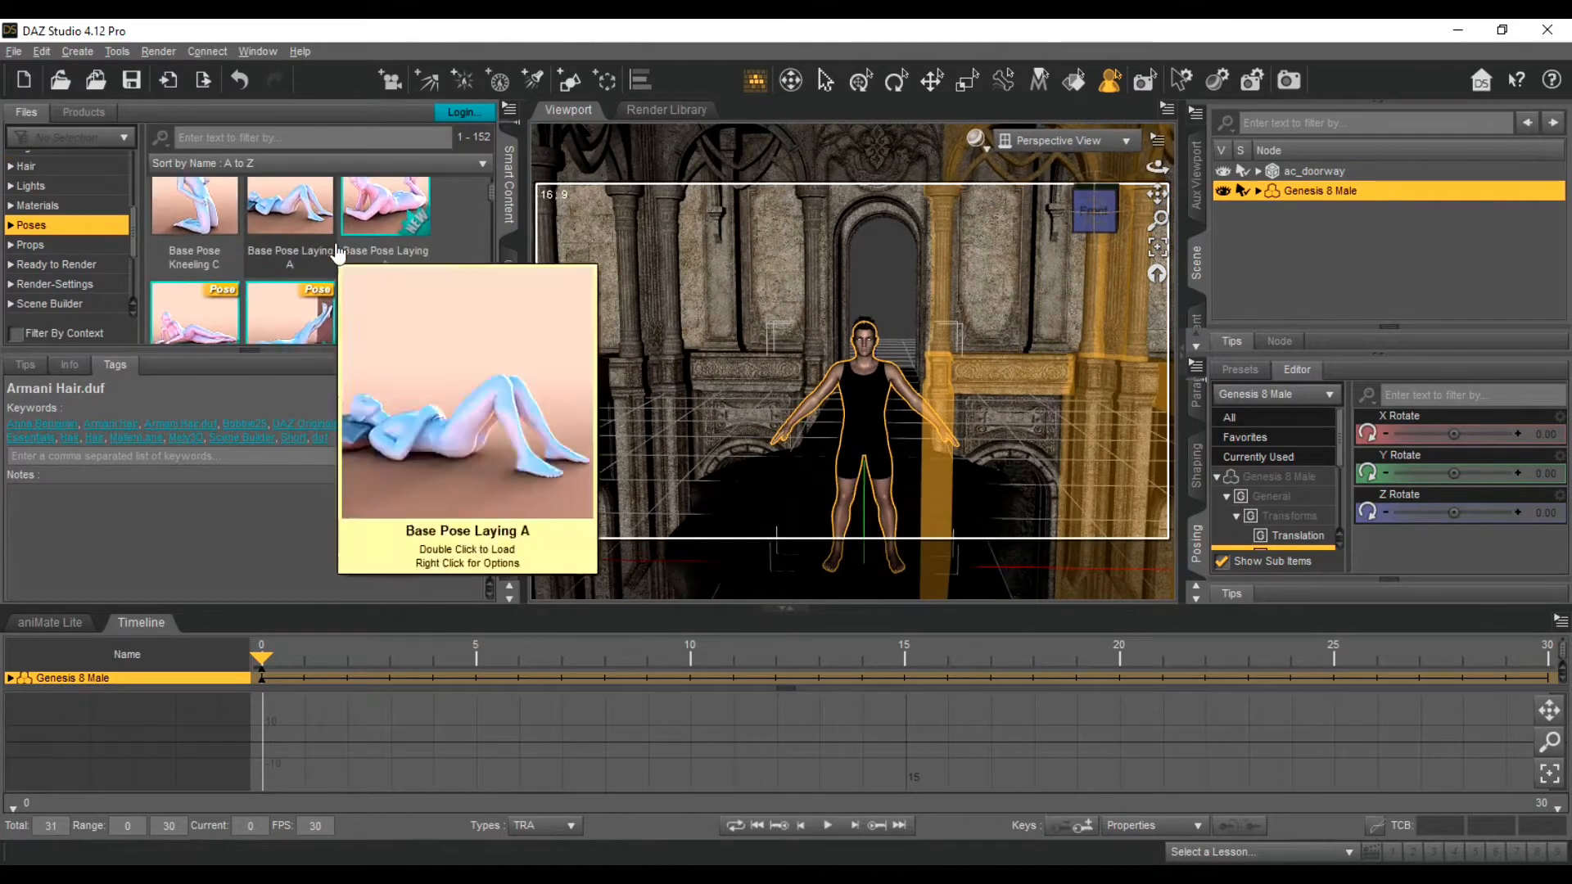
{"action": "left_click", "coordinate": [278, 236]}
{"action": "left_click_drag", "start_coordinate": [498, 683], "coordinate": [865, 414]}
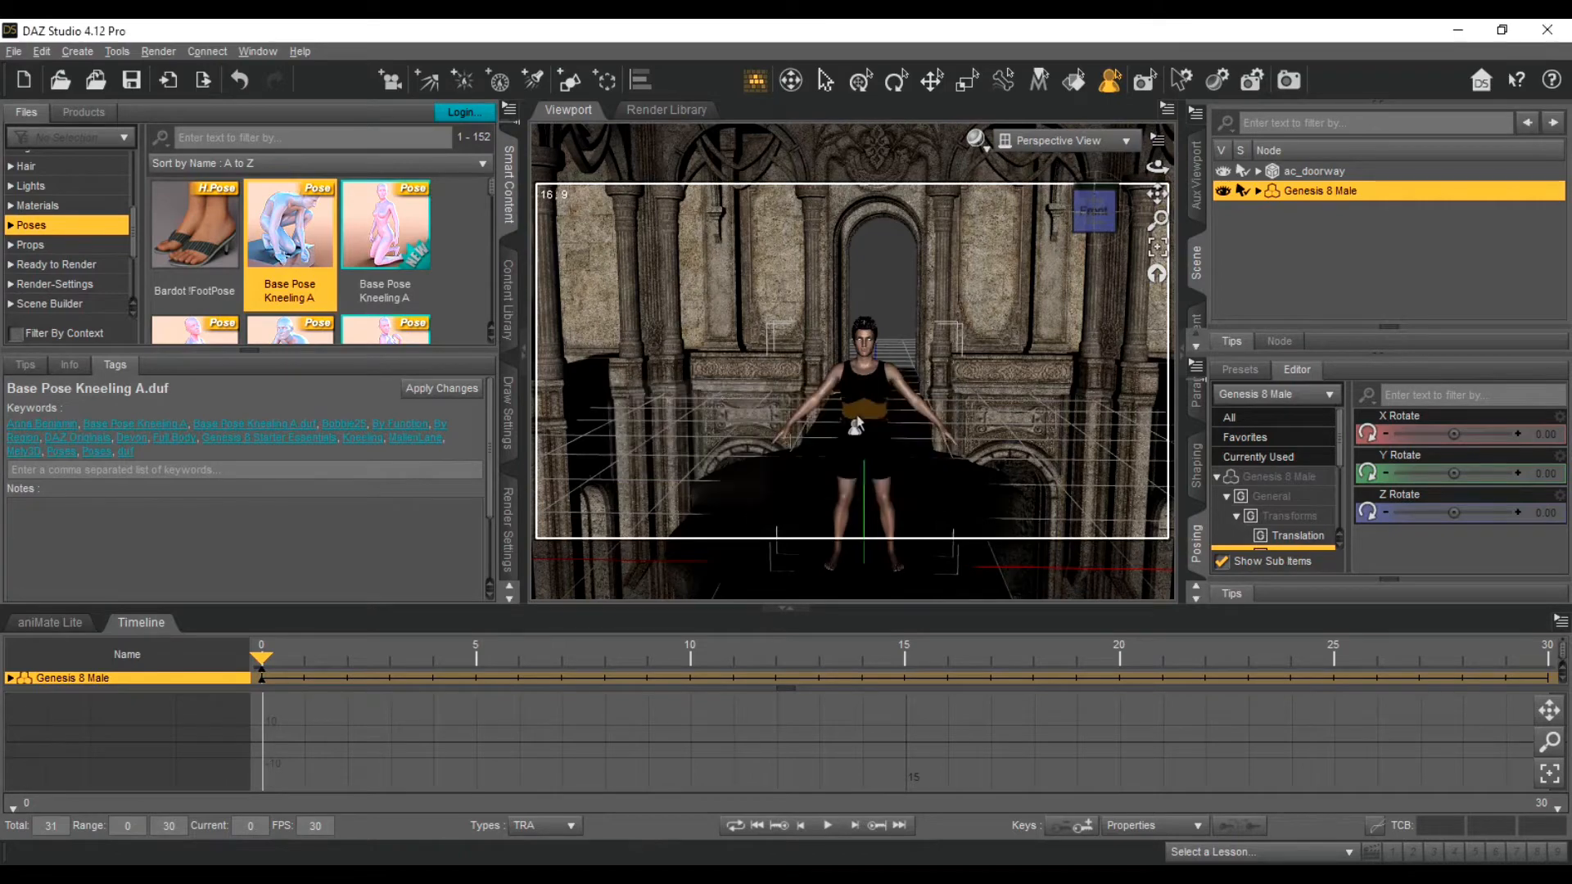
{"action": "left_click_drag", "start_coordinate": [1093, 210], "coordinate": [979, 233]}
Step: Select the kneeling figure's Neck Upper bone and set its bend to -27.00
{"action": "left_click", "coordinate": [932, 79]}
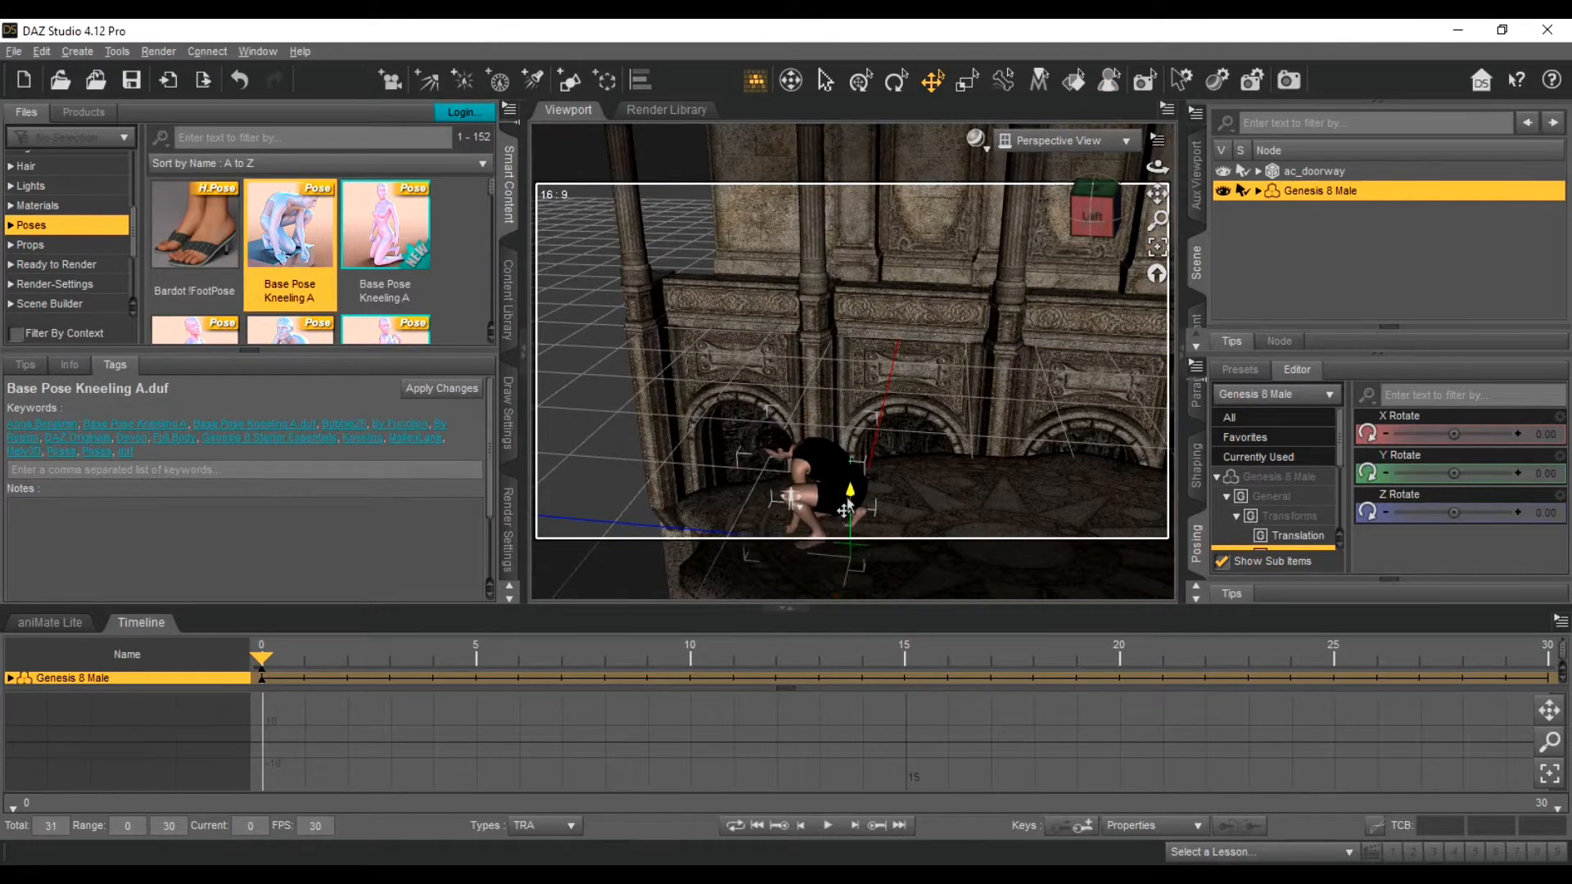
{"action": "mouse_move", "coordinate": [1089, 214]}
{"action": "left_mouse_down"}
{"action": "mouse_move", "coordinate": [1138, 197]}
{"action": "mouse_move", "coordinate": [1110, 205]}
{"action": "left_mouse_up"}
{"action": "left_click", "coordinate": [1106, 209]}
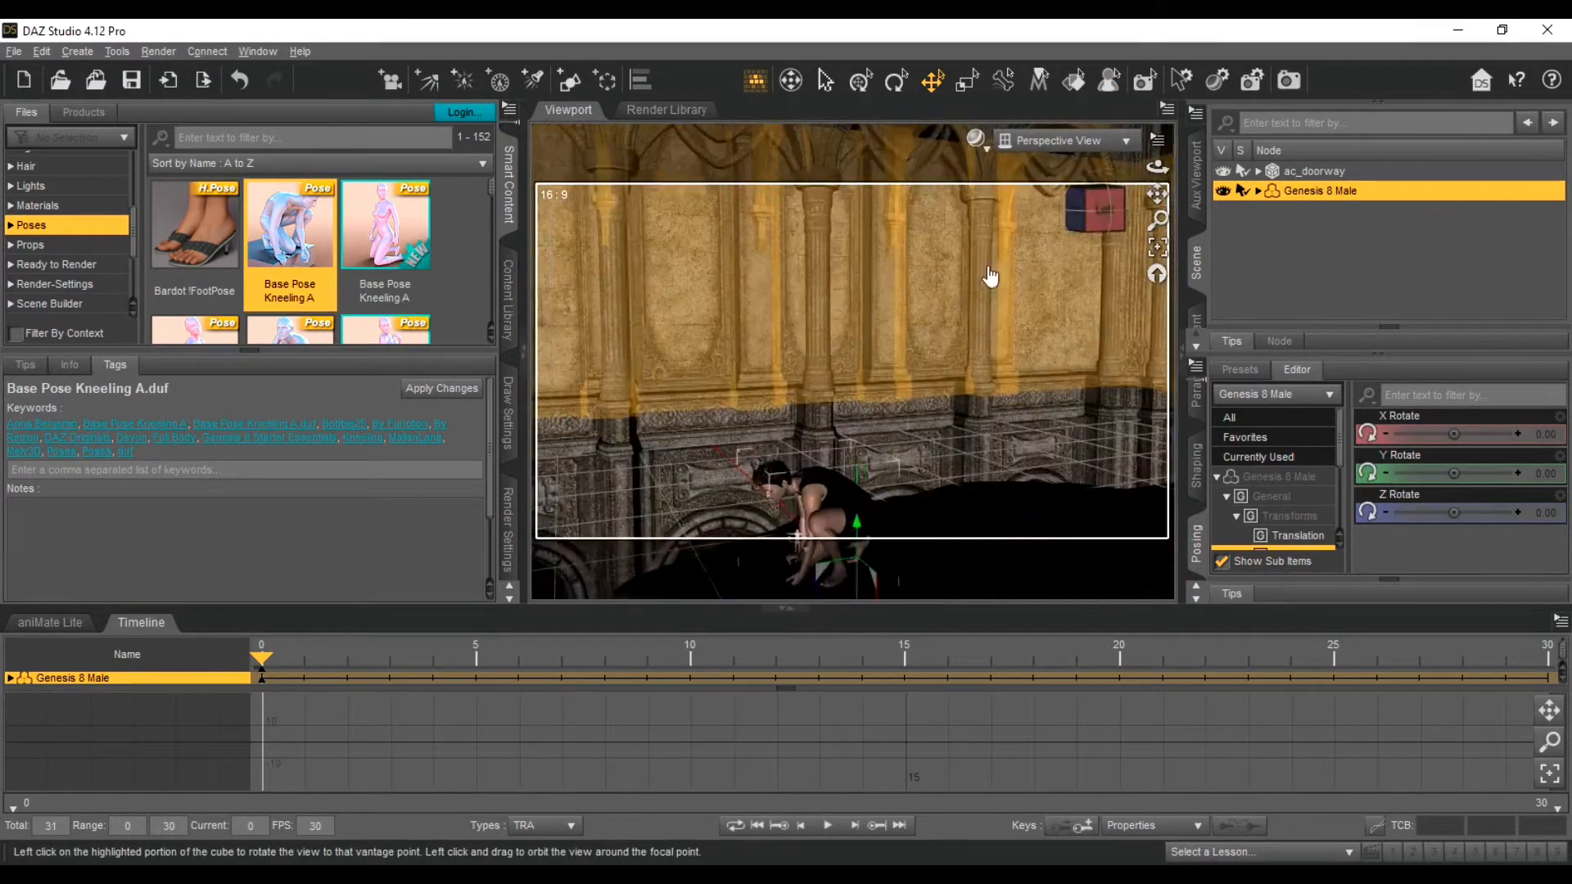
{"action": "left_click", "coordinate": [786, 495]}
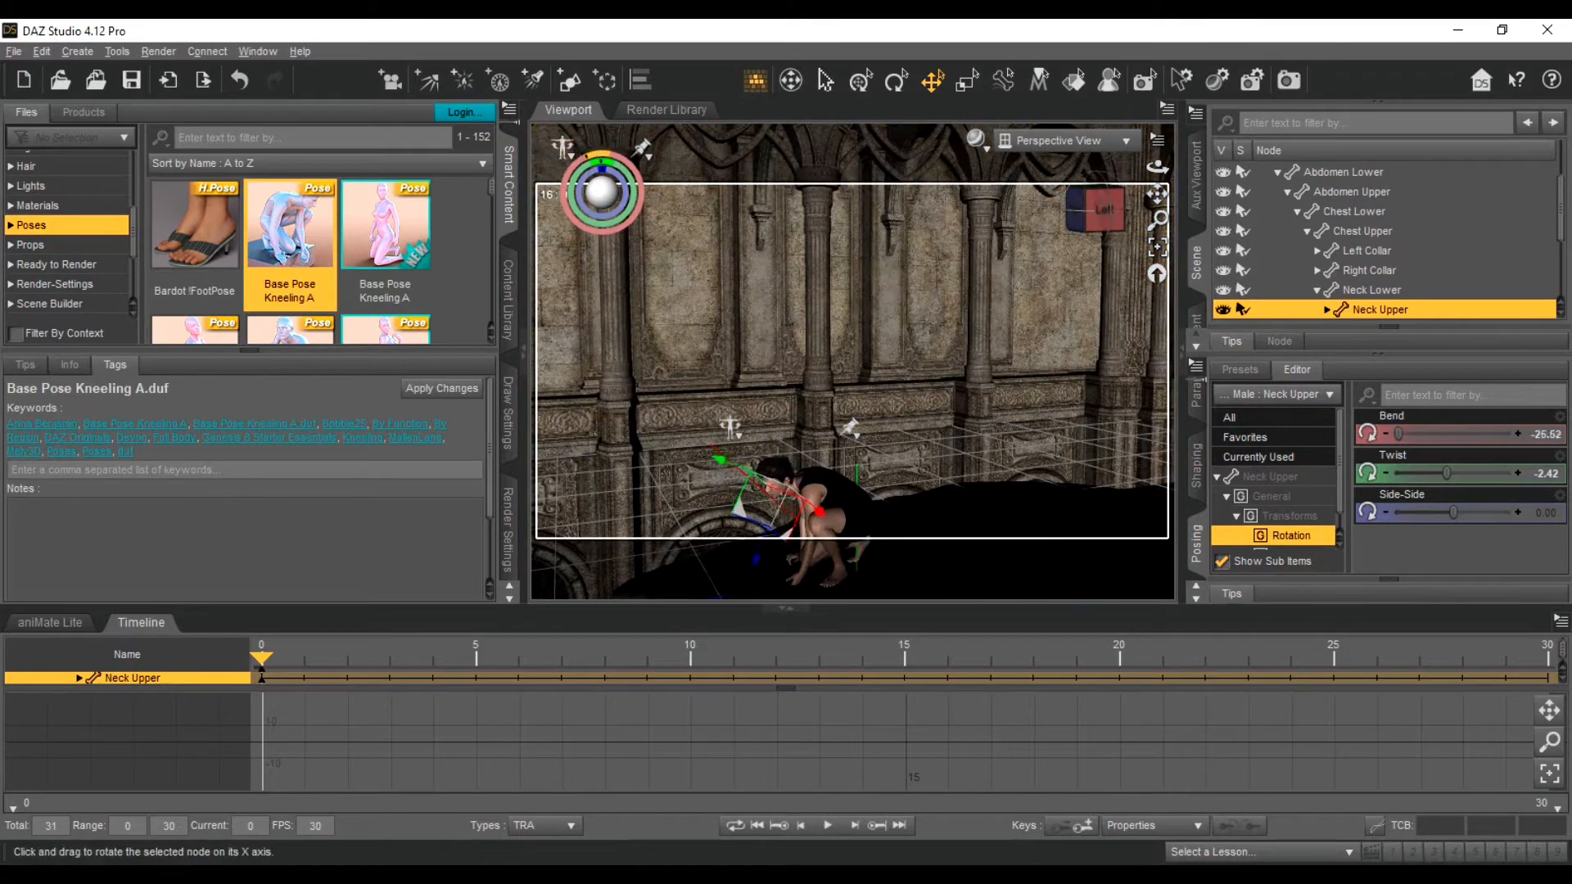
{"action": "left_click_drag", "start_coordinate": [600, 155], "coordinate": [587, 157]}
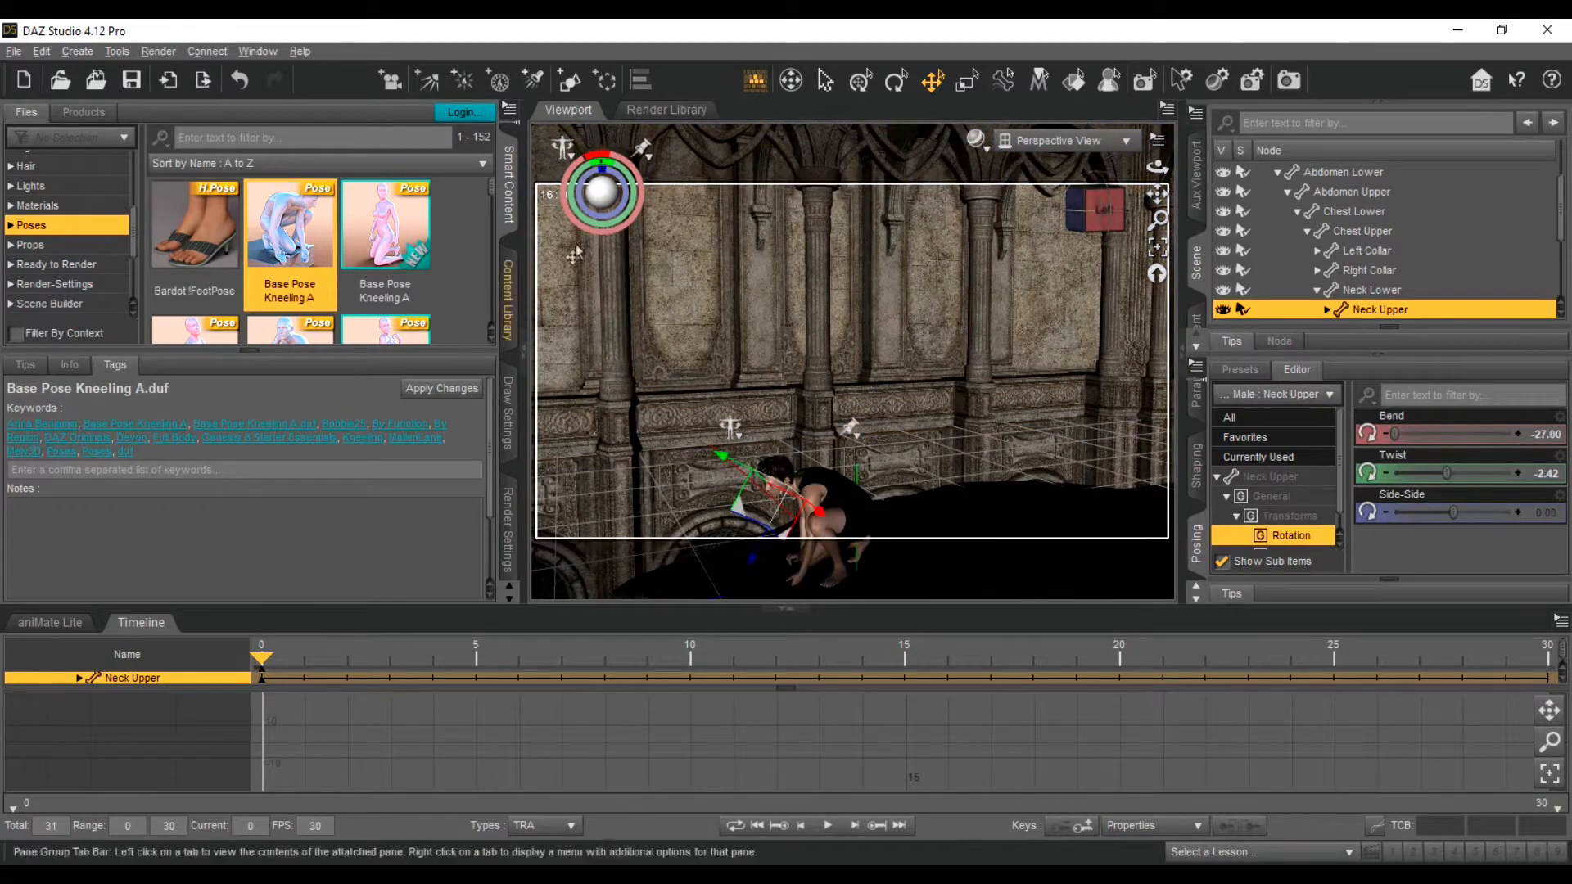
Step: Select the whole Genesis 8 Male figure and move the kneeling character off the round platform into the arched stone doorway
{"action": "mouse_move", "coordinate": [1109, 216]}
{"action": "left_mouse_down"}
{"action": "mouse_move", "coordinate": [1162, 214]}
{"action": "mouse_move", "coordinate": [1097, 224]}
{"action": "left_mouse_up"}
{"action": "left_click", "coordinate": [1109, 81]}
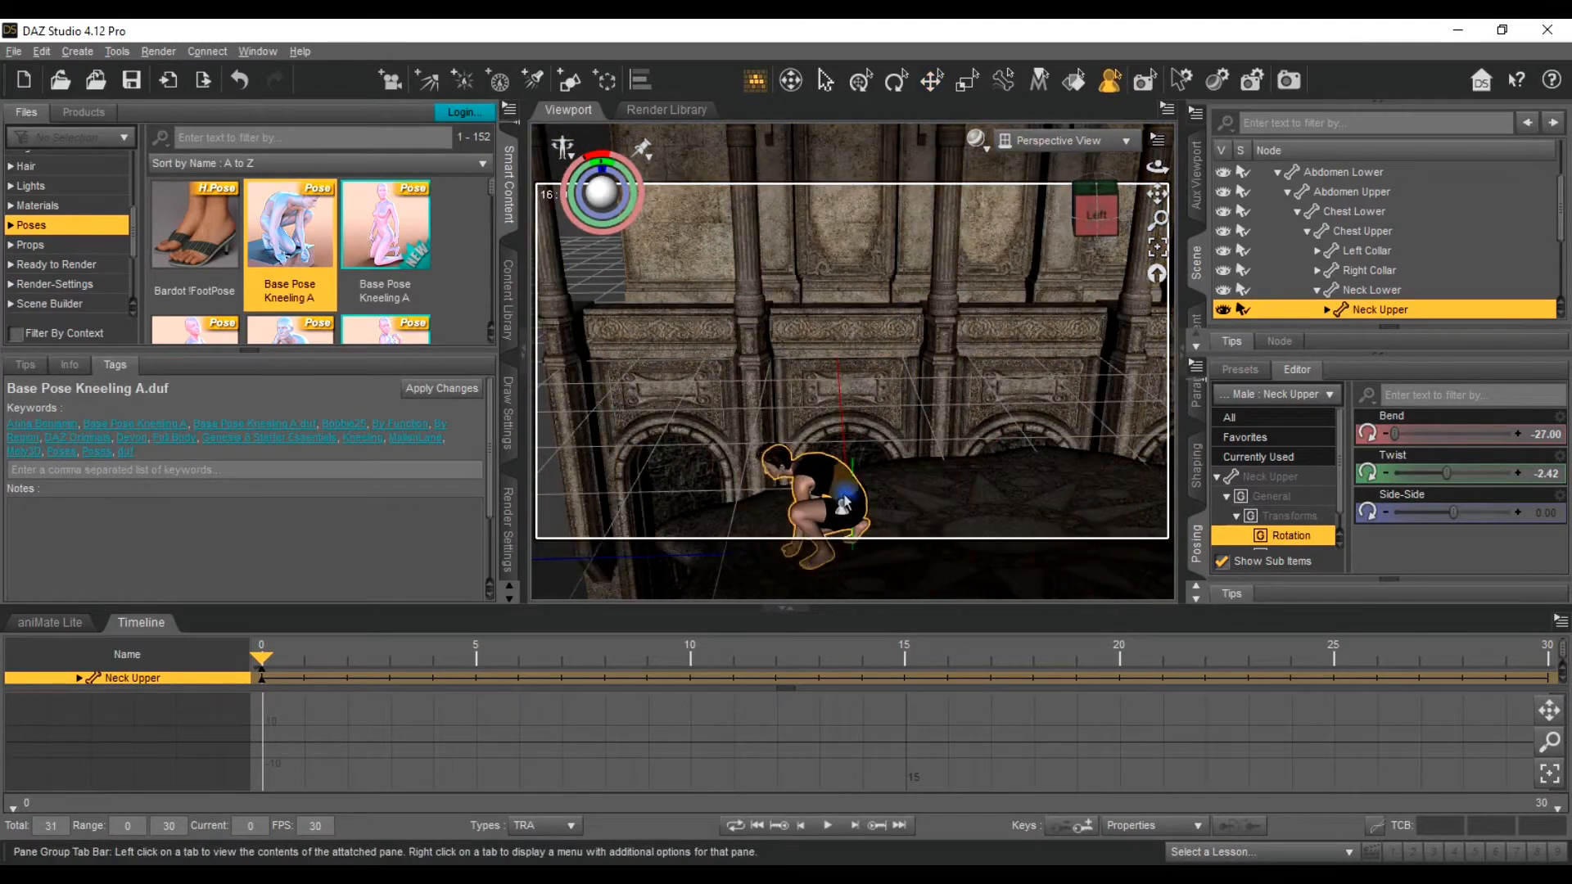
{"action": "left_click", "coordinate": [843, 503]}
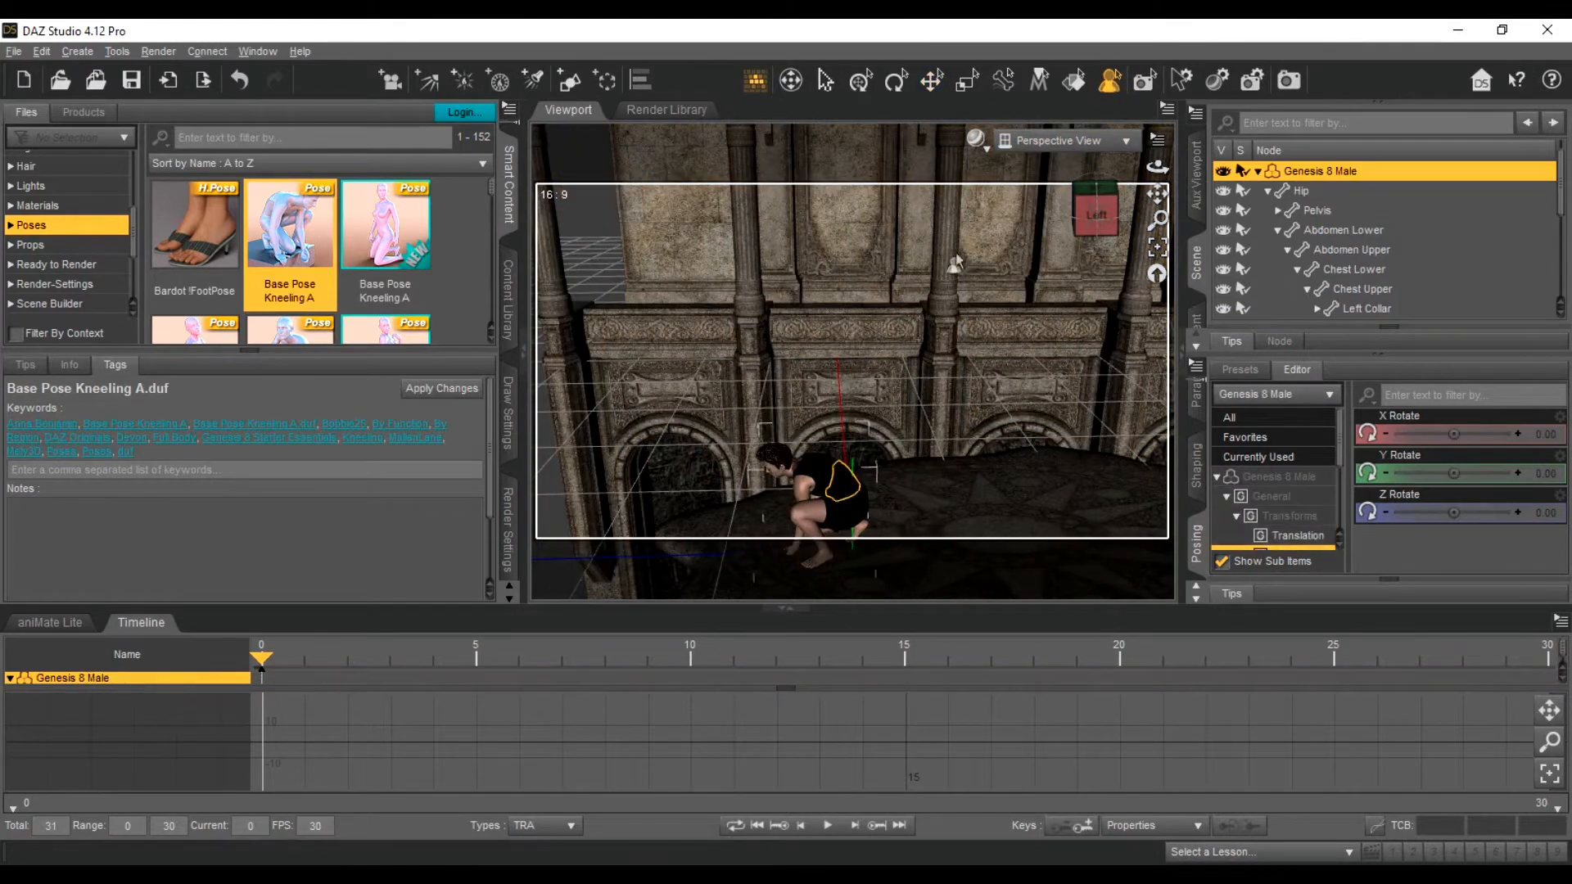
{"action": "left_click", "coordinate": [928, 85]}
{"action": "scroll", "coordinate": [920, 487], "scroll_direction": "down", "scroll_amount": 4}
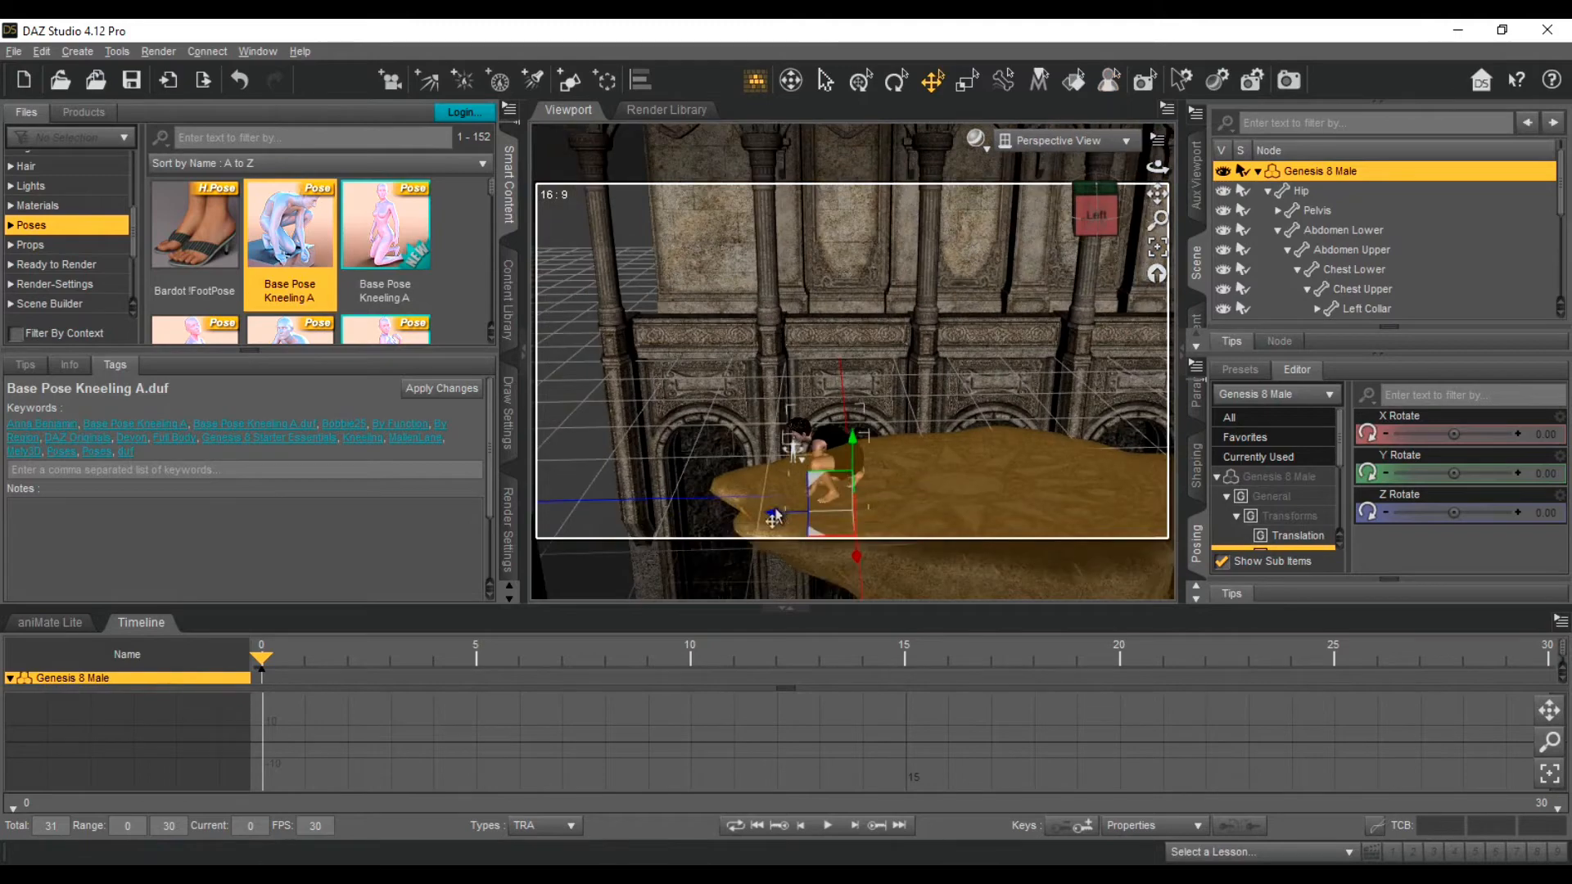
{"action": "left_click_drag", "start_coordinate": [1096, 213], "coordinate": [1088, 208]}
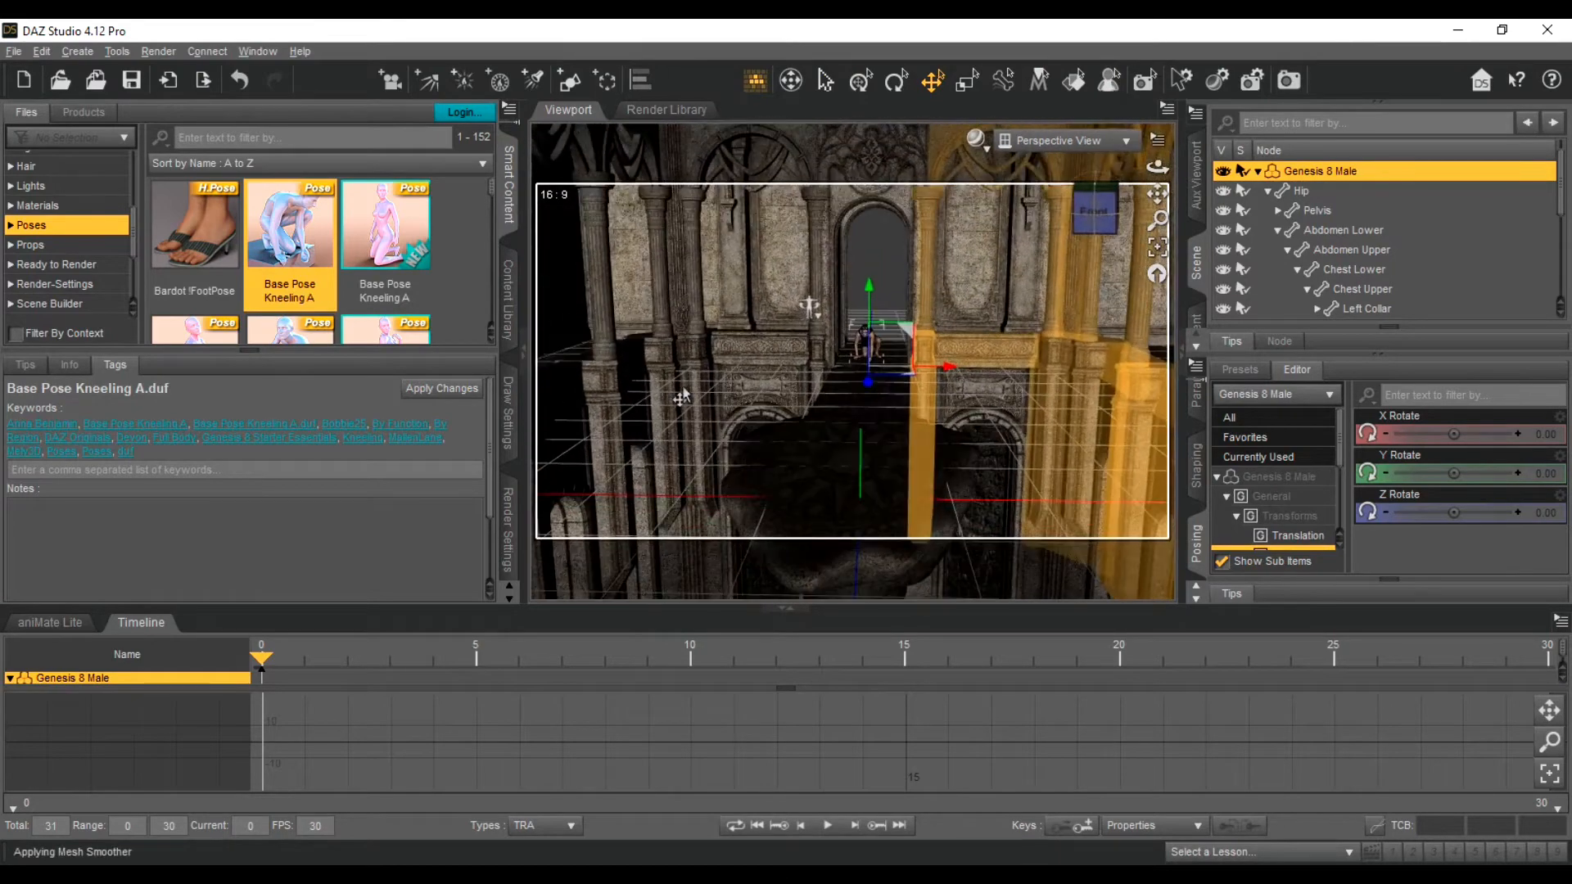
{"action": "scroll", "coordinate": [859, 266], "scroll_direction": "up", "scroll_amount": 2}
{"action": "scroll", "coordinate": [858, 276], "scroll_direction": "up", "scroll_amount": 6}
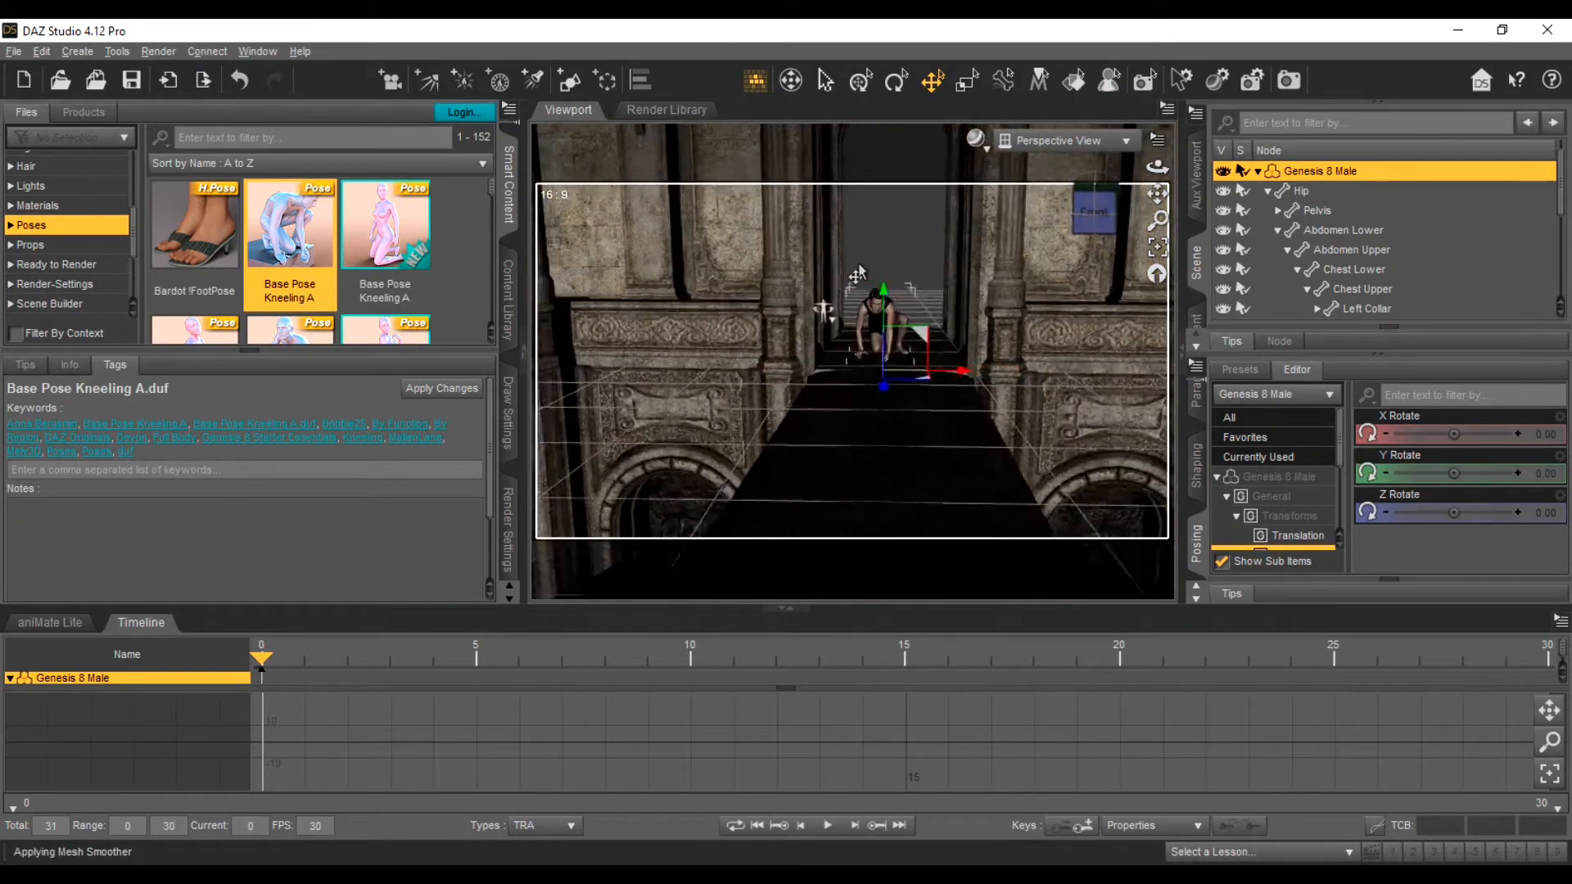
{"action": "left_click", "coordinate": [1095, 211]}
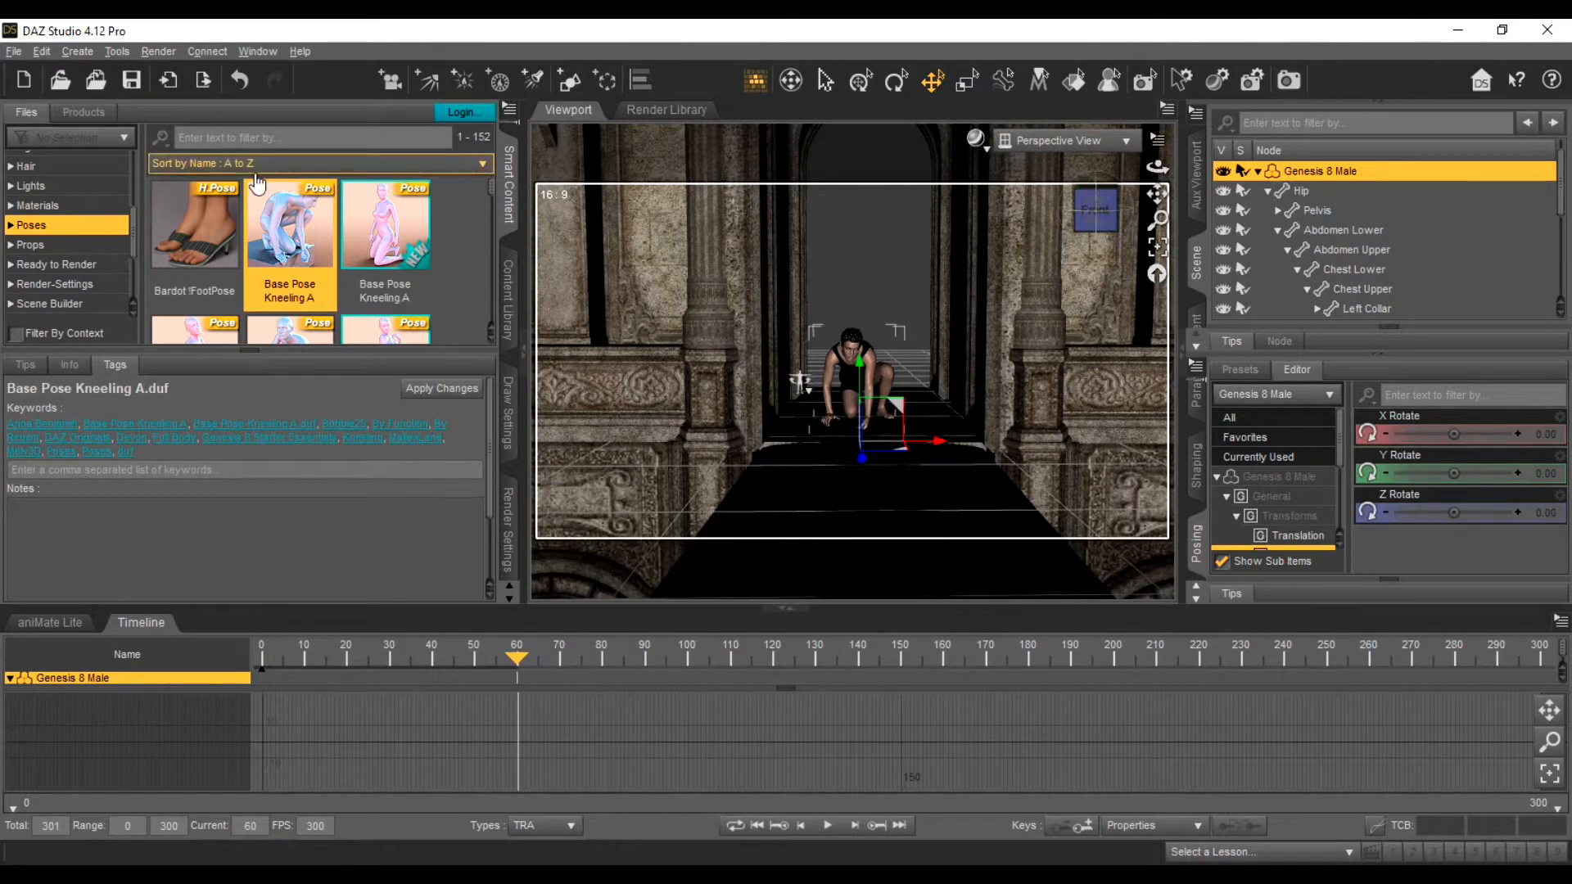
Step: Apply the Base Pose Kneeling A pose to the male figure at frame 60
{"action": "left_click_drag", "start_coordinate": [282, 206], "coordinate": [851, 371]}
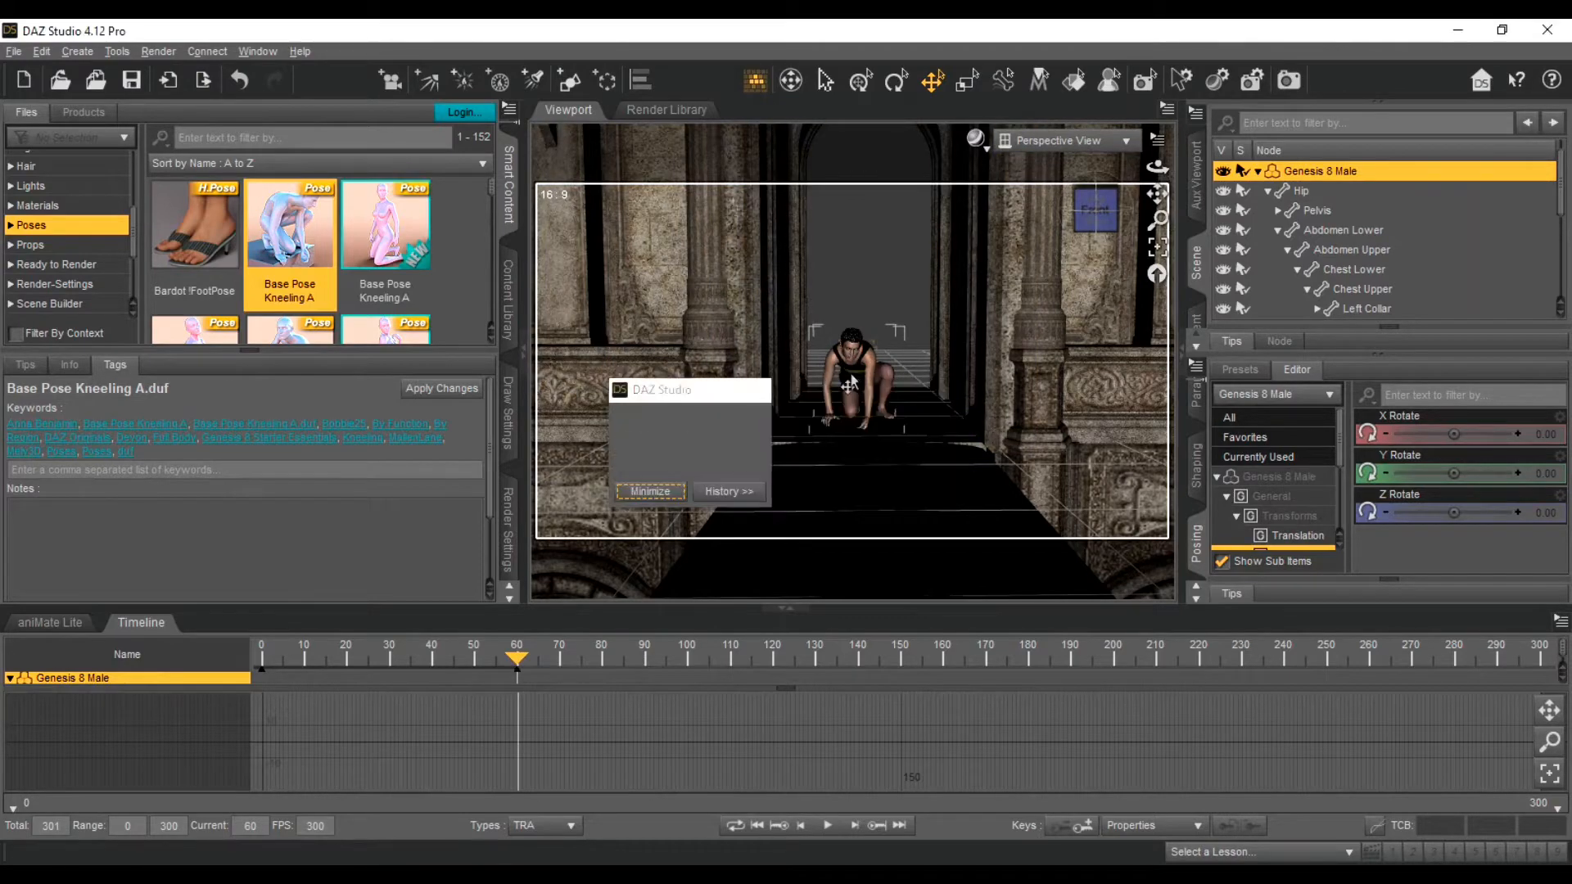
{"action": "left_click", "coordinate": [851, 353]}
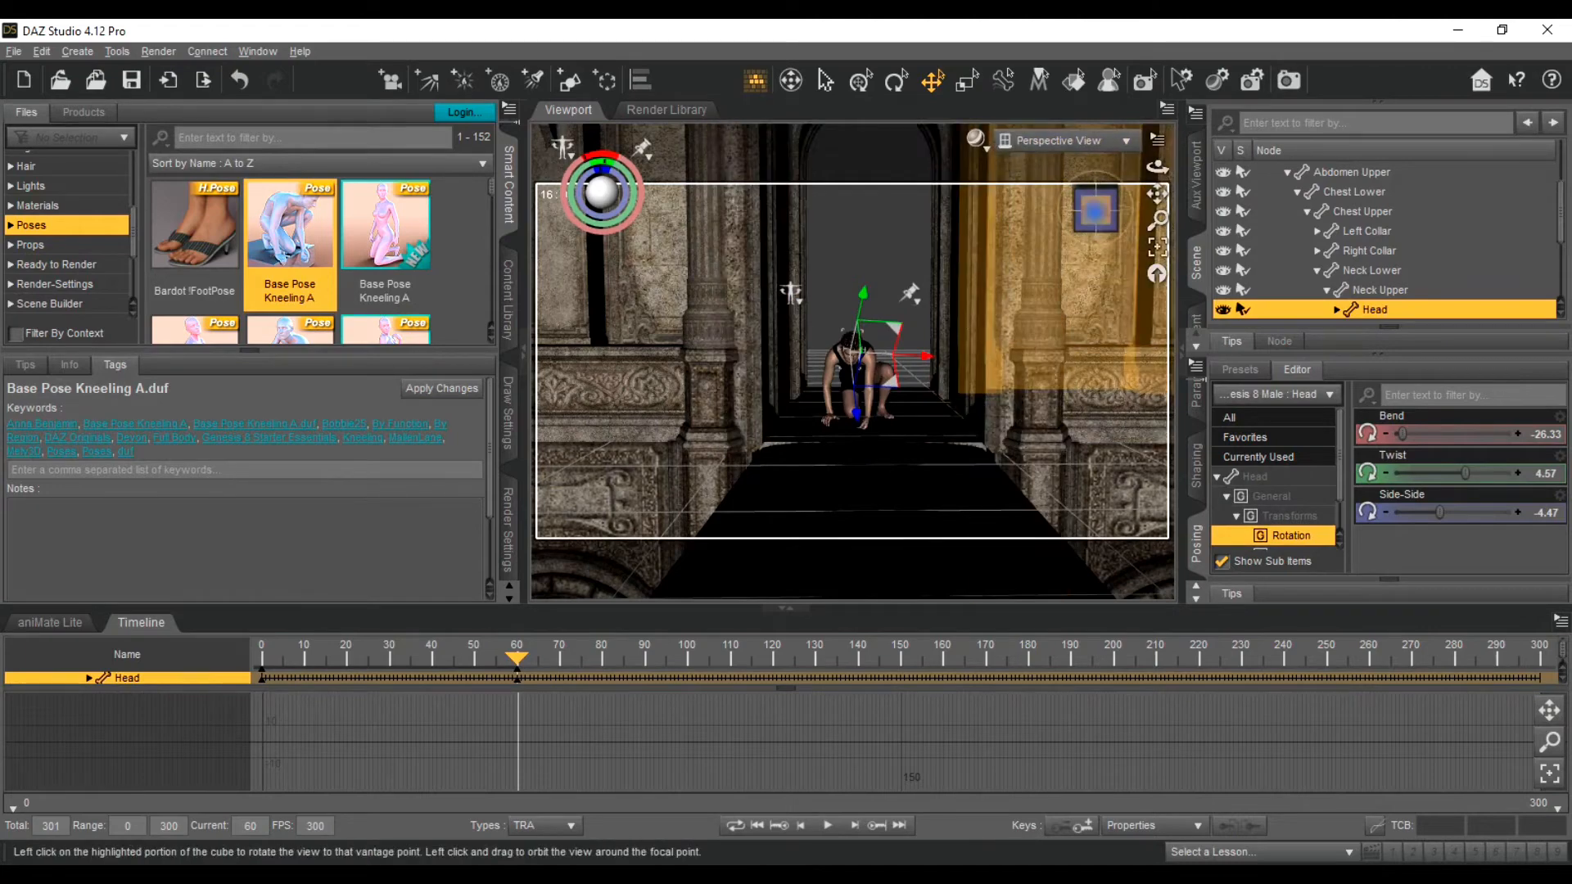
{"action": "left_click_drag", "start_coordinate": [1096, 211], "coordinate": [1077, 216]}
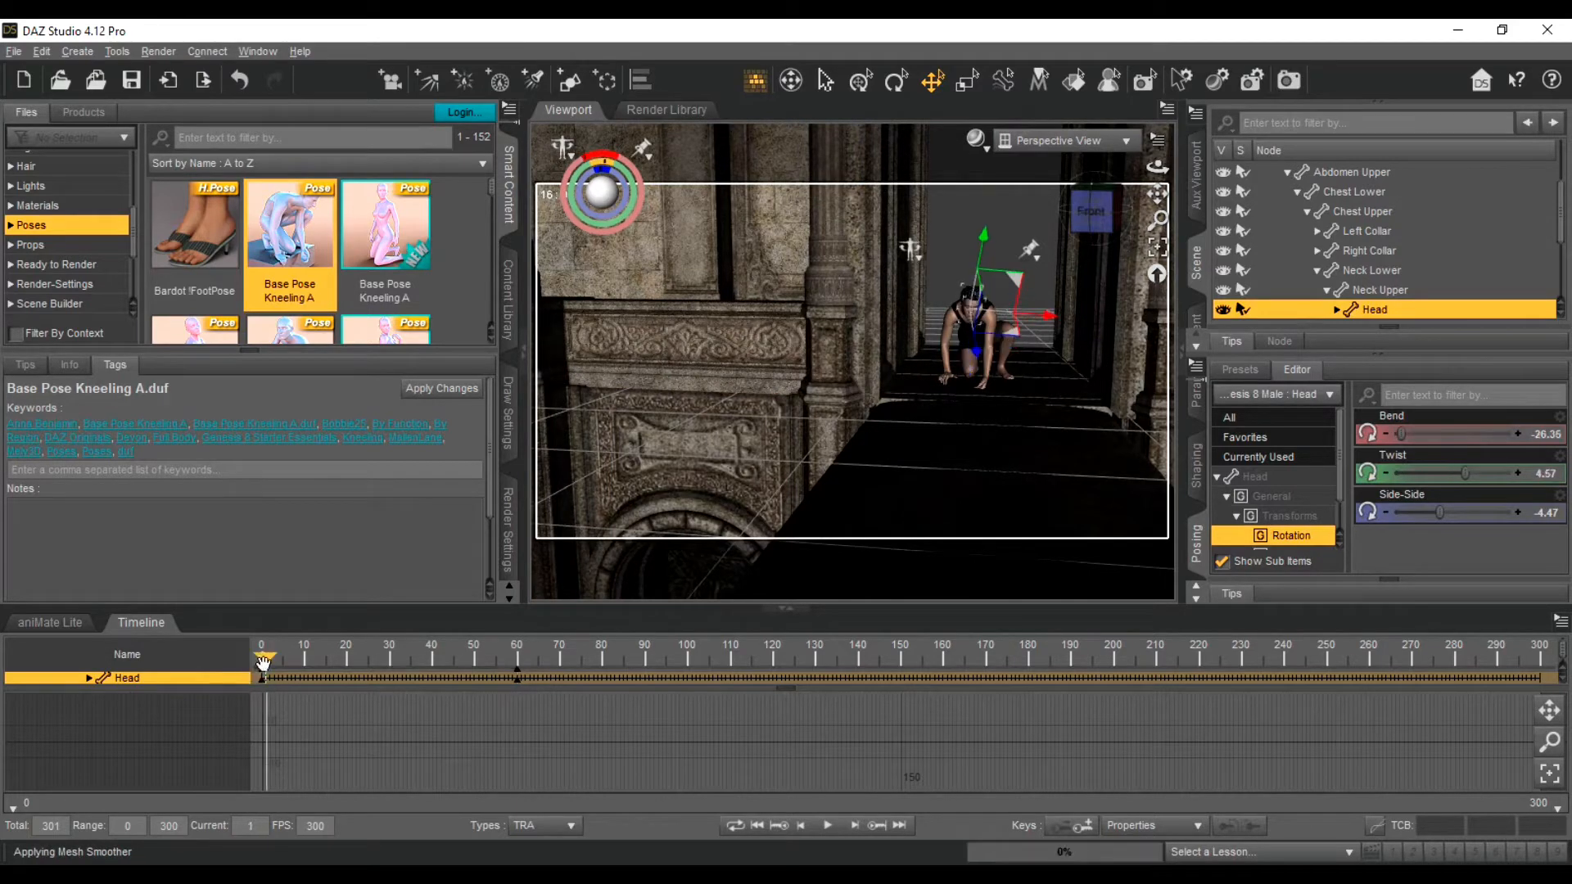
Step: Apply the Genesis 8 Male UV Prep Pose to the male figure at frame 0
{"action": "left_click", "coordinate": [439, 250]}
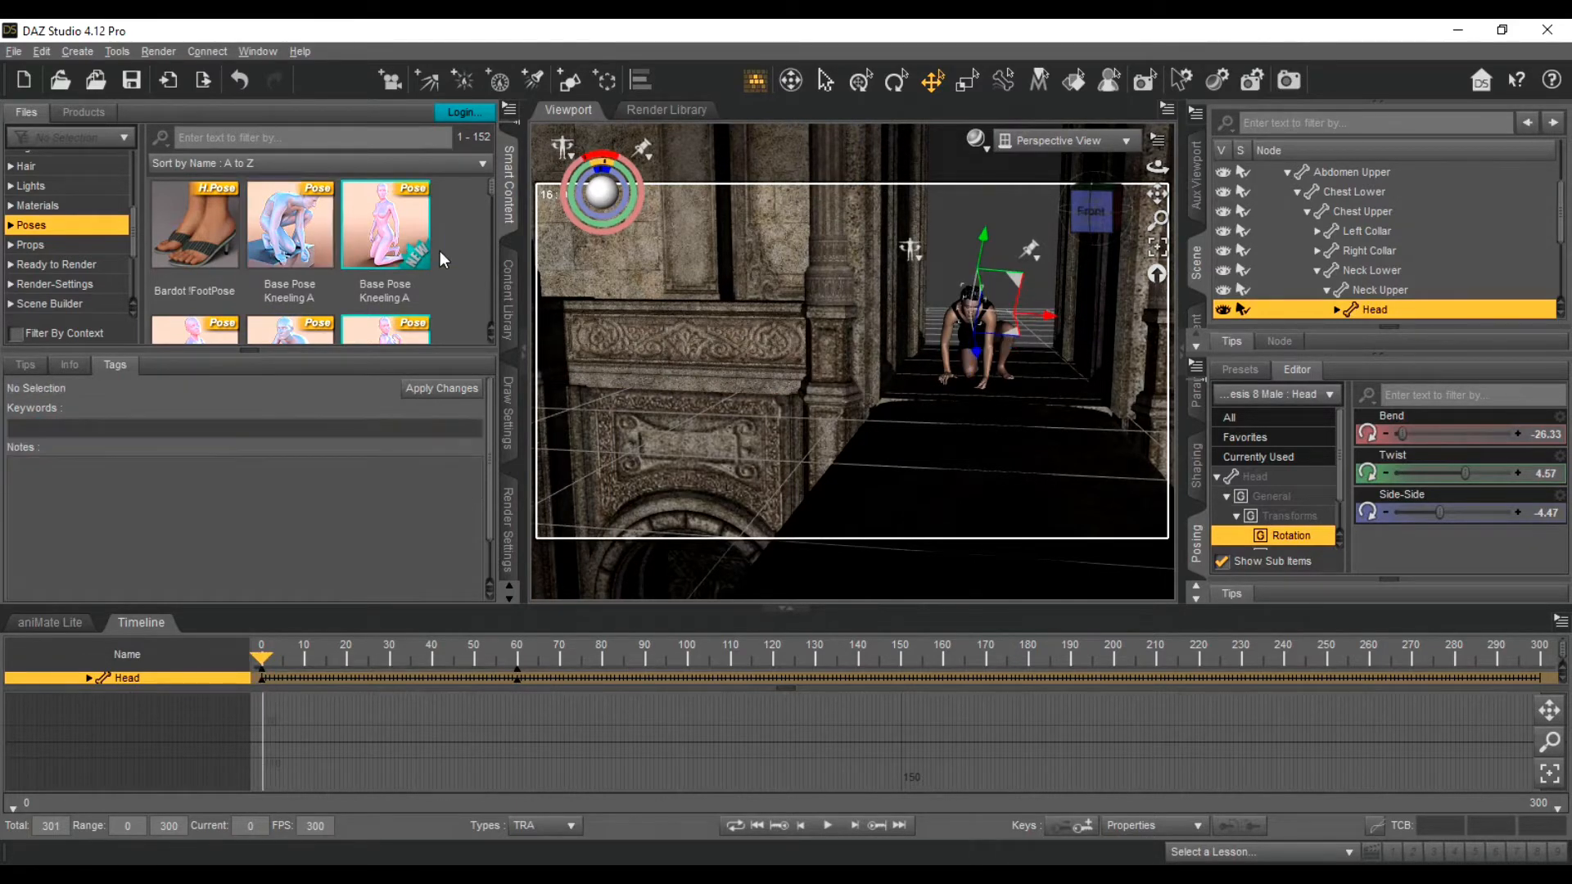
{"action": "scroll", "coordinate": [440, 250], "scroll_direction": "down", "scroll_amount": 5}
{"action": "scroll", "coordinate": [440, 254], "scroll_direction": "down", "scroll_amount": 15}
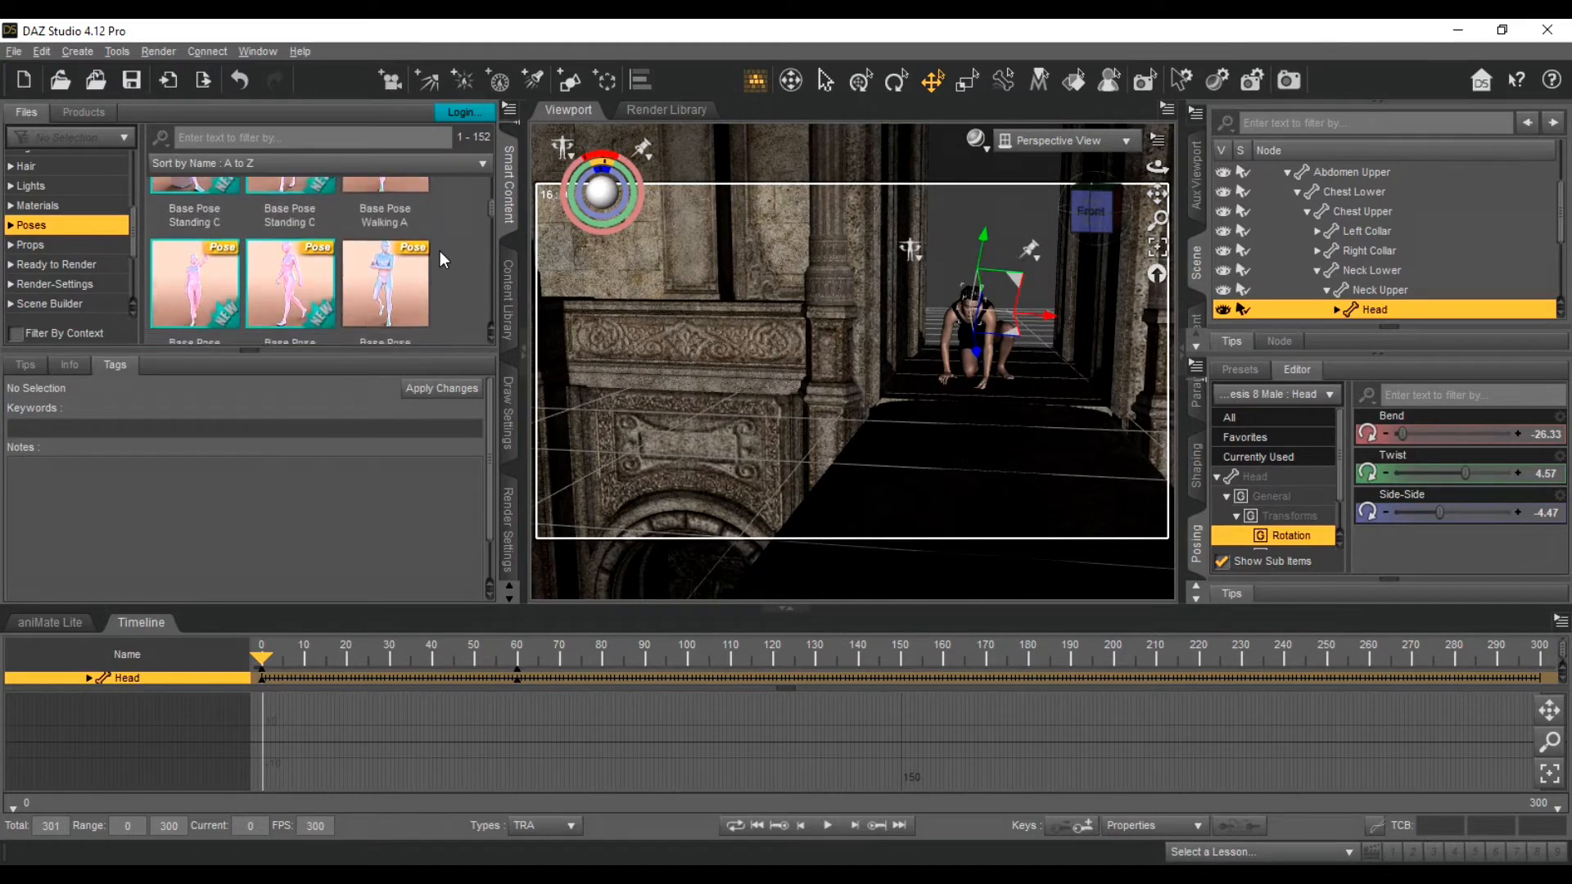
{"action": "scroll", "coordinate": [440, 250], "scroll_direction": "down", "scroll_amount": 10}
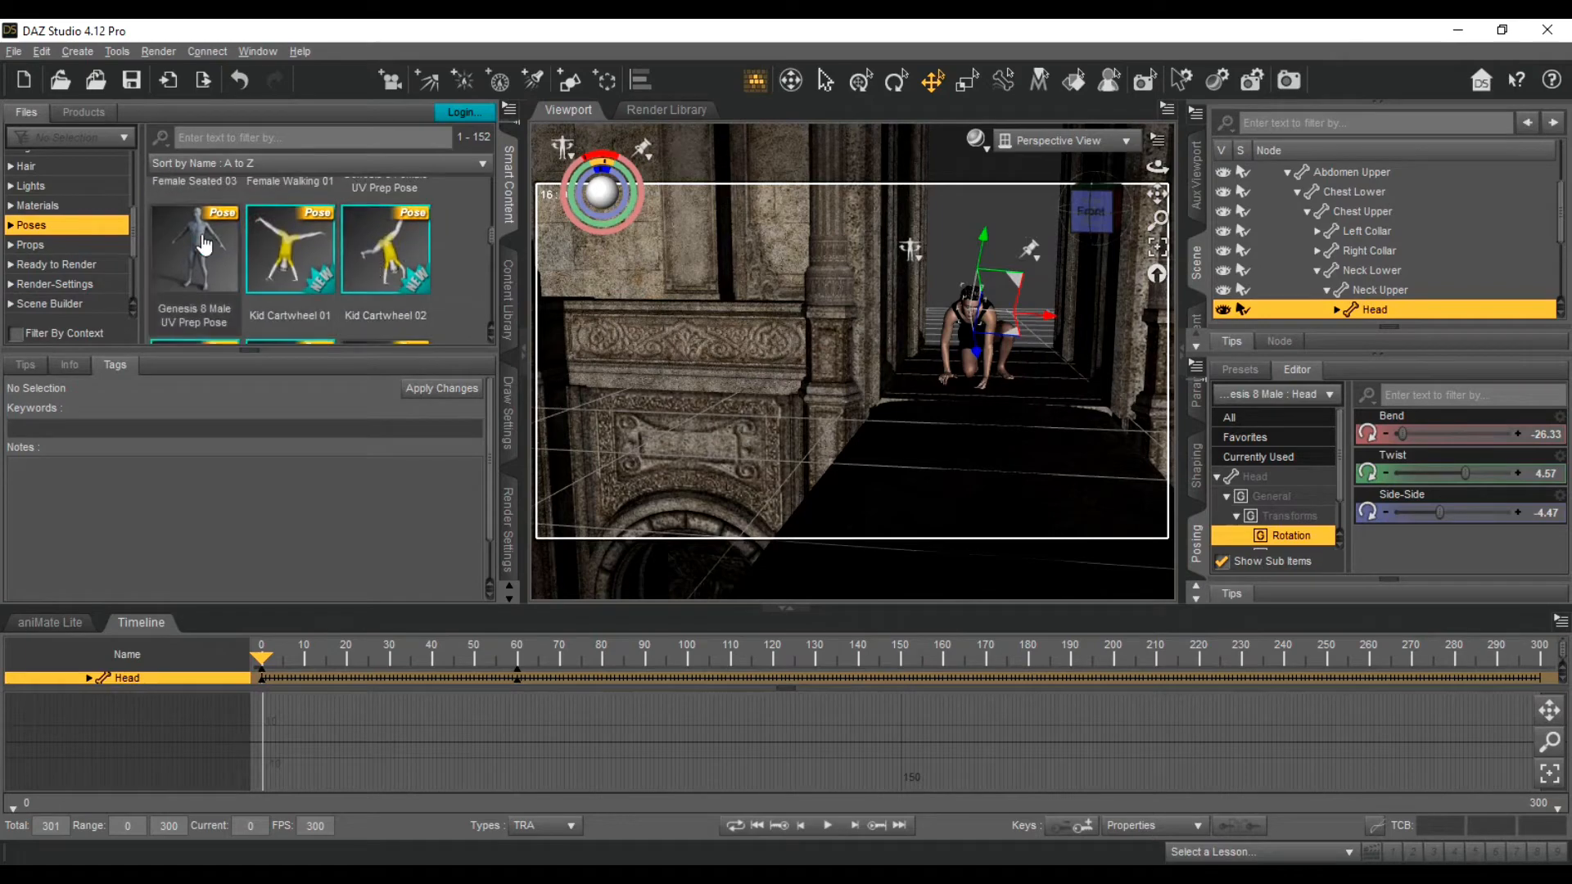
{"action": "left_click_drag", "start_coordinate": [201, 246], "coordinate": [976, 331]}
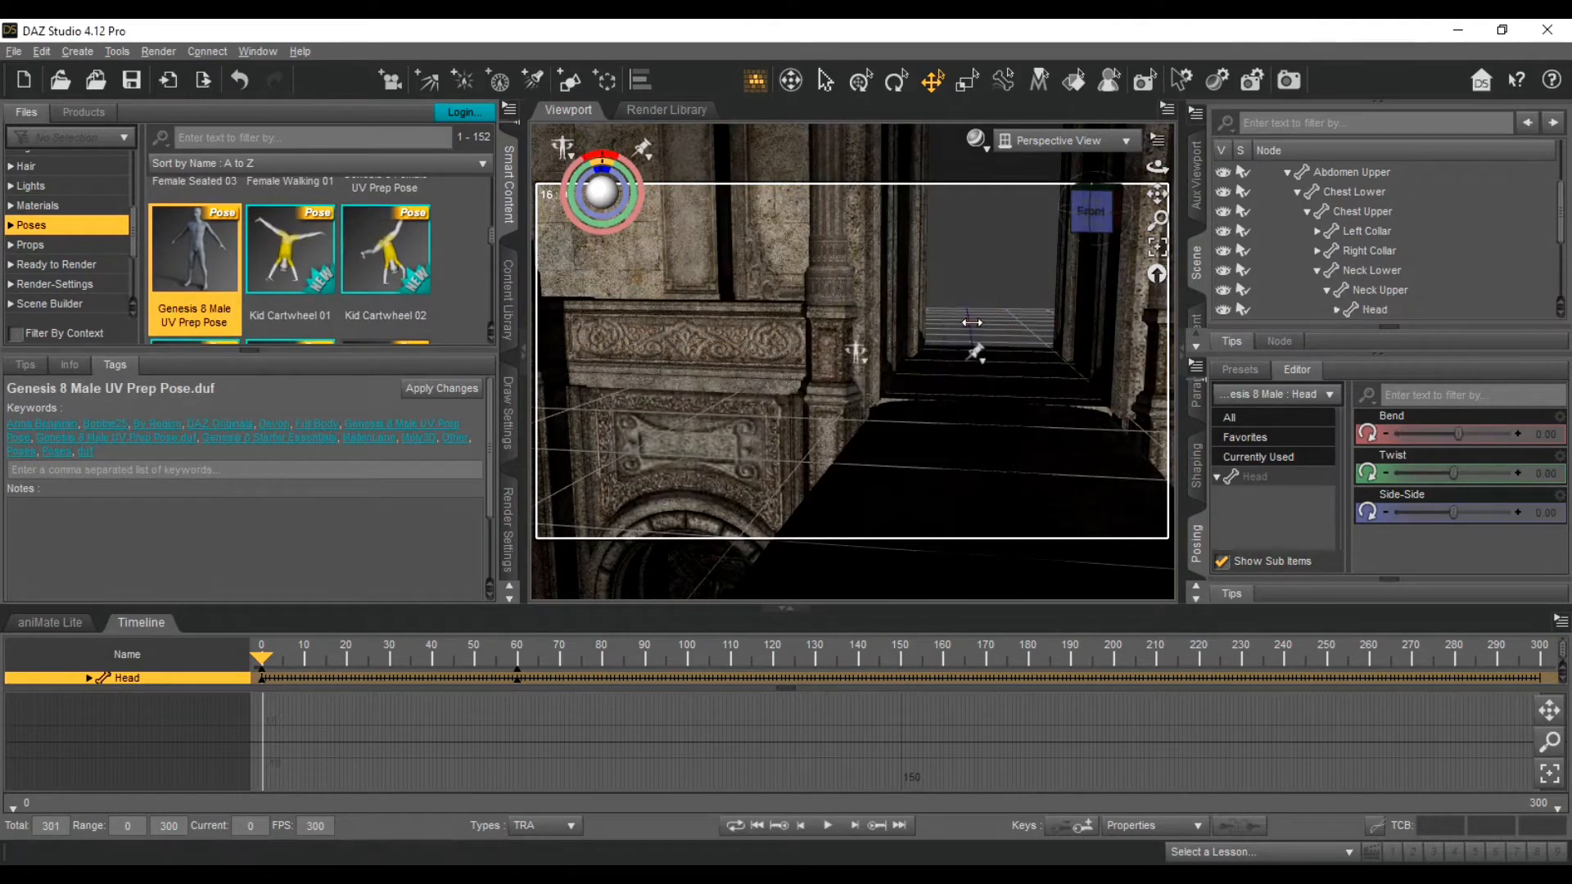
Step: Select the whole Genesis 8 Male figure and move the standing character back into the stone doorway at frame 0
{"action": "left_click_drag", "start_coordinate": [1092, 212], "coordinate": [1094, 160]}
{"action": "scroll", "coordinate": [1040, 246], "scroll_direction": "down", "scroll_amount": 1}
{"action": "scroll", "coordinate": [1039, 246], "scroll_direction": "up", "scroll_amount": 5}
{"action": "scroll", "coordinate": [1039, 252], "scroll_direction": "up", "scroll_amount": 2}
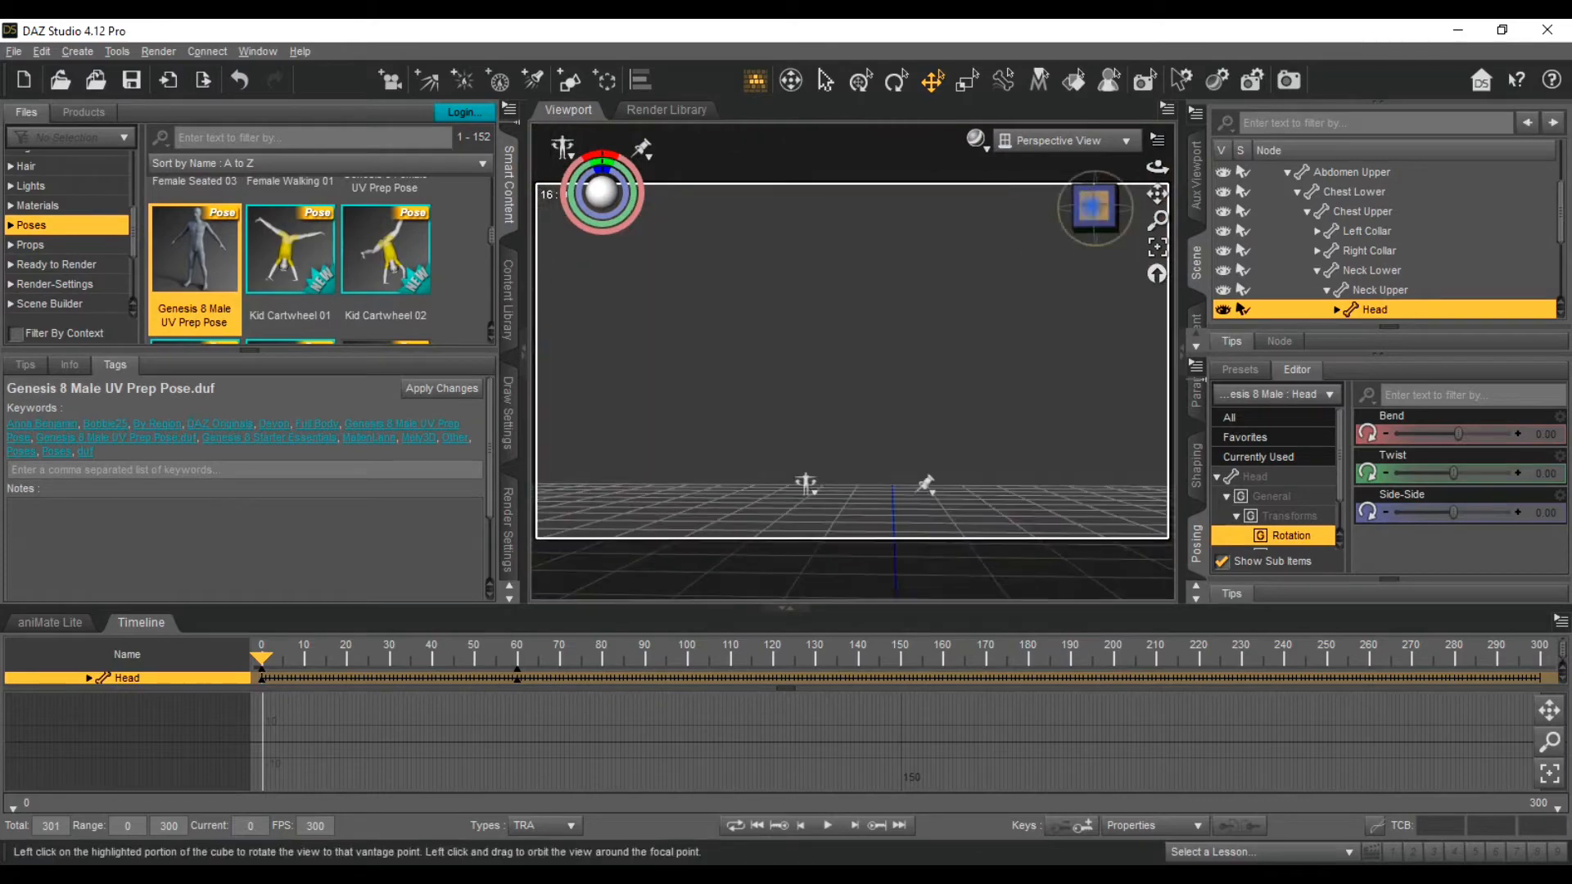
{"action": "left_click", "coordinate": [1093, 215]}
{"action": "scroll", "coordinate": [1093, 215], "scroll_direction": "down", "scroll_amount": 5}
{"action": "scroll", "coordinate": [1093, 215], "scroll_direction": "down", "scroll_amount": 3}
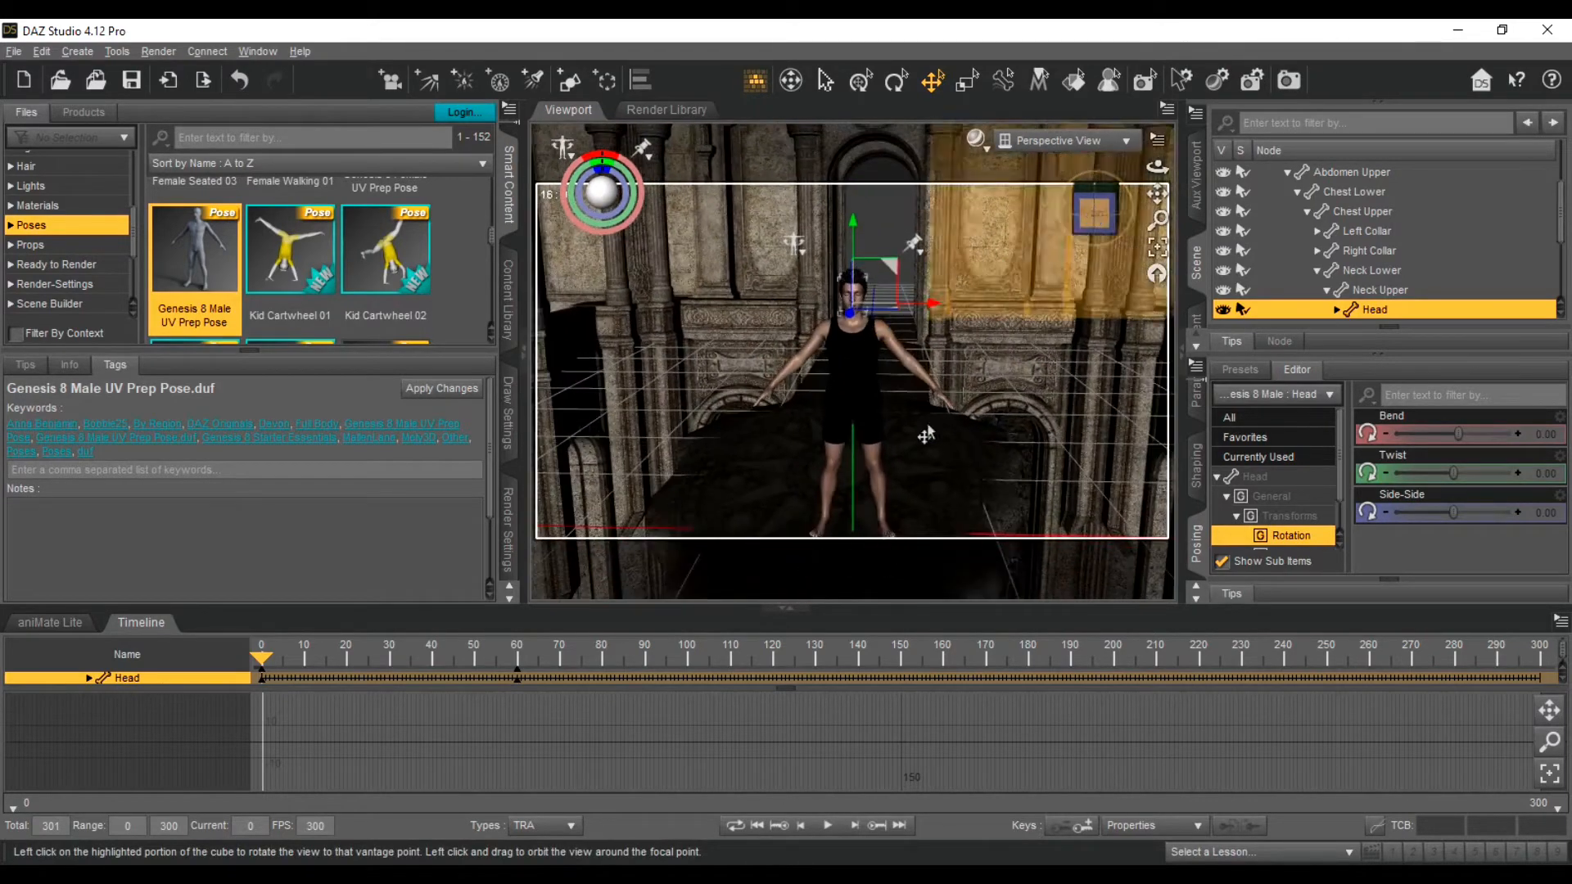
{"action": "left_click", "coordinate": [1109, 79]}
{"action": "left_click", "coordinate": [837, 339]}
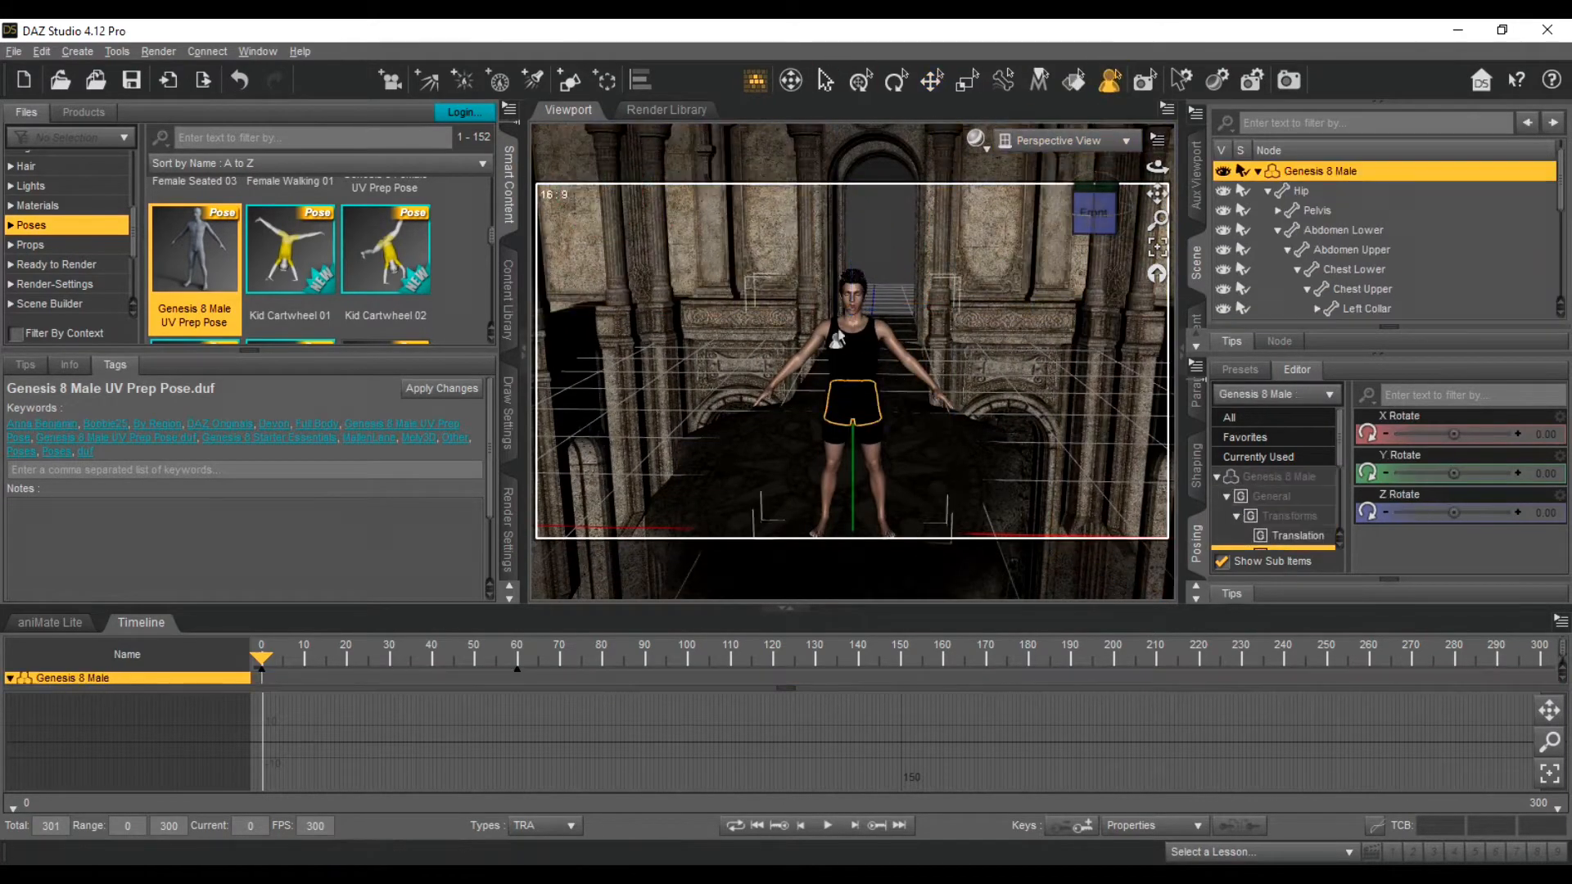
{"action": "left_click", "coordinate": [933, 82]}
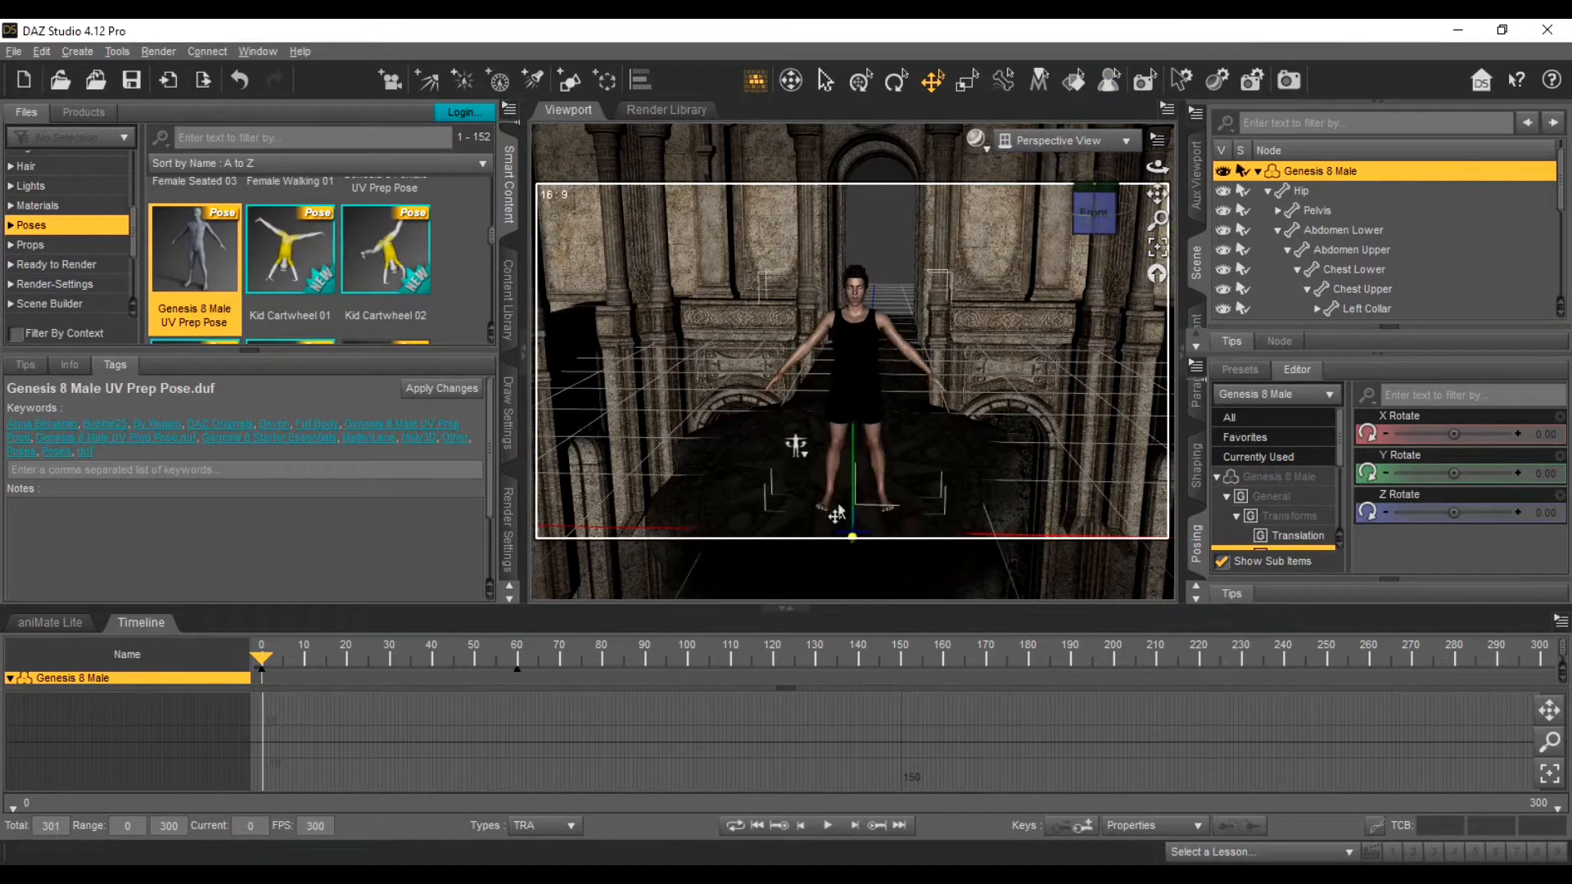
{"action": "mouse_move", "coordinate": [1094, 211]}
{"action": "left_mouse_down"}
{"action": "mouse_move", "coordinate": [1115, 199]}
{"action": "mouse_move", "coordinate": [1097, 216]}
{"action": "left_mouse_up"}
{"action": "scroll", "coordinate": [1014, 335], "scroll_direction": "up", "scroll_amount": 3}
{"action": "scroll", "coordinate": [1014, 336], "scroll_direction": "up", "scroll_amount": 5}
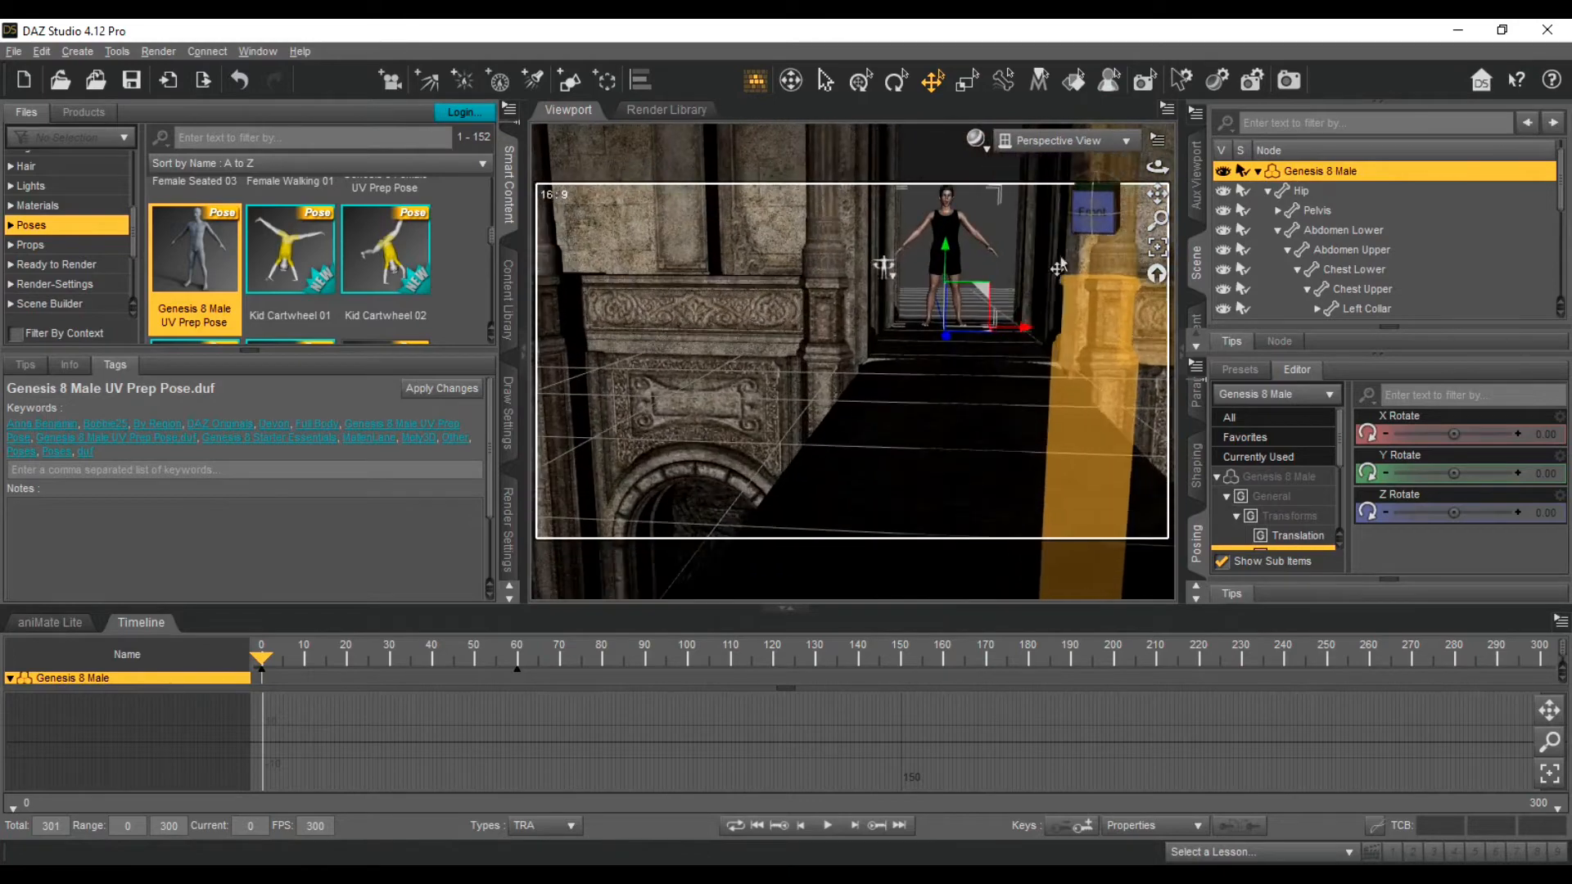
{"action": "scroll", "coordinate": [946, 375], "scroll_direction": "up", "scroll_amount": 3}
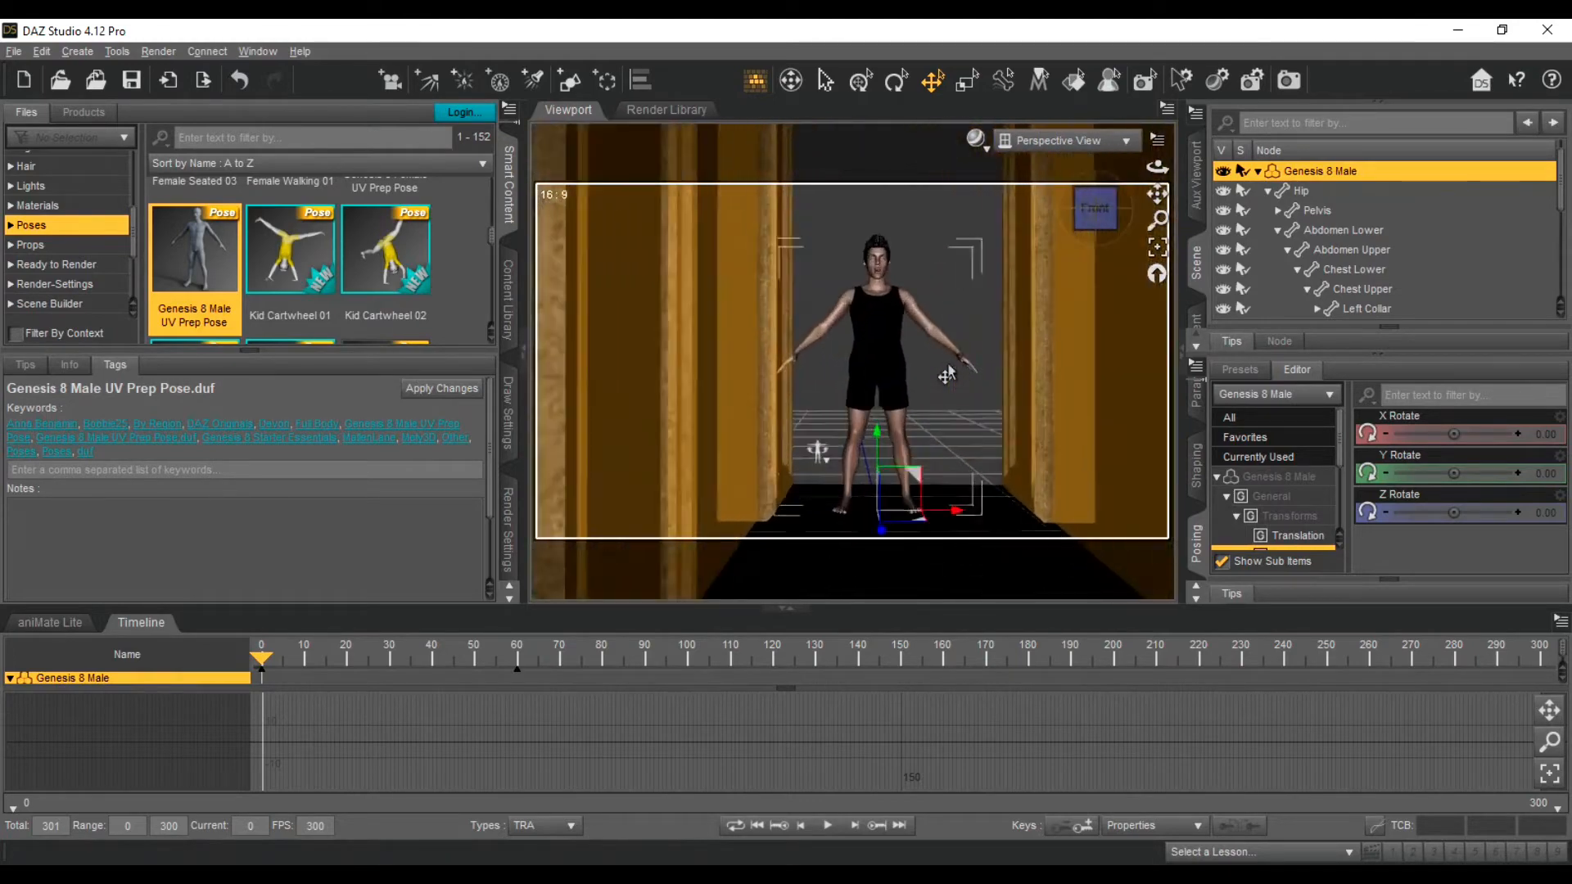
{"action": "mouse_move", "coordinate": [1109, 209]}
{"action": "left_mouse_down"}
{"action": "mouse_move", "coordinate": [1123, 192]}
{"action": "mouse_move", "coordinate": [1105, 212]}
{"action": "left_mouse_up"}
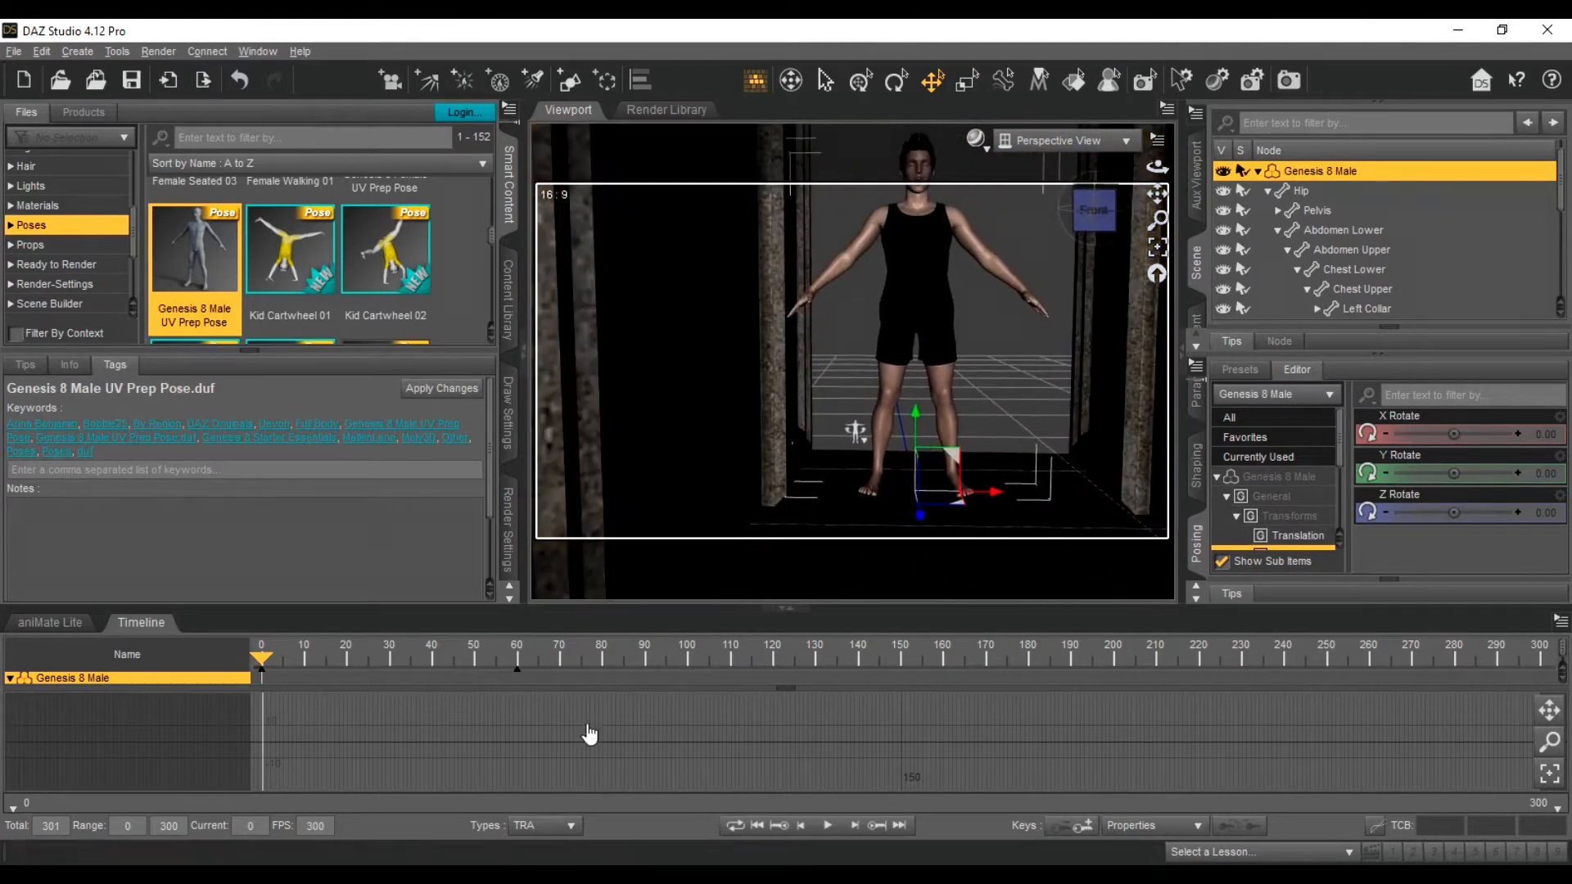
Step: Play the animation, set its frame rate to 30 FPS and play it again
{"action": "left_click", "coordinate": [823, 826]}
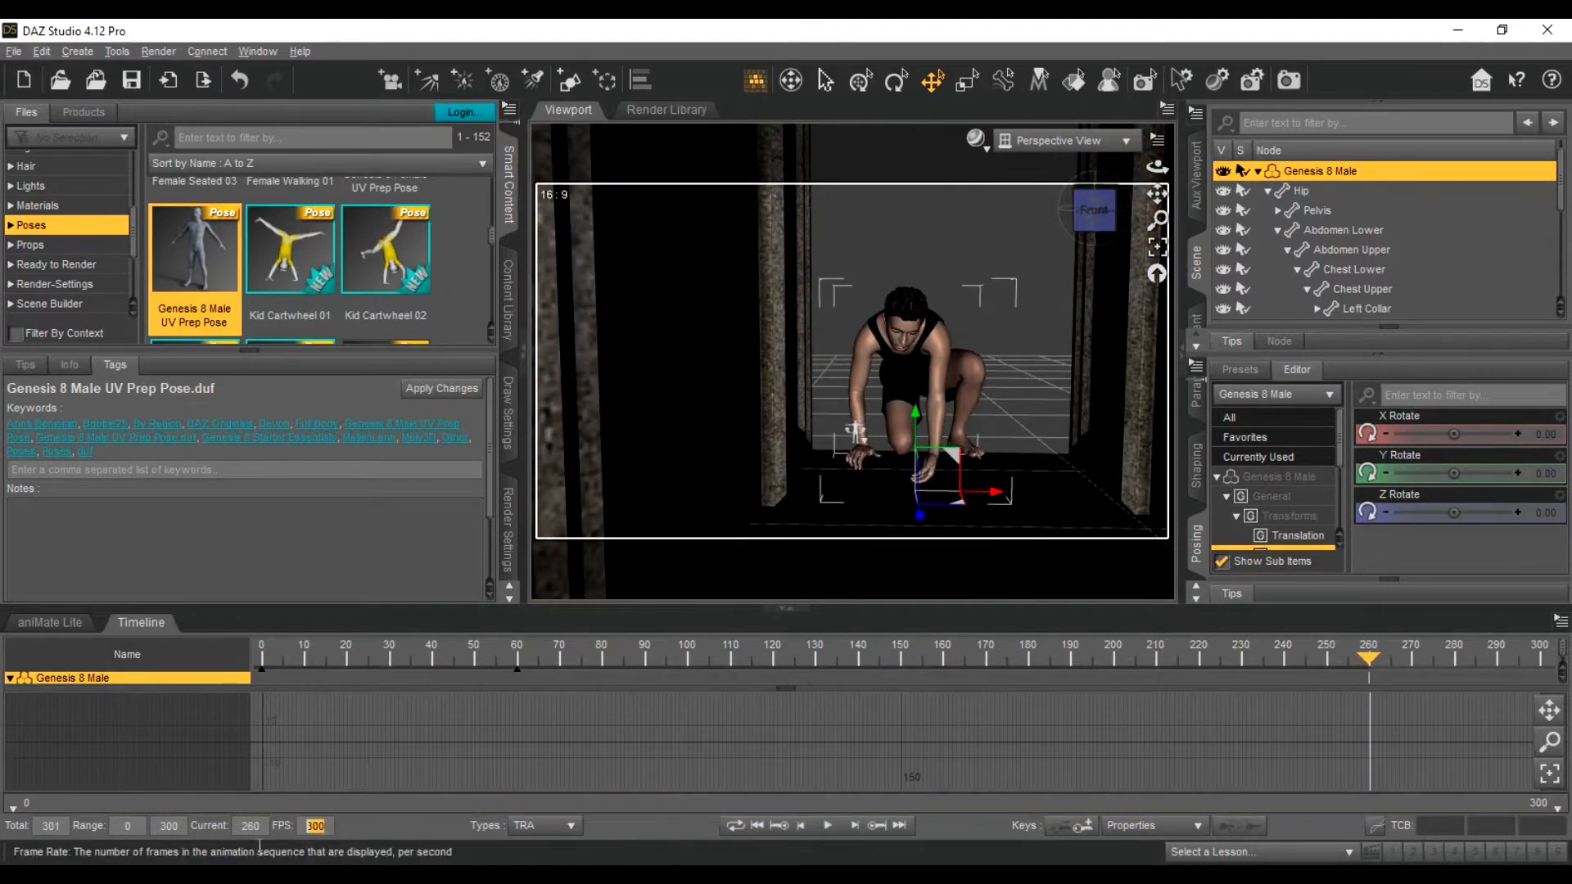
{"action": "type", "text": "30"}
{"action": "key", "text": "Return"}
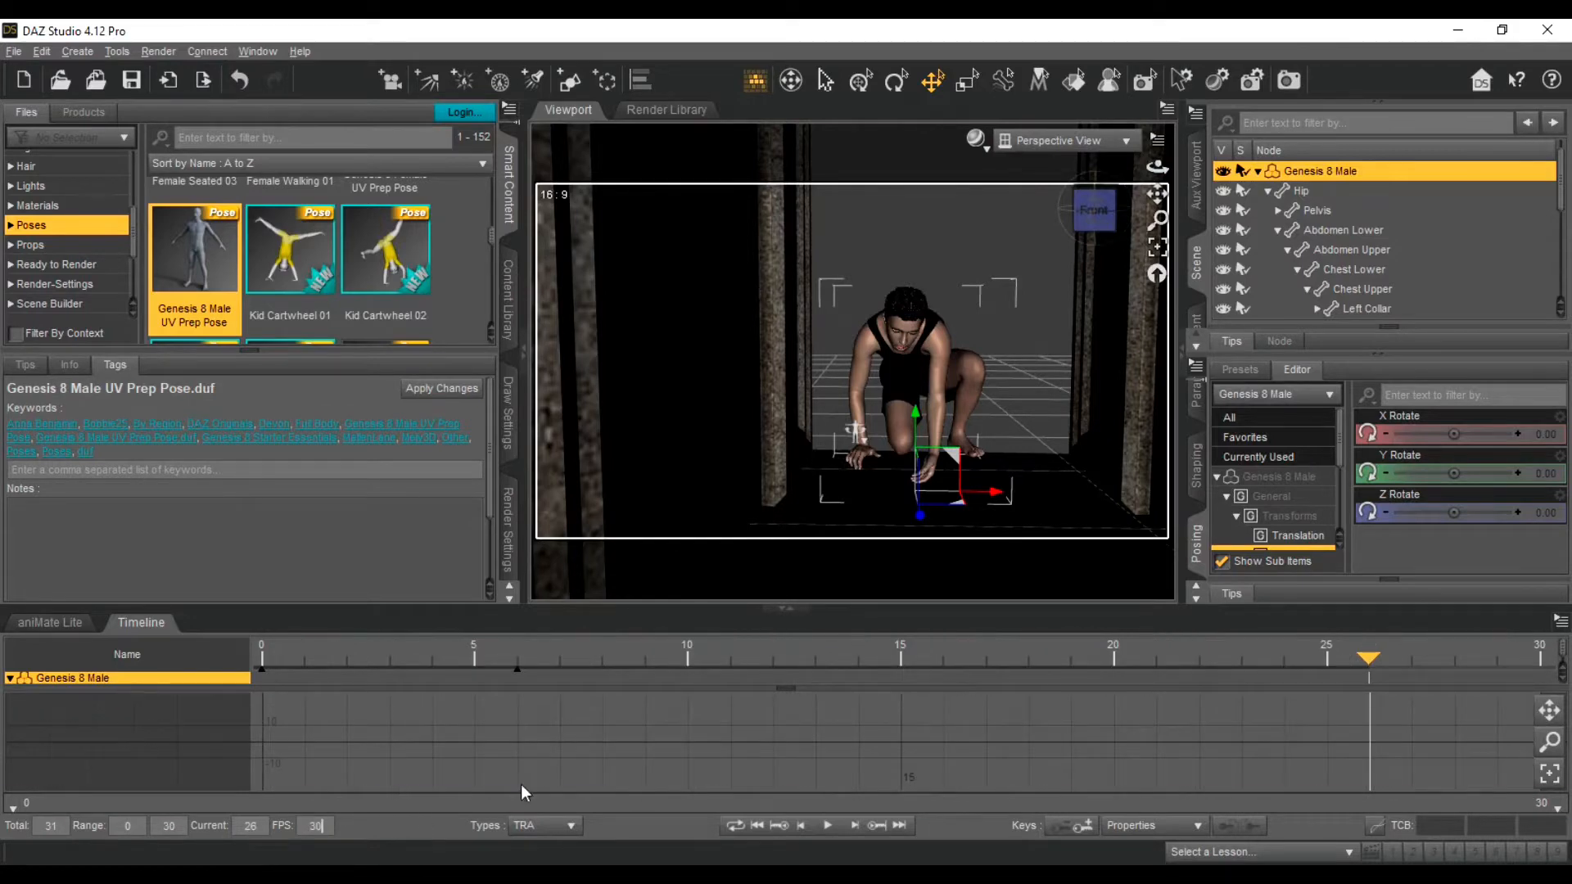
{"action": "left_click", "coordinate": [828, 825]}
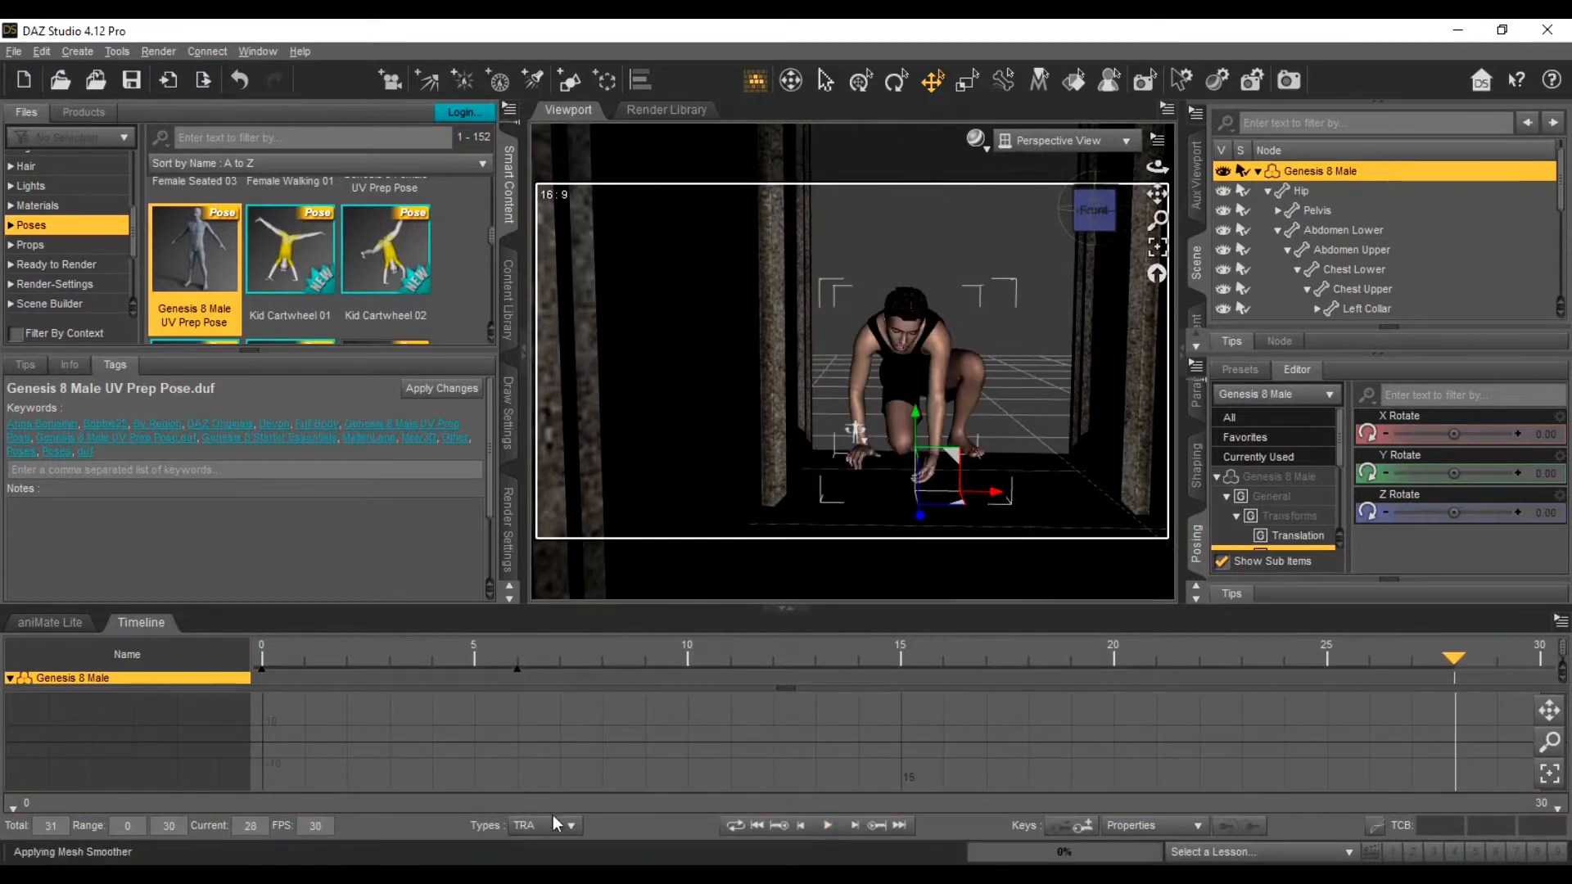
Step: Jump to frame 10 and scrub back to frame 0 to check how the pose changes
{"action": "double_click", "coordinate": [250, 826]}
{"action": "type", "text": "10"}
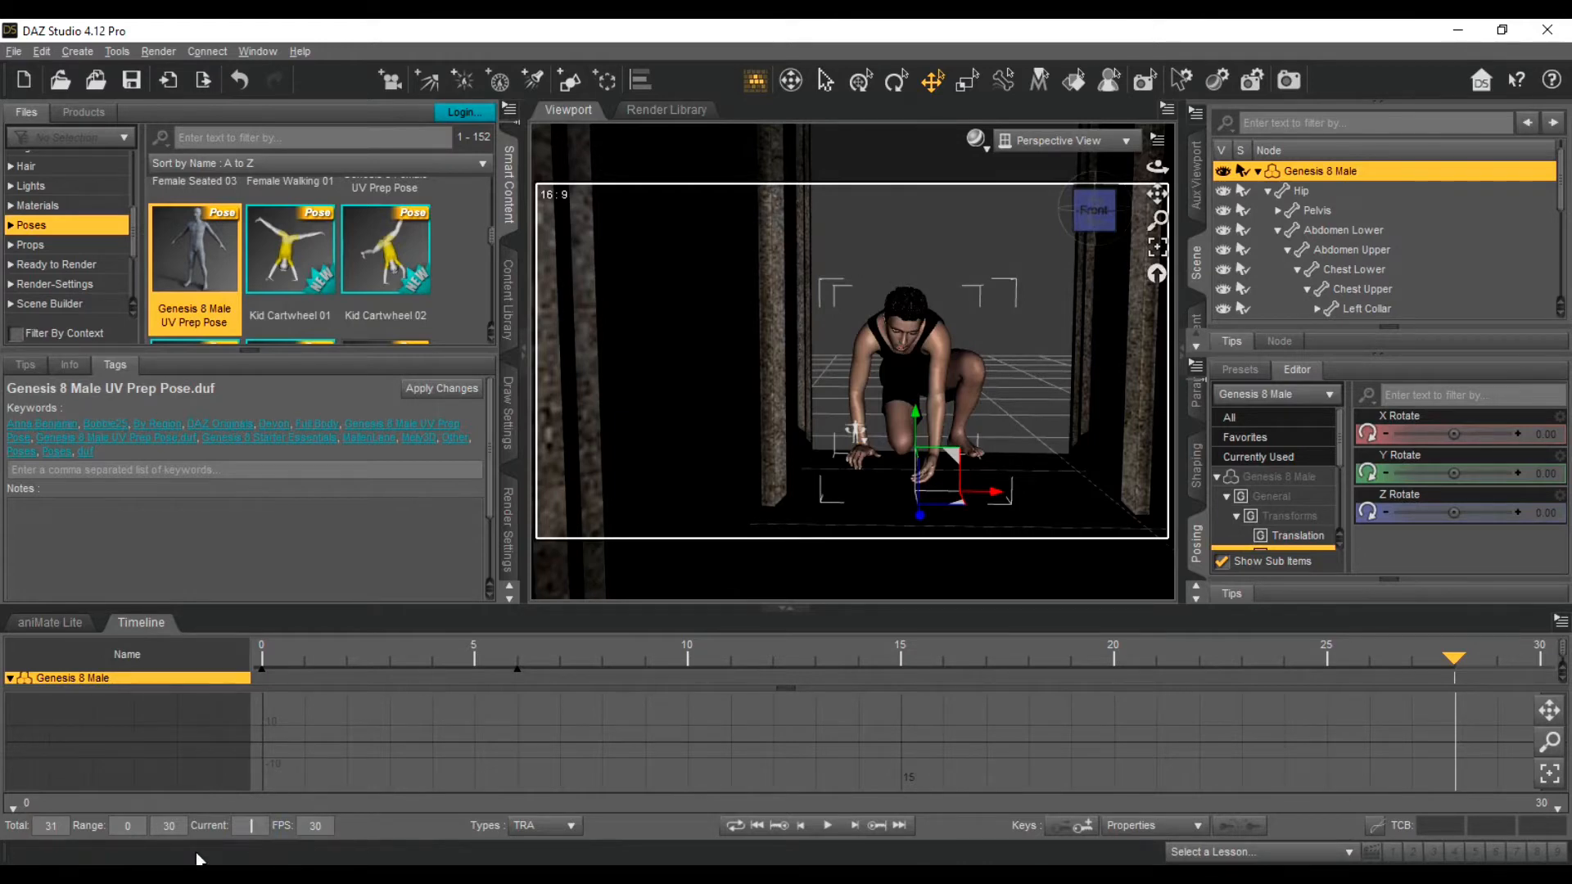
{"action": "key", "text": "Return"}
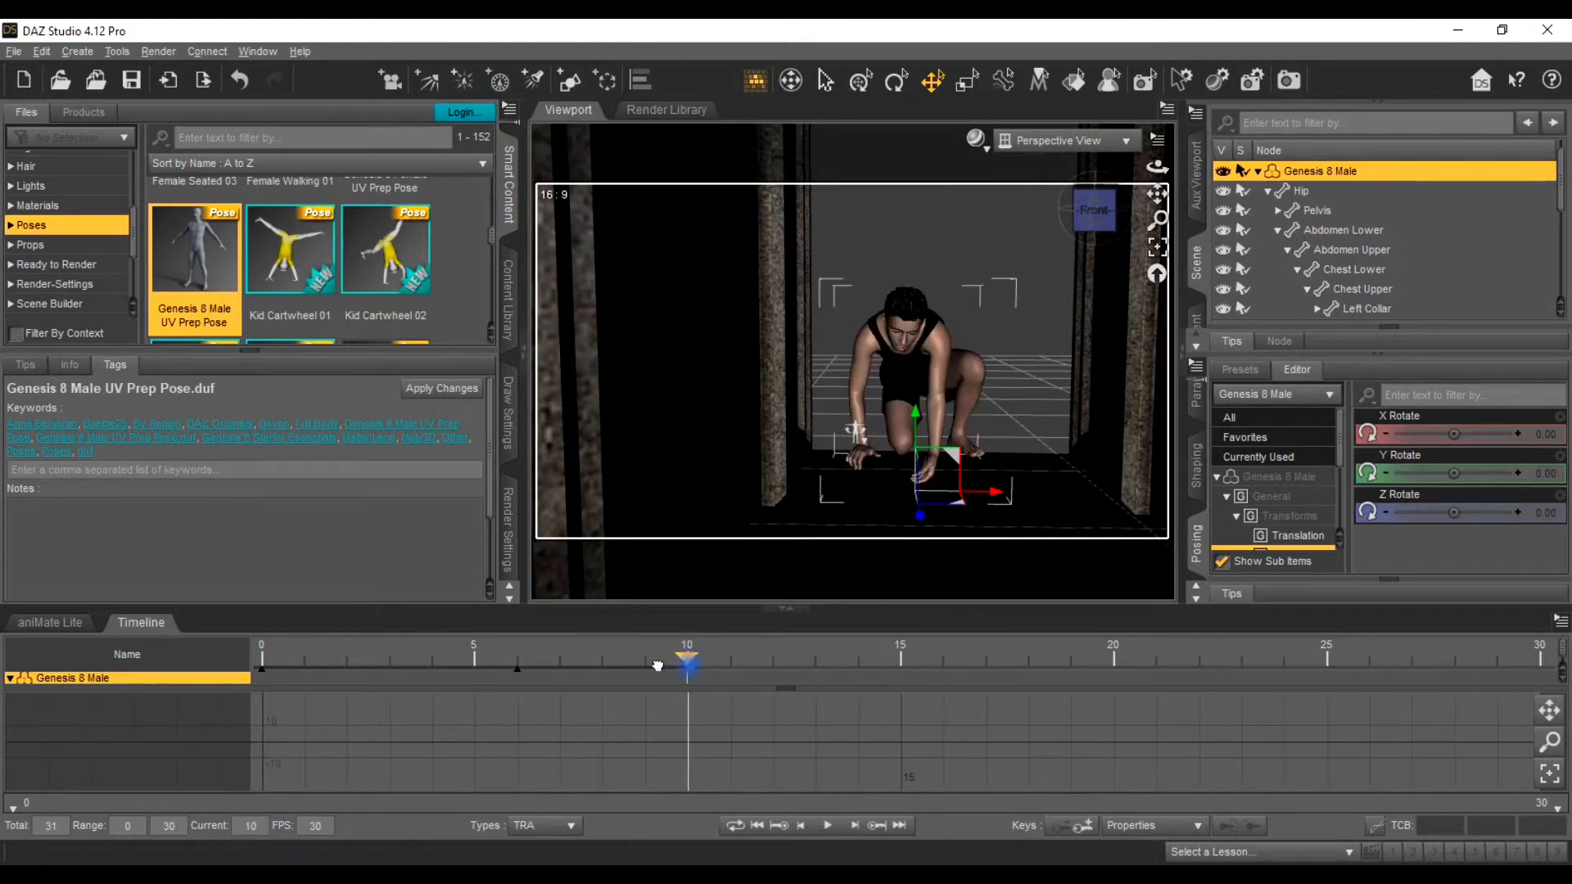
{"action": "left_click_drag", "start_coordinate": [658, 666], "coordinate": [261, 663]}
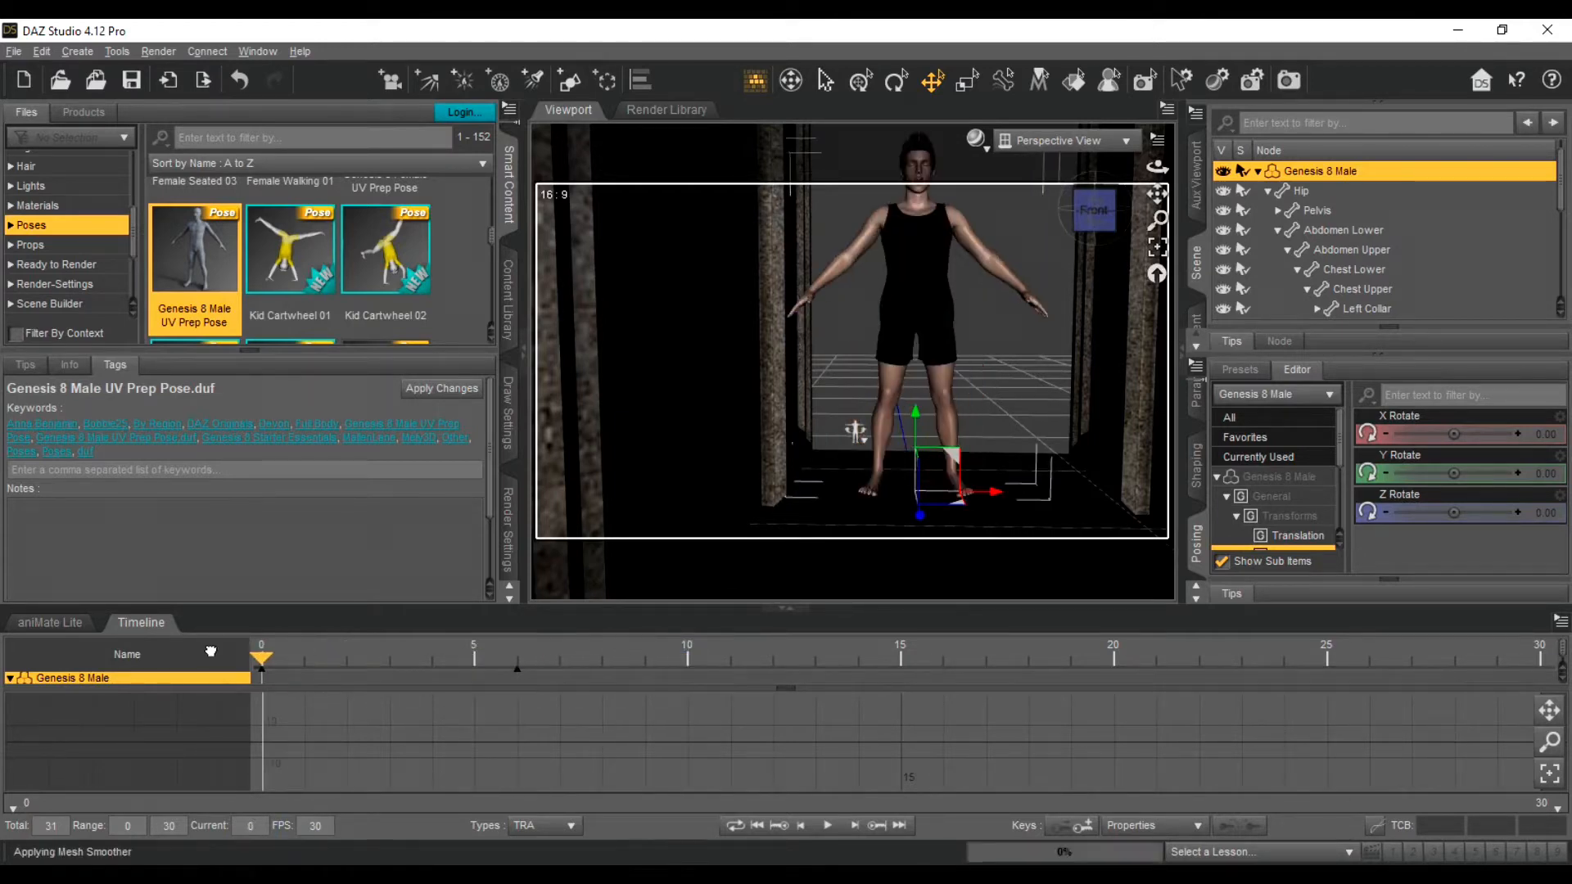
Step: Set the animation's total frames to 300 and make frame 7 the current frame
{"action": "left_click", "coordinate": [64, 828]}
{"action": "type", "text": "300"}
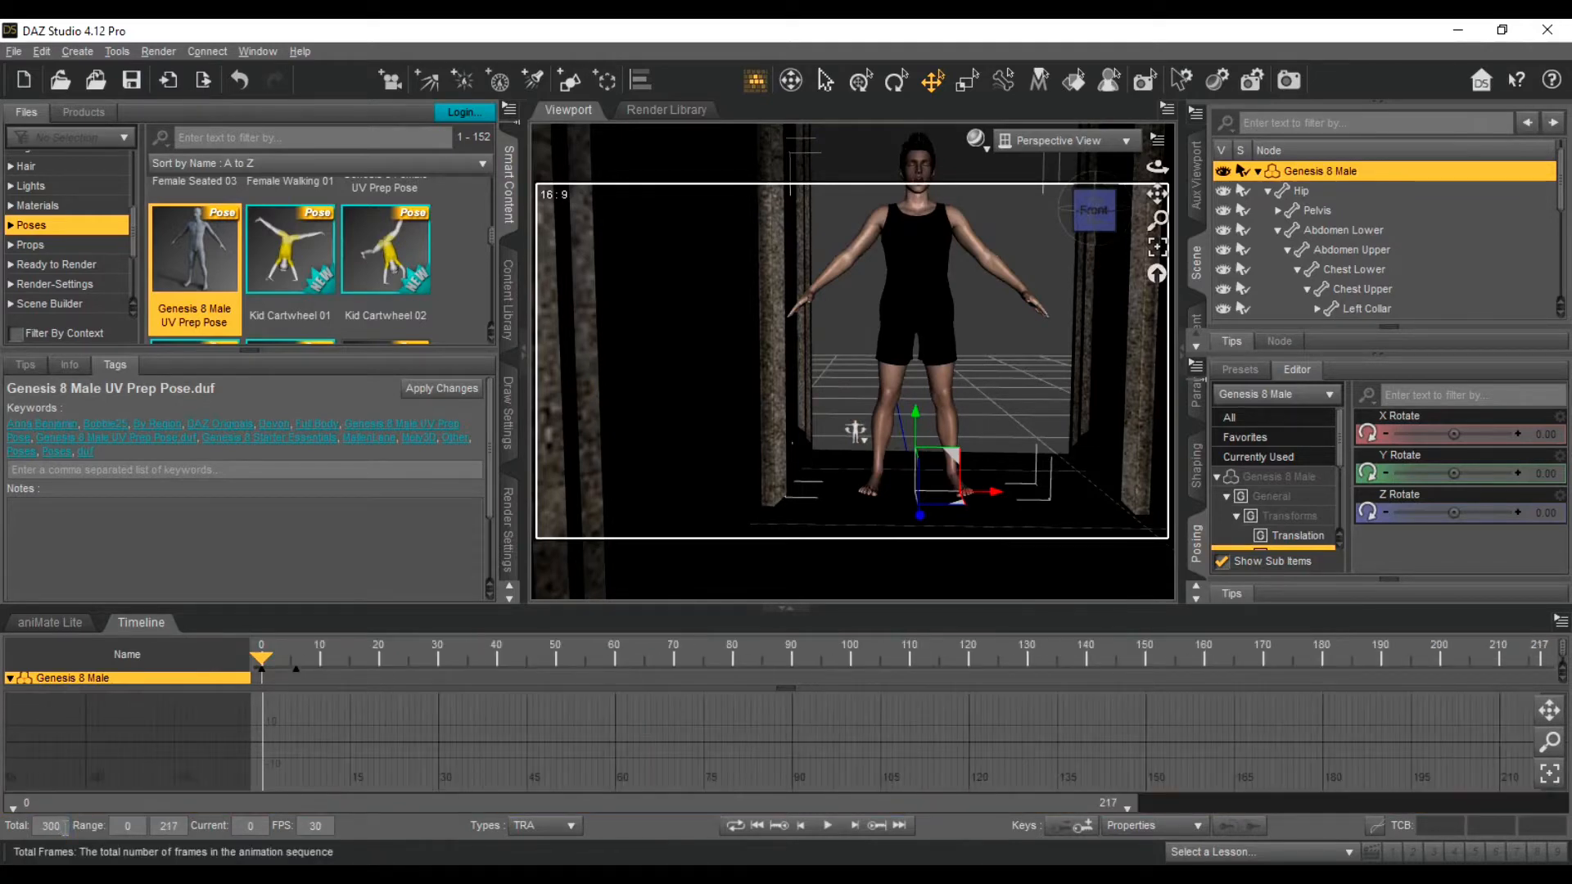
{"action": "left_click", "coordinate": [303, 663]}
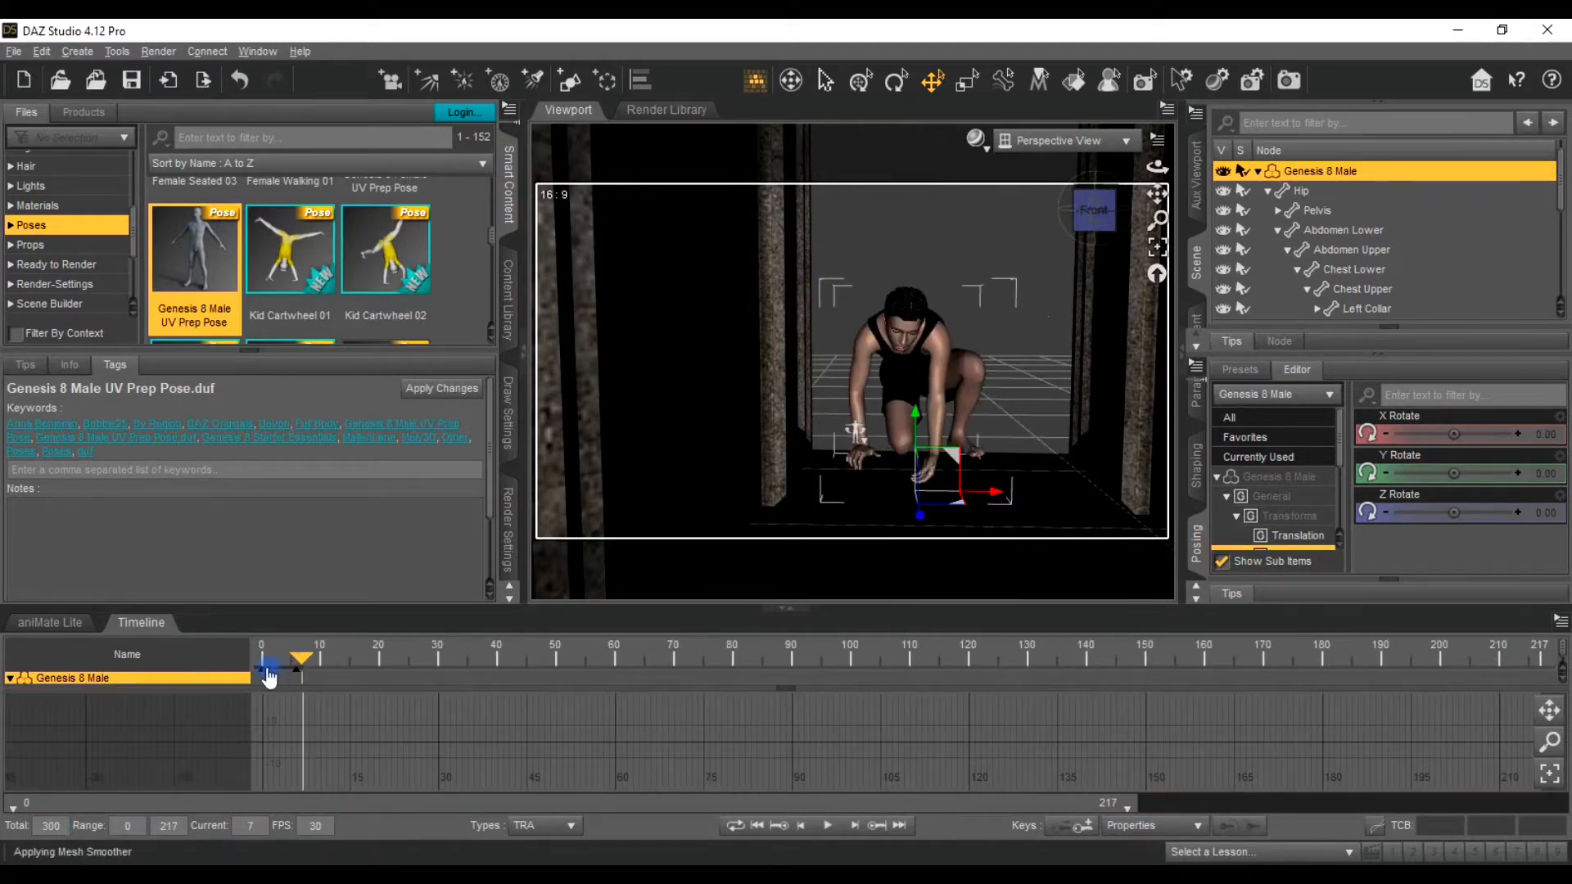
{"action": "left_click_drag", "start_coordinate": [300, 669], "coordinate": [256, 676]}
{"action": "left_click", "coordinate": [296, 678]}
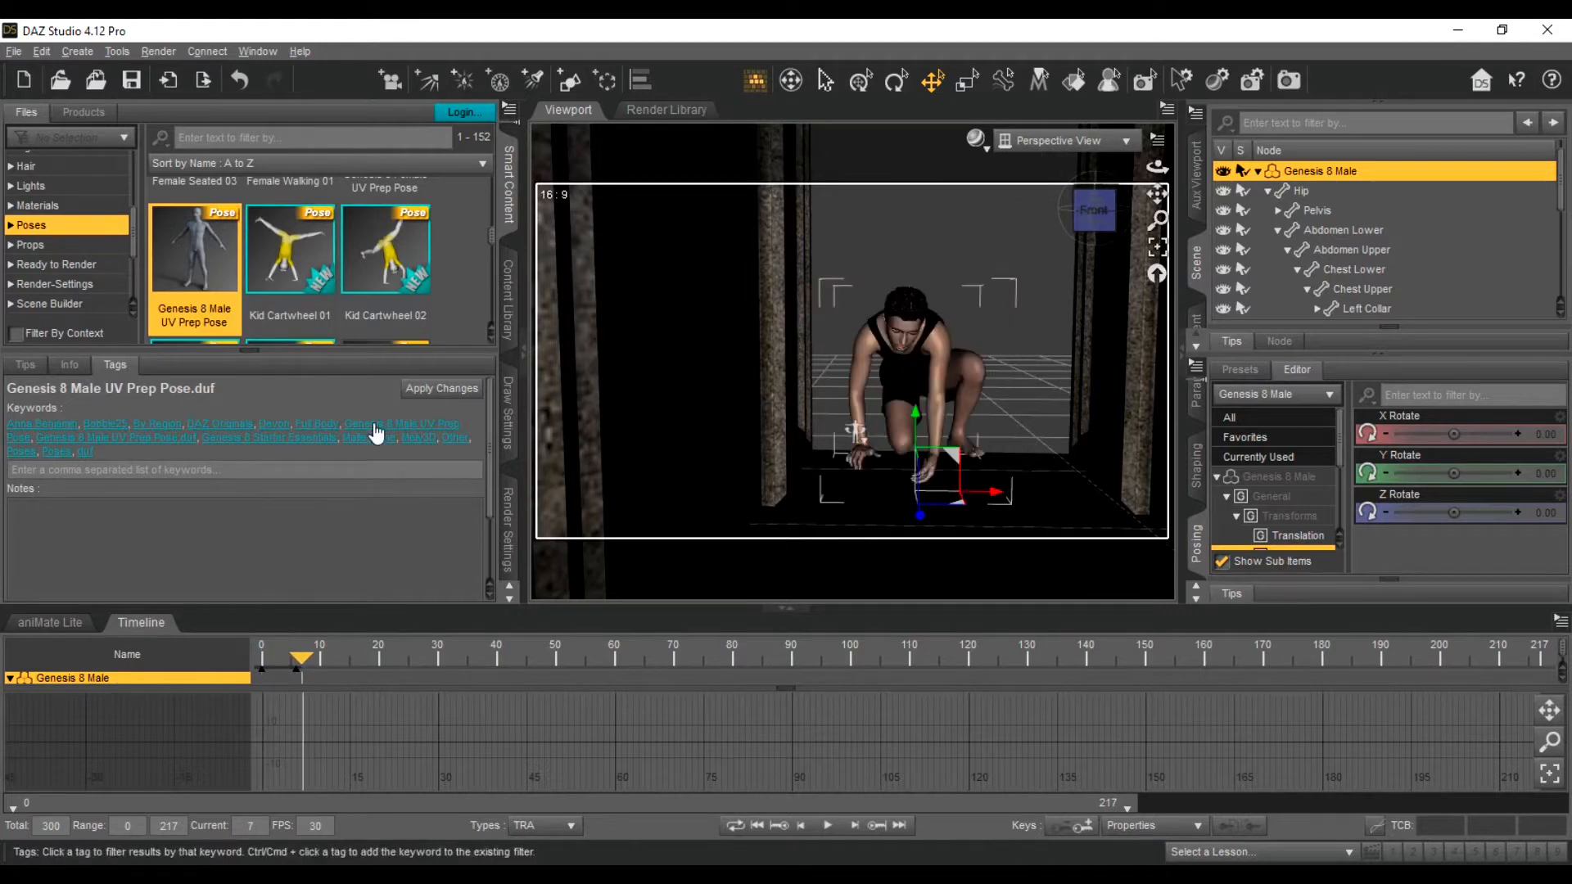
Step: Apply the Genesis 8 Male UV Prep Pose to the male figure at frame 7
{"action": "left_click", "coordinate": [302, 657]}
{"action": "left_click_drag", "start_coordinate": [191, 254], "coordinate": [906, 359]}
{"action": "left_click_drag", "start_coordinate": [792, 160], "coordinate": [1000, 270]}
{"action": "left_click", "coordinate": [961, 357]}
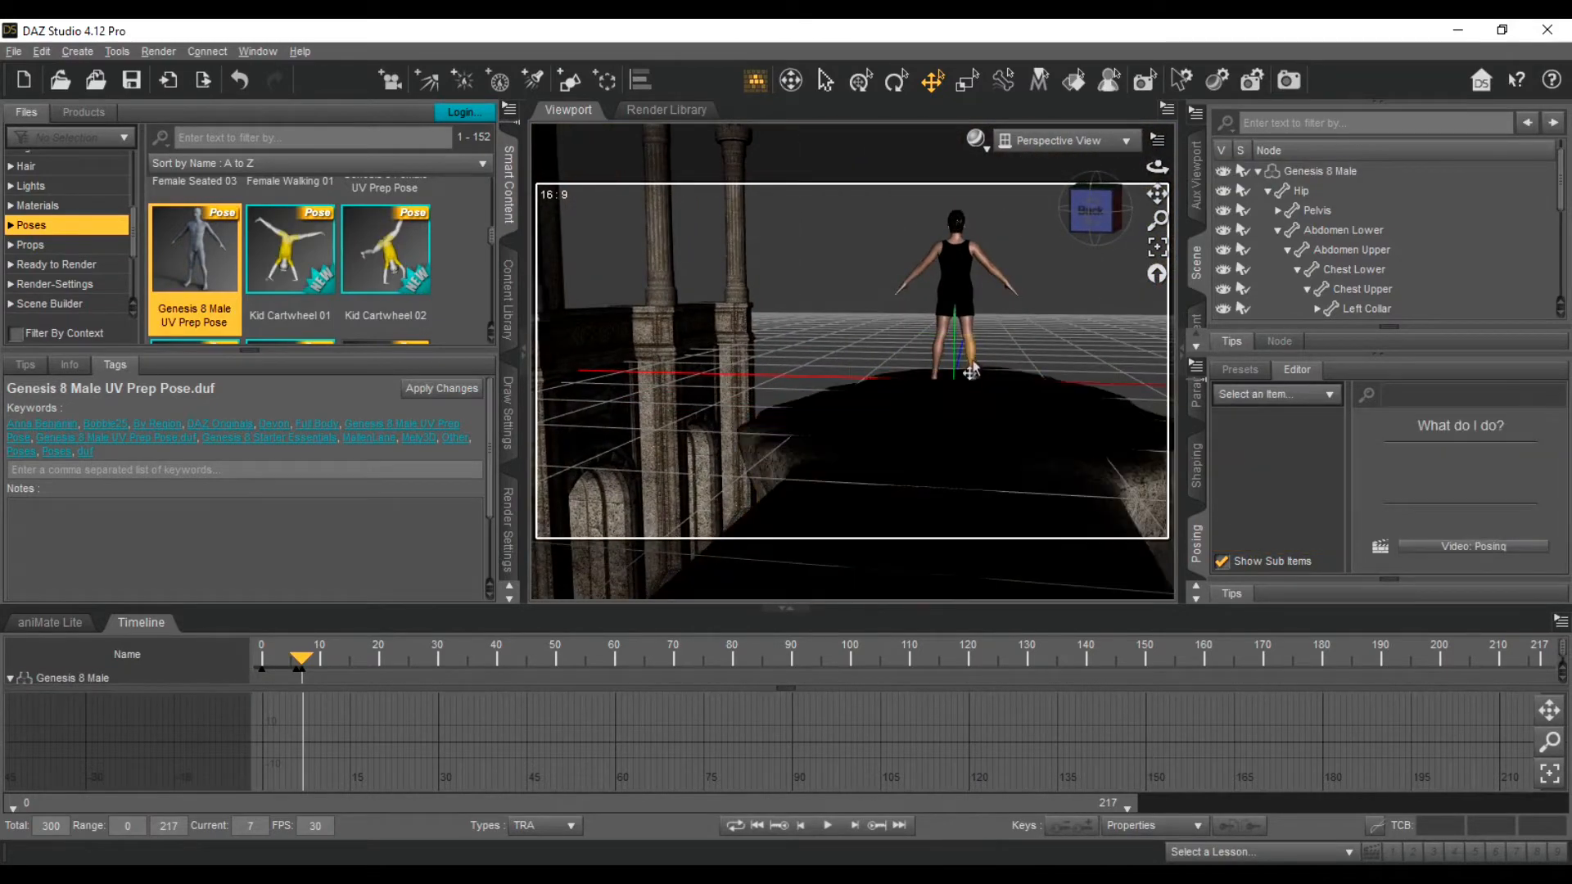
Step: Examine the standing figure on the platform and select the whole Genesis 8 Male figure
{"action": "scroll", "coordinate": [971, 350], "scroll_direction": "up", "scroll_amount": 6}
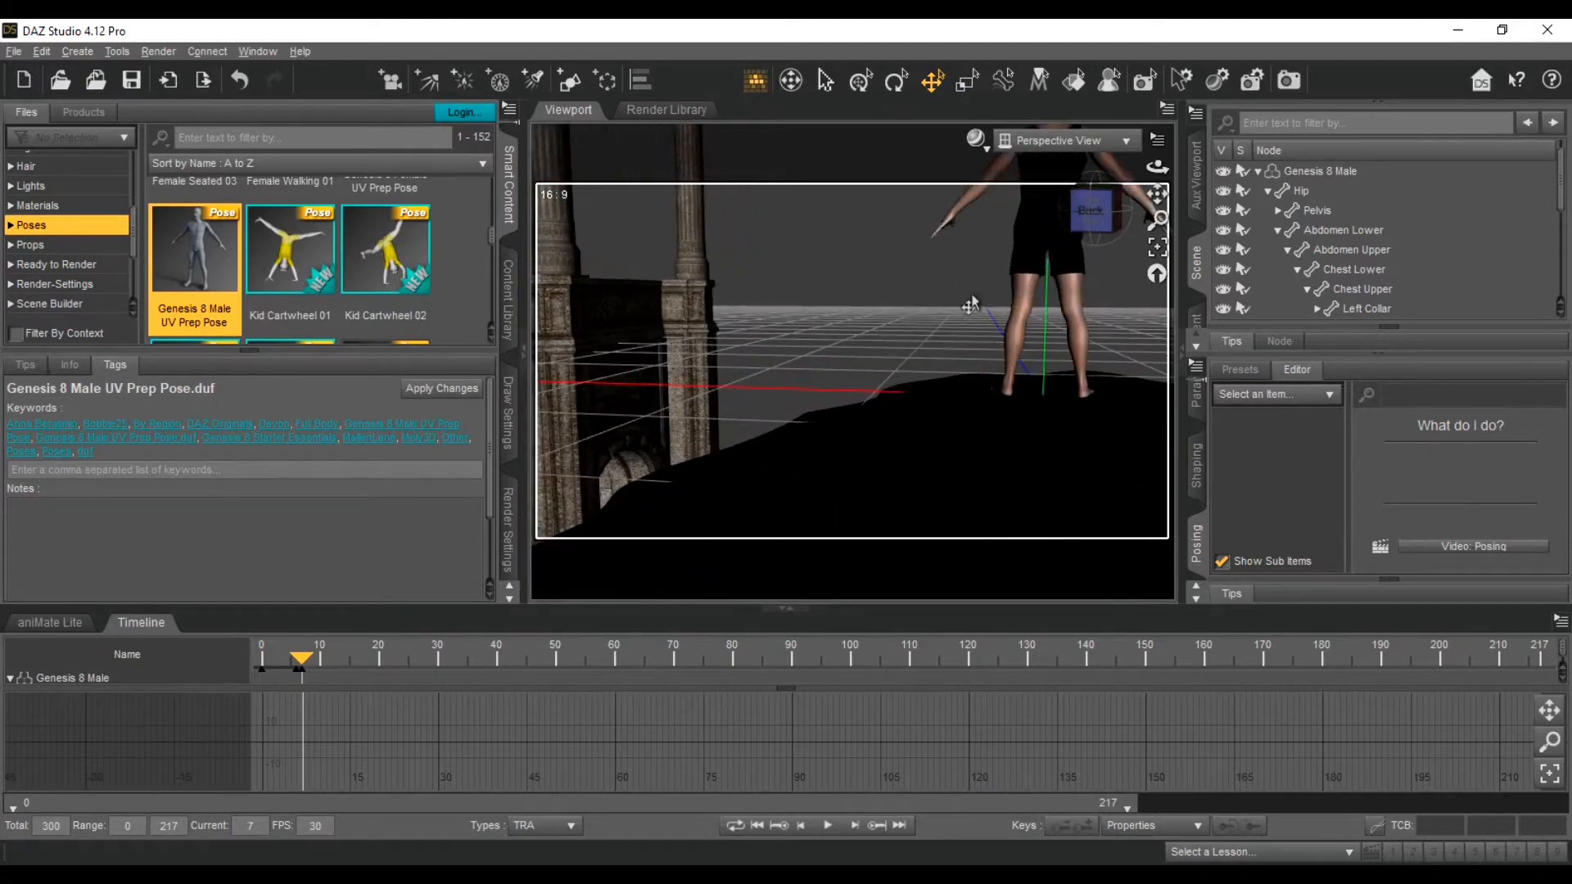
{"action": "left_click", "coordinate": [1092, 208]}
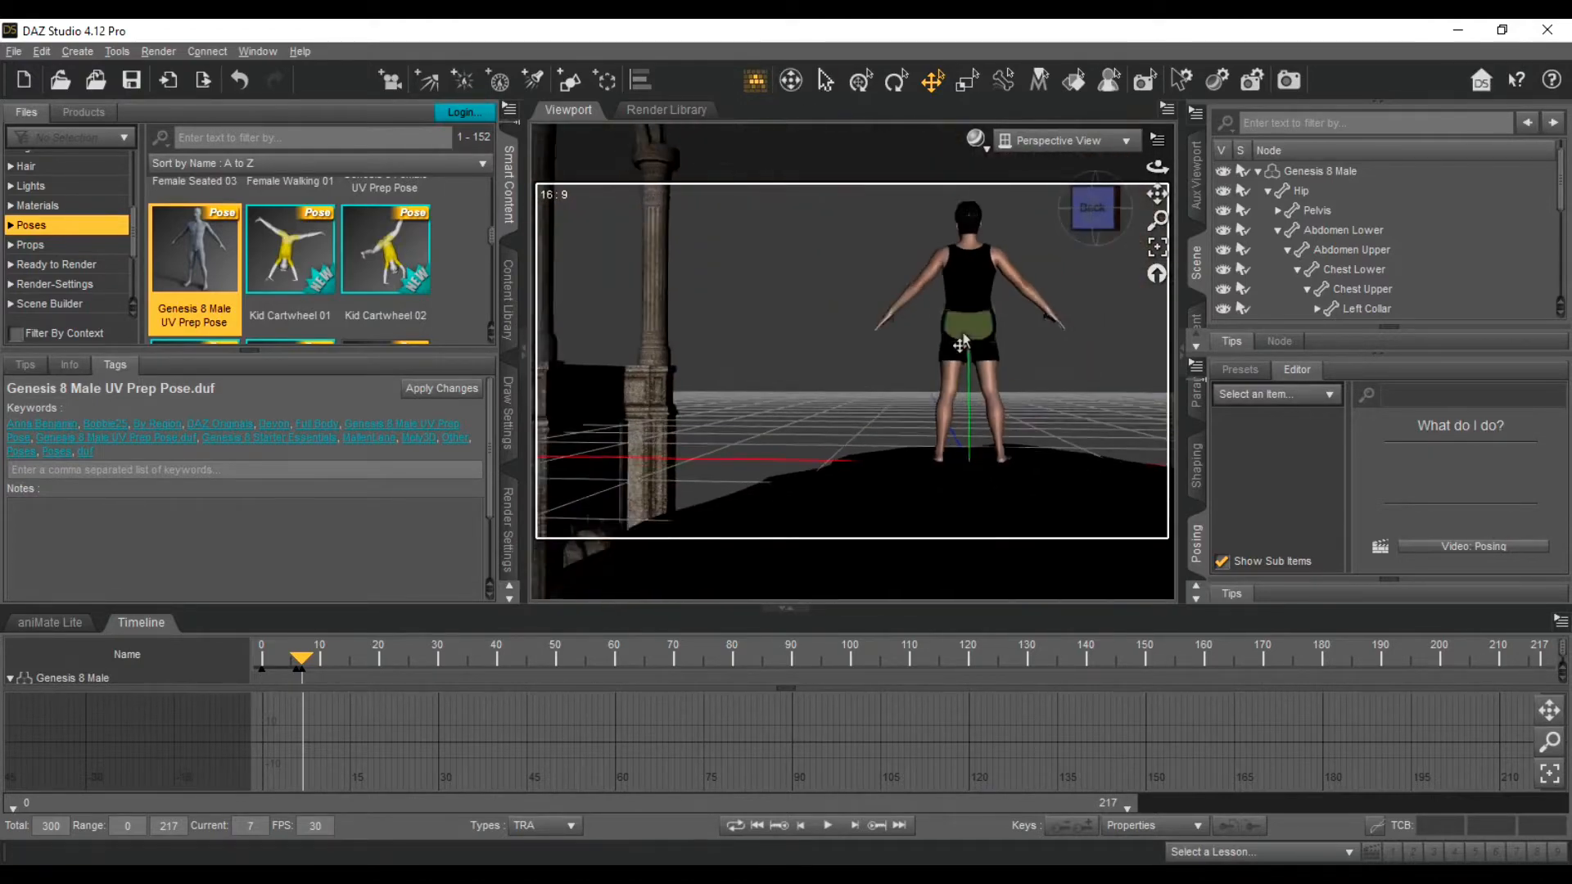
{"action": "scroll", "coordinate": [941, 342], "scroll_direction": "up", "scroll_amount": 8}
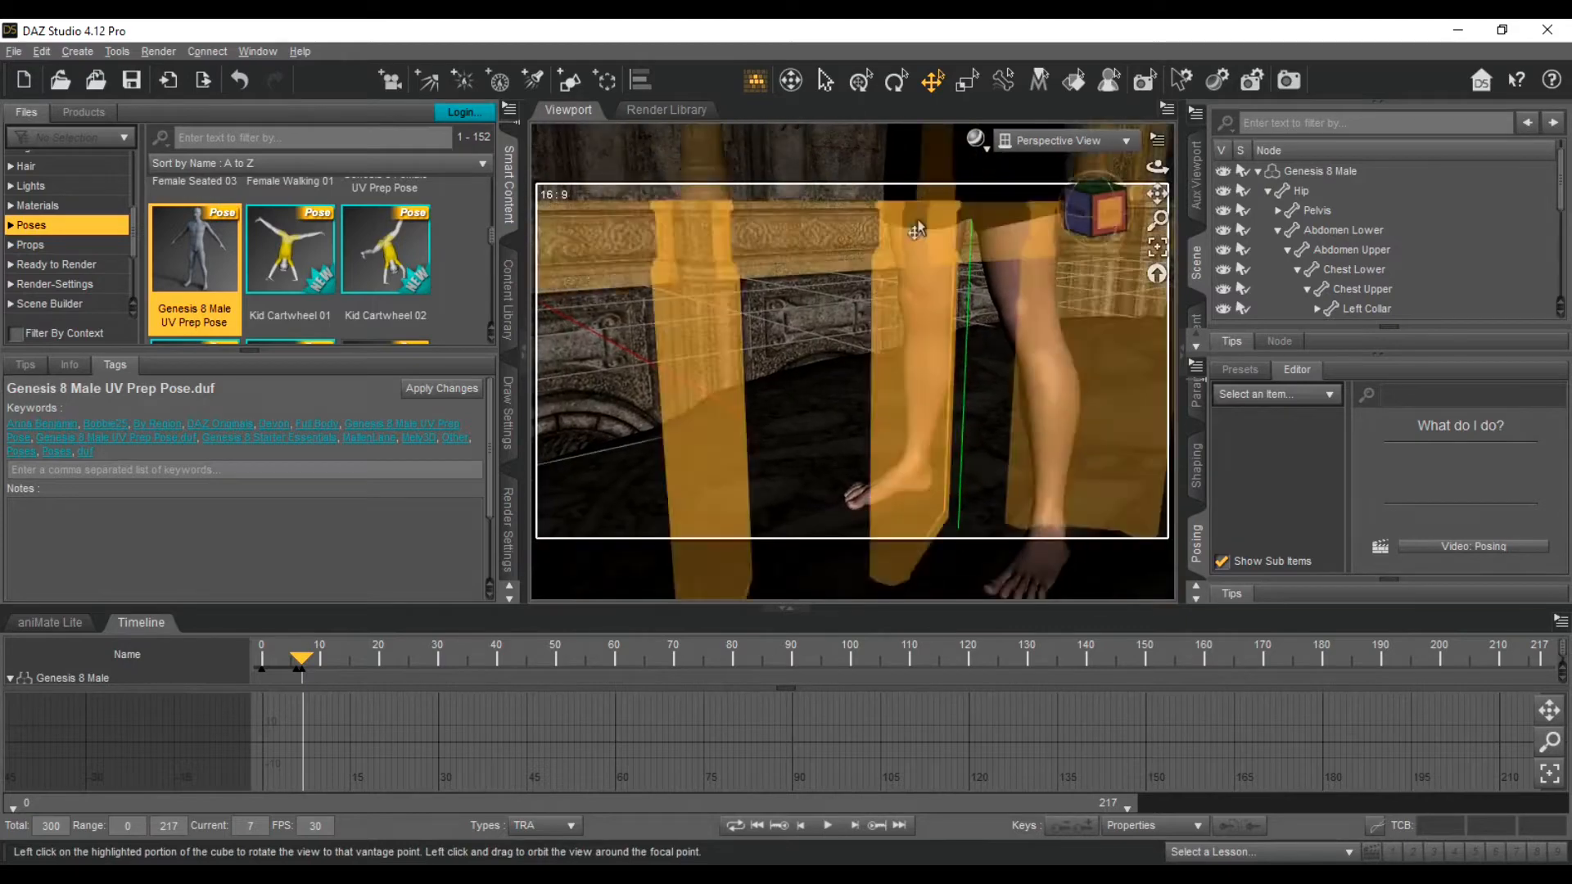
{"action": "scroll", "coordinate": [919, 222], "scroll_direction": "down", "scroll_amount": 8}
{"action": "left_click", "coordinate": [912, 225]}
{"action": "left_click", "coordinate": [1109, 80]}
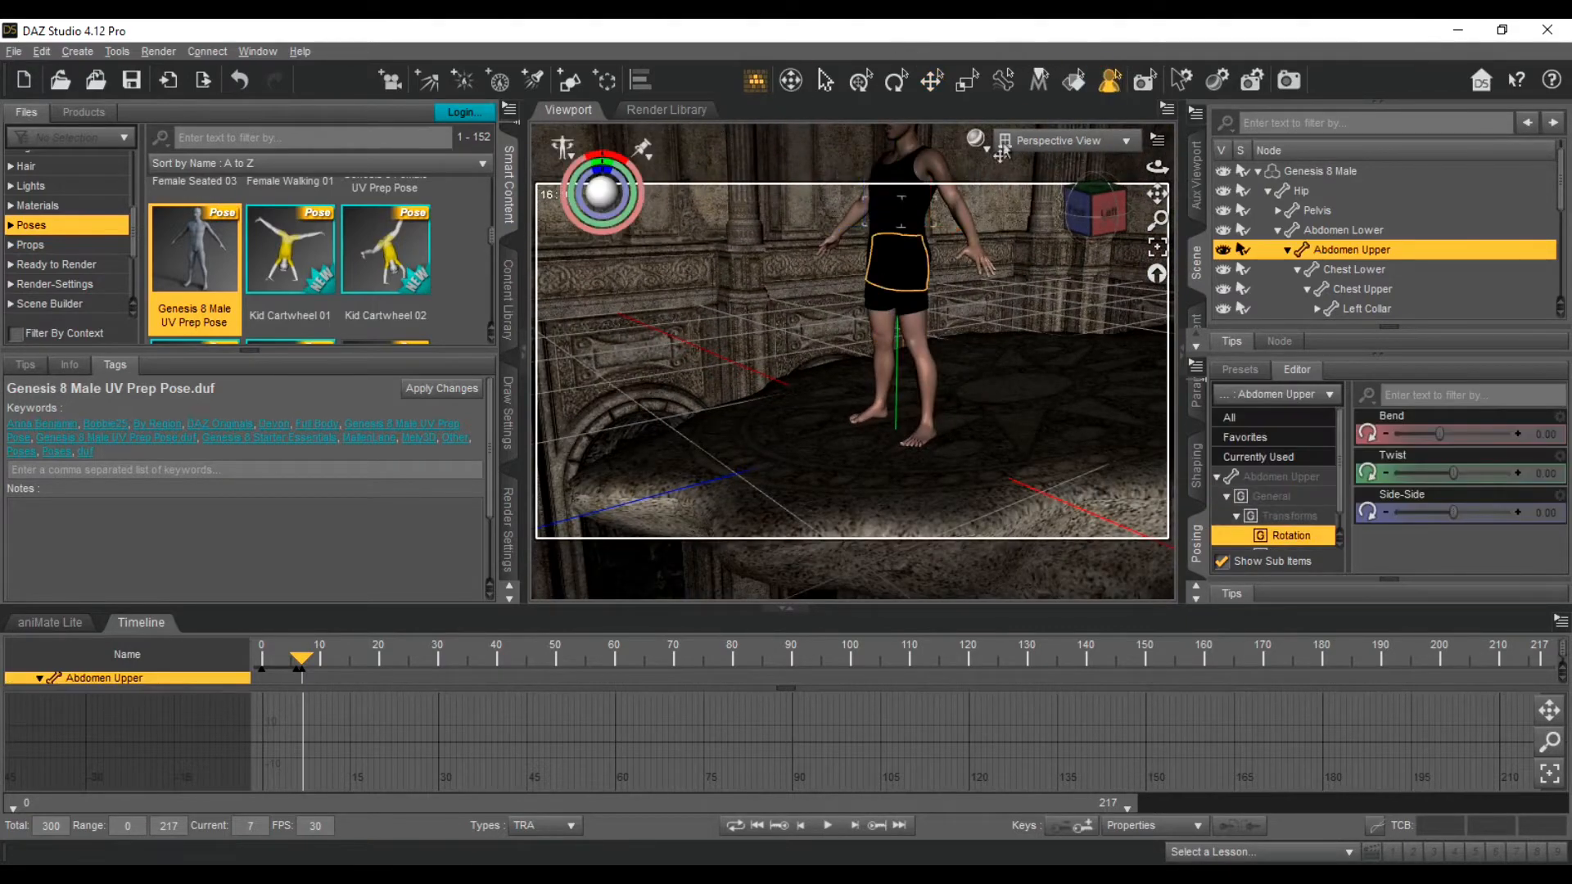
{"action": "left_click", "coordinate": [914, 212]}
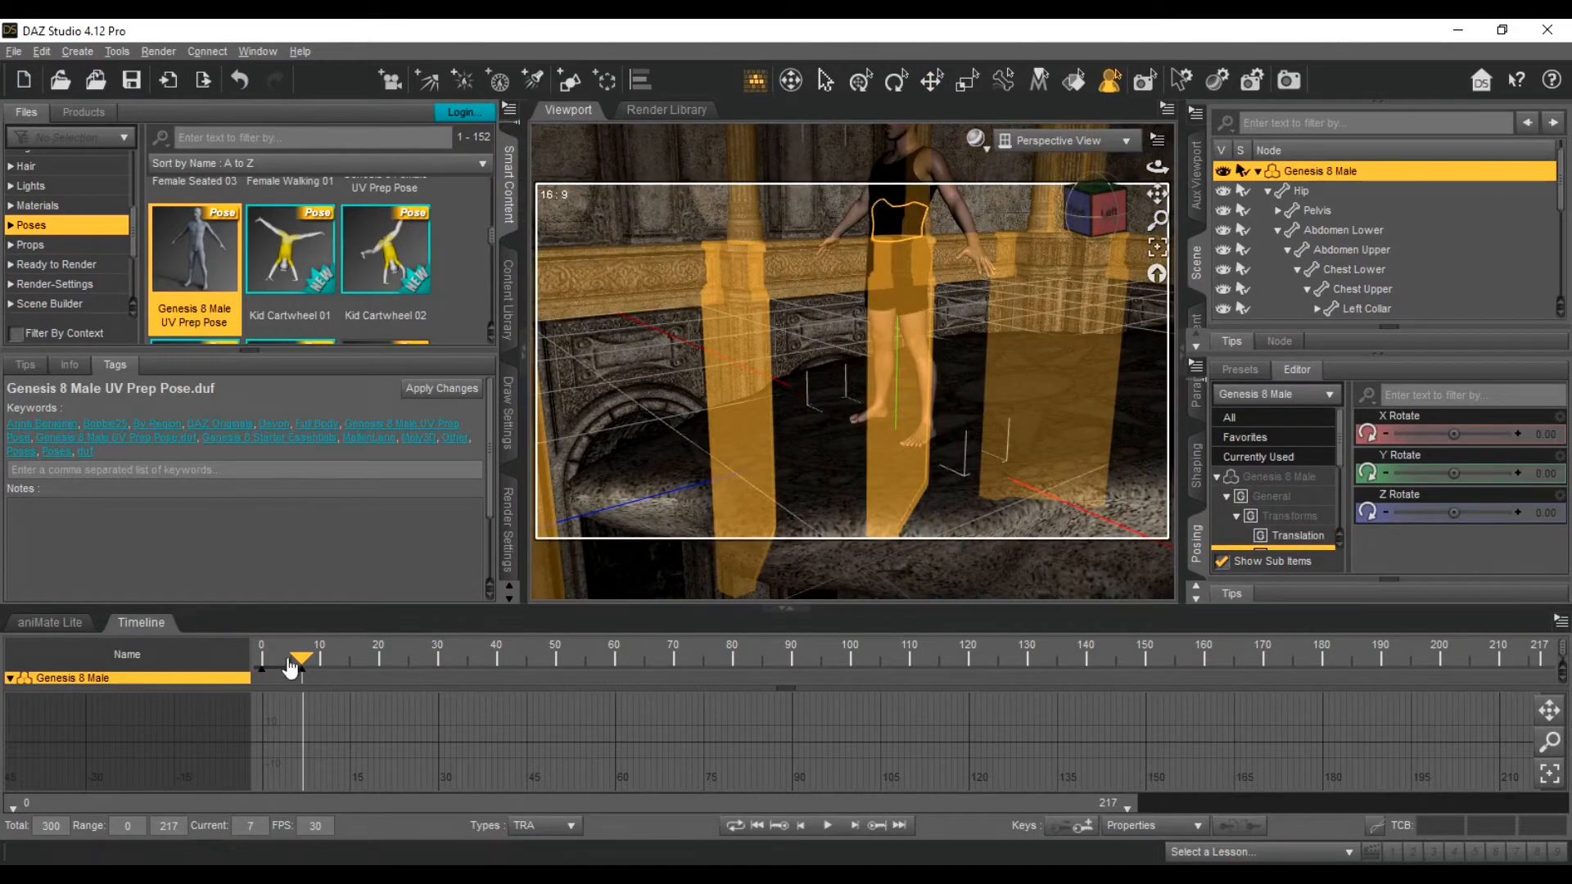
Step: Scrub back to frame 5, and undo the UV Prep Pose and the earlier total-frames and pose changes
{"action": "left_click_drag", "start_coordinate": [301, 663], "coordinate": [290, 663]}
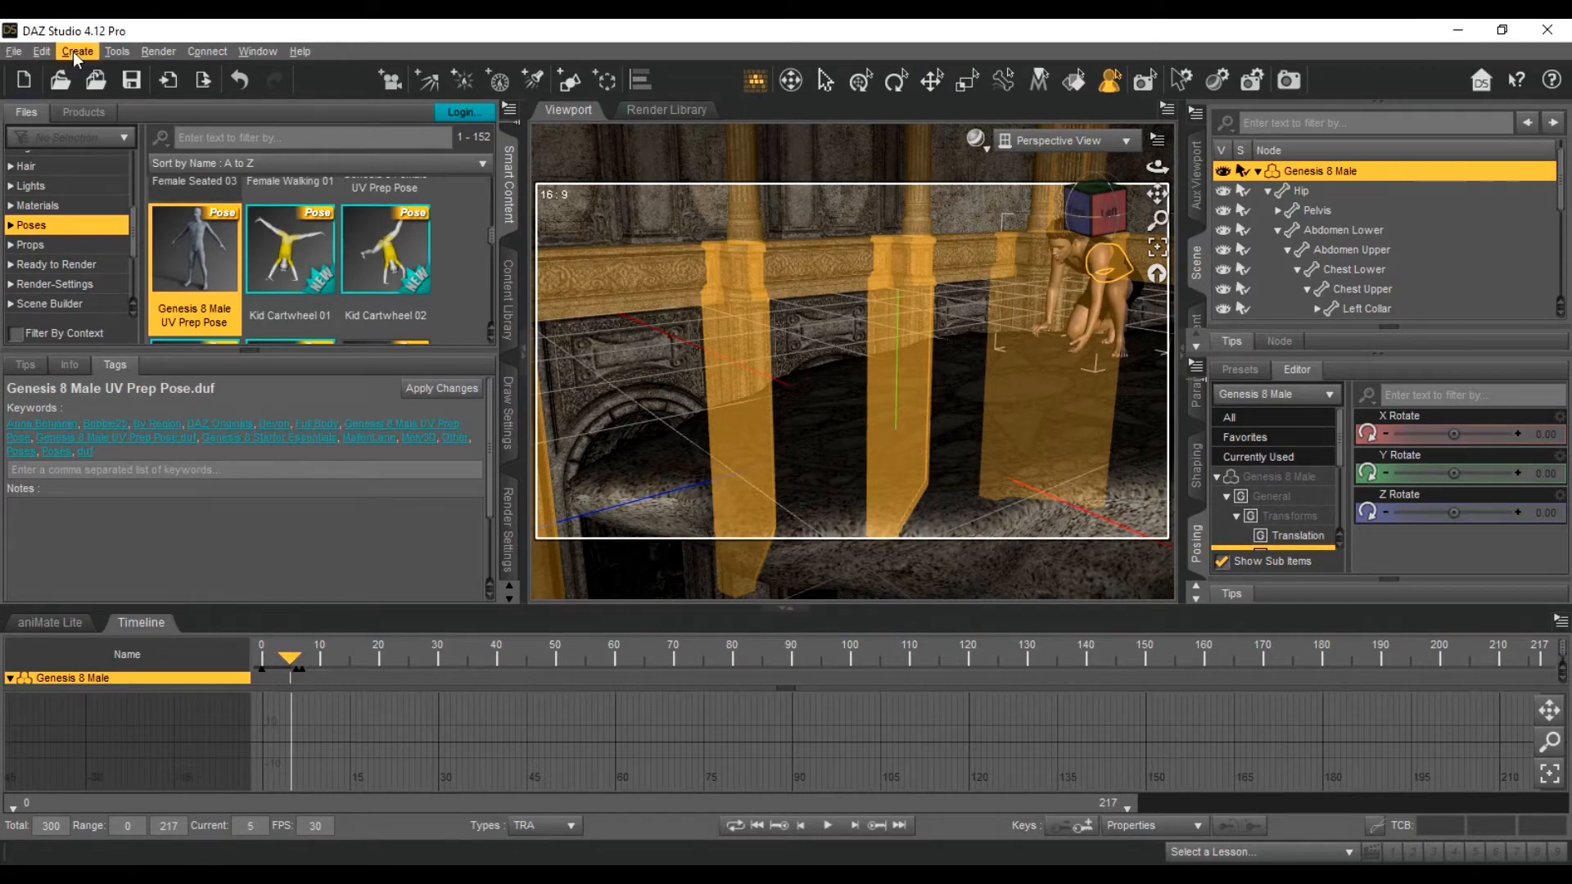
{"action": "left_click", "coordinate": [41, 51]}
{"action": "left_click", "coordinate": [66, 74]}
{"action": "left_click", "coordinate": [42, 51]}
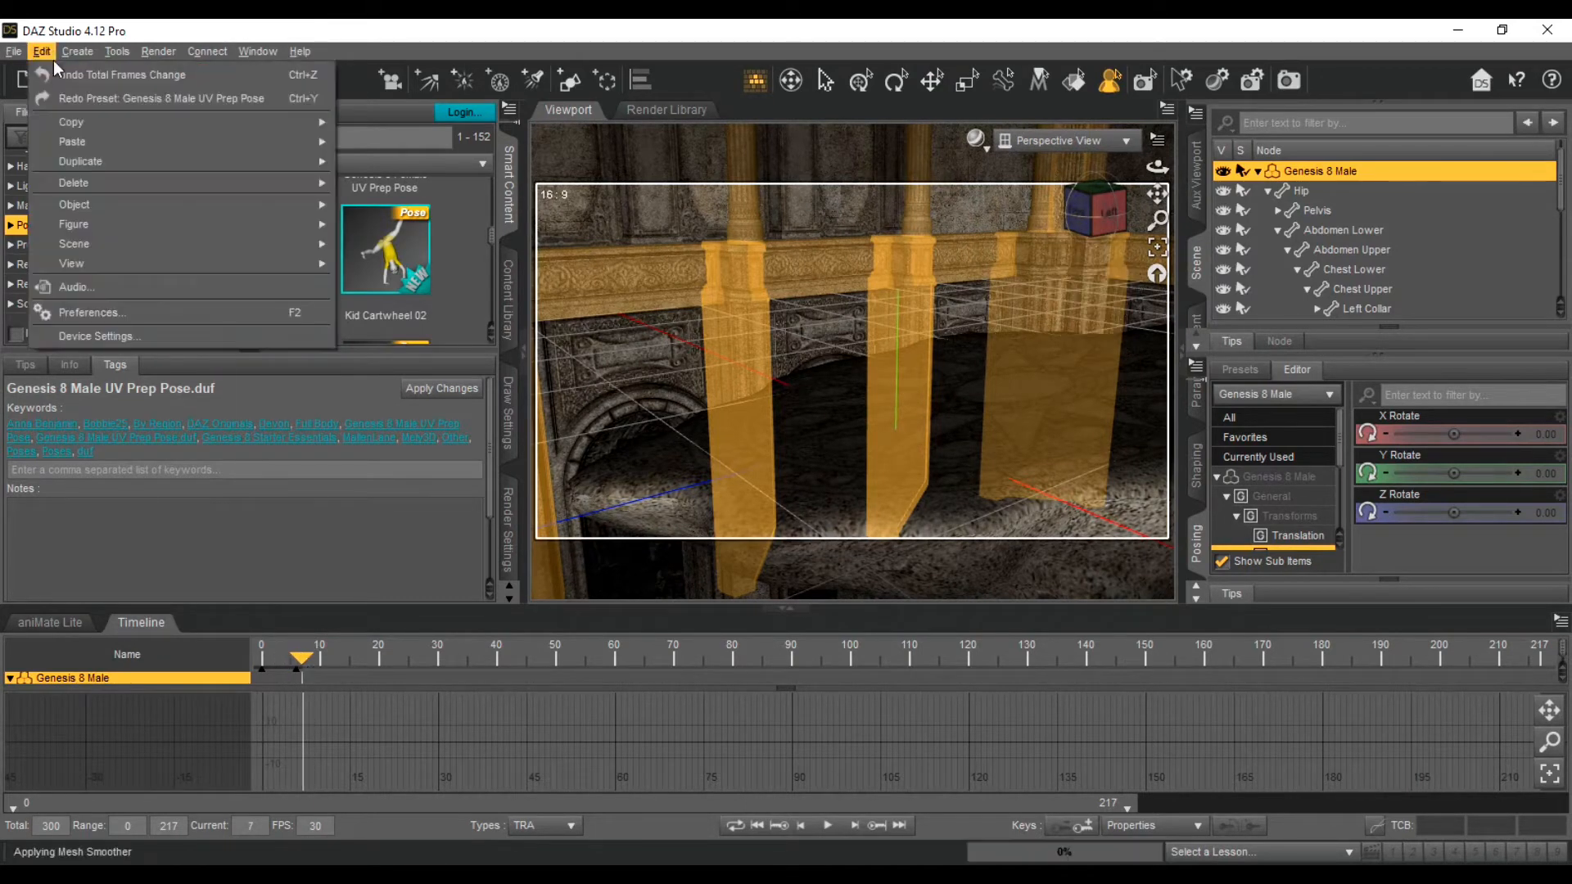
{"action": "left_click", "coordinate": [53, 75]}
{"action": "left_click", "coordinate": [42, 50]}
{"action": "left_click", "coordinate": [51, 75]}
{"action": "left_click", "coordinate": [42, 50]}
{"action": "left_click", "coordinate": [50, 74]}
{"action": "left_click", "coordinate": [42, 51]}
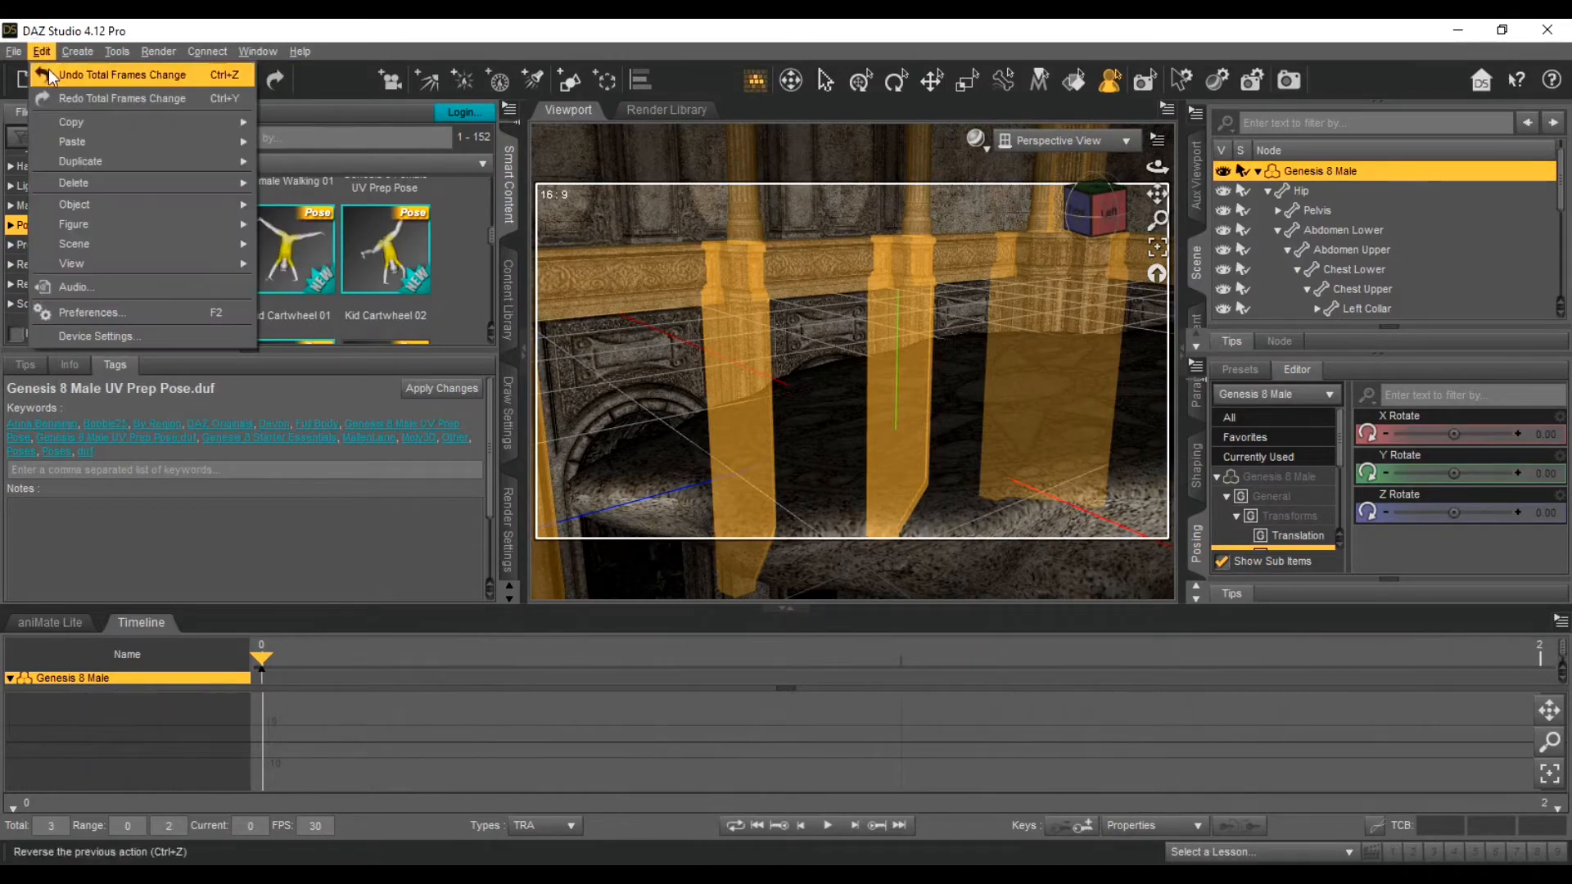
{"action": "left_click", "coordinate": [52, 75]}
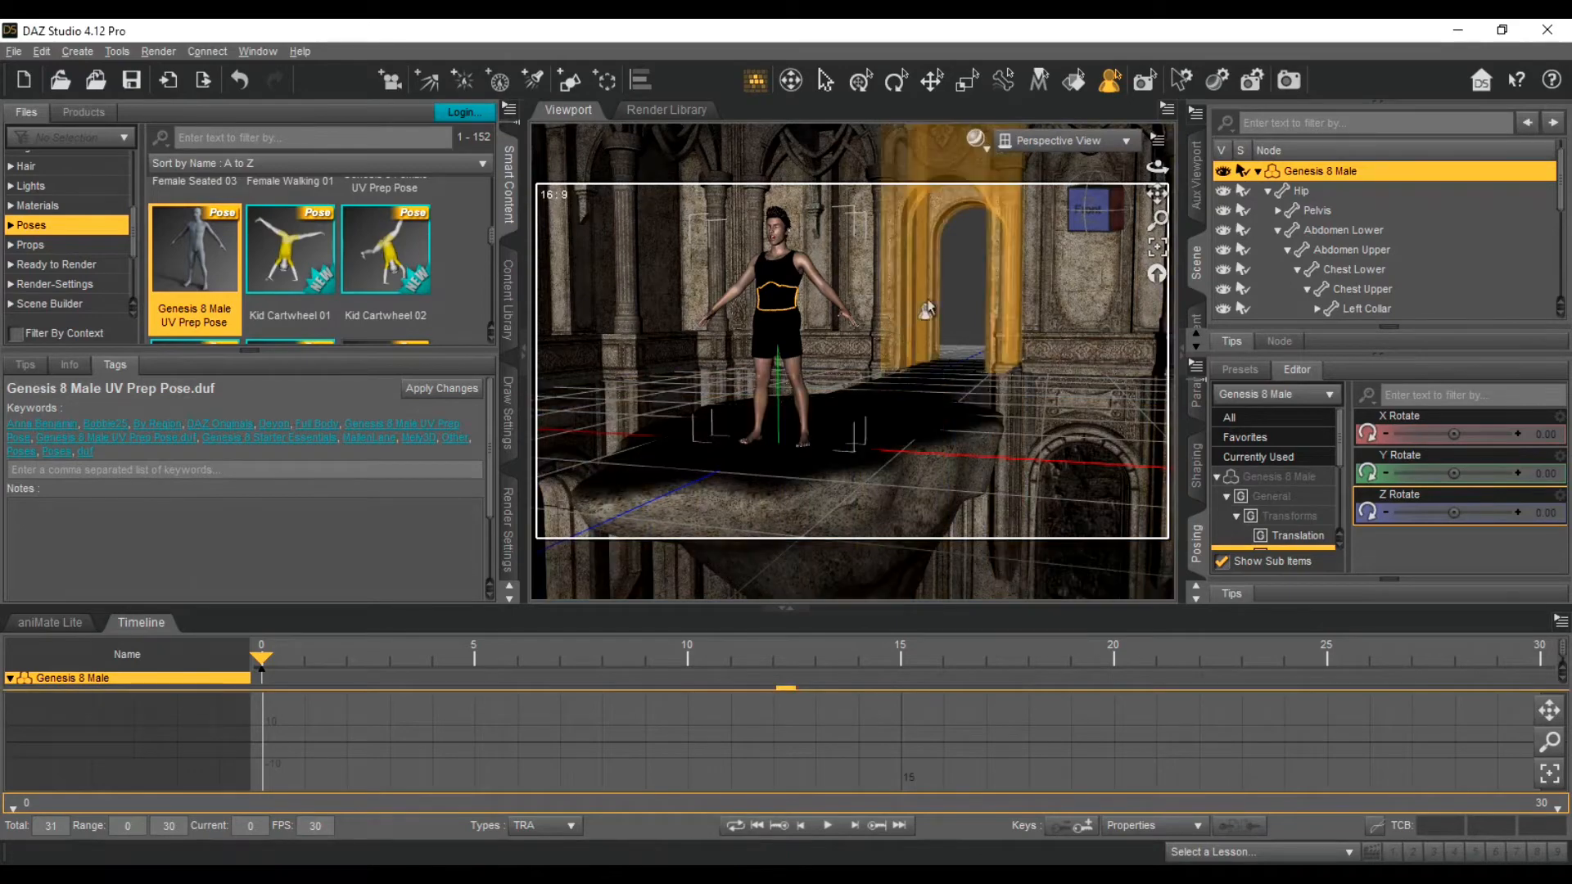
Step: Move the whole Genesis 8 Male figure from the stone platform back into the arched doorway
{"action": "scroll", "coordinate": [850, 275], "scroll_direction": "up", "scroll_amount": 3}
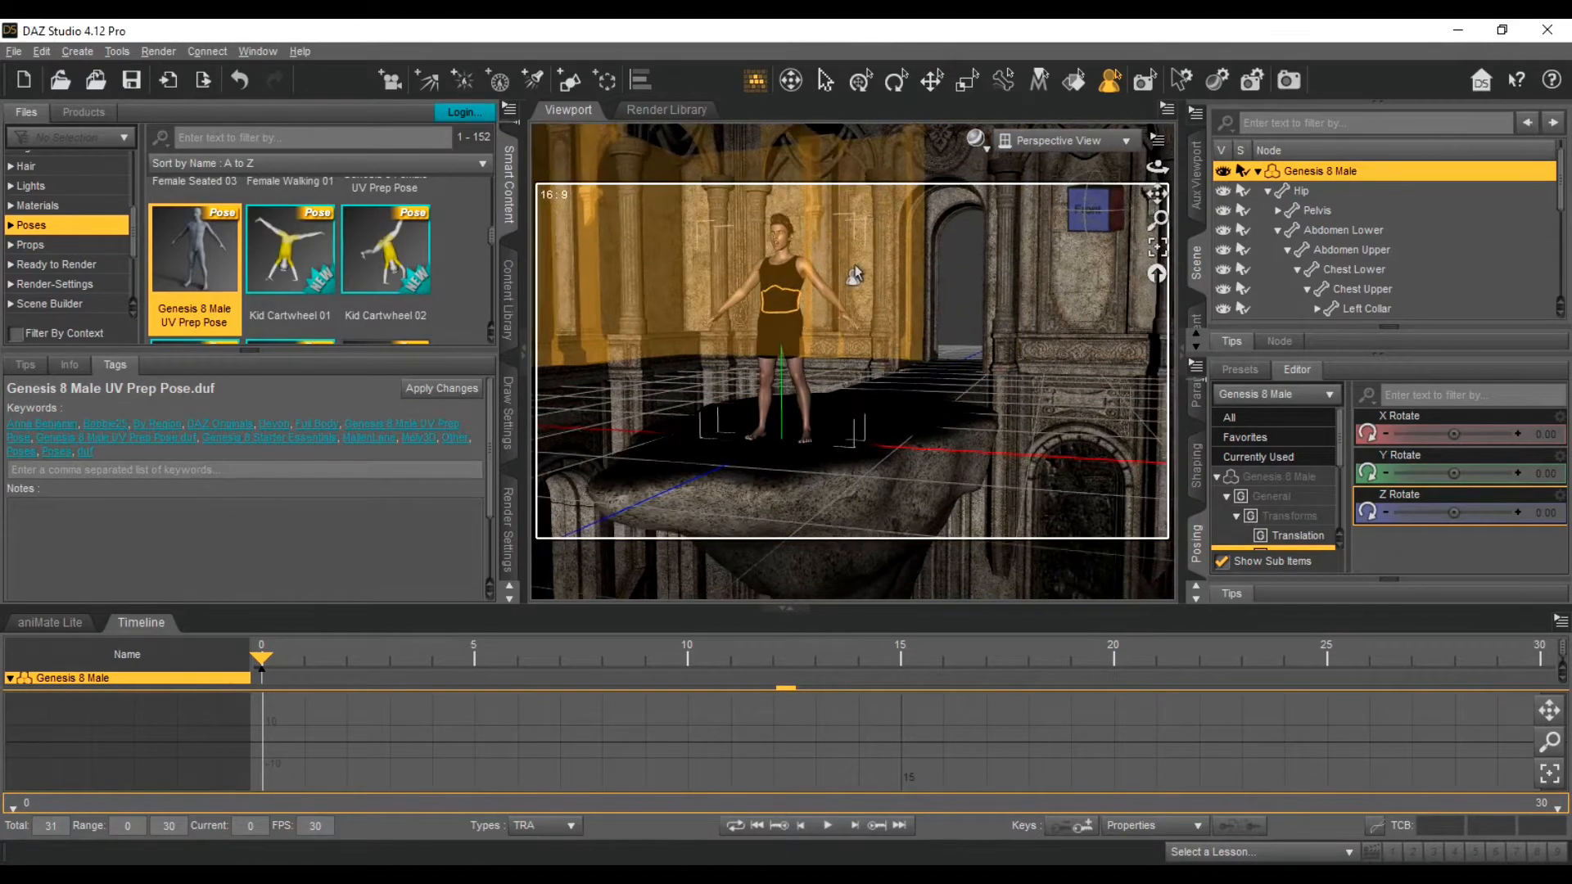
{"action": "scroll", "coordinate": [851, 275], "scroll_direction": "down", "scroll_amount": 4}
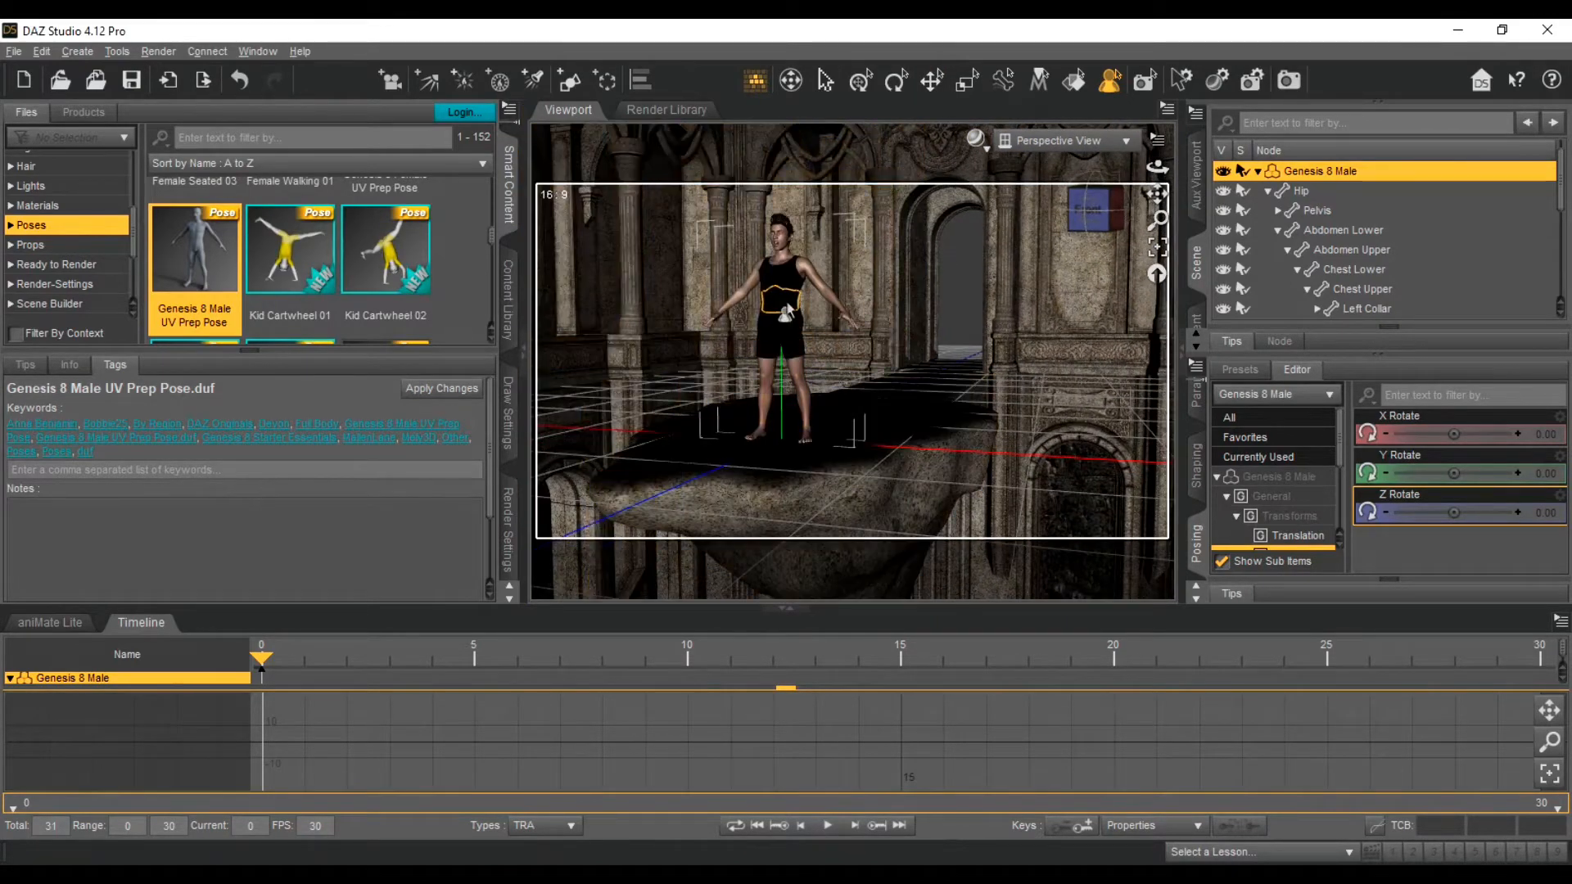
{"action": "left_click", "coordinate": [775, 261]}
{"action": "left_click", "coordinate": [932, 79]}
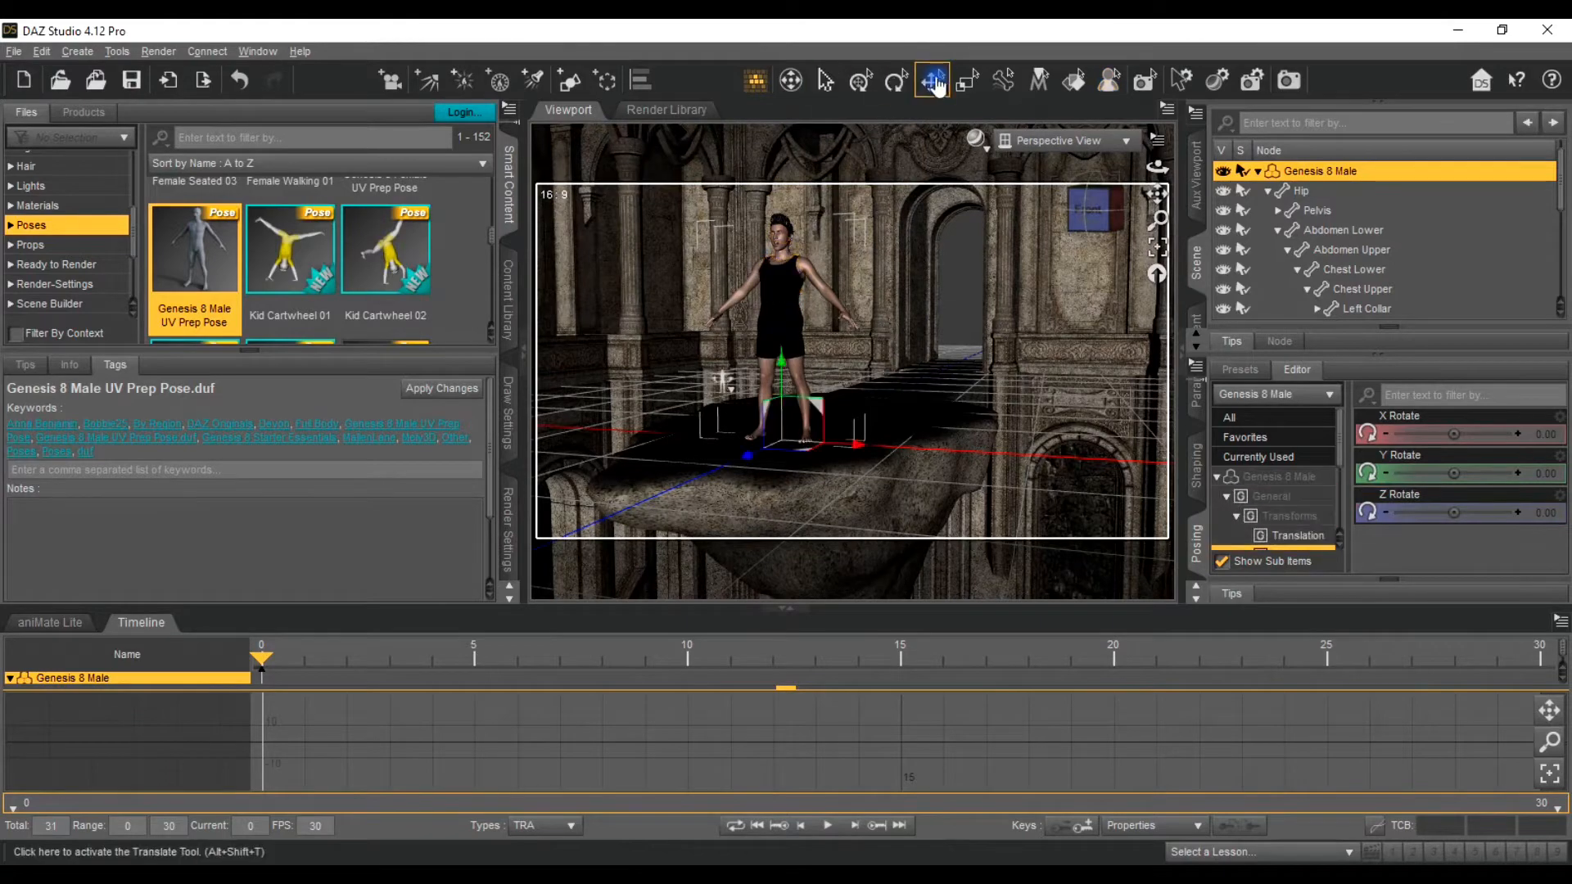
{"action": "left_click_drag", "start_coordinate": [807, 446], "coordinate": [968, 362]}
{"action": "scroll", "coordinate": [996, 326], "scroll_direction": "up", "scroll_amount": 5}
{"action": "left_click_drag", "start_coordinate": [1098, 207], "coordinate": [931, 262]}
{"action": "scroll", "coordinate": [931, 270], "scroll_direction": "up", "scroll_amount": 8}
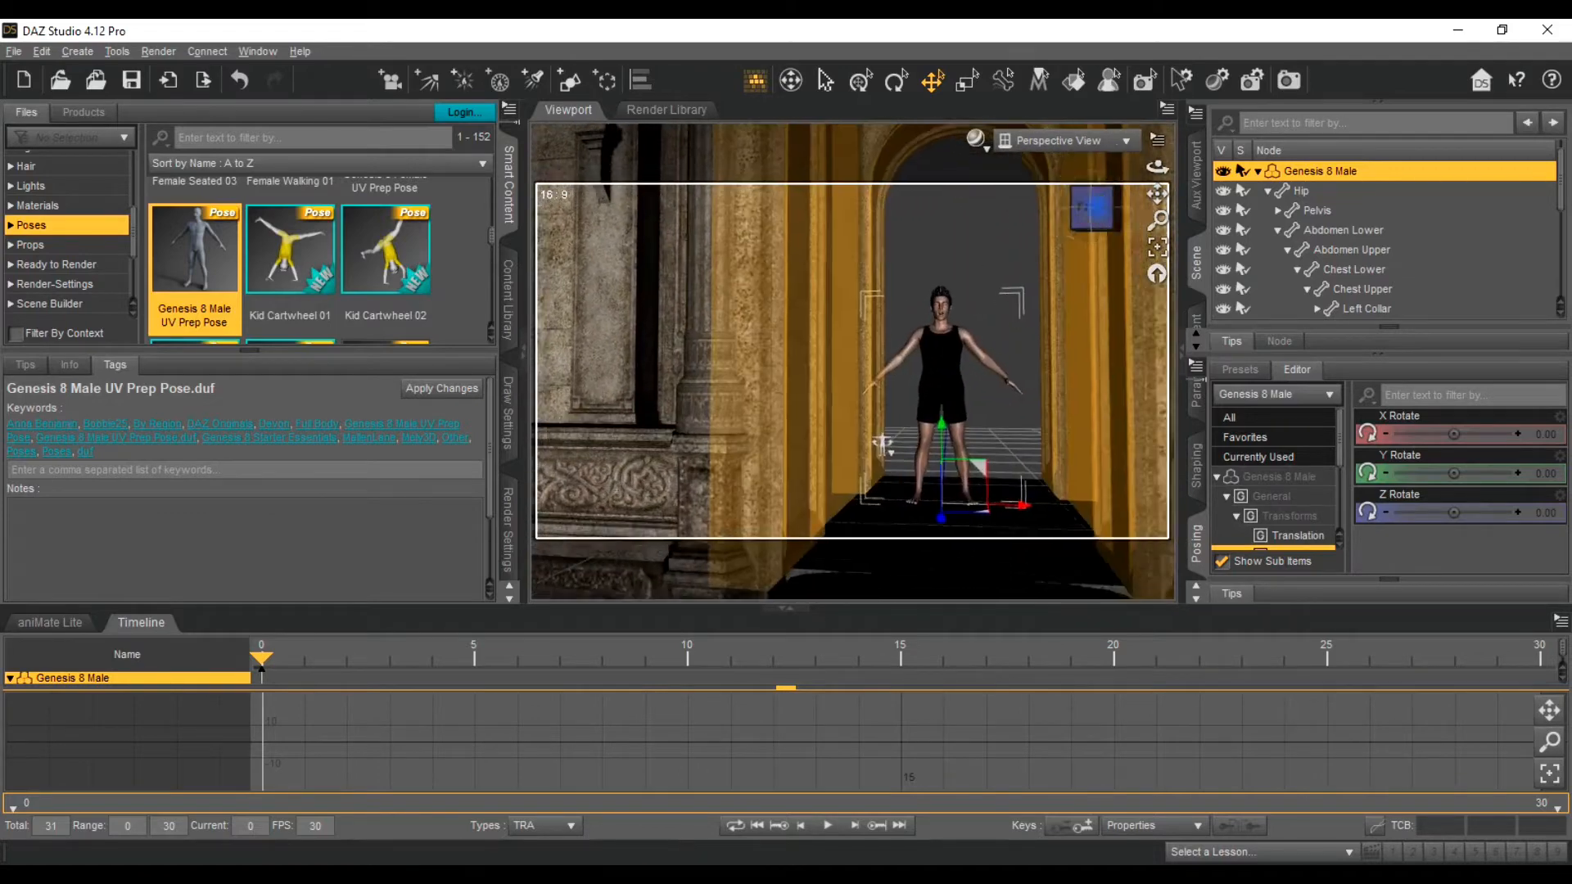
{"action": "scroll", "coordinate": [1038, 236], "scroll_direction": "down", "scroll_amount": 1}
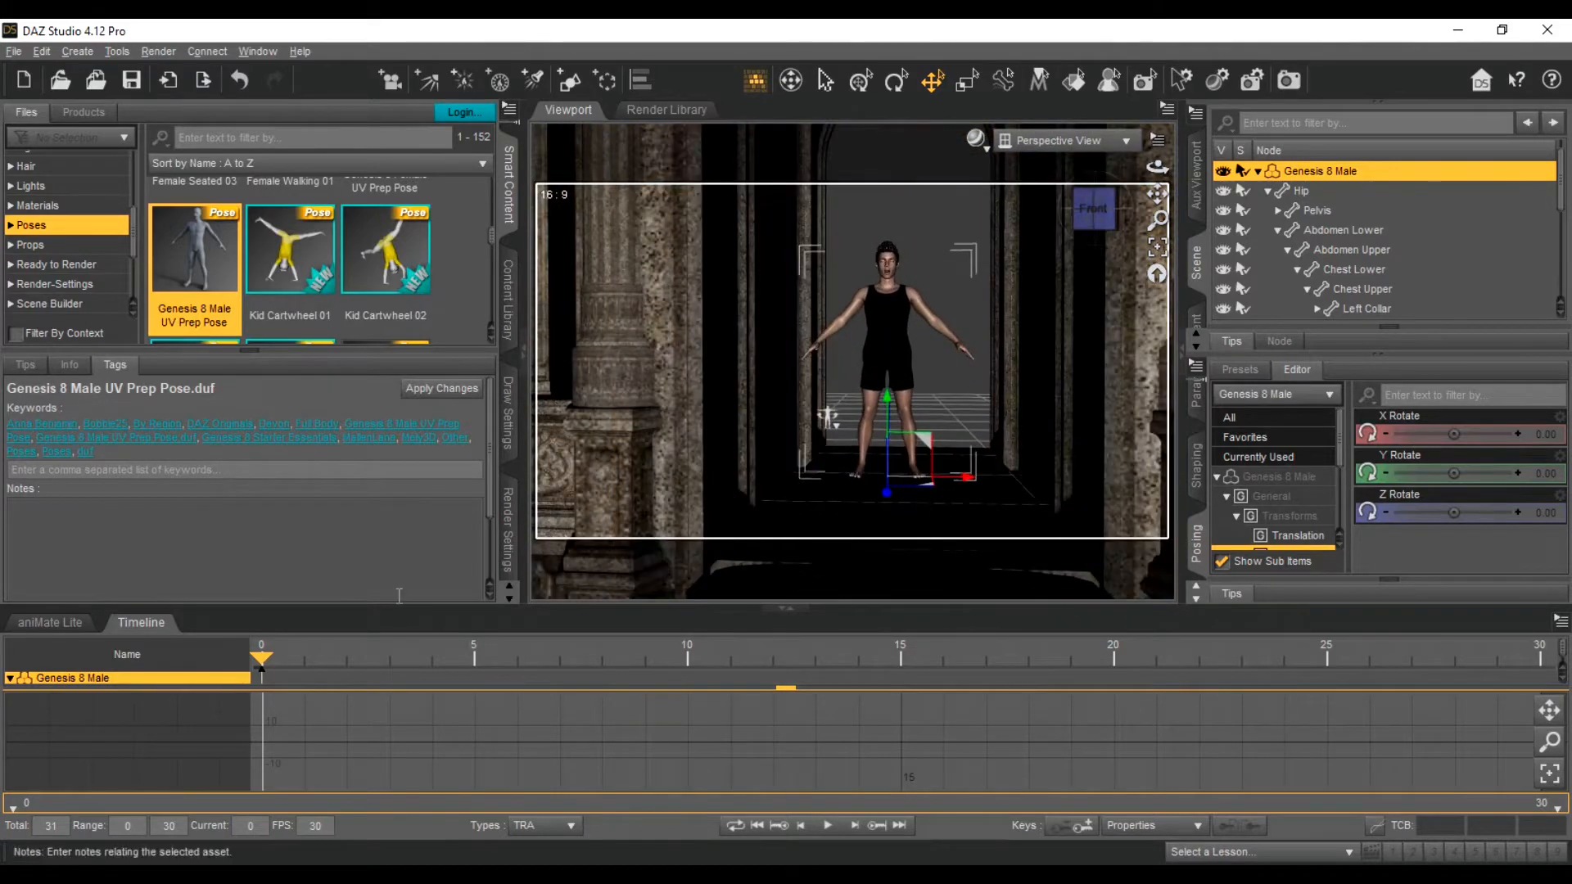
Step: Set the animation's total frames to 310 and extend the play range to frame 309
{"action": "left_click", "coordinate": [55, 825]}
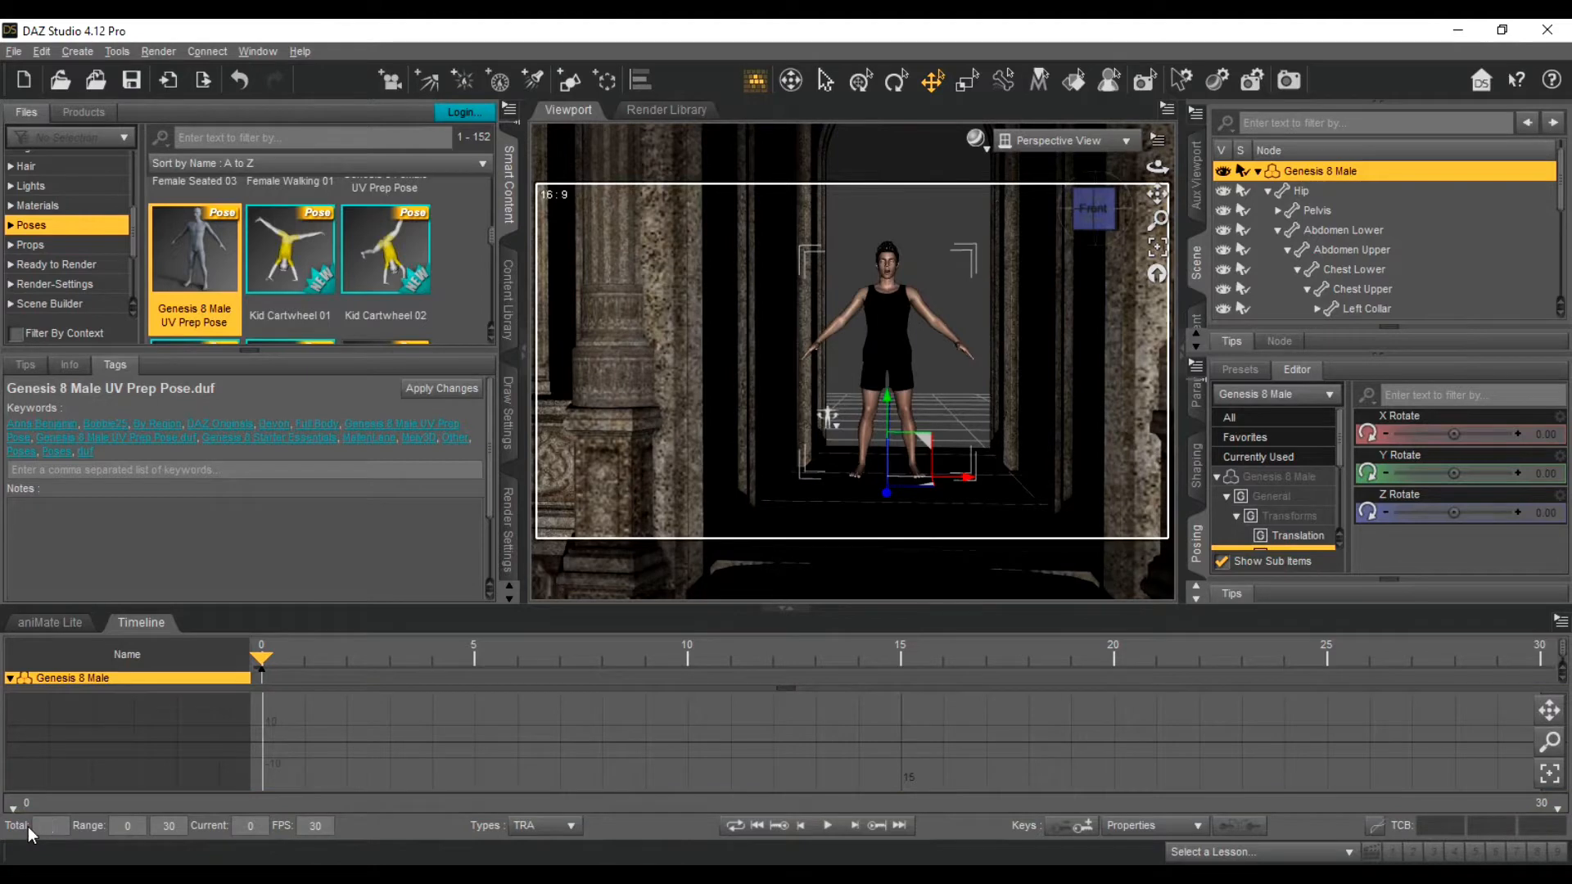
{"action": "type", "text": "310"}
{"action": "key", "text": "Return"}
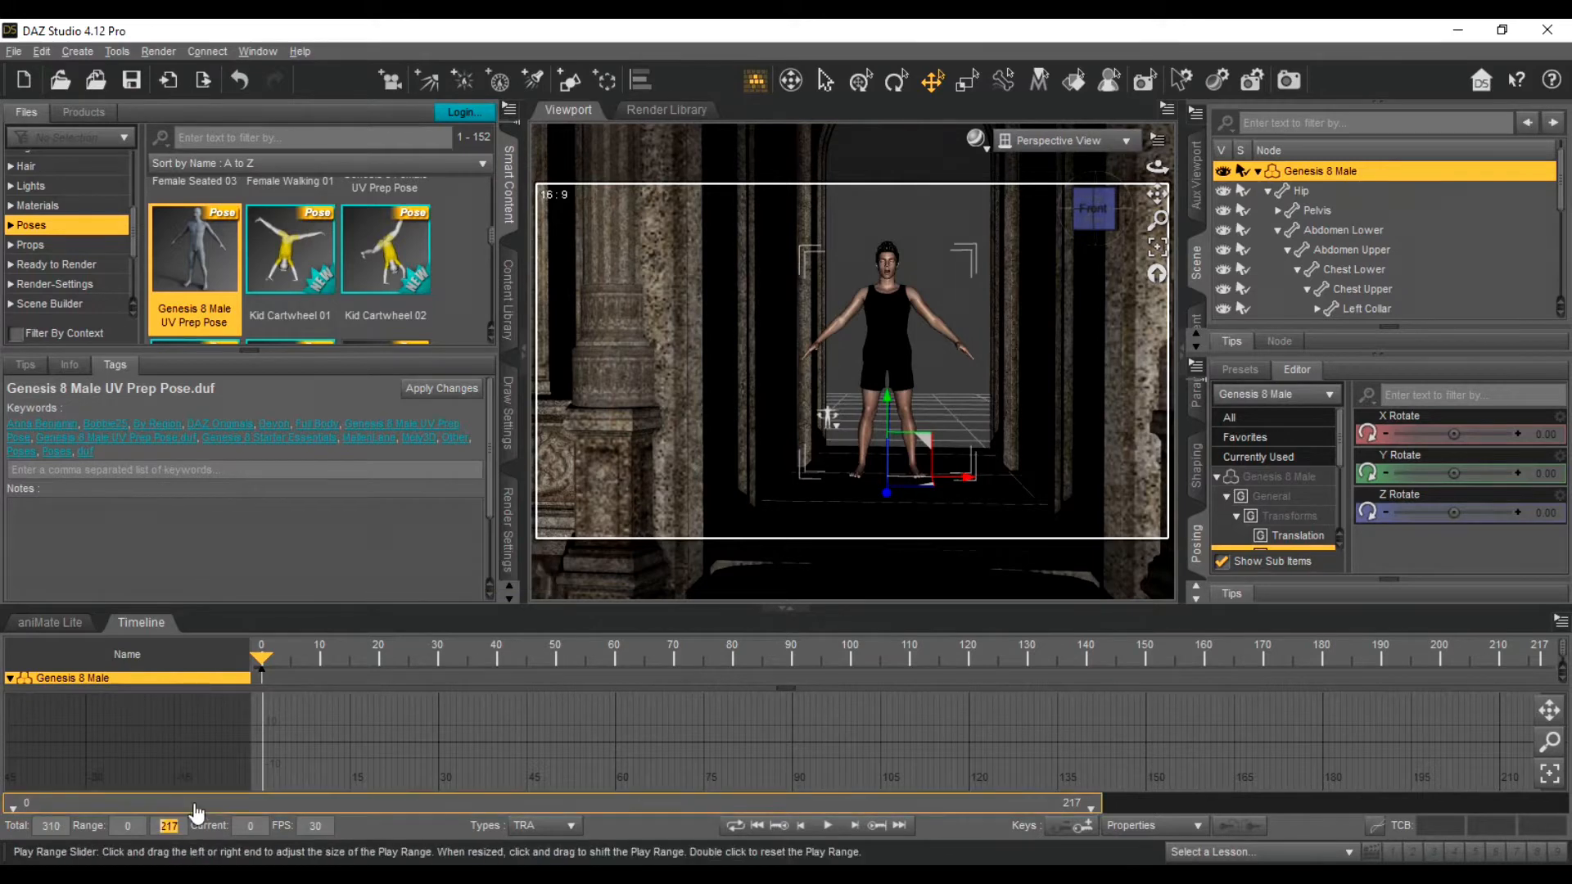
{"action": "double_click", "coordinate": [249, 806]}
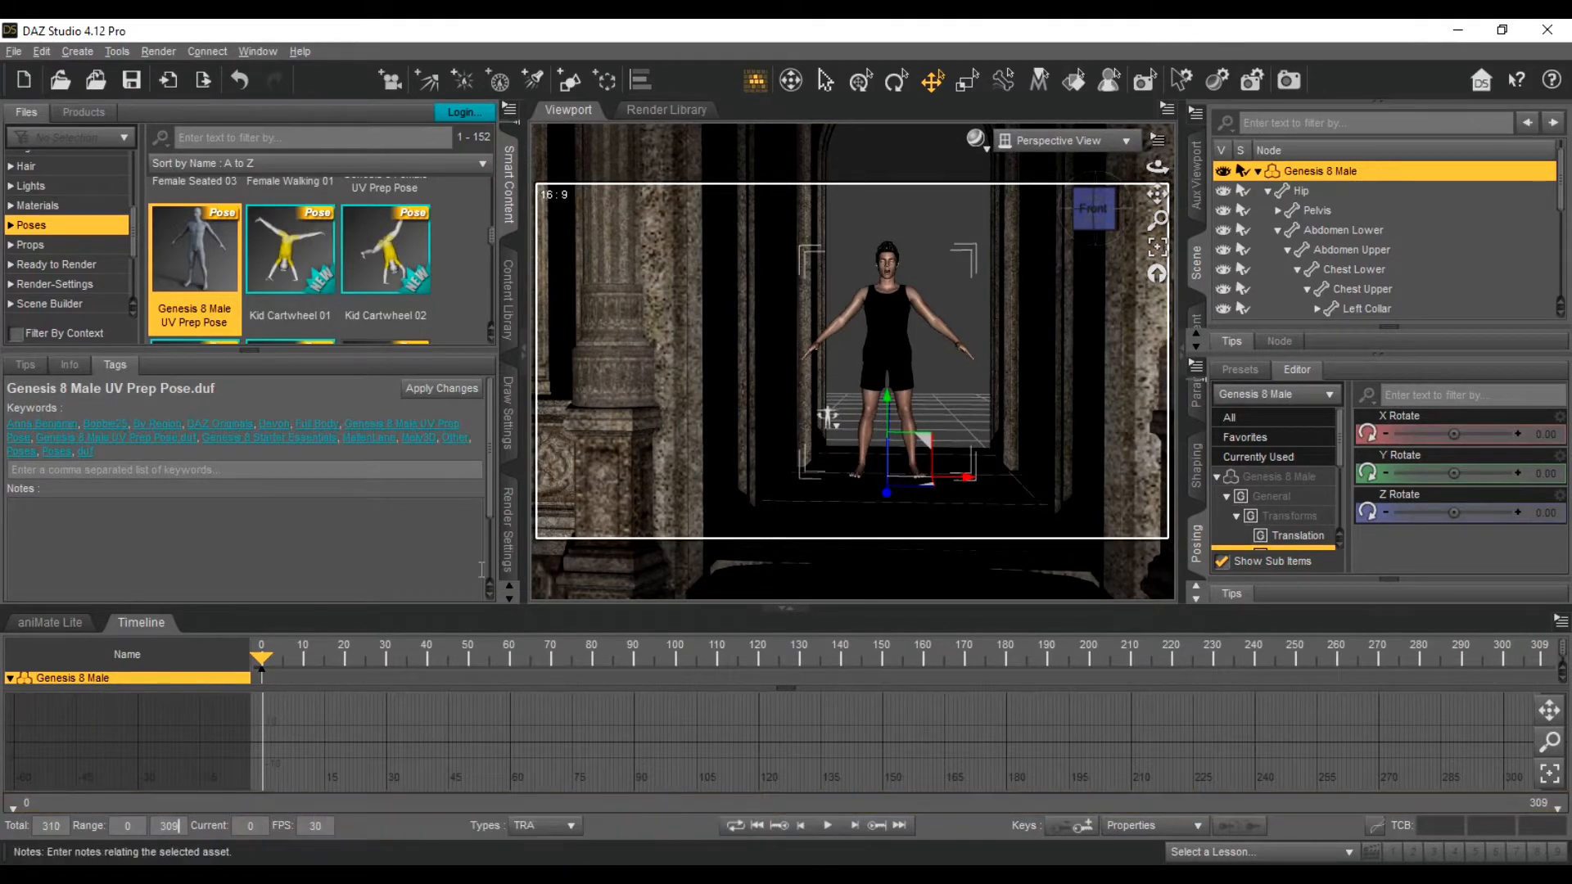
{"action": "left_click", "coordinate": [386, 506]}
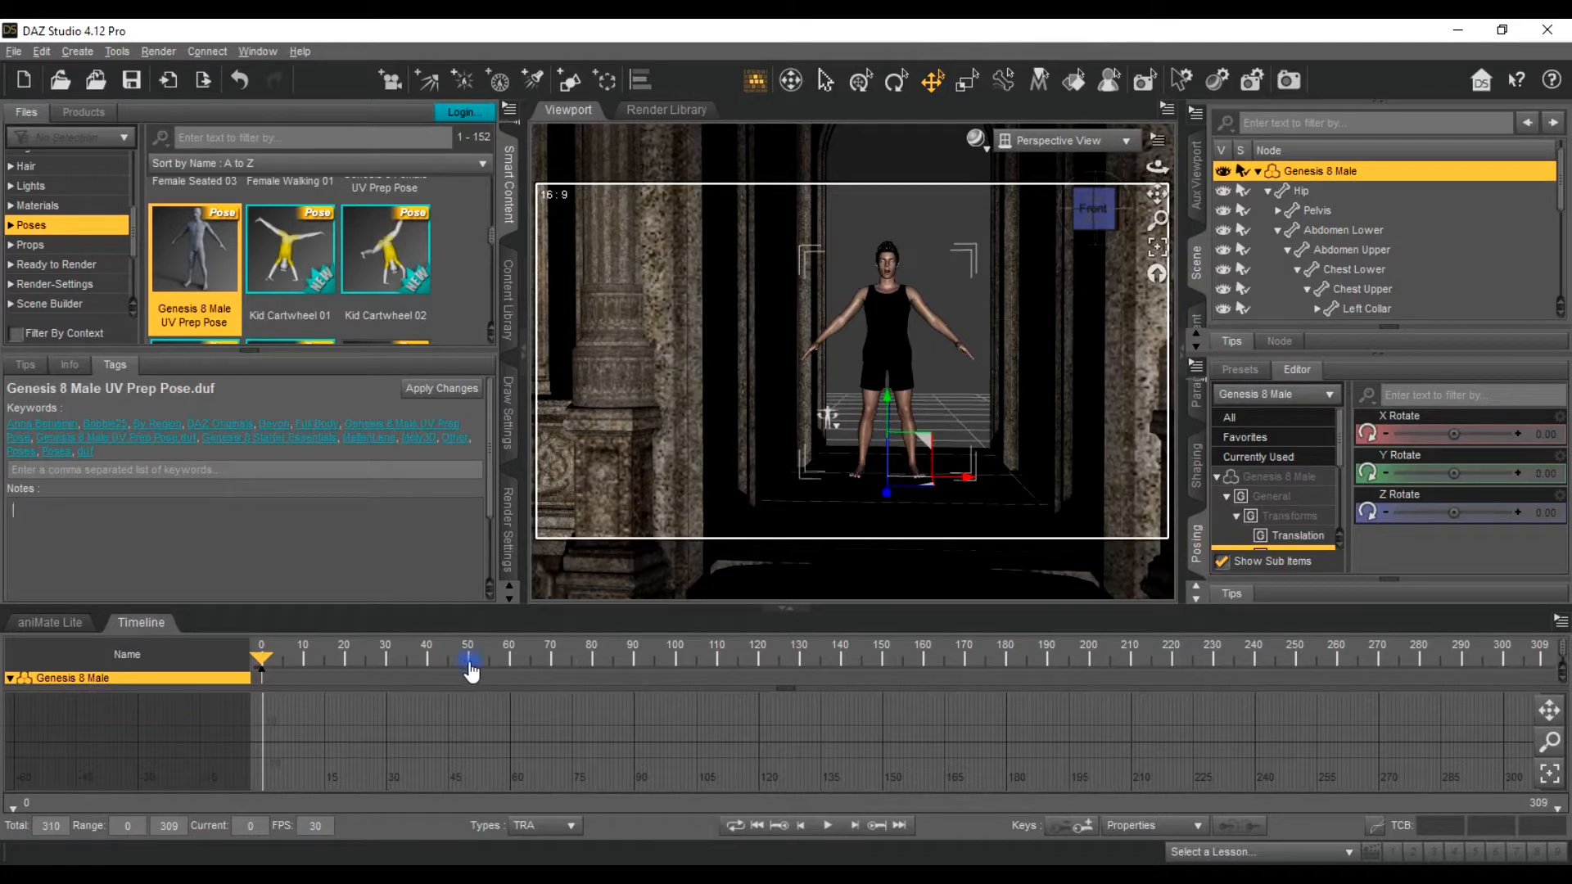
Step: Apply Base Pose Kneeling A to the male figure at frame 50 and lower him onto the doorway floor
{"action": "left_click_drag", "start_coordinate": [471, 671], "coordinate": [477, 660]}
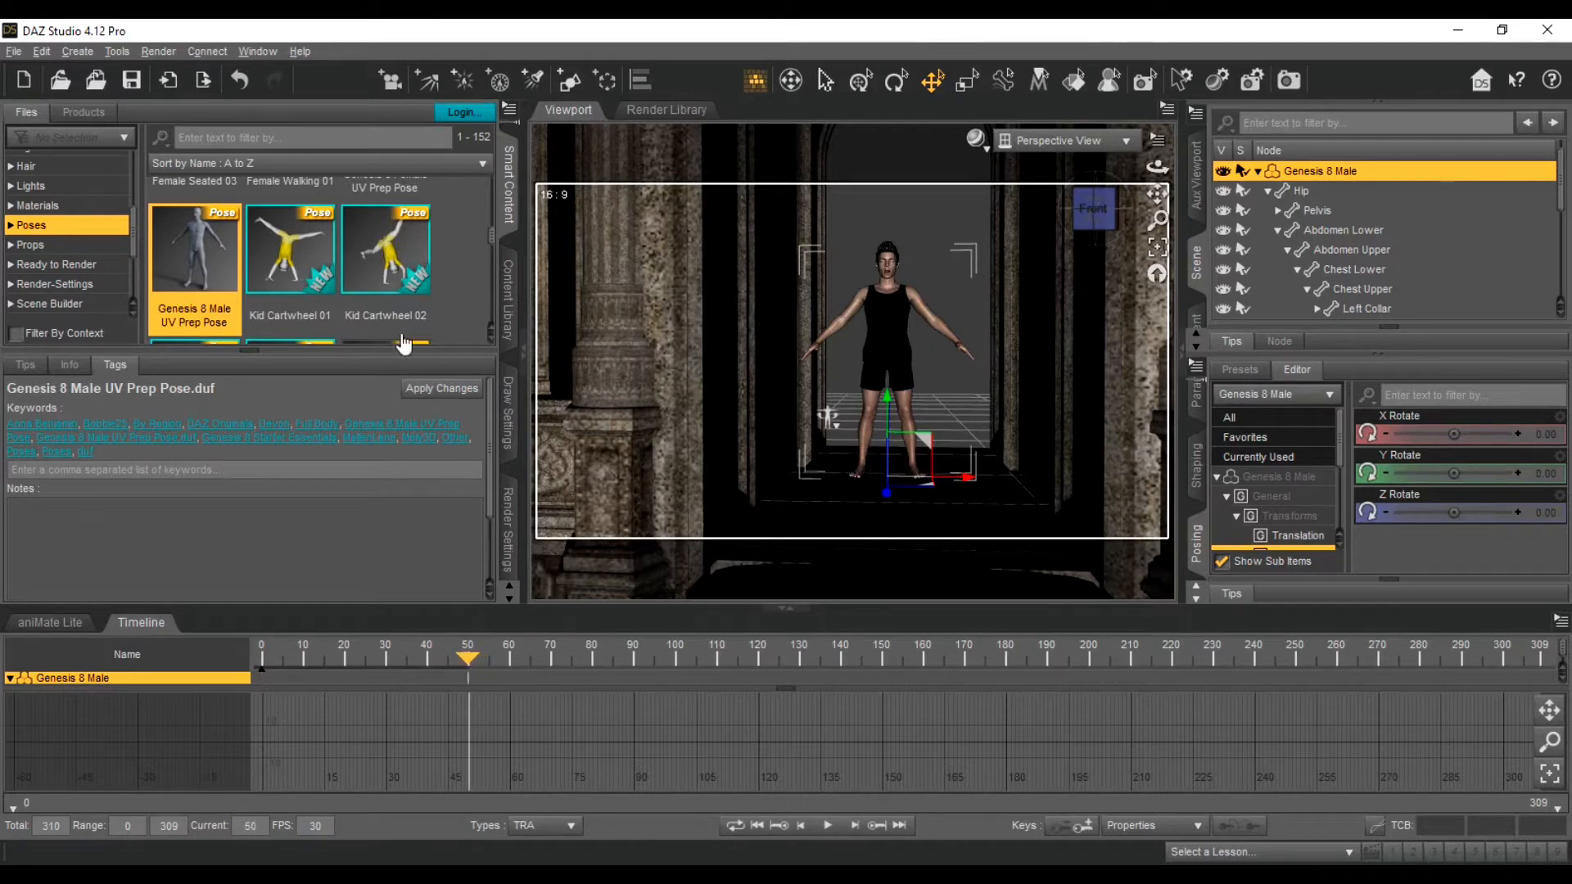
{"action": "scroll", "coordinate": [233, 245], "scroll_direction": "down", "scroll_amount": 10}
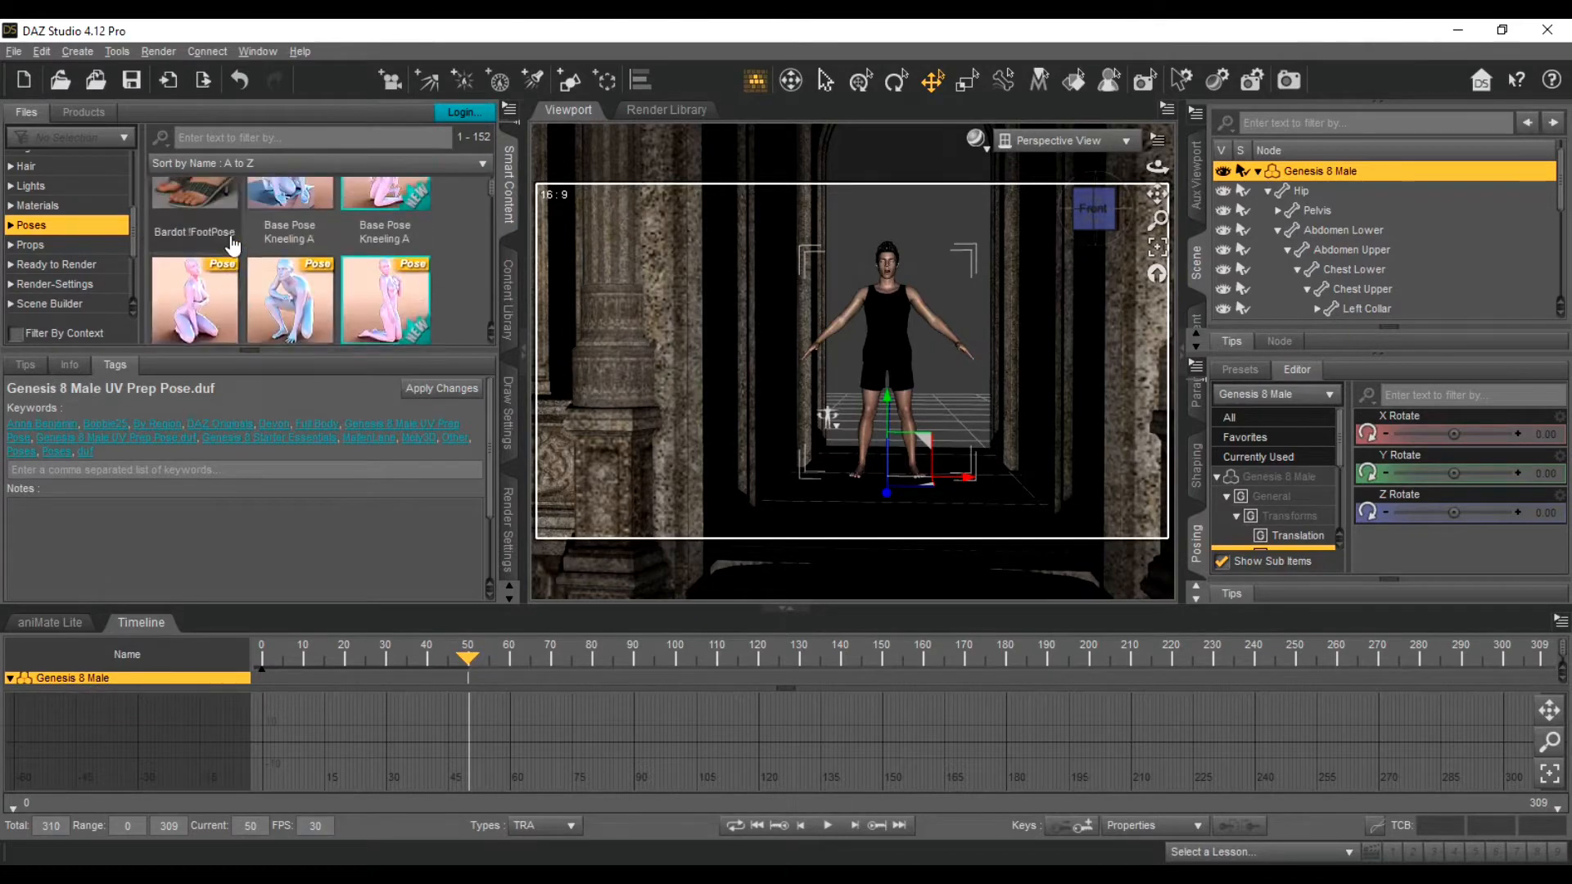
{"action": "left_click_drag", "start_coordinate": [290, 229], "coordinate": [888, 336]}
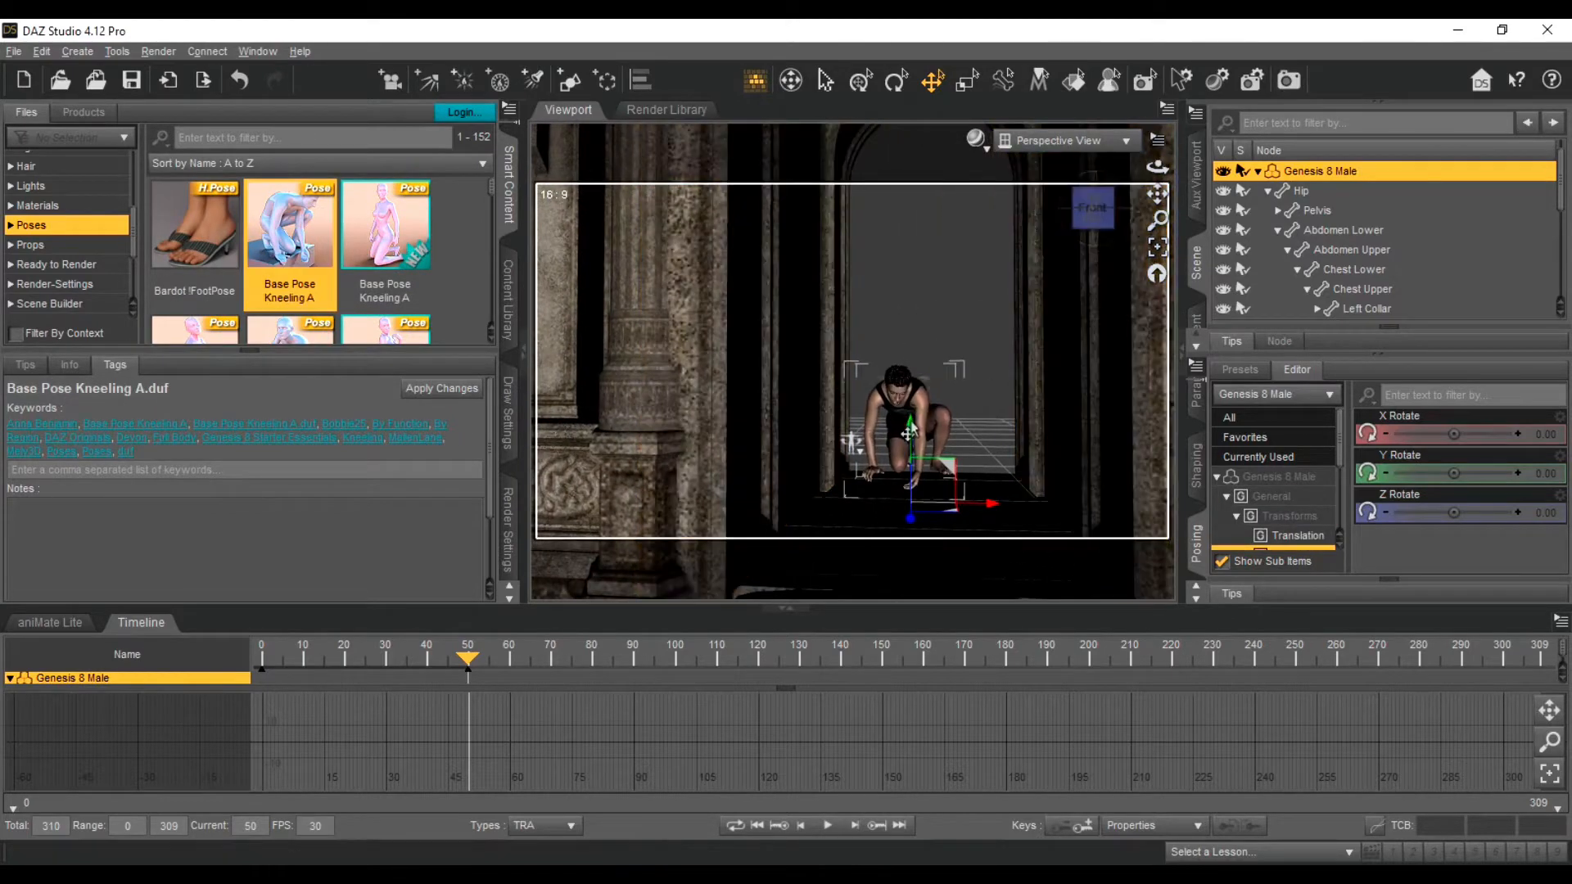
{"action": "left_click_drag", "start_coordinate": [905, 435], "coordinate": [901, 459]}
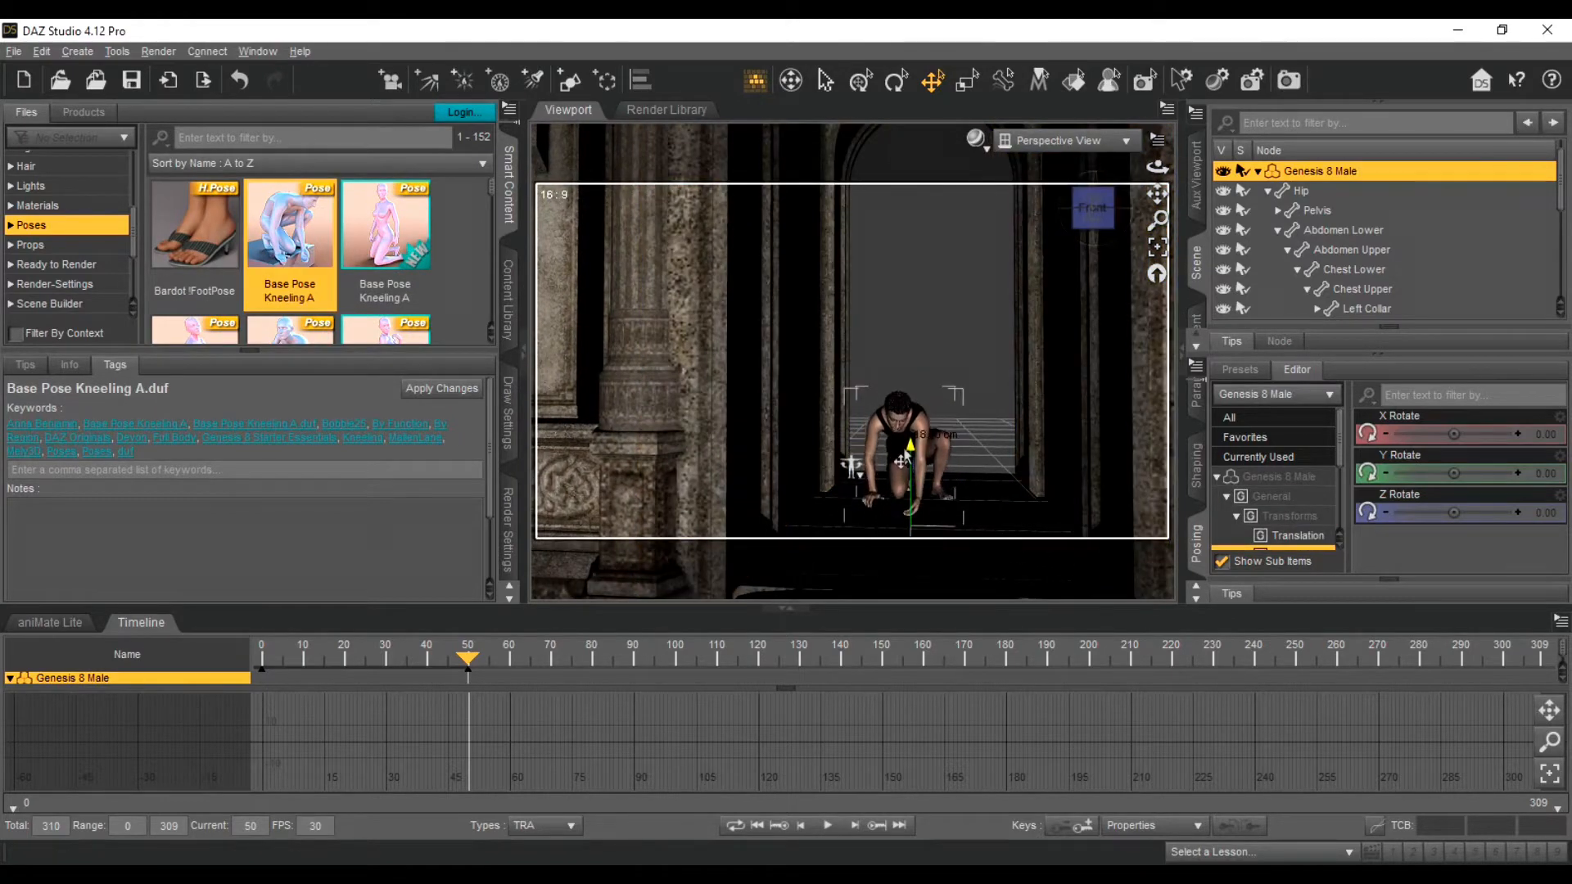
Step: Set the kneeling figure's head Bend to -30.00 at frame 50, leaving the Translate tool
{"action": "left_click", "coordinate": [898, 405]}
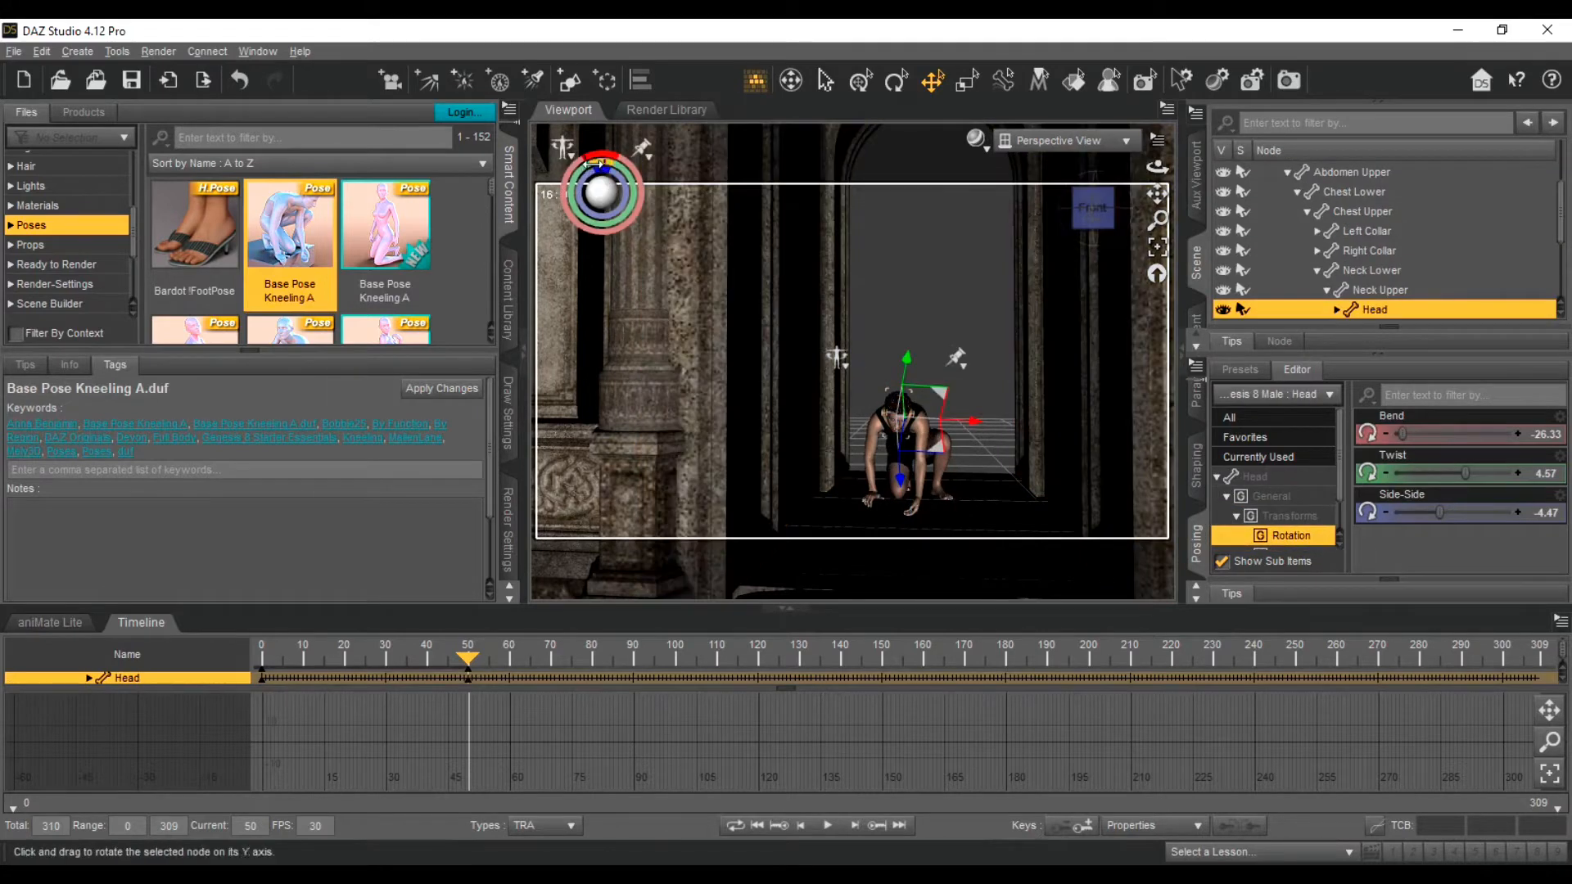
{"action": "left_click_drag", "start_coordinate": [564, 170], "coordinate": [540, 170]}
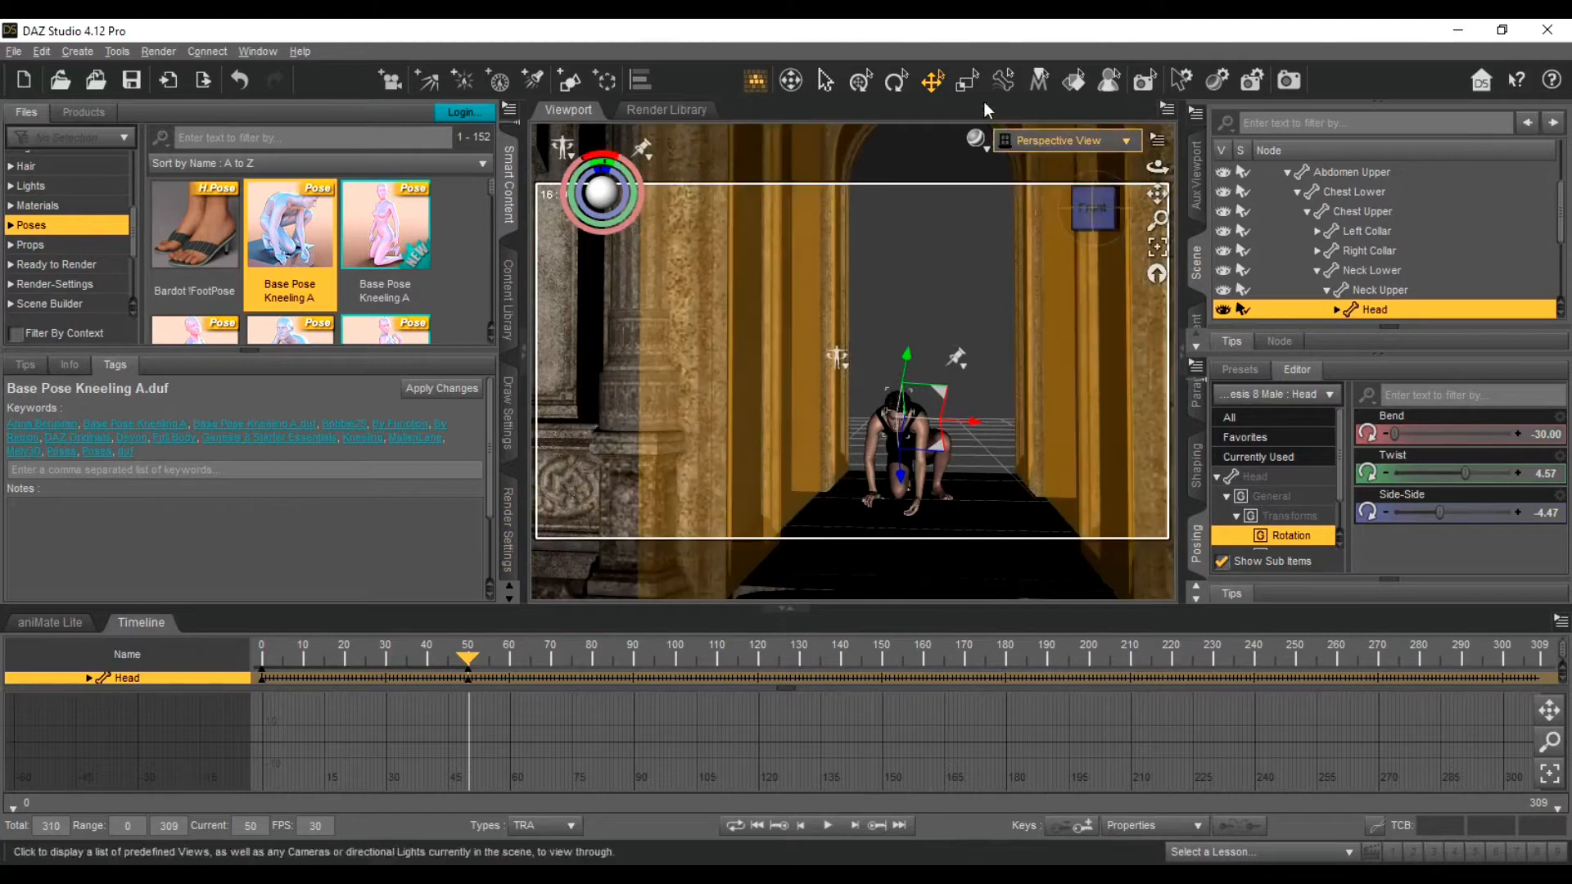
{"action": "key", "text": "ctrl+shift+n"}
Step: Play the animation from frame 0 past frame 50 to check the change from standing to kneeling
{"action": "left_click_drag", "start_coordinate": [301, 660], "coordinate": [262, 660]}
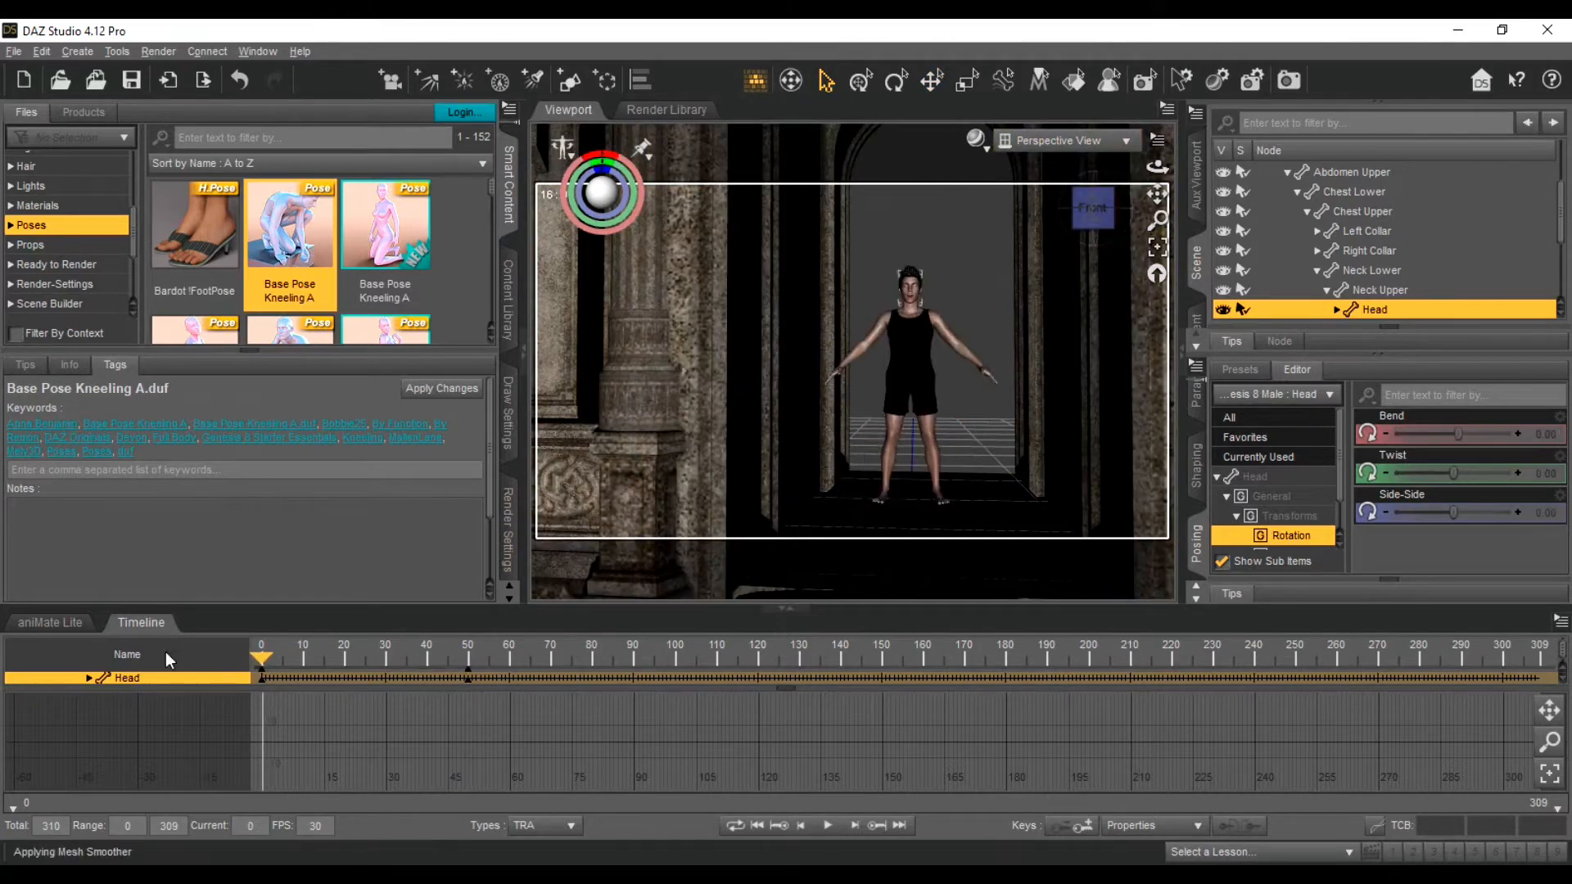
{"action": "left_click", "coordinate": [826, 825]}
{"action": "left_click", "coordinate": [830, 828]}
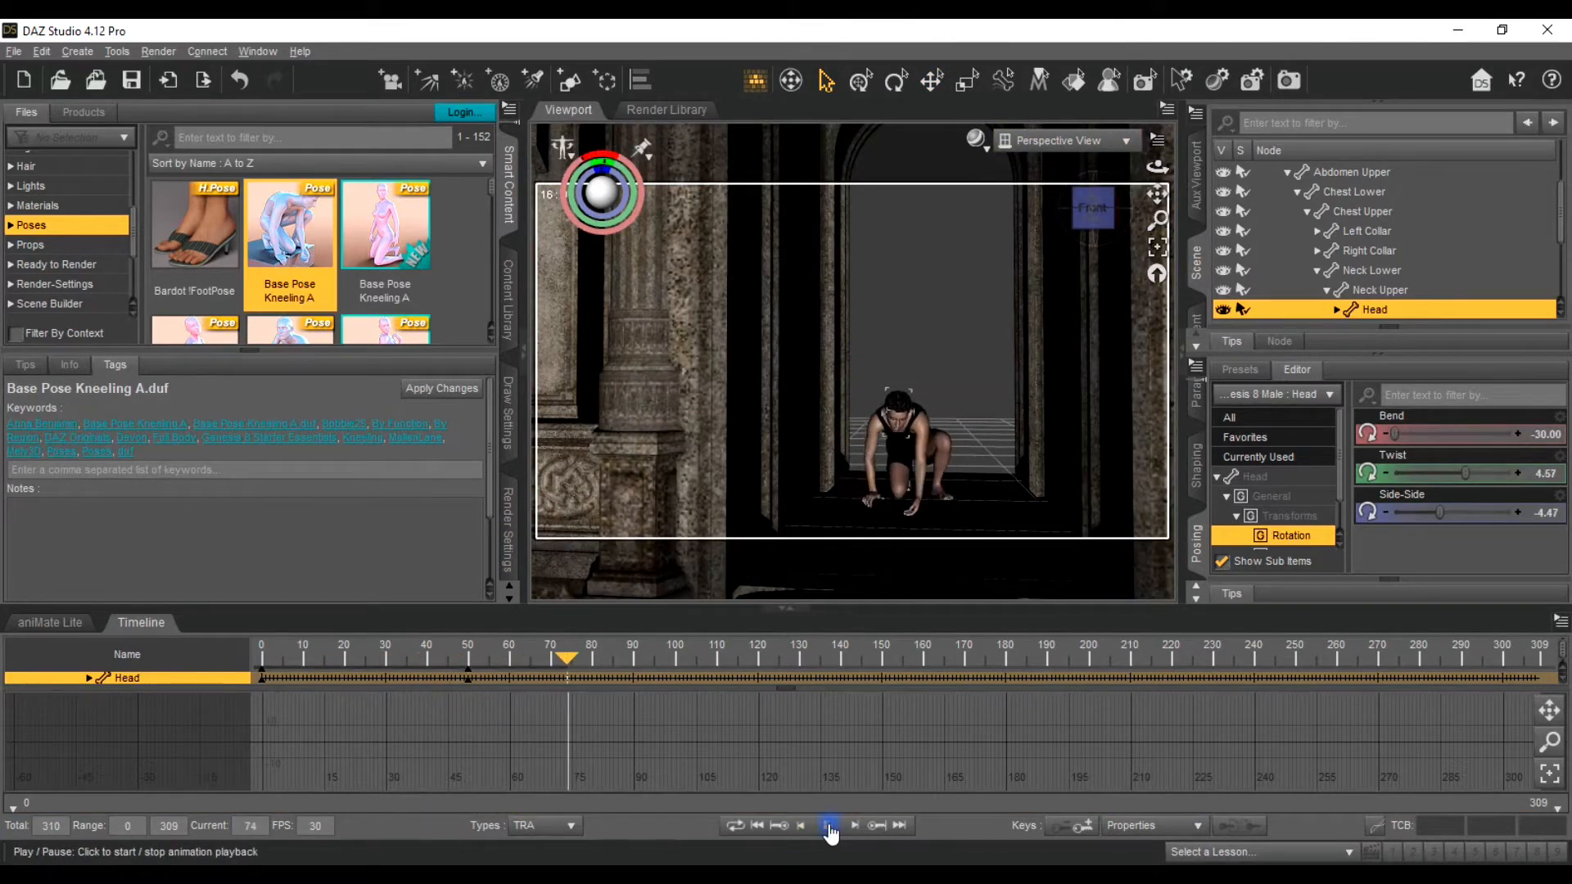
Step: Apply Base Pose Walking A to the male figure at frame 100
{"action": "left_click_drag", "start_coordinate": [569, 659], "coordinate": [657, 669]}
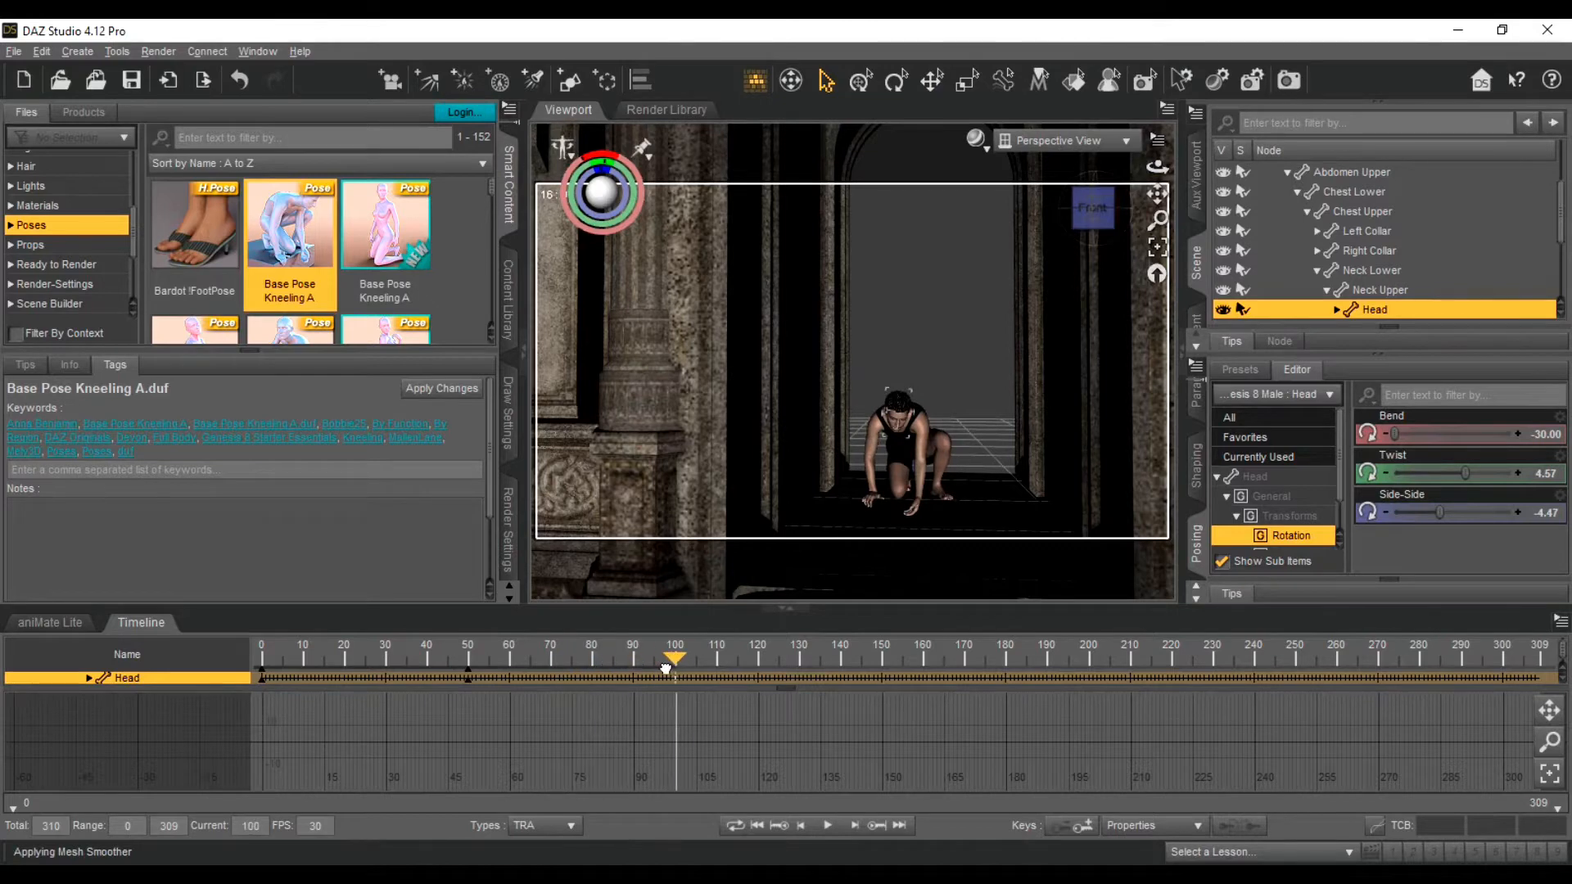
{"action": "scroll", "coordinate": [348, 293], "scroll_direction": "down", "scroll_amount": 6}
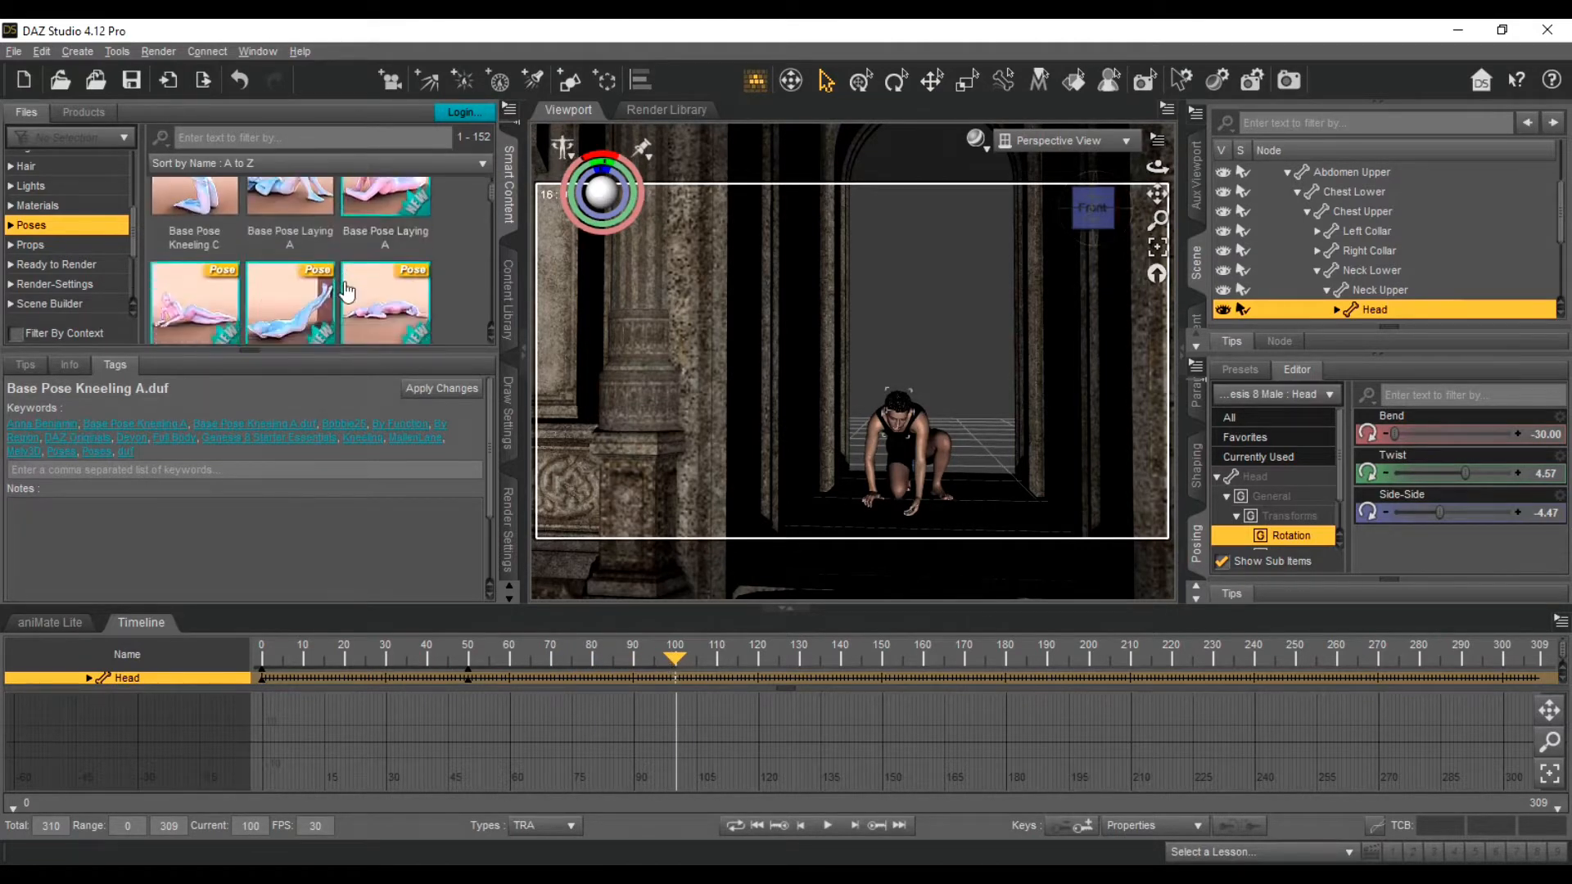
{"action": "scroll", "coordinate": [348, 292], "scroll_direction": "down", "scroll_amount": 8}
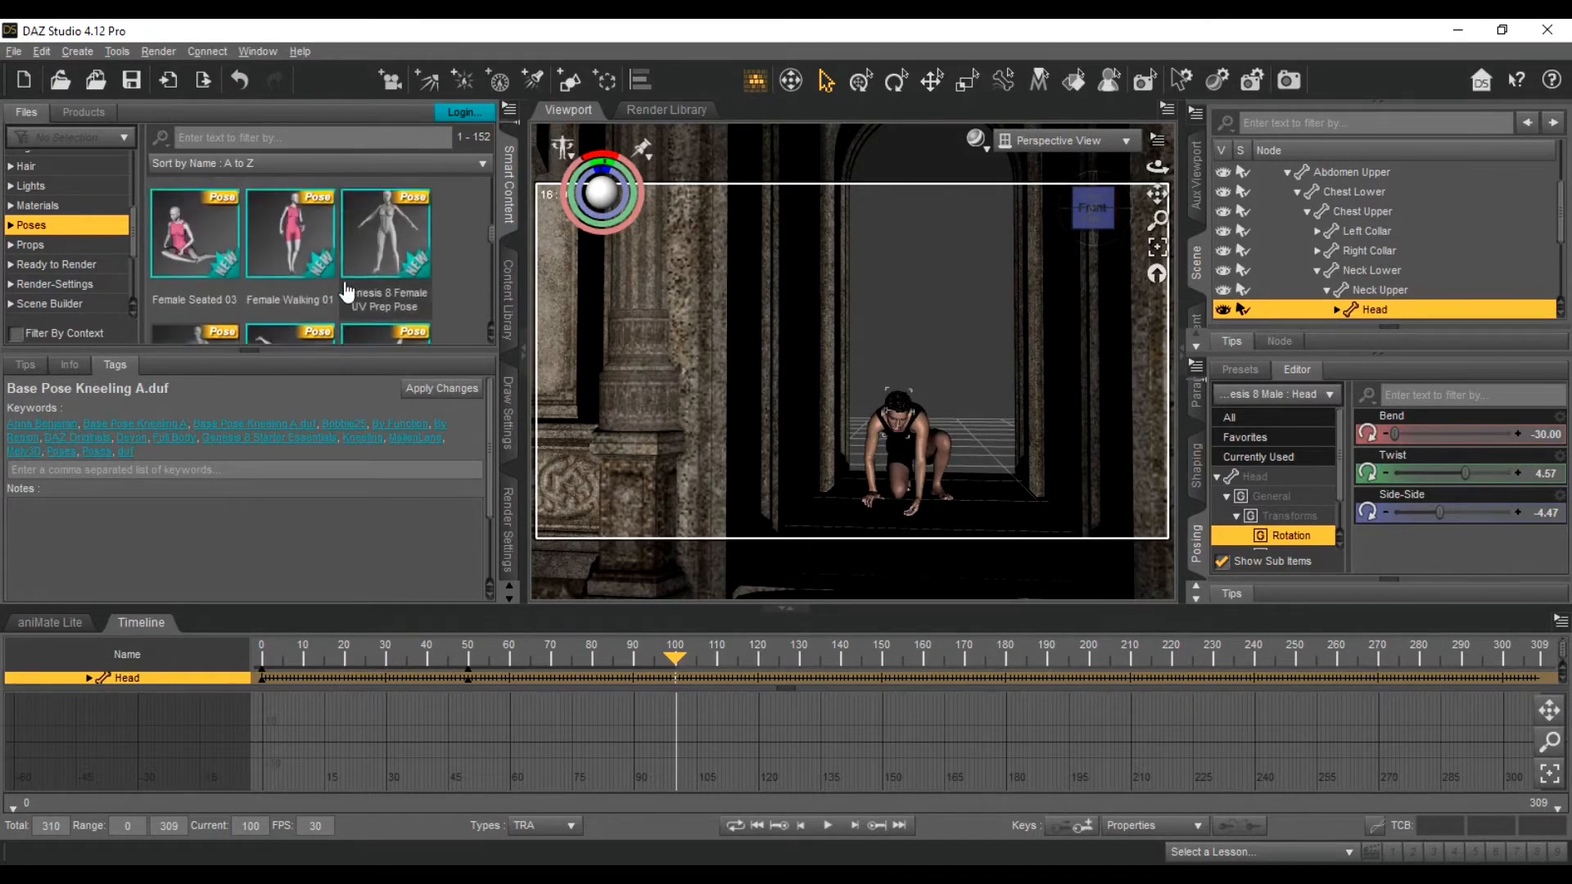
{"action": "scroll", "coordinate": [347, 290], "scroll_direction": "down", "scroll_amount": 10}
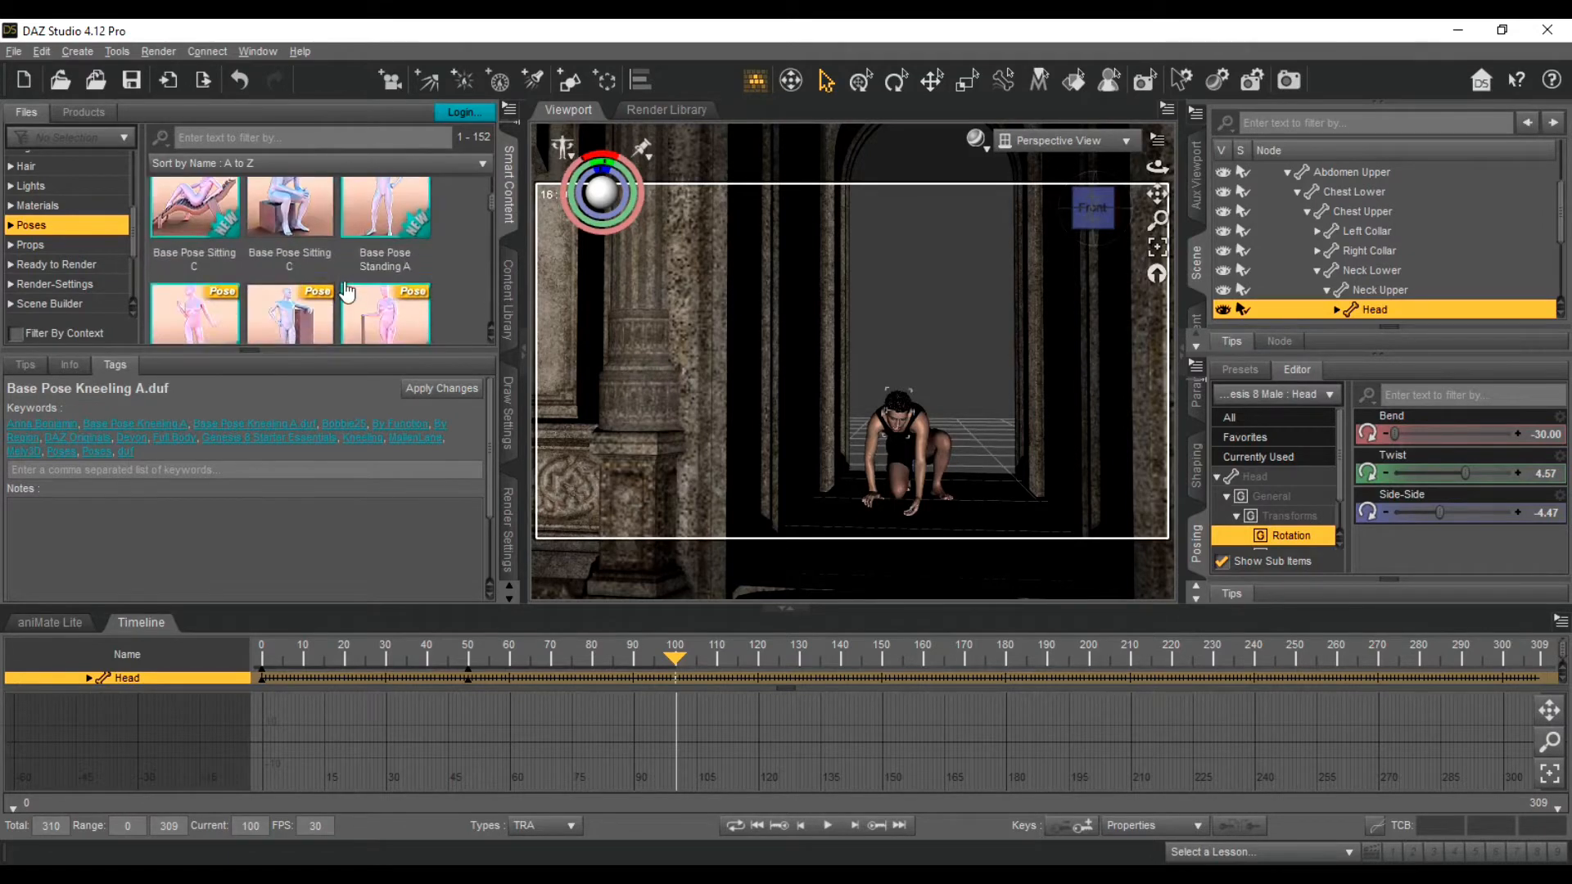
{"action": "scroll", "coordinate": [348, 290], "scroll_direction": "up", "scroll_amount": 2}
{"action": "left_click_drag", "start_coordinate": [384, 282], "coordinate": [902, 434]}
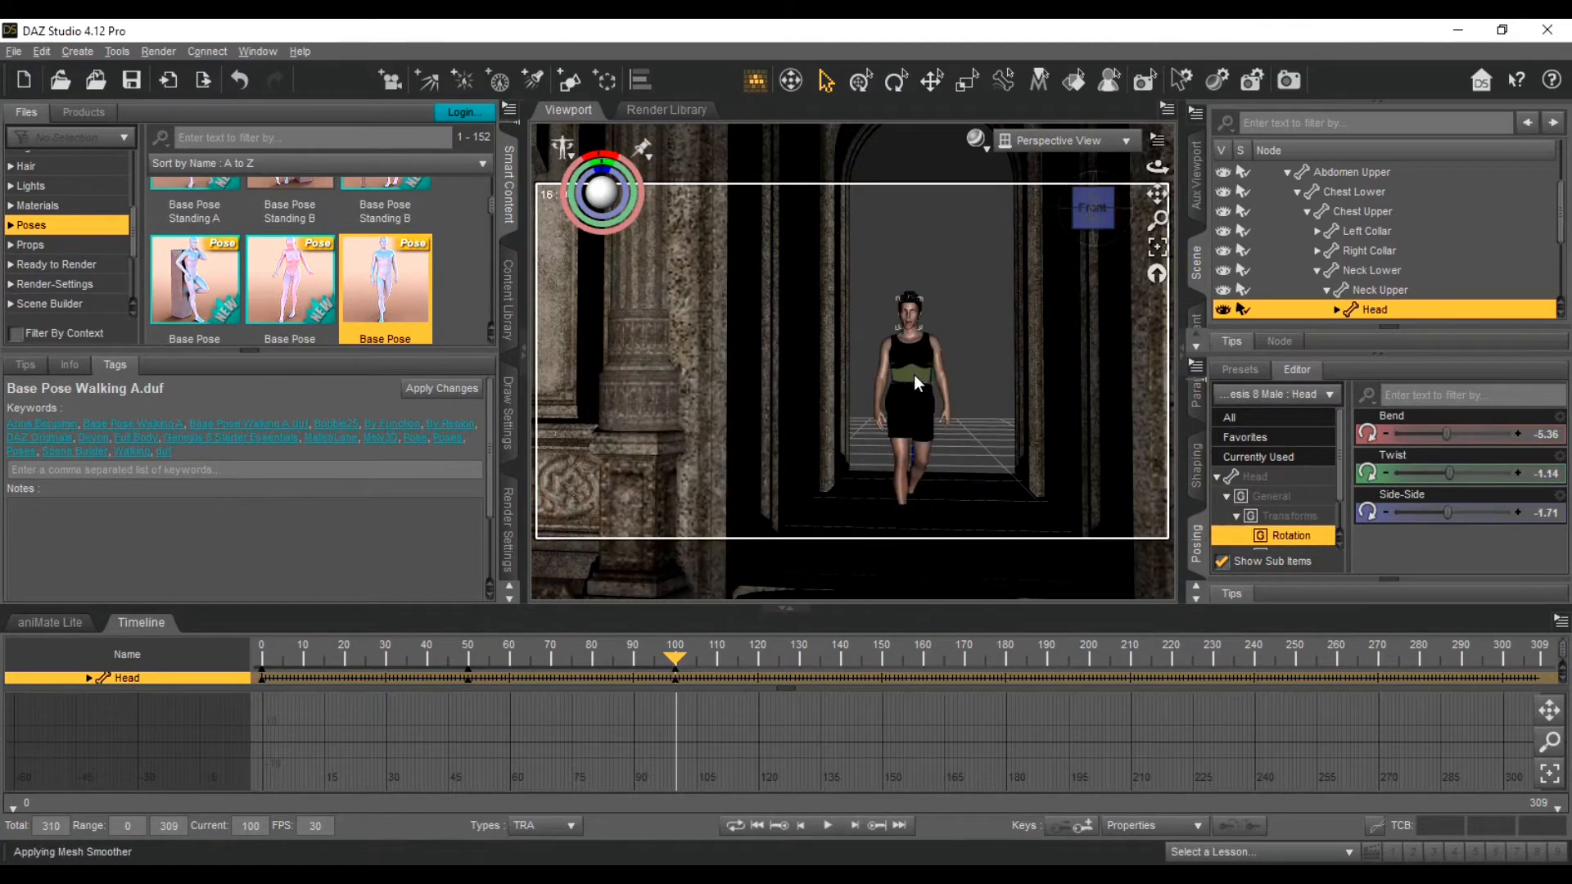
Step: Raise the whole walking figure to floor level and move him forward in the doorway at frame 100
{"action": "left_click", "coordinate": [914, 375]}
{"action": "left_click", "coordinate": [1110, 80]}
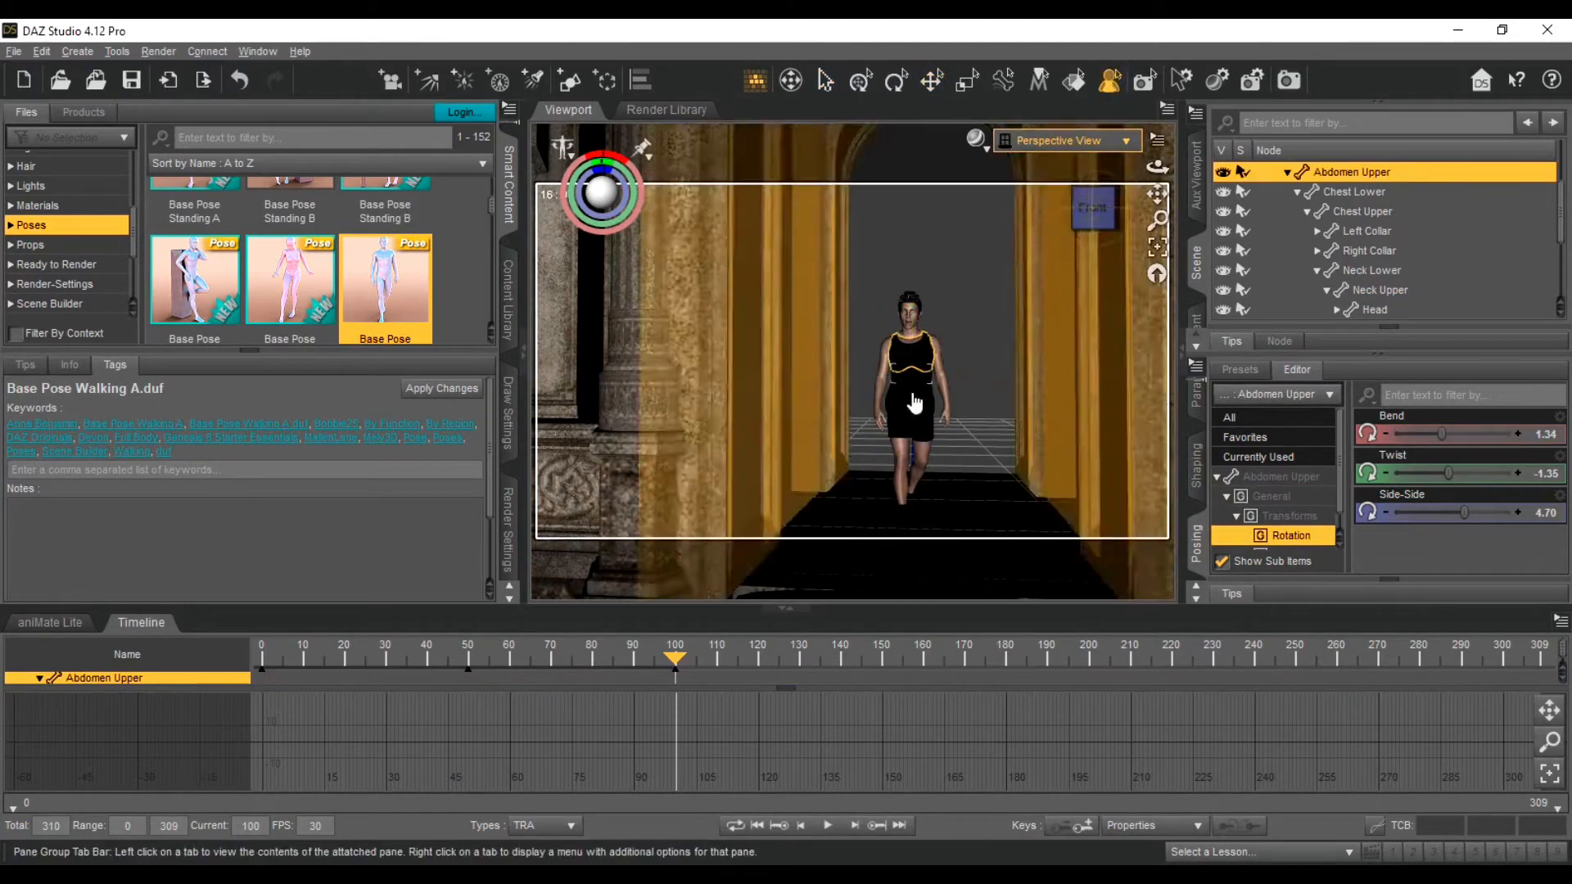
{"action": "left_click", "coordinate": [915, 403]}
{"action": "left_click", "coordinate": [931, 80]}
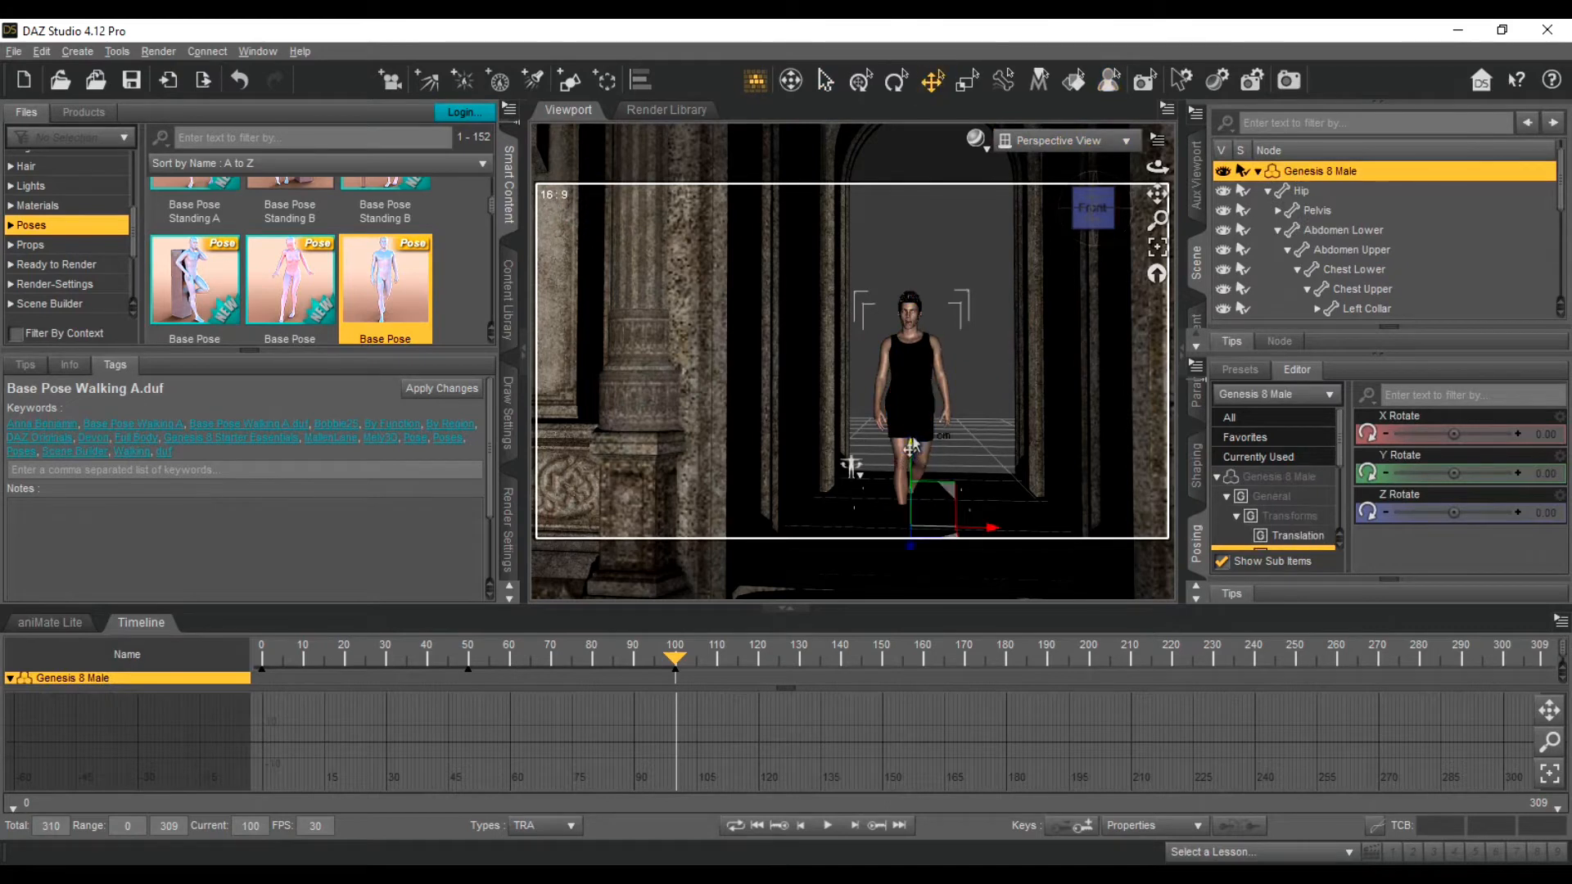
{"action": "left_click_drag", "start_coordinate": [911, 446], "coordinate": [911, 417]}
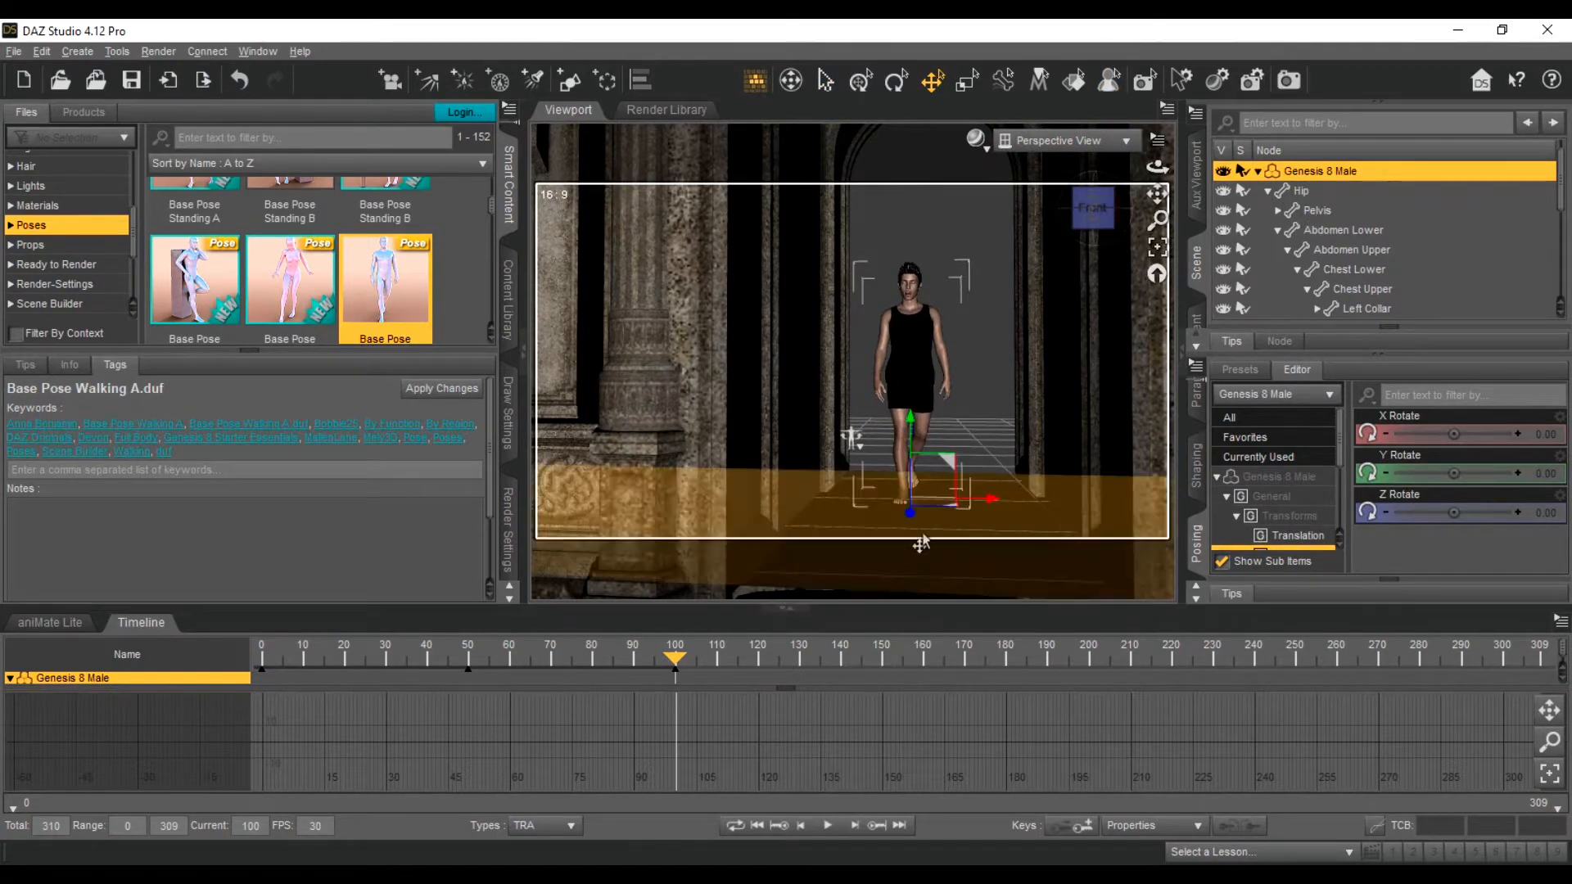
{"action": "left_click_drag", "start_coordinate": [909, 513], "coordinate": [895, 560]}
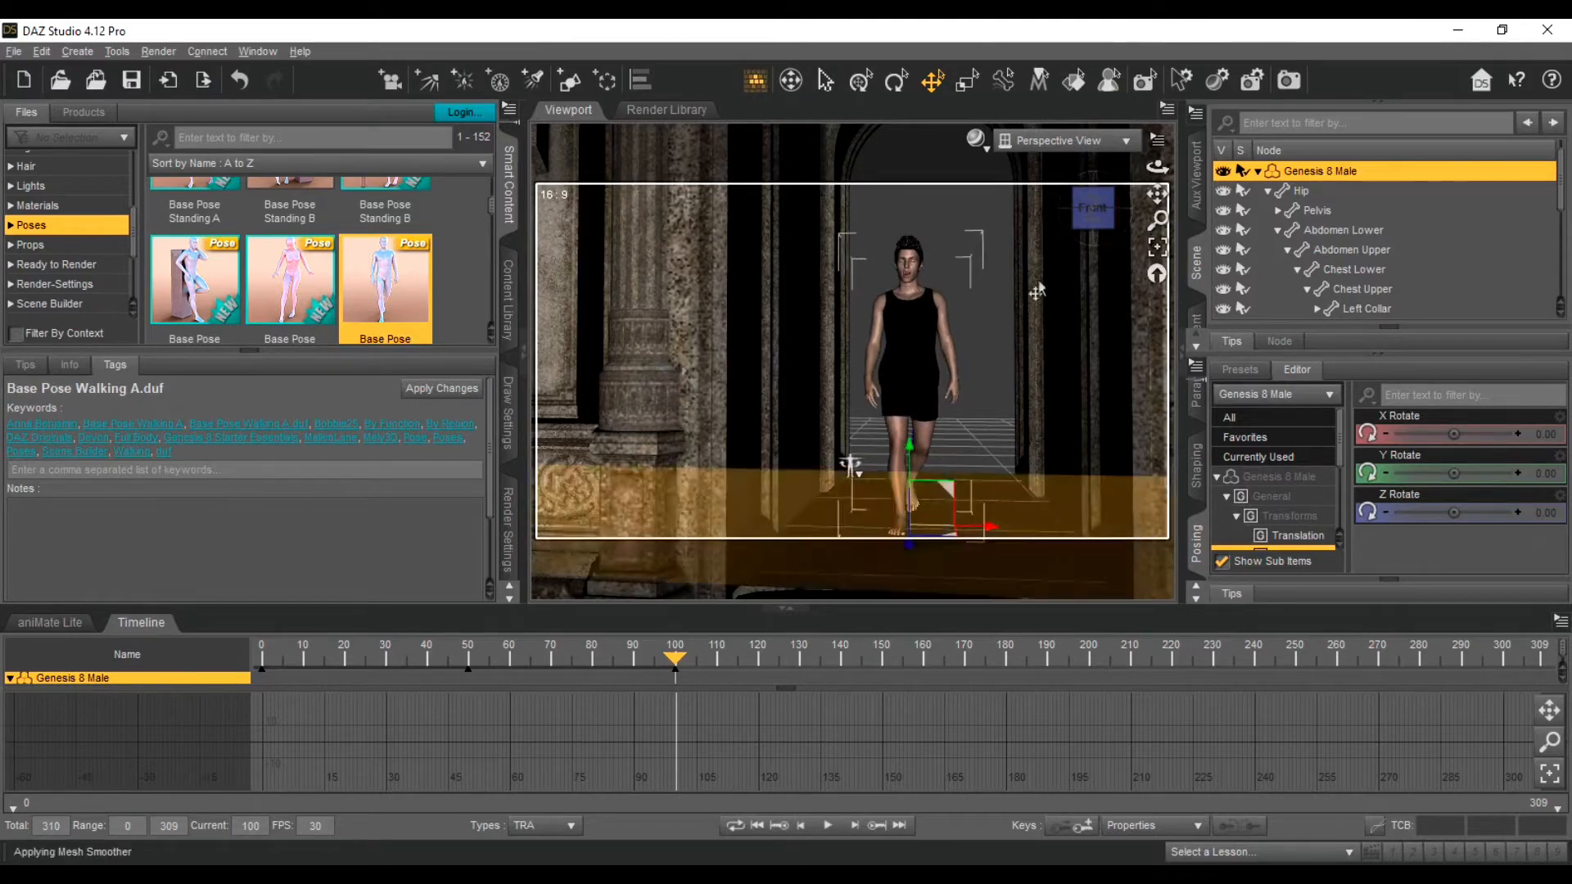
Step: Apply Base Pose Walking B at frame 150 and move the figure further forward out of the doorway
{"action": "scroll", "coordinate": [319, 279], "scroll_direction": "down", "scroll_amount": 2}
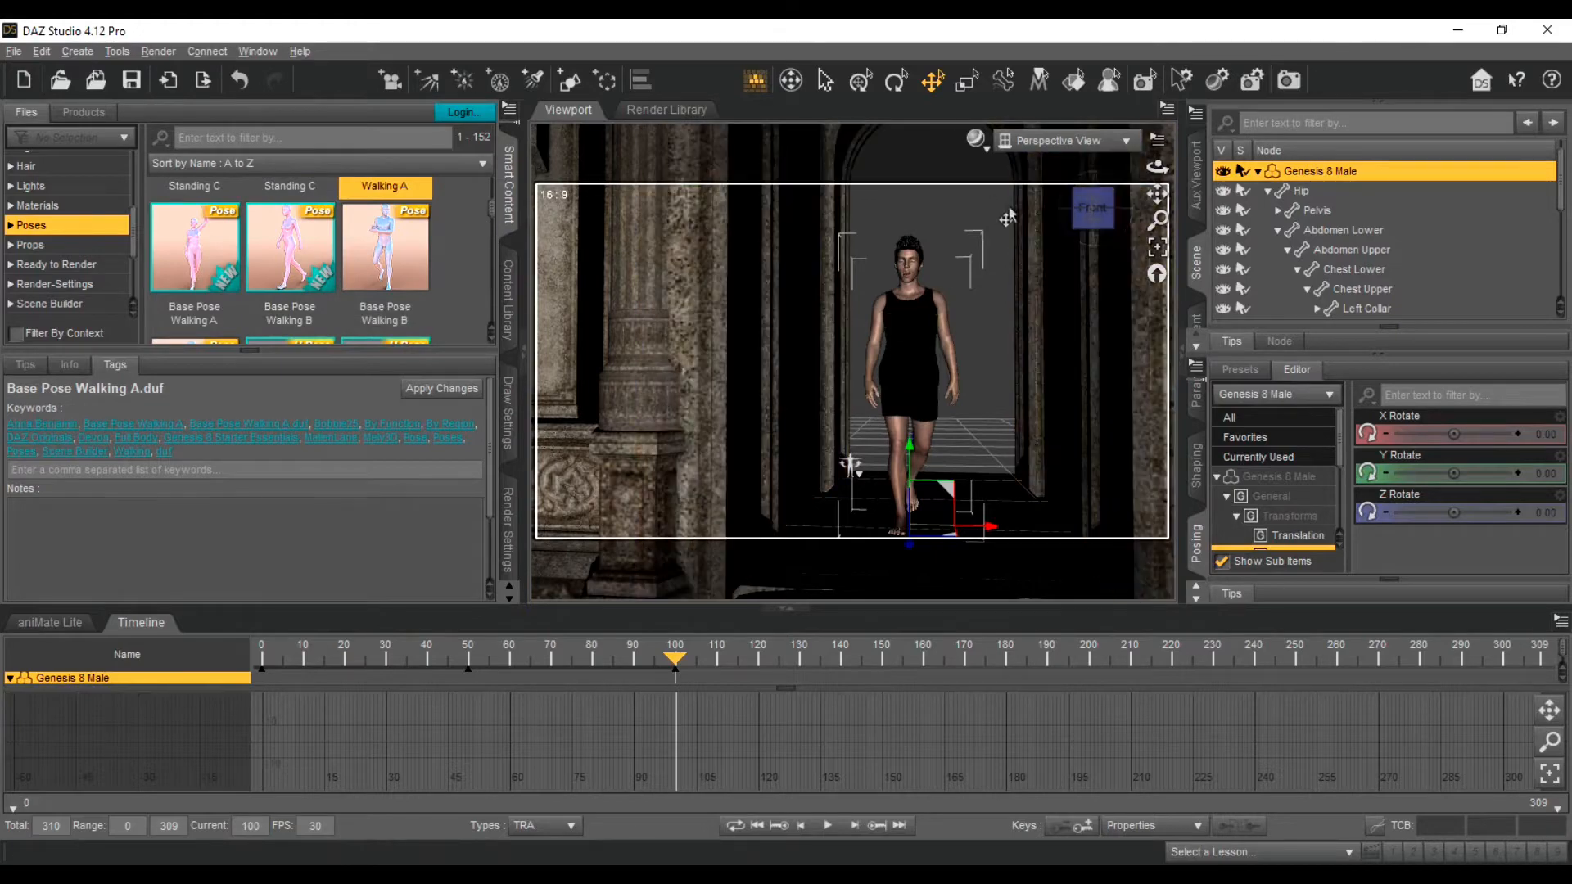
{"action": "left_click", "coordinate": [884, 657]}
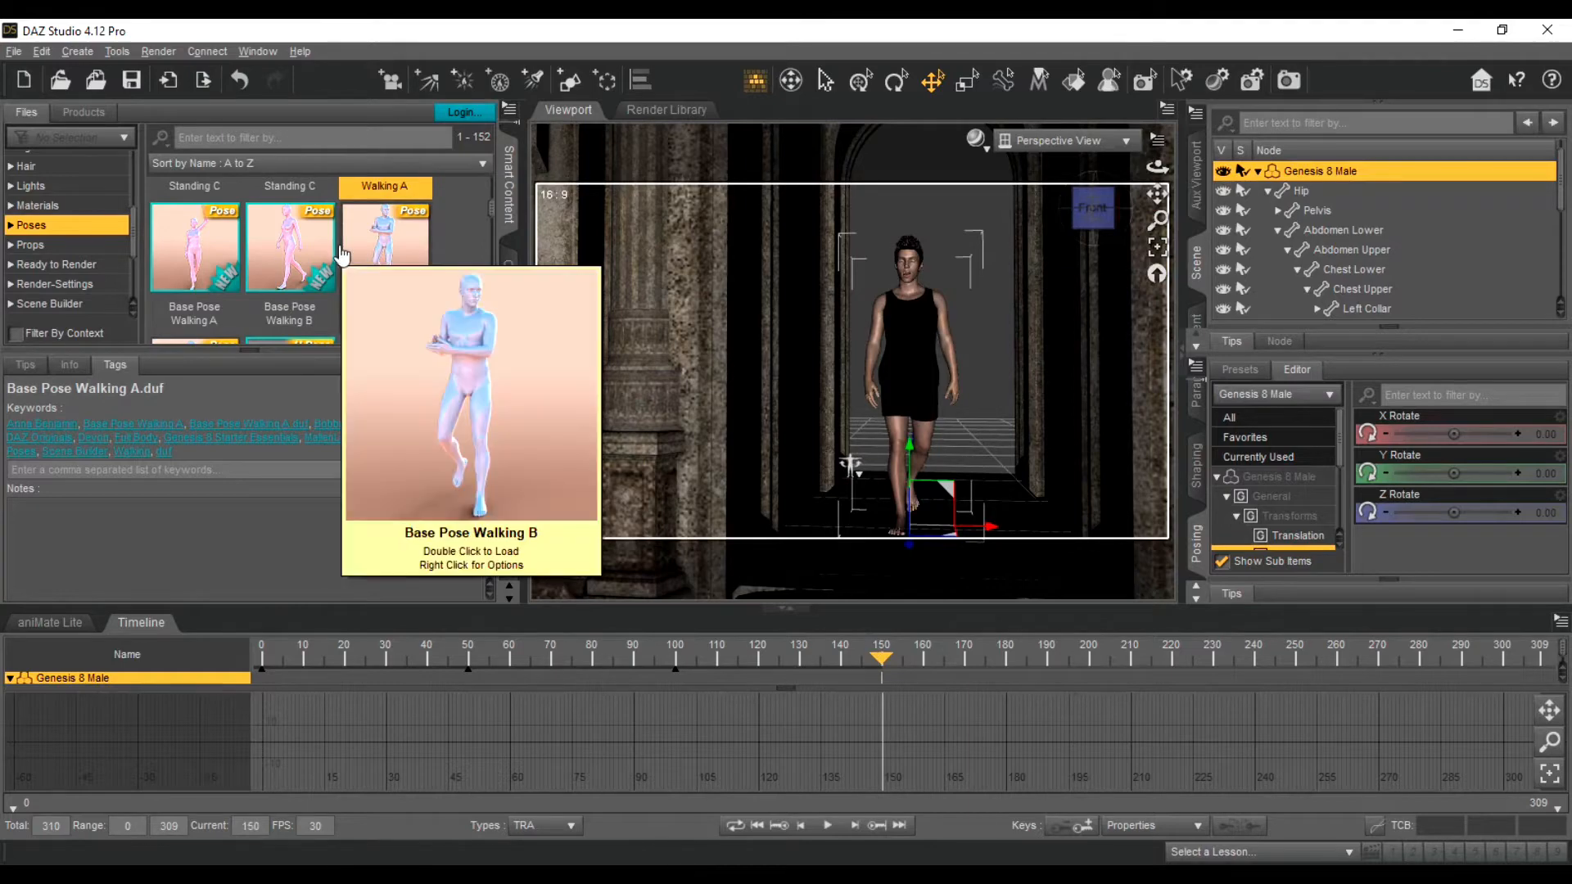
{"action": "left_click", "coordinate": [302, 248]}
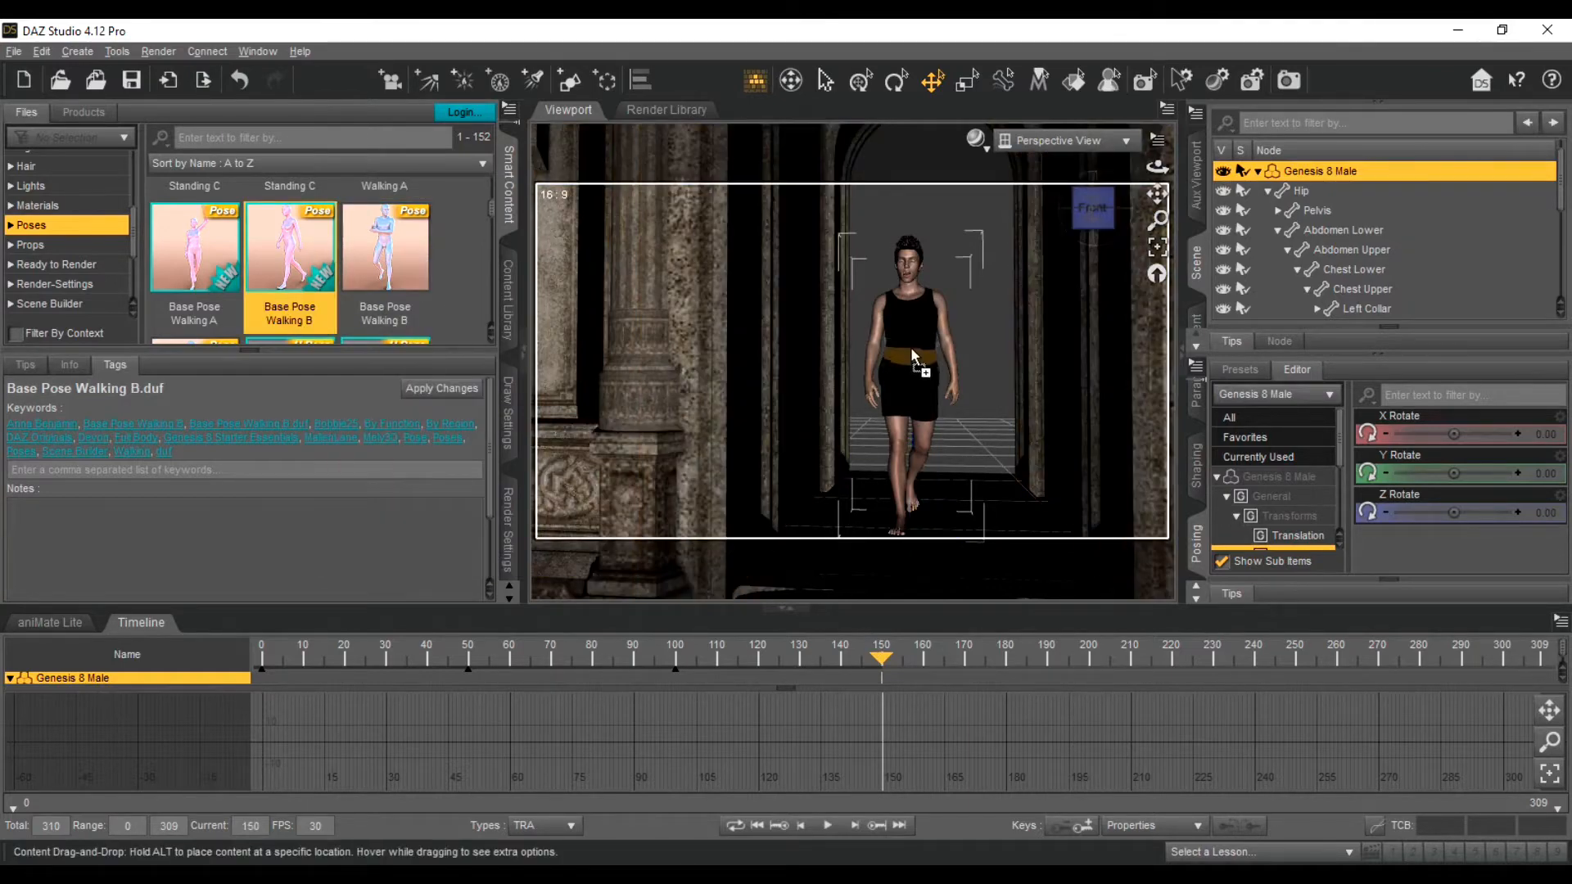
{"action": "scroll", "coordinate": [923, 483], "scroll_direction": "down", "scroll_amount": 3}
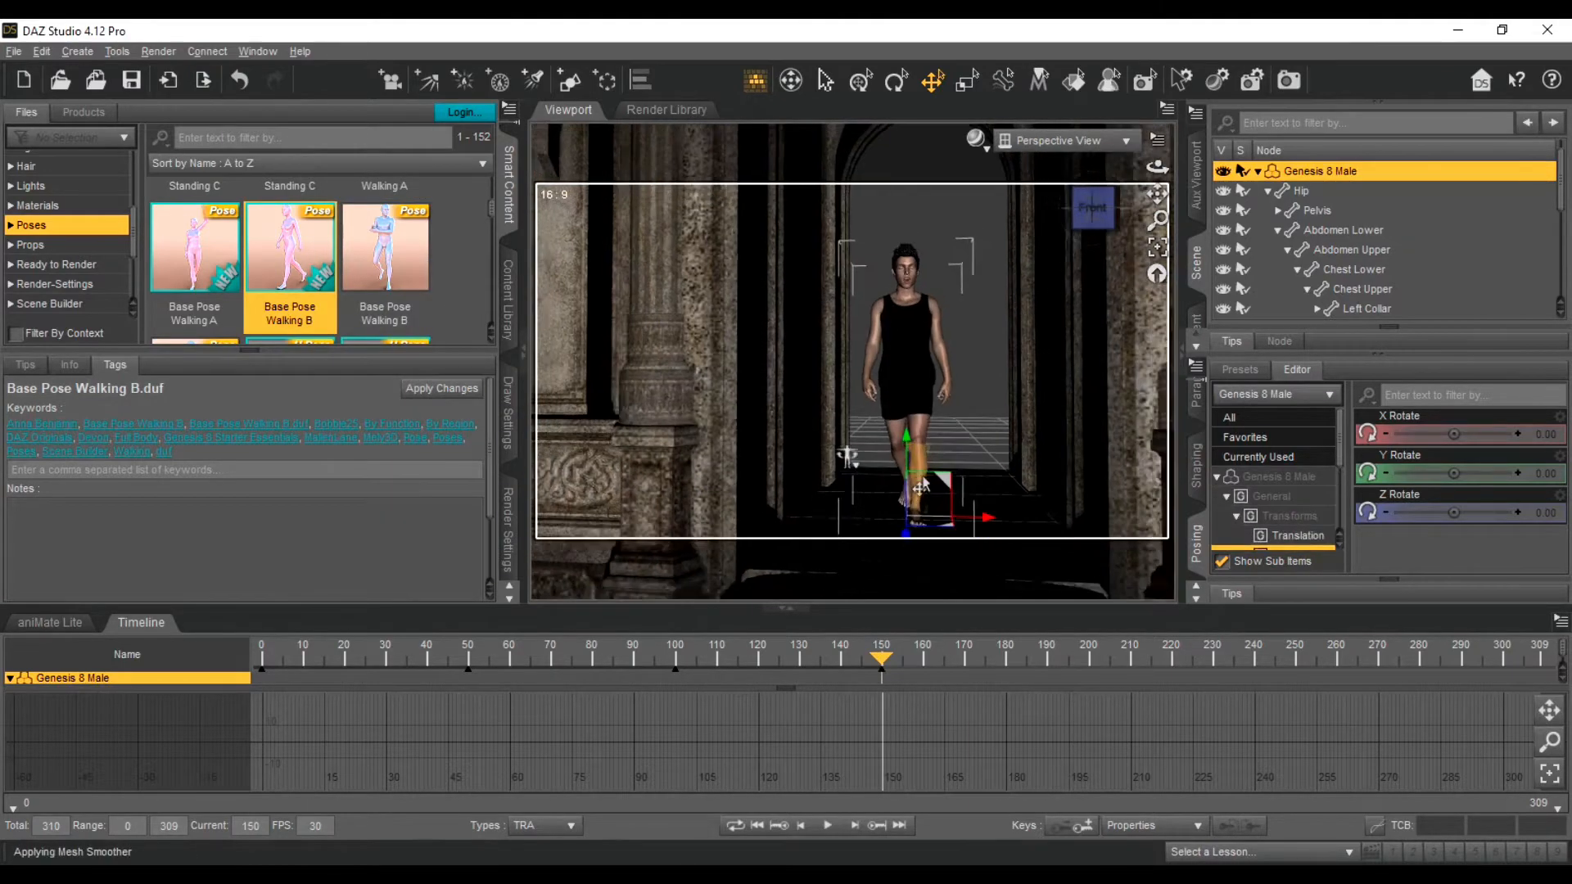
{"action": "left_click_drag", "start_coordinate": [895, 504], "coordinate": [876, 569]}
{"action": "scroll", "coordinate": [873, 568], "scroll_direction": "down", "scroll_amount": 3}
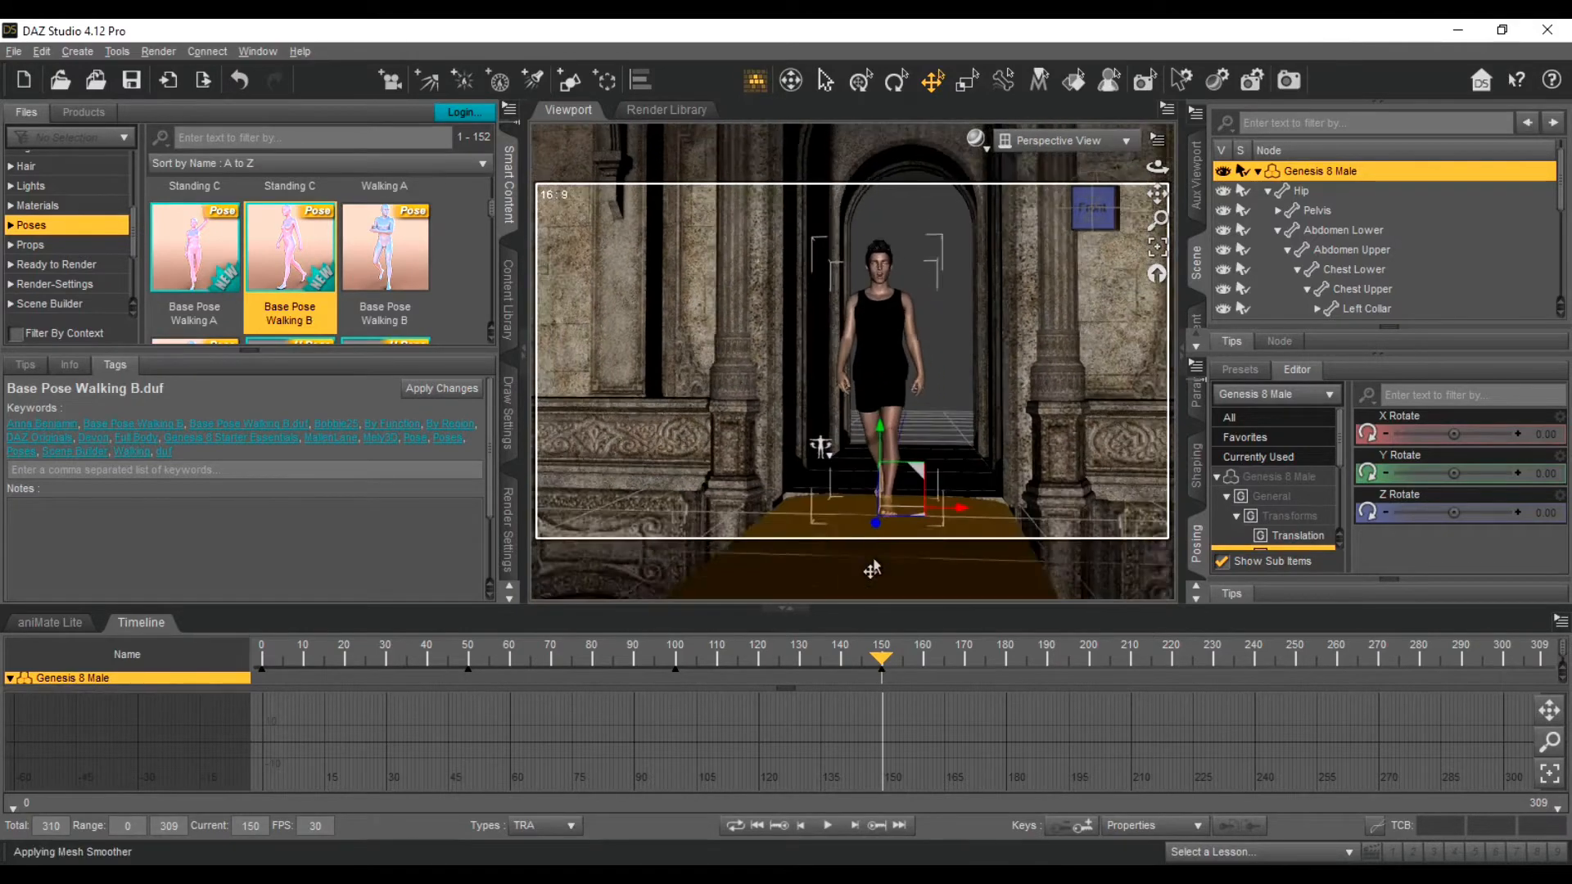
Step: Apply Base Pose Walking A to the male figure at frame 200 and move him further forward out of the doorway
{"action": "left_click", "coordinate": [1091, 660]}
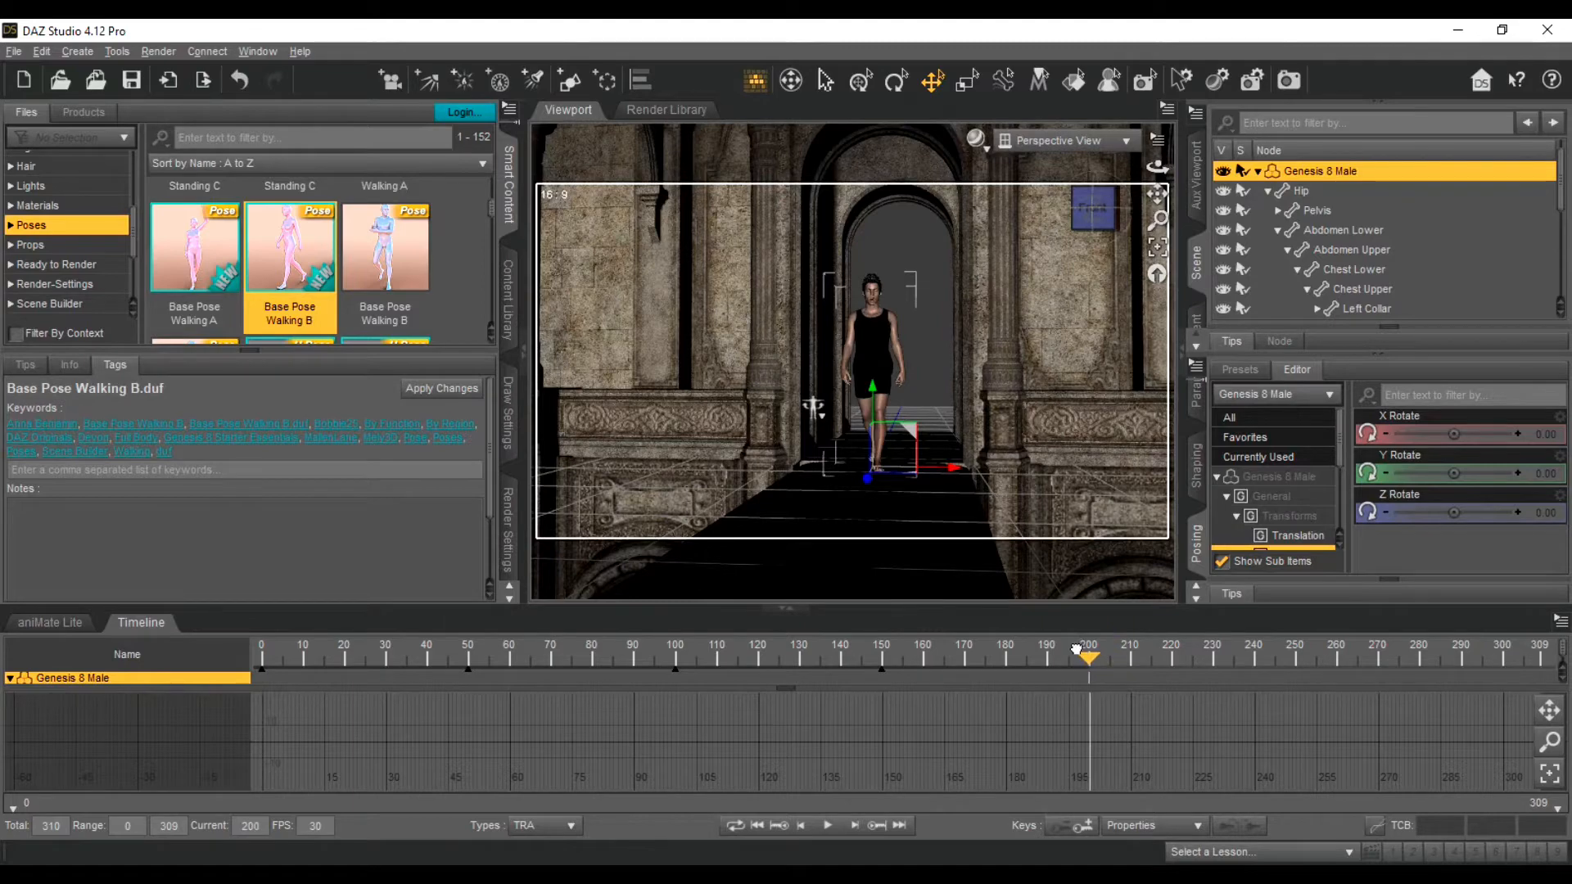
{"action": "left_click_drag", "start_coordinate": [211, 255], "coordinate": [855, 332]}
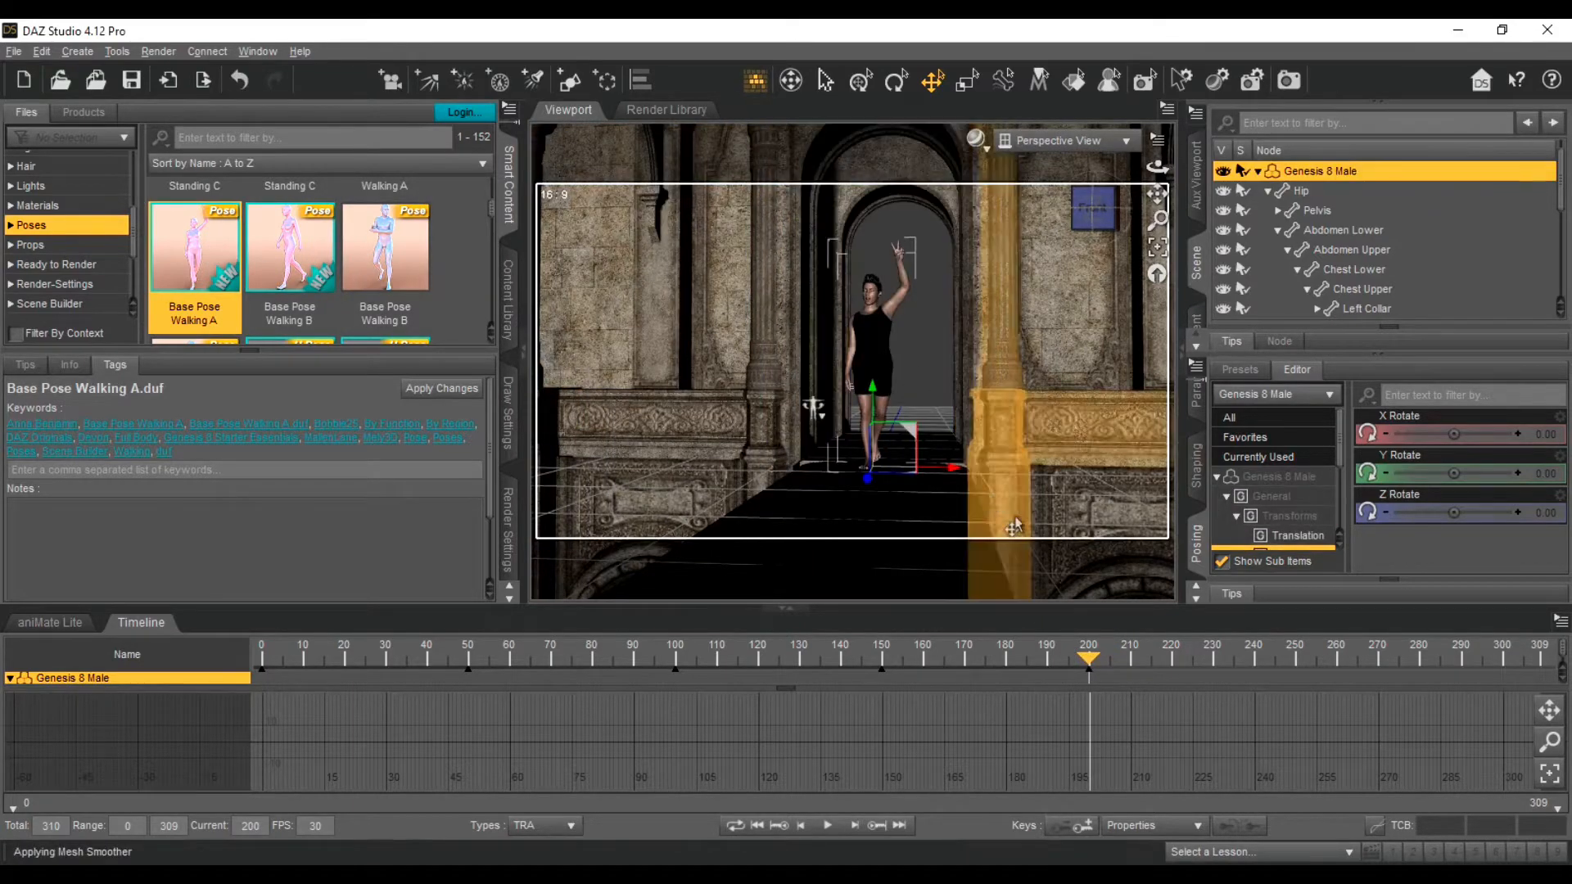
{"action": "left_click_drag", "start_coordinate": [867, 479], "coordinate": [819, 561]}
Step: Play the animation from frame 0 past frame 200 in an angled view to check the walk out of the doorway
{"action": "left_click", "coordinate": [1101, 211]}
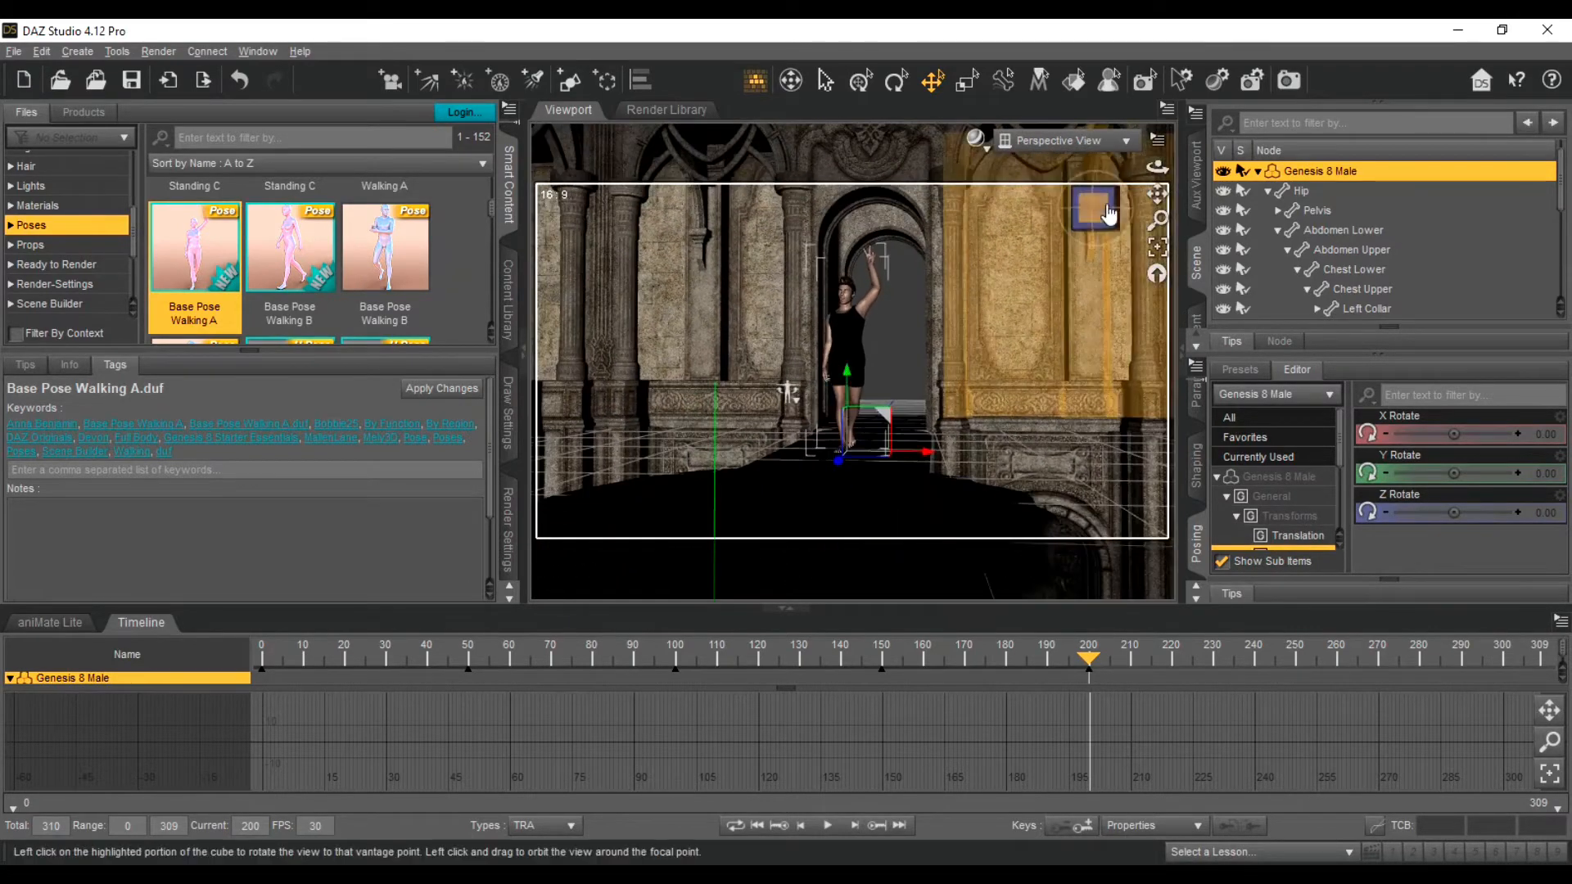
{"action": "left_click_drag", "start_coordinate": [1108, 213], "coordinate": [963, 383]}
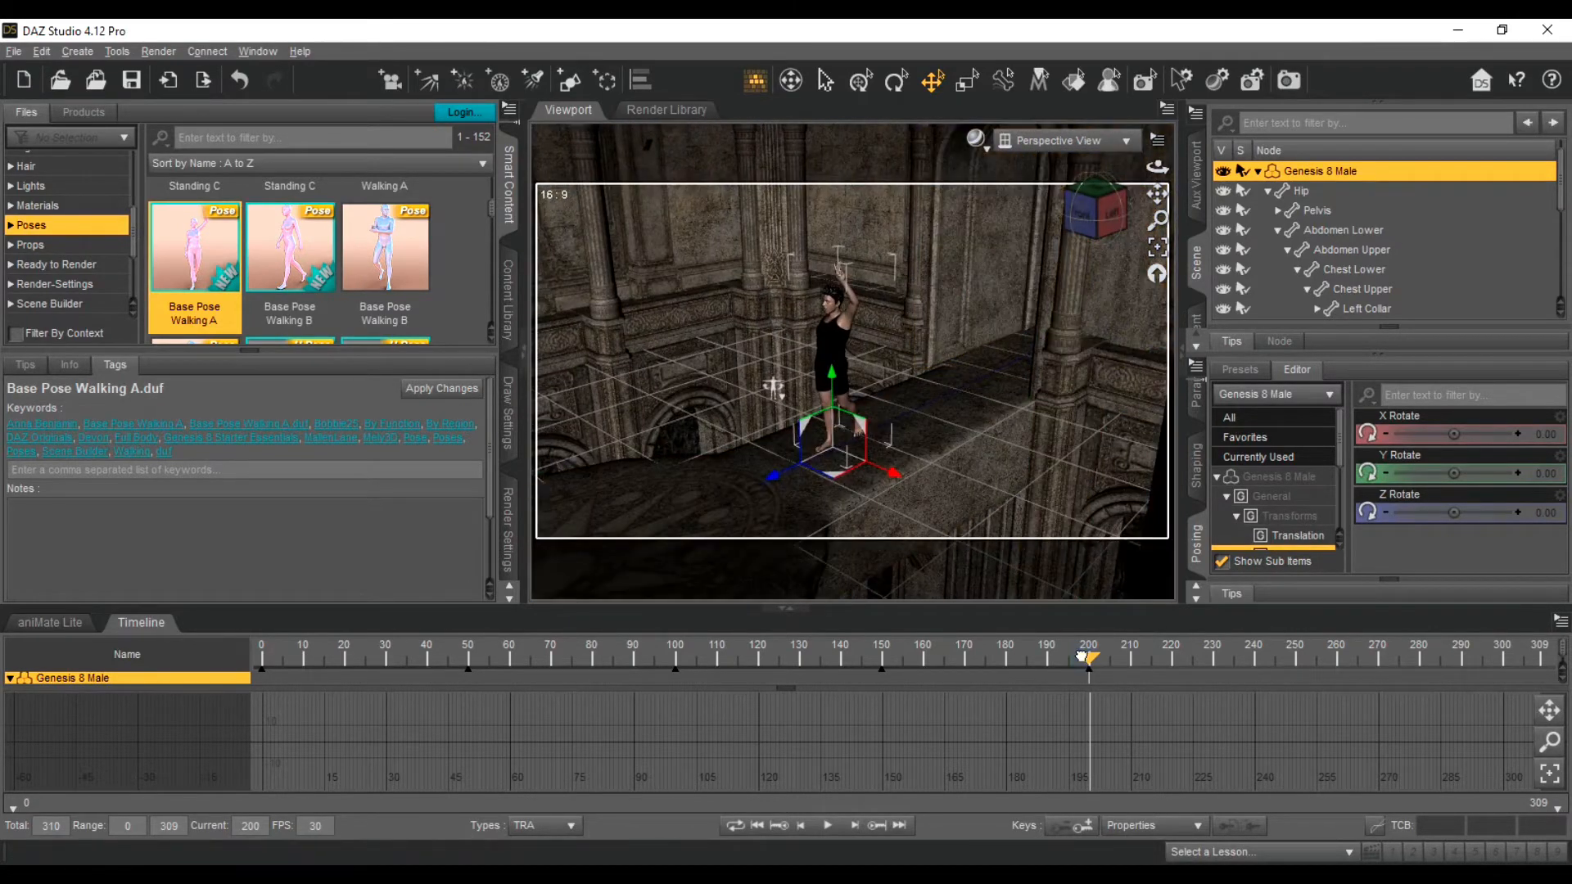
{"action": "left_click_drag", "start_coordinate": [1082, 656], "coordinate": [260, 656]}
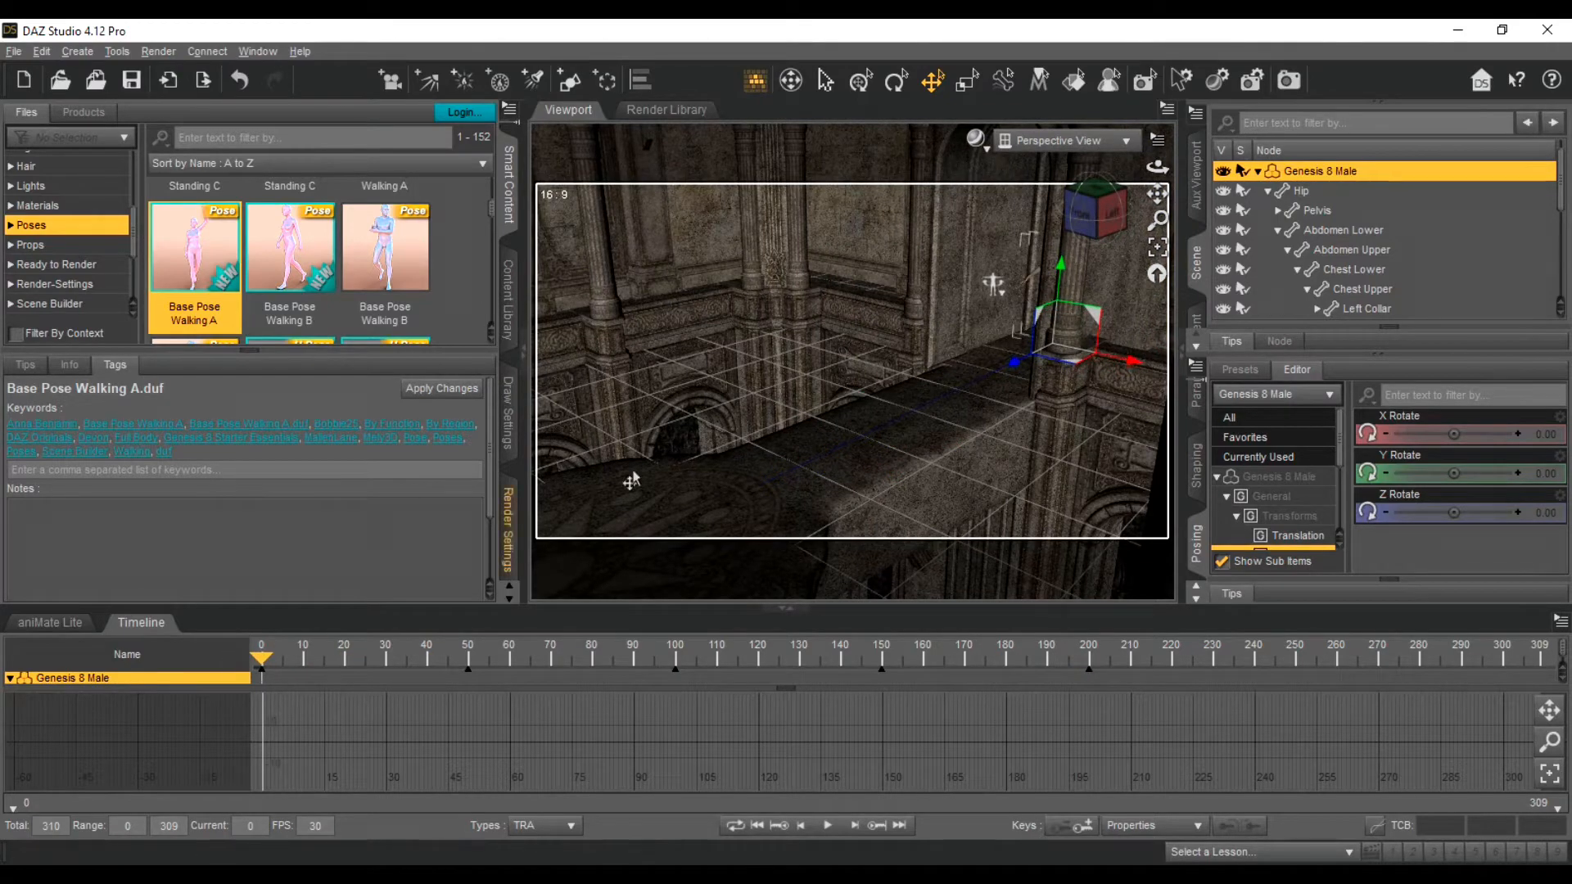
{"action": "left_click_drag", "start_coordinate": [1095, 211], "coordinate": [1204, 218]}
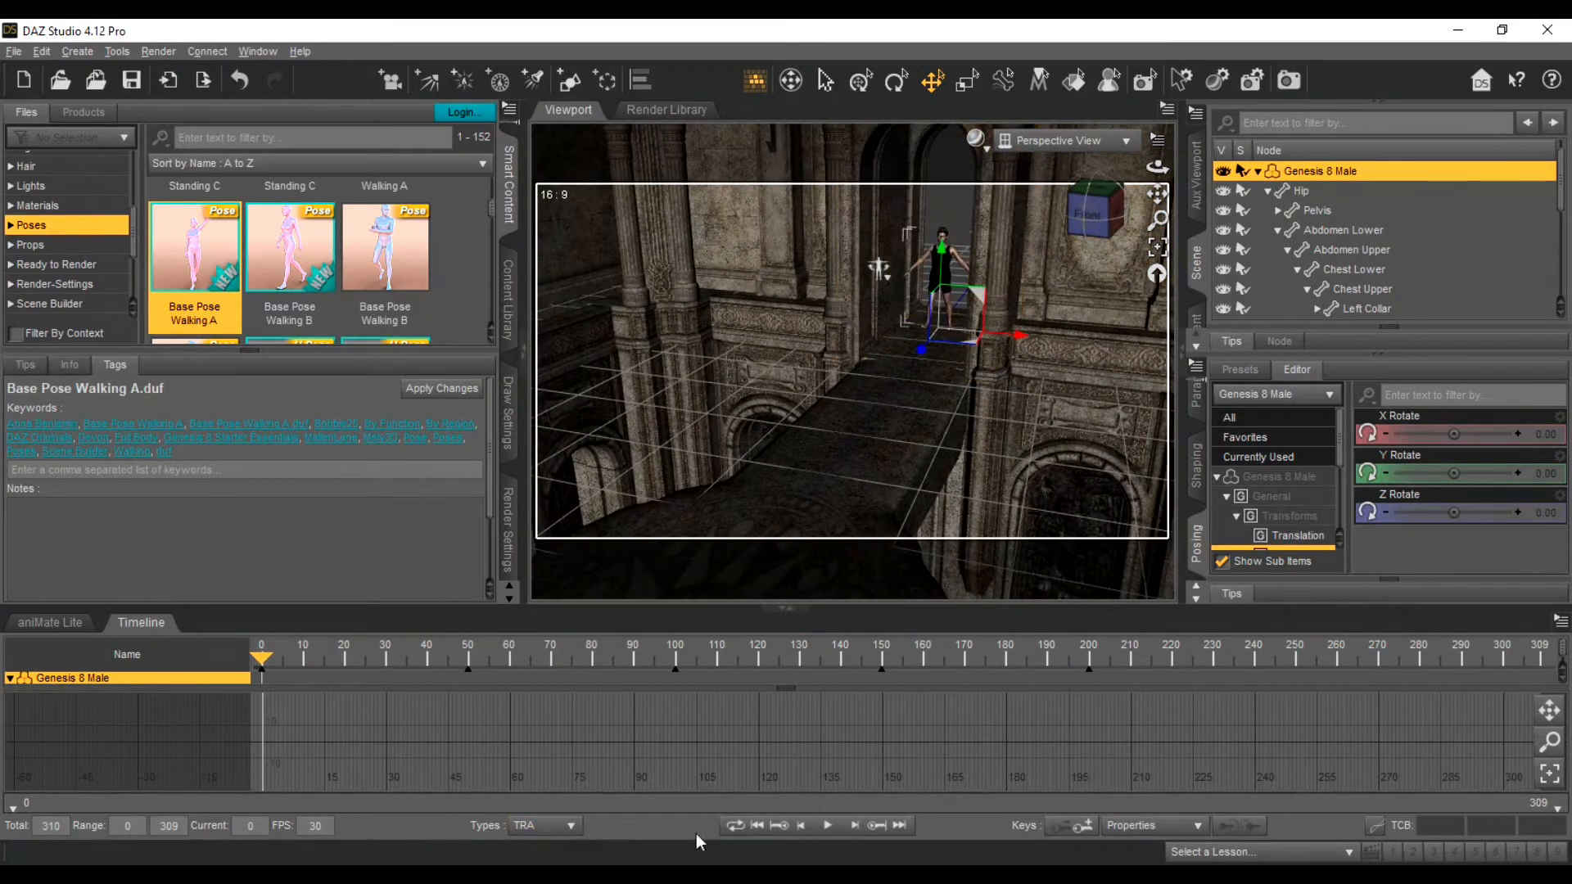
{"action": "left_click", "coordinate": [828, 825]}
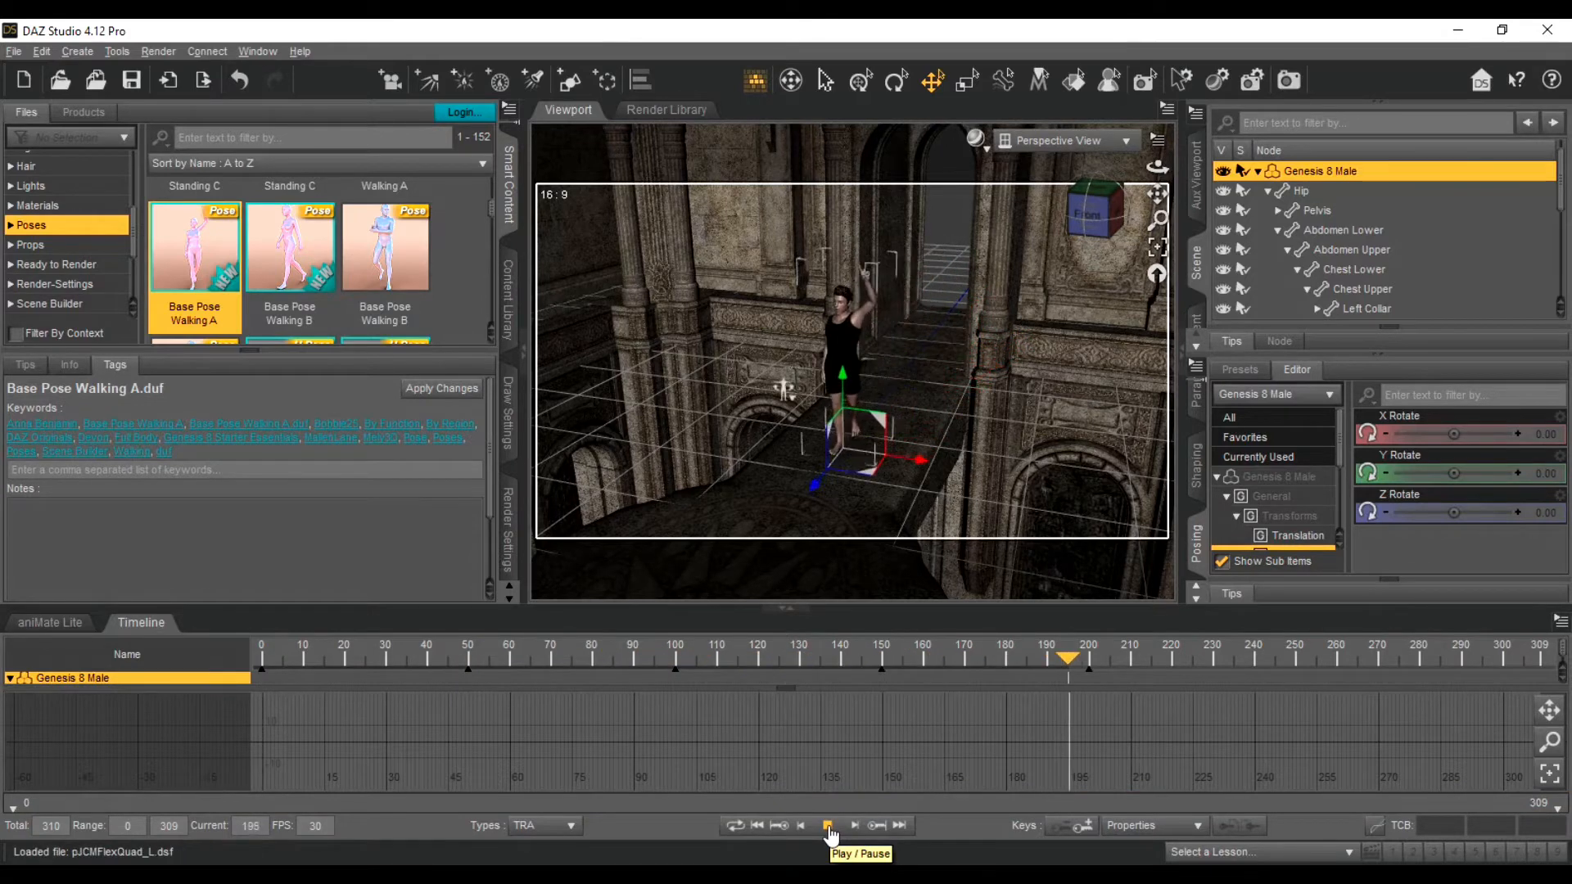
{"action": "left_click", "coordinate": [827, 825]}
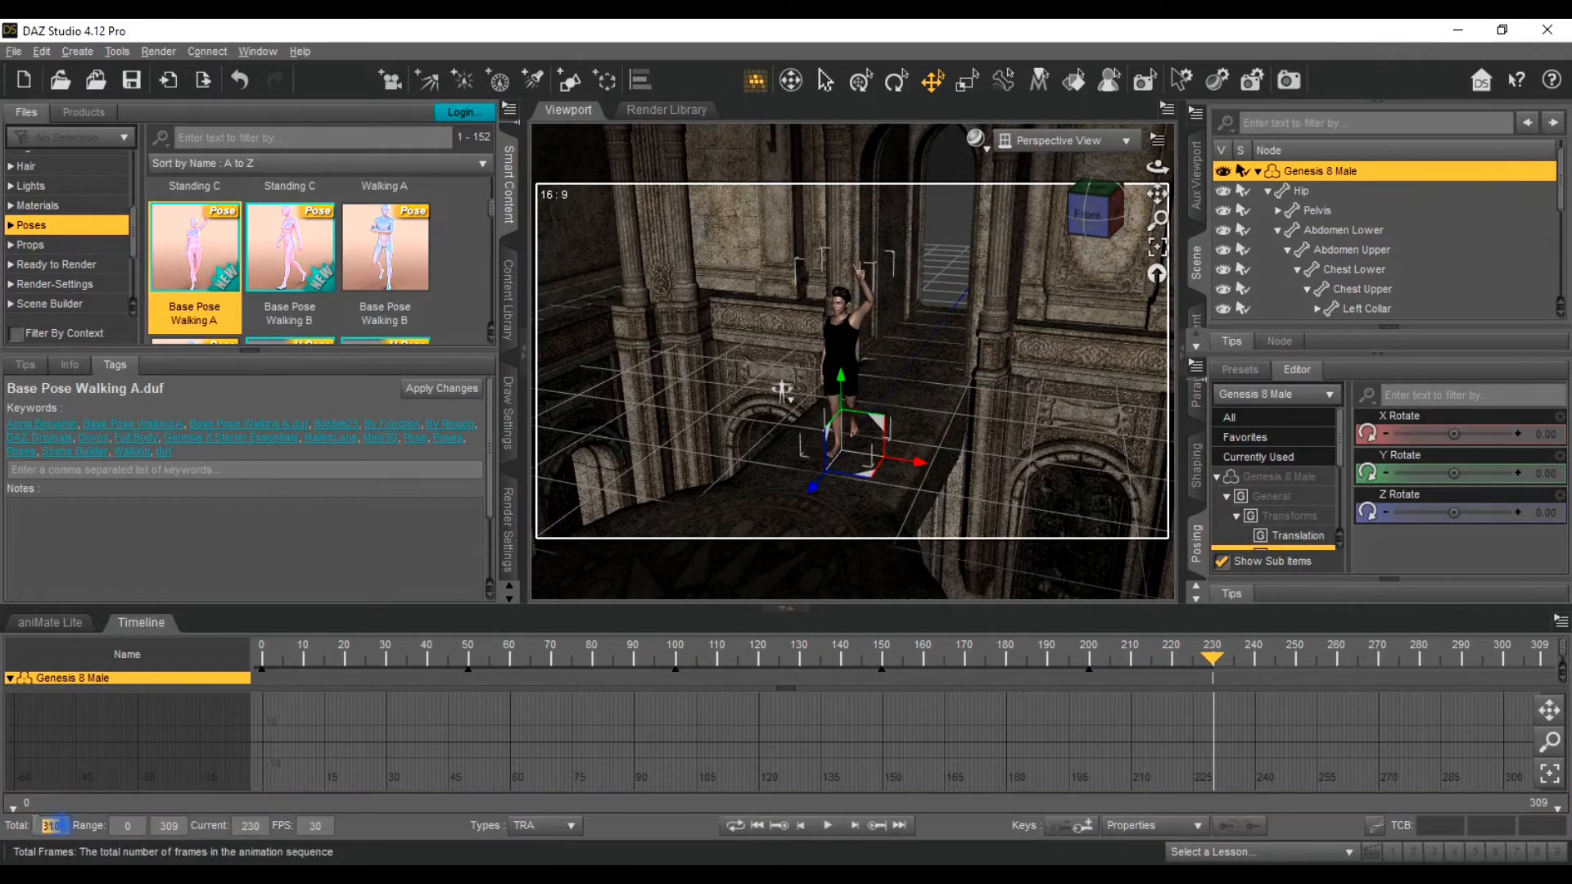
Step: Extend the animation to 700 total frames and set the play range's end frame to 699
{"action": "type", "text": "70"}
{"action": "key", "text": "Return"}
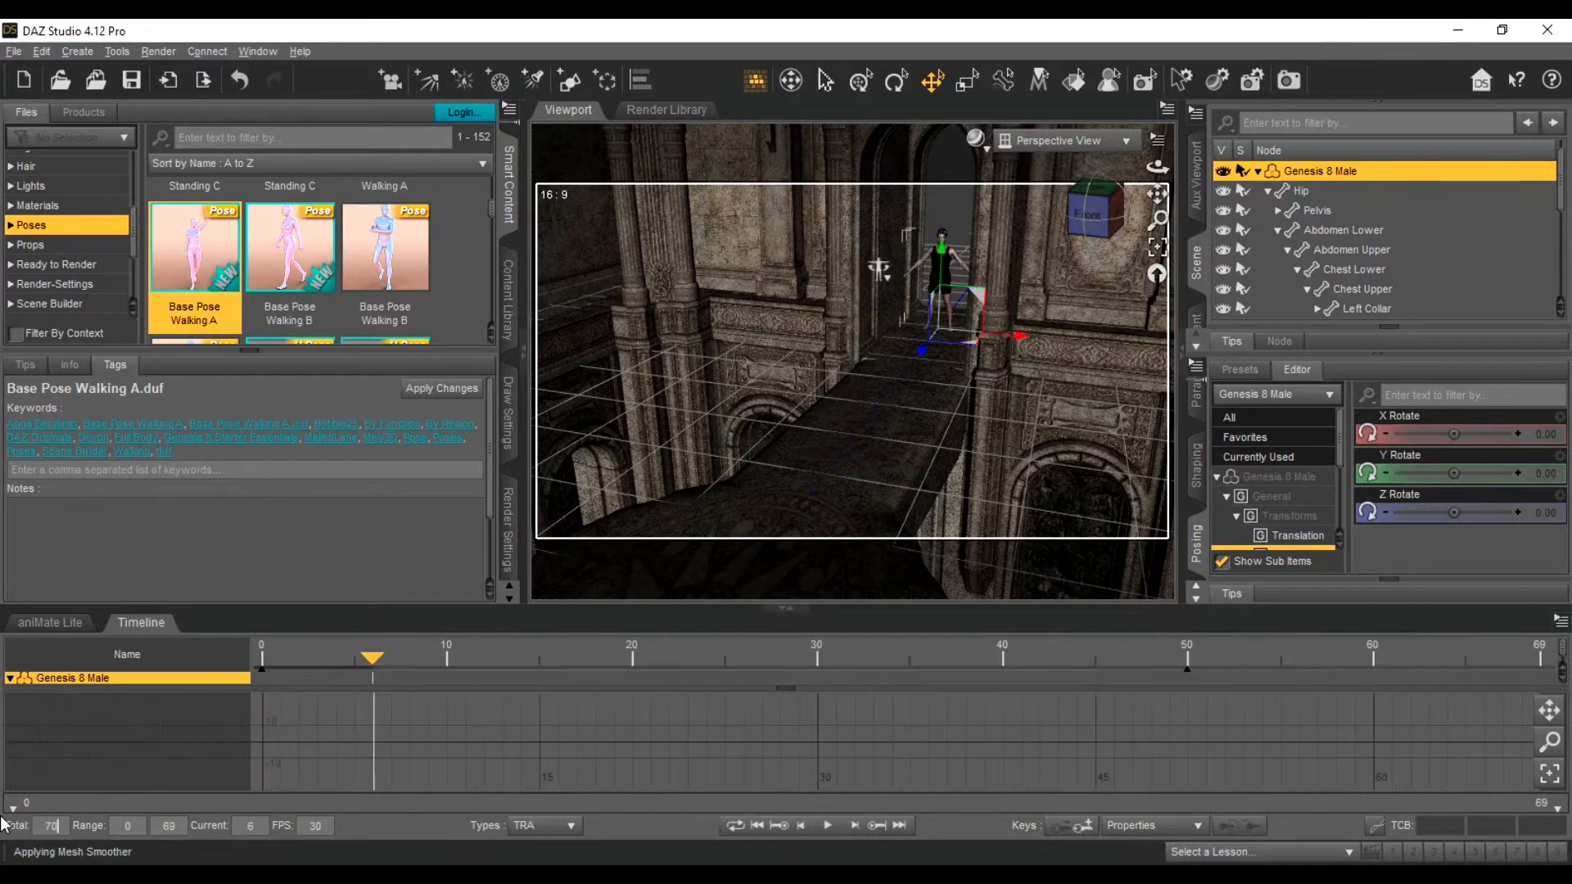
{"action": "type", "text": "0"}
{"action": "key", "text": "Return"}
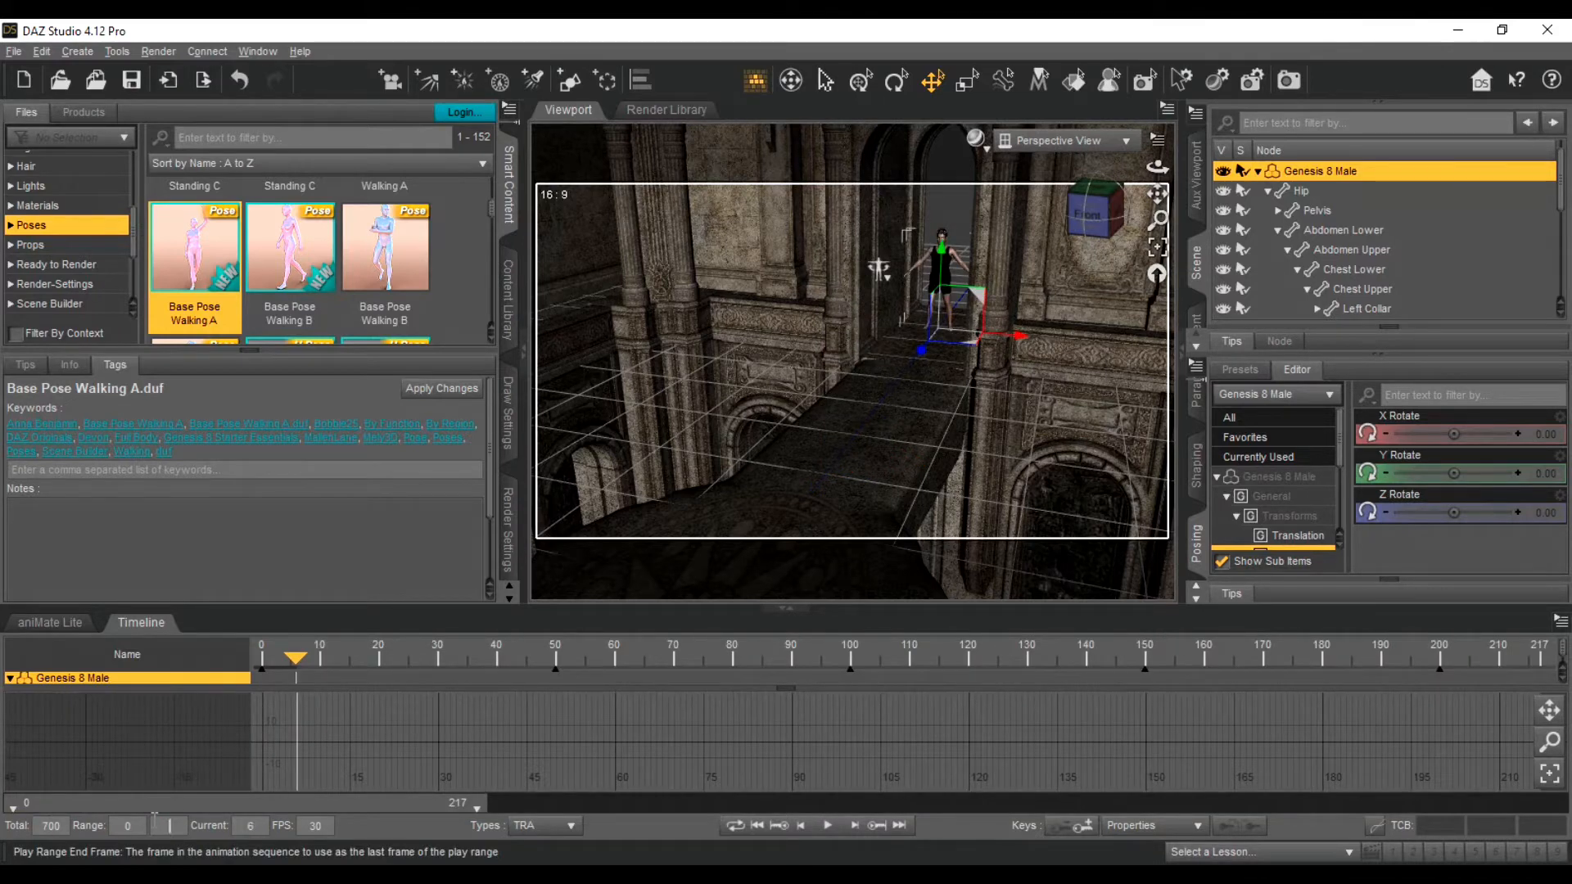
{"action": "type", "text": "699"}
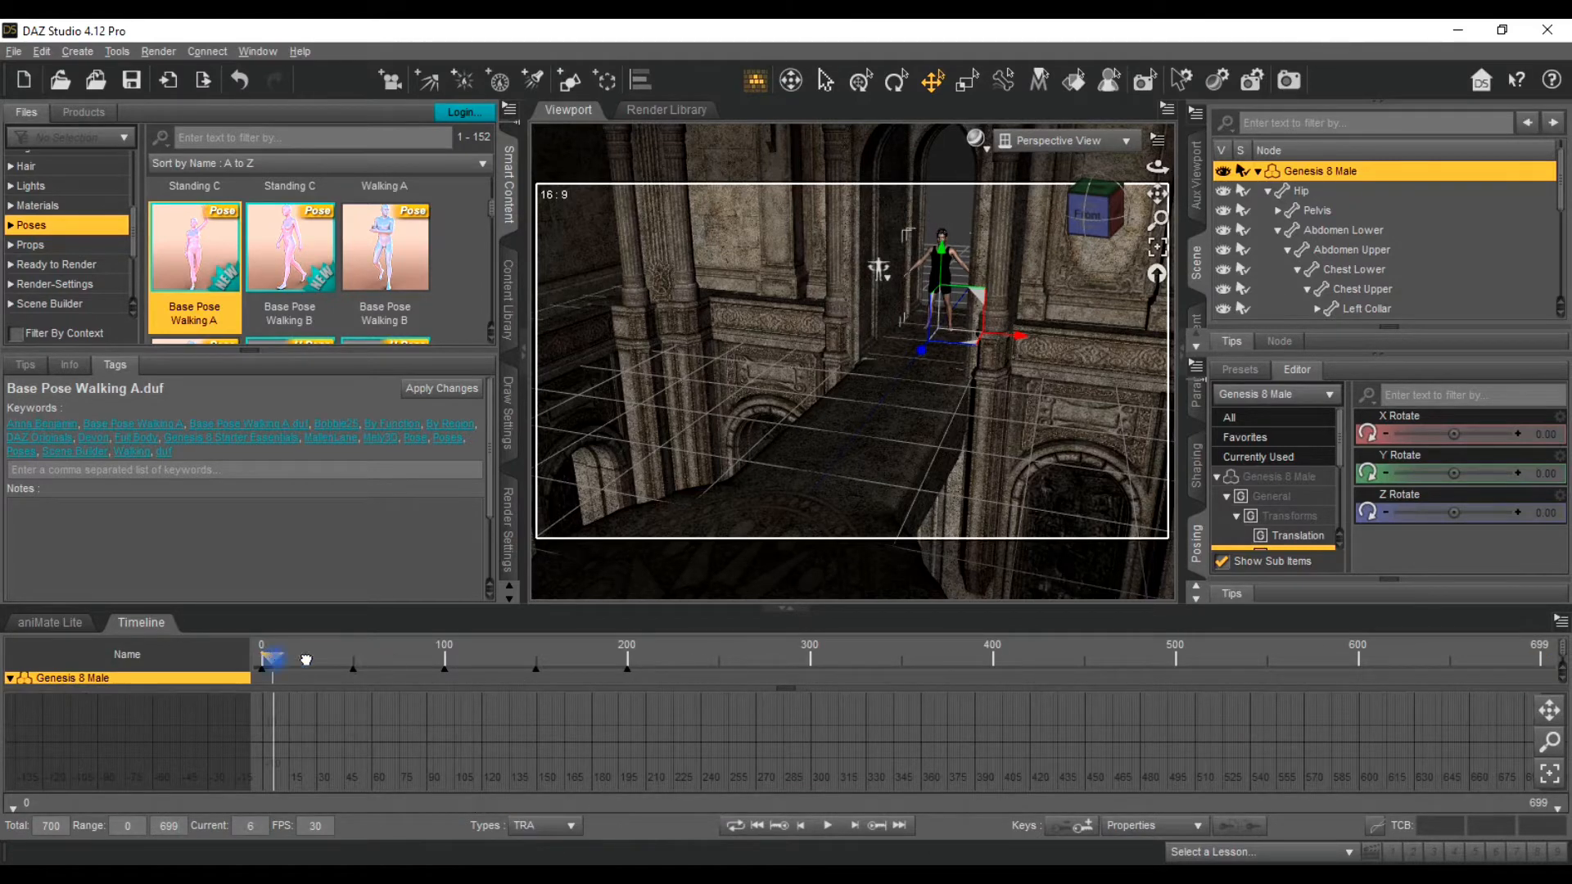
Step: Apply Base Pose Walking B to the male figure at frame 250 and move him further forward along the platform
{"action": "left_click_drag", "start_coordinate": [306, 660], "coordinate": [702, 646]}
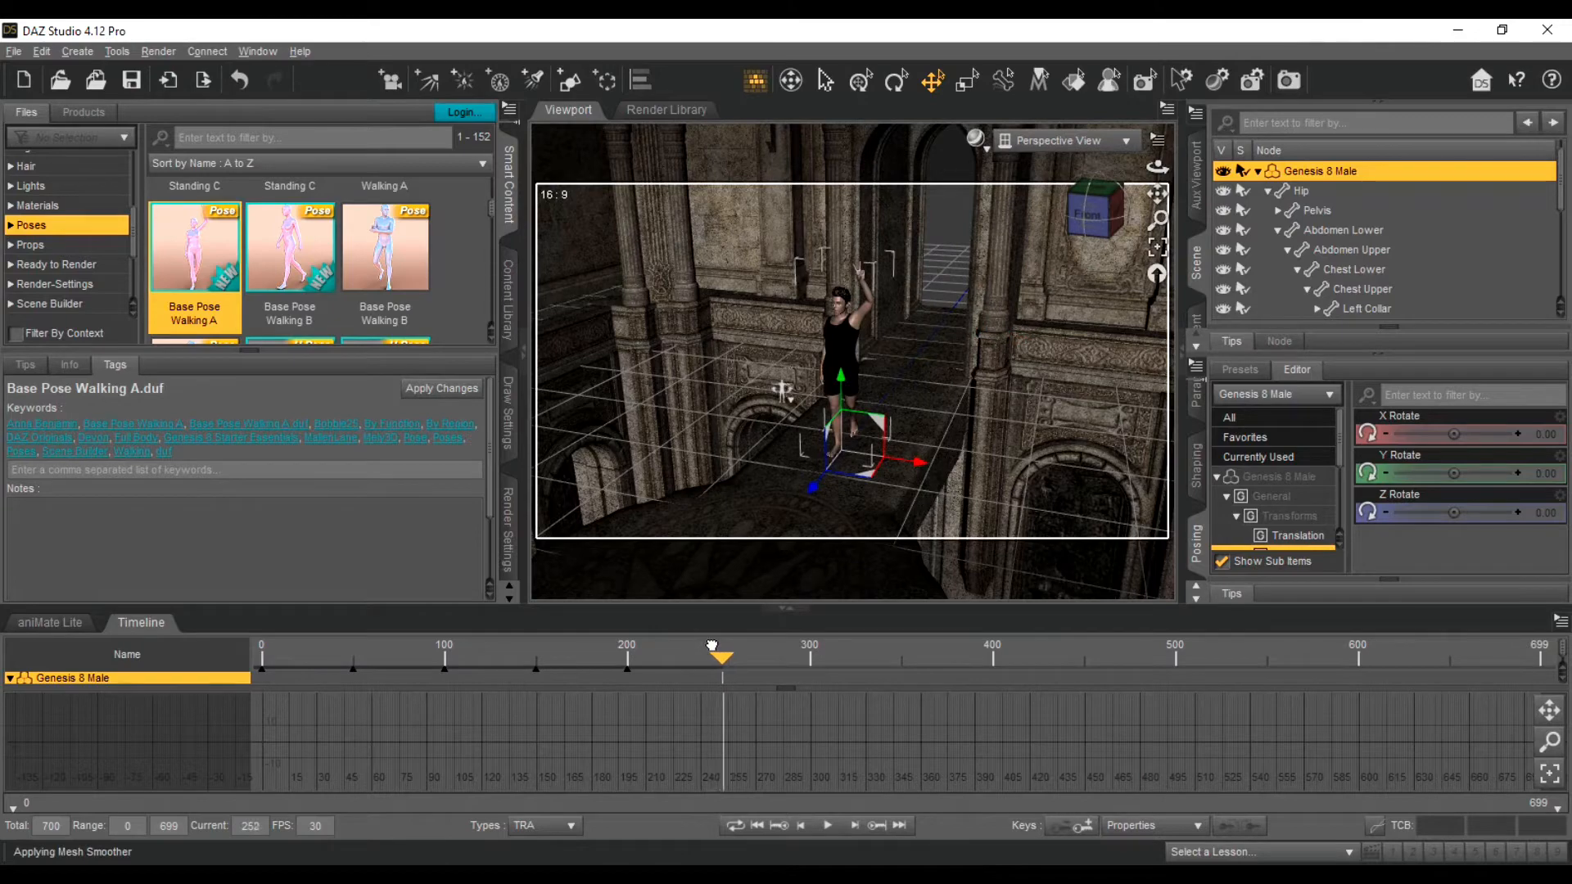
{"action": "scroll", "coordinate": [302, 273], "scroll_direction": "down", "scroll_amount": 2}
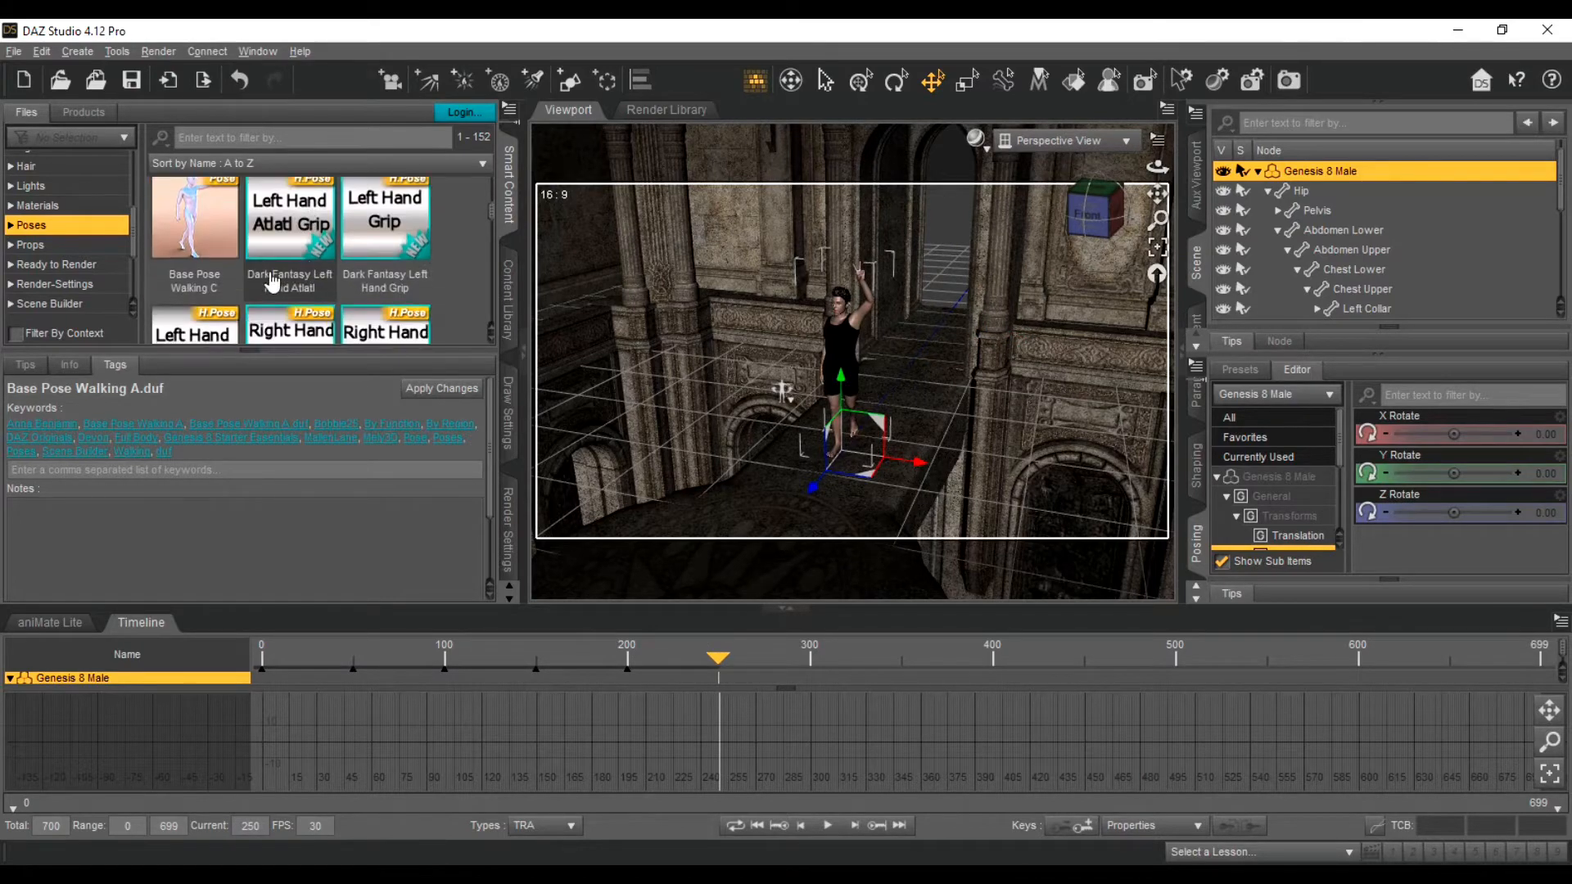
{"action": "scroll", "coordinate": [303, 273], "scroll_direction": "up", "scroll_amount": 3}
{"action": "left_click_drag", "start_coordinate": [358, 260], "coordinate": [836, 348]}
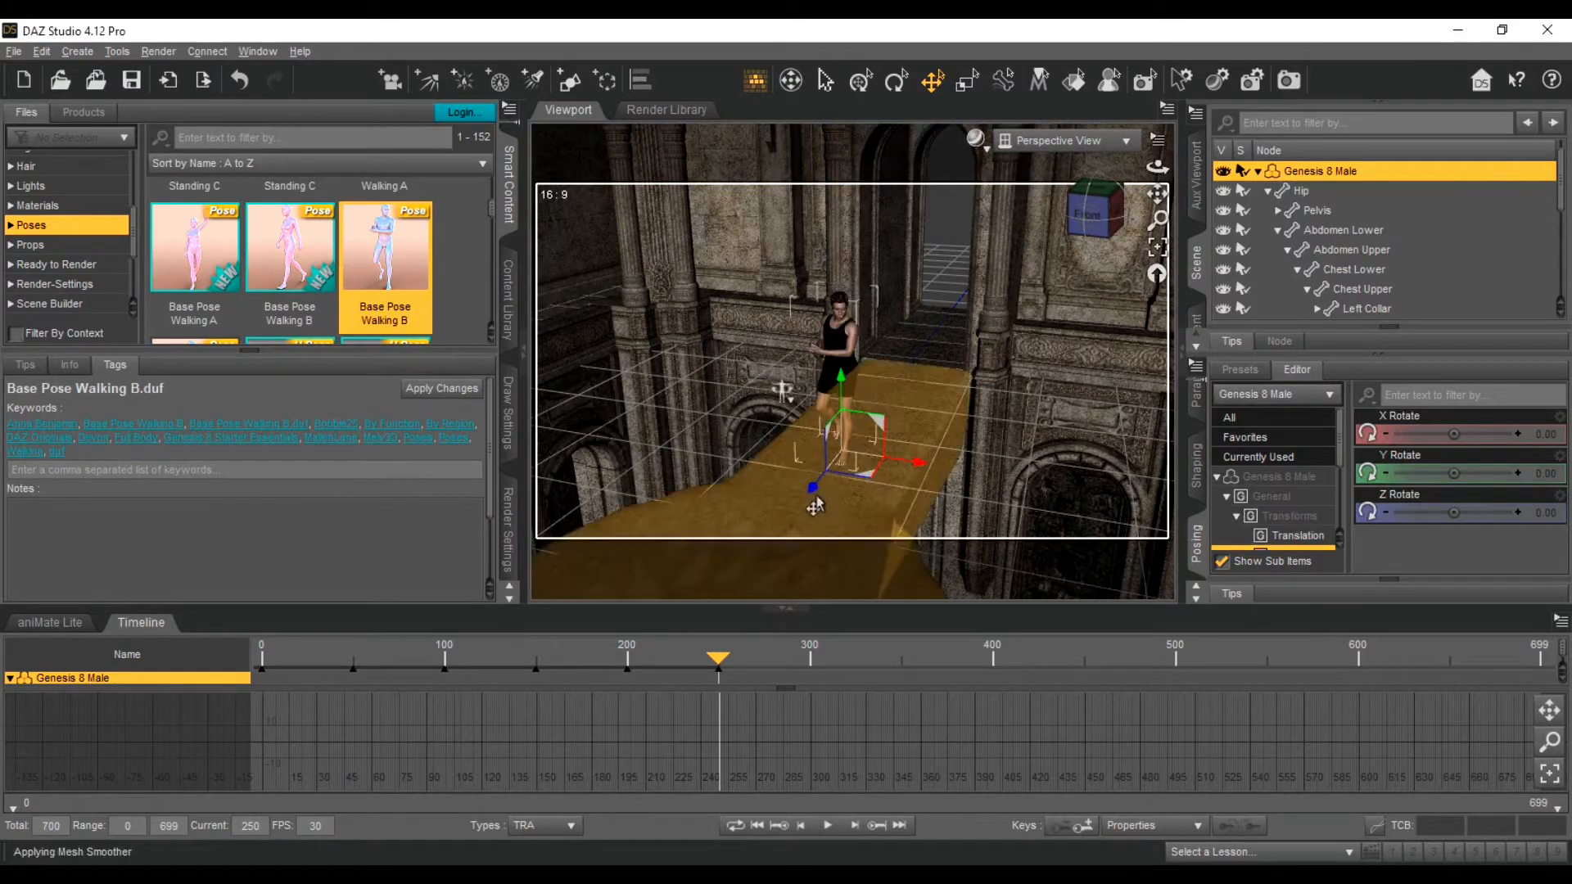
{"action": "mouse_move", "coordinate": [776, 534]}
{"action": "left_mouse_down"}
{"action": "mouse_move", "coordinate": [761, 542]}
{"action": "mouse_move", "coordinate": [785, 523]}
{"action": "left_mouse_up"}
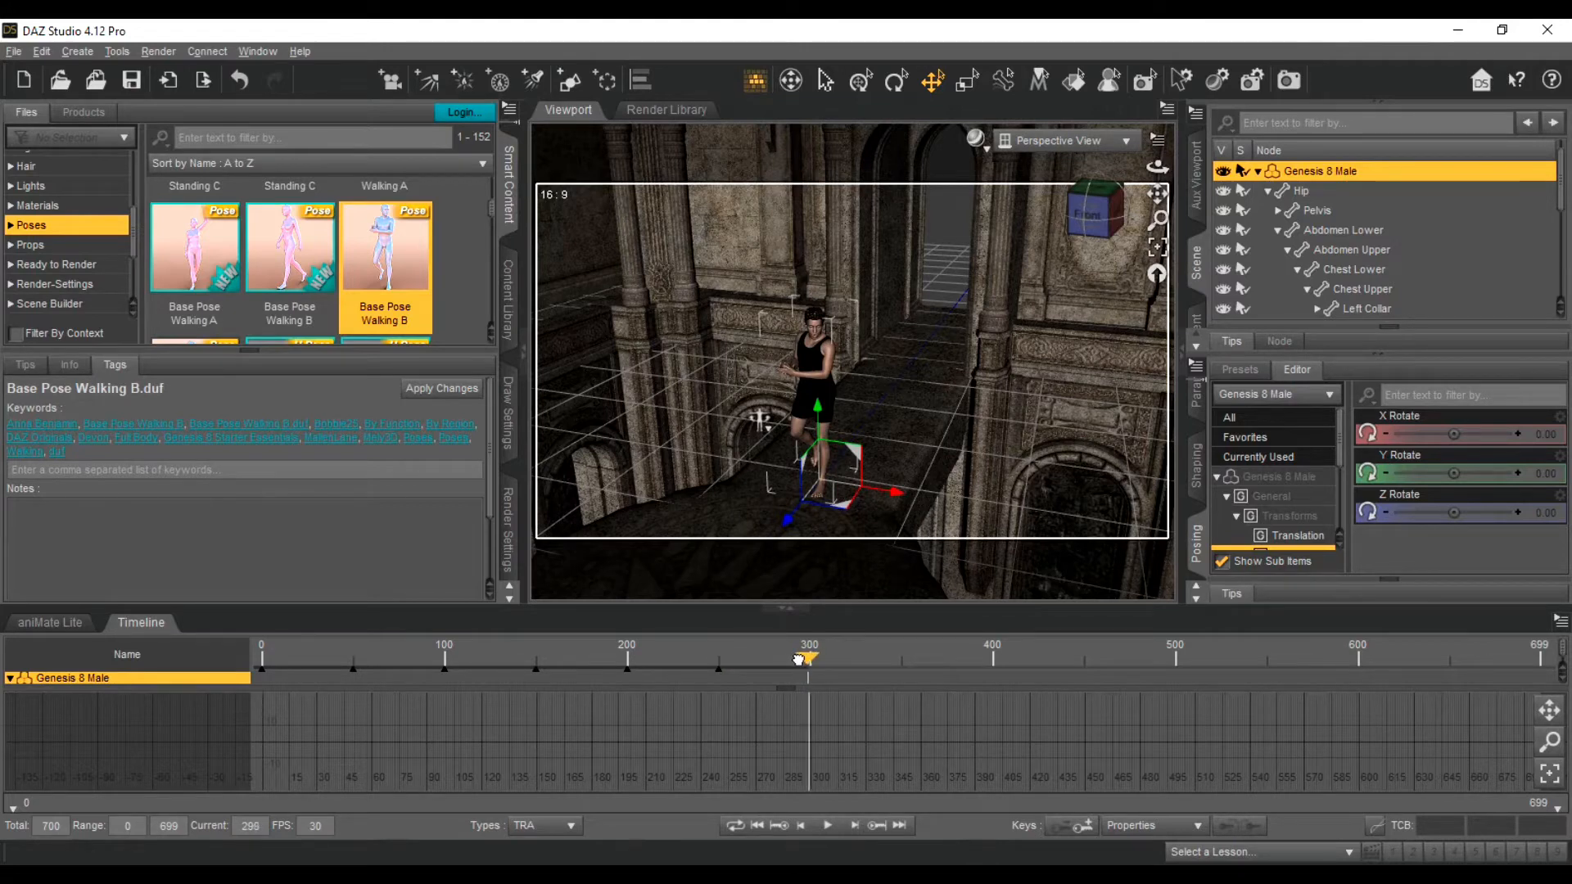
Step: Apply Base Pose Walking A to the male figure at frame 300 and move him further forward along the platform
{"action": "scroll", "coordinate": [256, 276], "scroll_direction": "down", "scroll_amount": 10}
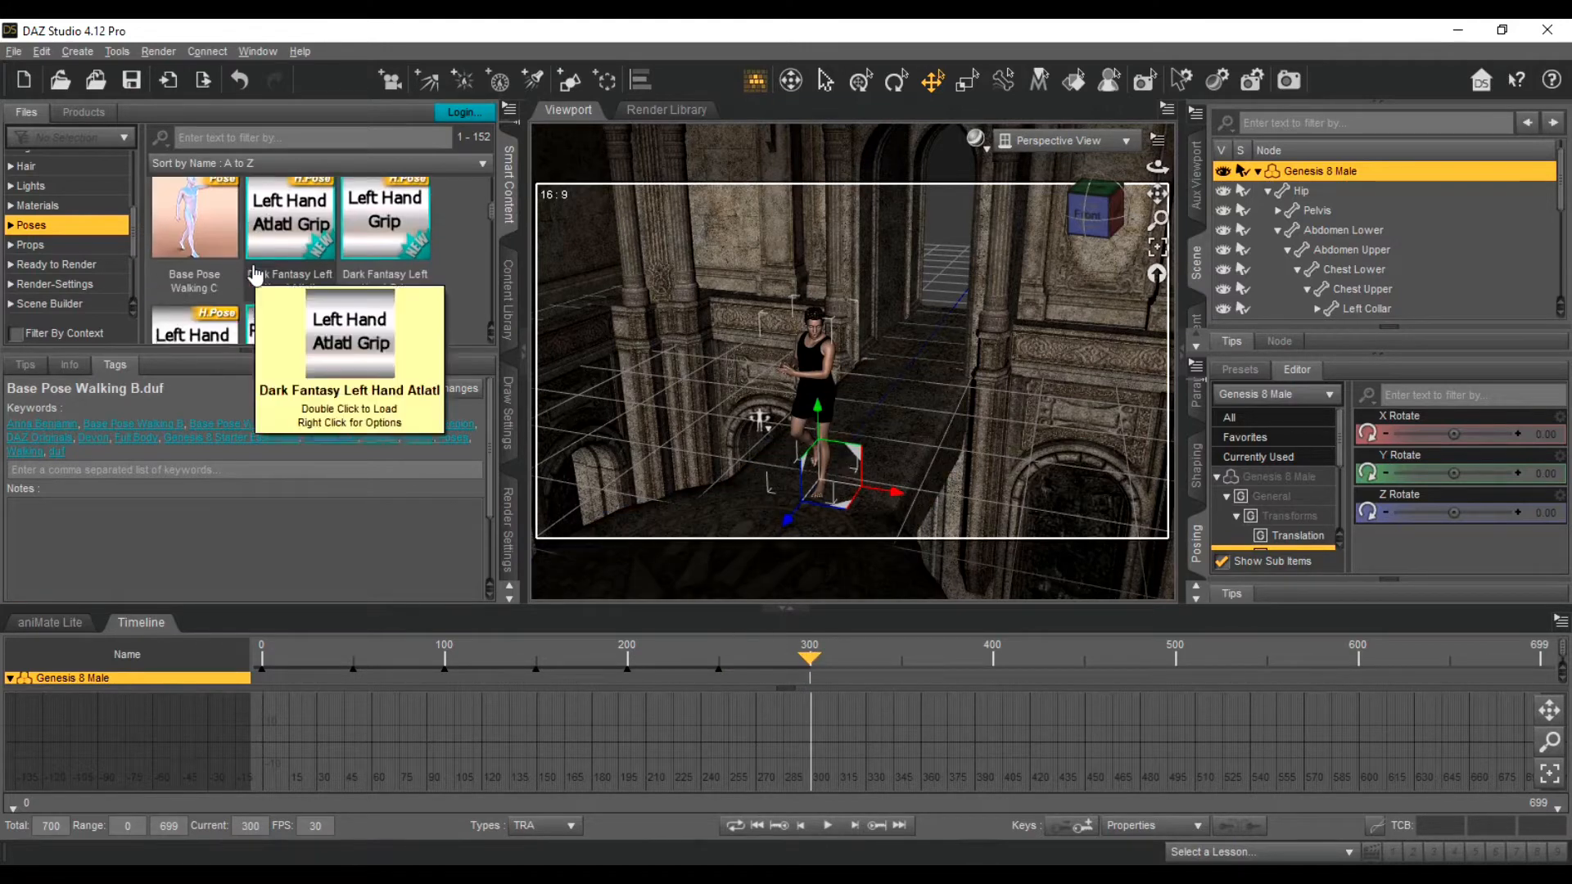
{"action": "scroll", "coordinate": [257, 276], "scroll_direction": "down", "scroll_amount": 3}
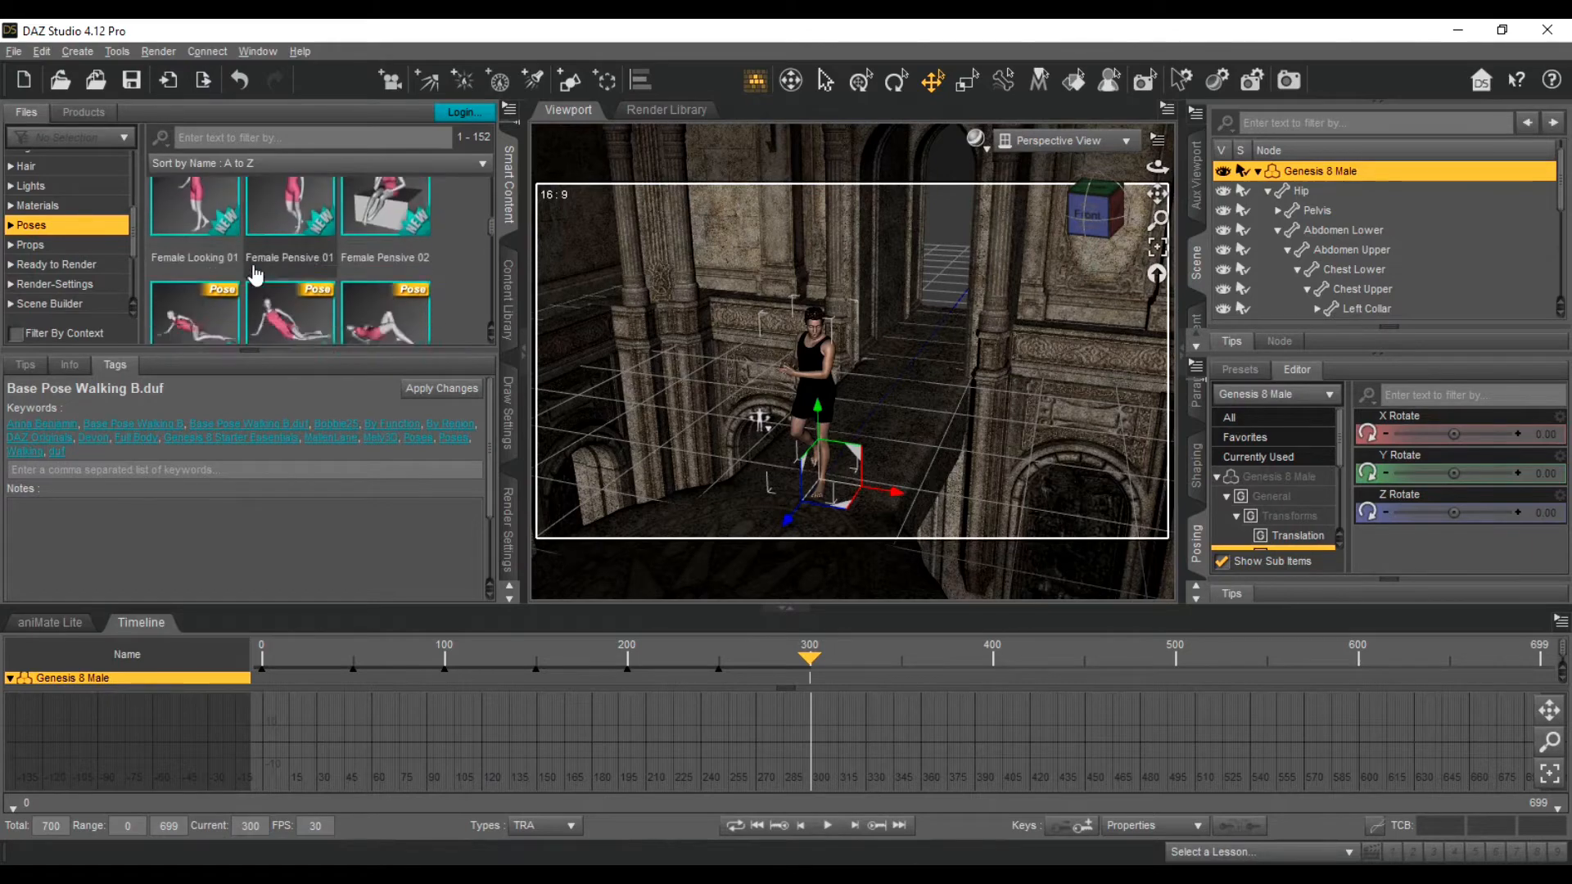
{"action": "scroll", "coordinate": [189, 217], "scroll_direction": "up", "scroll_amount": 10}
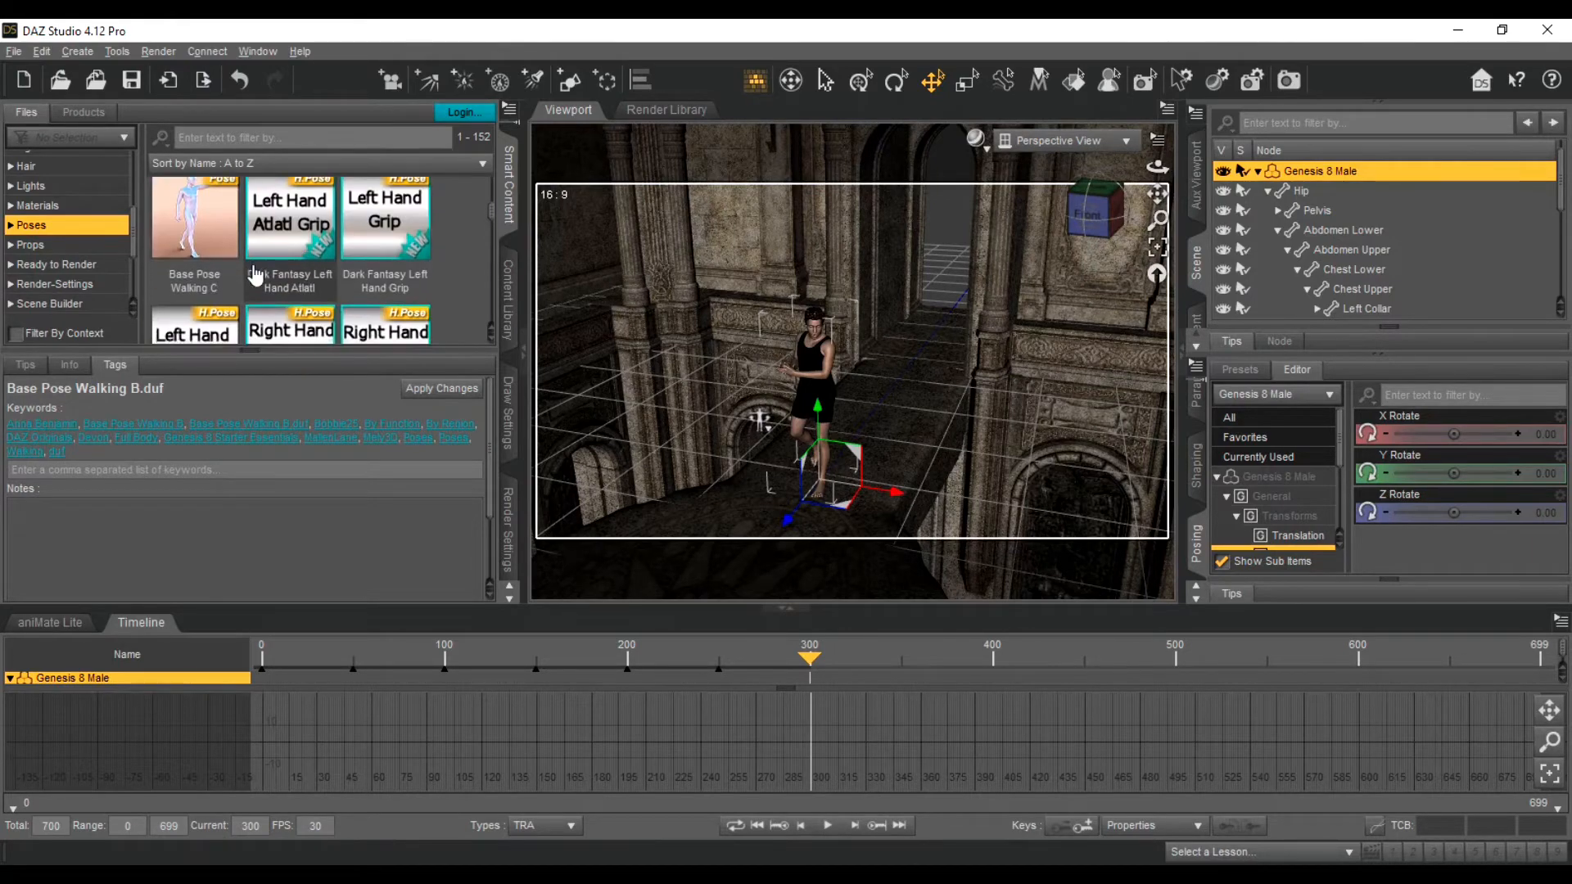
{"action": "scroll", "coordinate": [189, 217], "scroll_direction": "up", "scroll_amount": 2}
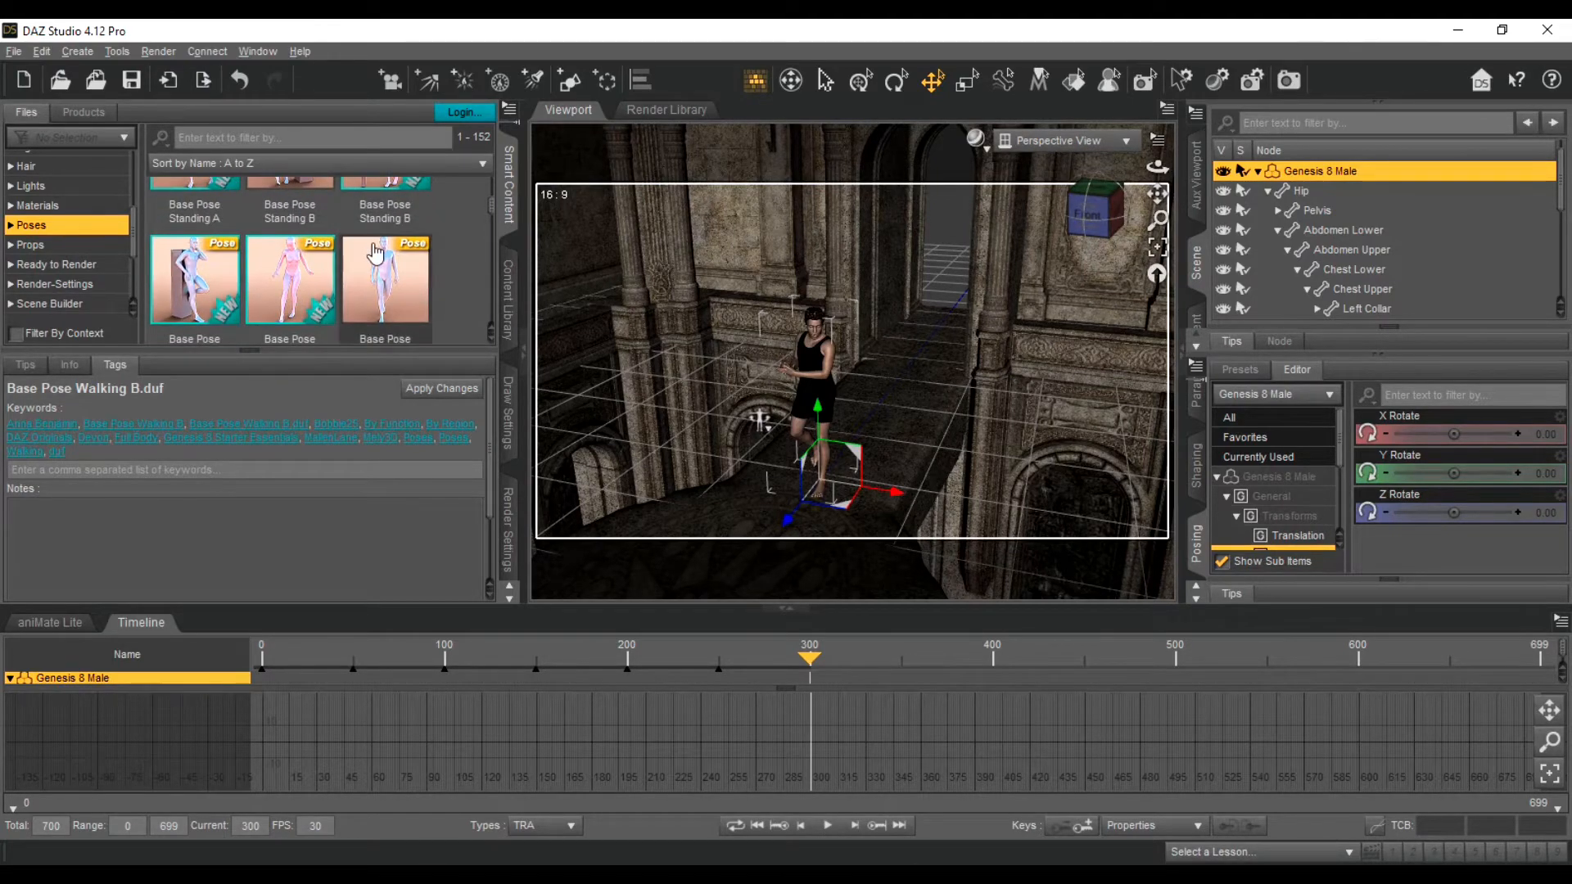
{"action": "double_click", "coordinate": [401, 287]}
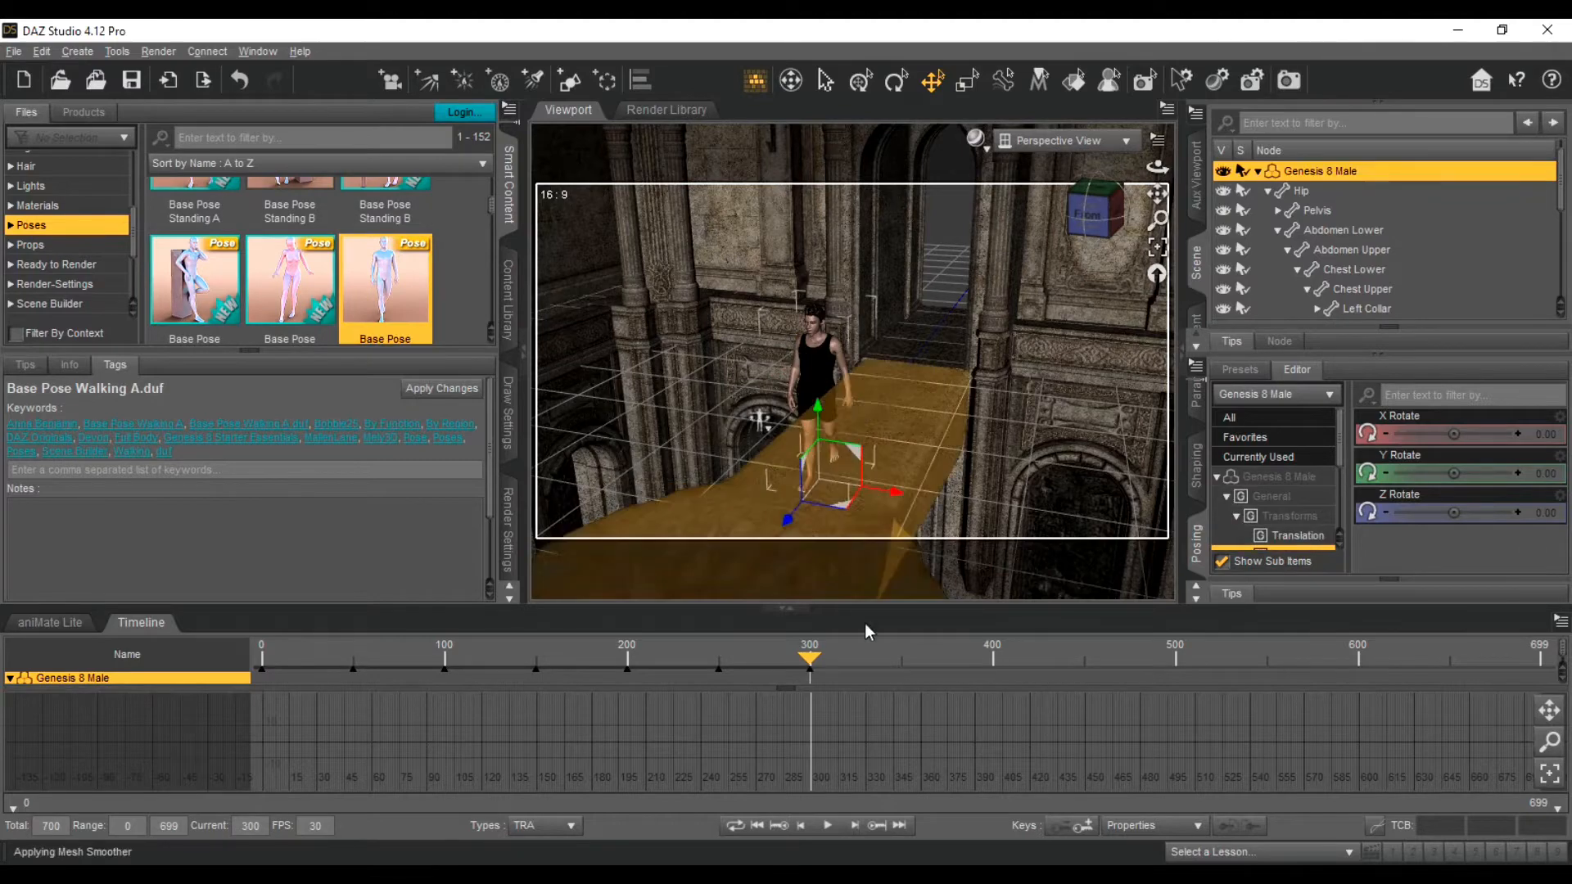
{"action": "left_click_drag", "start_coordinate": [787, 518], "coordinate": [749, 546]}
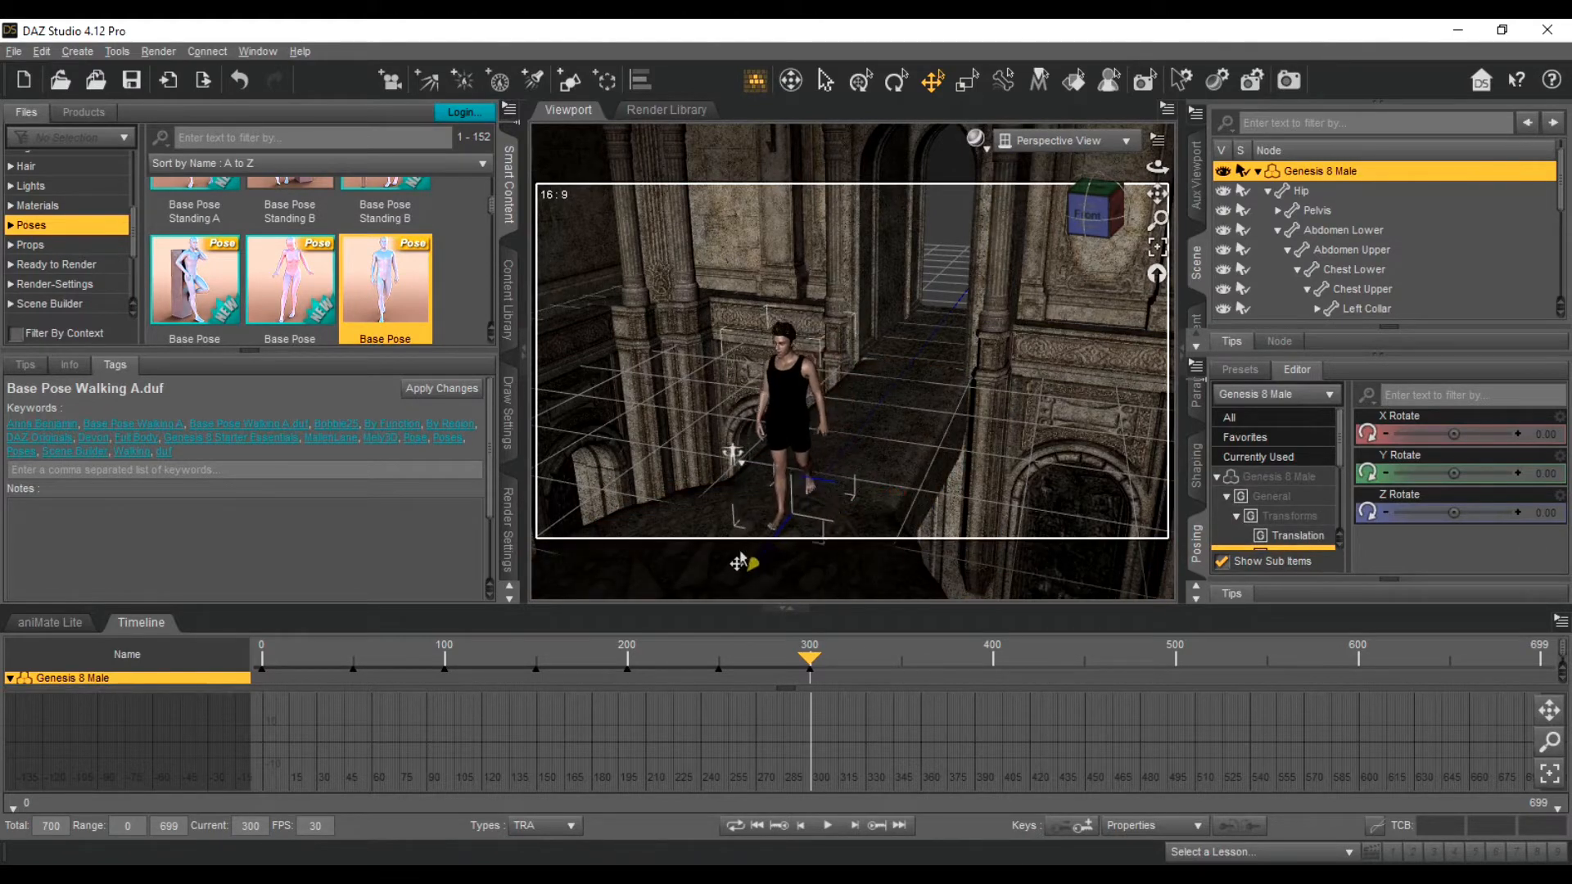
Step: Try Base Pose Walking C on the male figure at frame 351
{"action": "scroll", "coordinate": [339, 299], "scroll_direction": "up", "scroll_amount": 2}
{"action": "scroll", "coordinate": [339, 299], "scroll_direction": "up", "scroll_amount": 5}
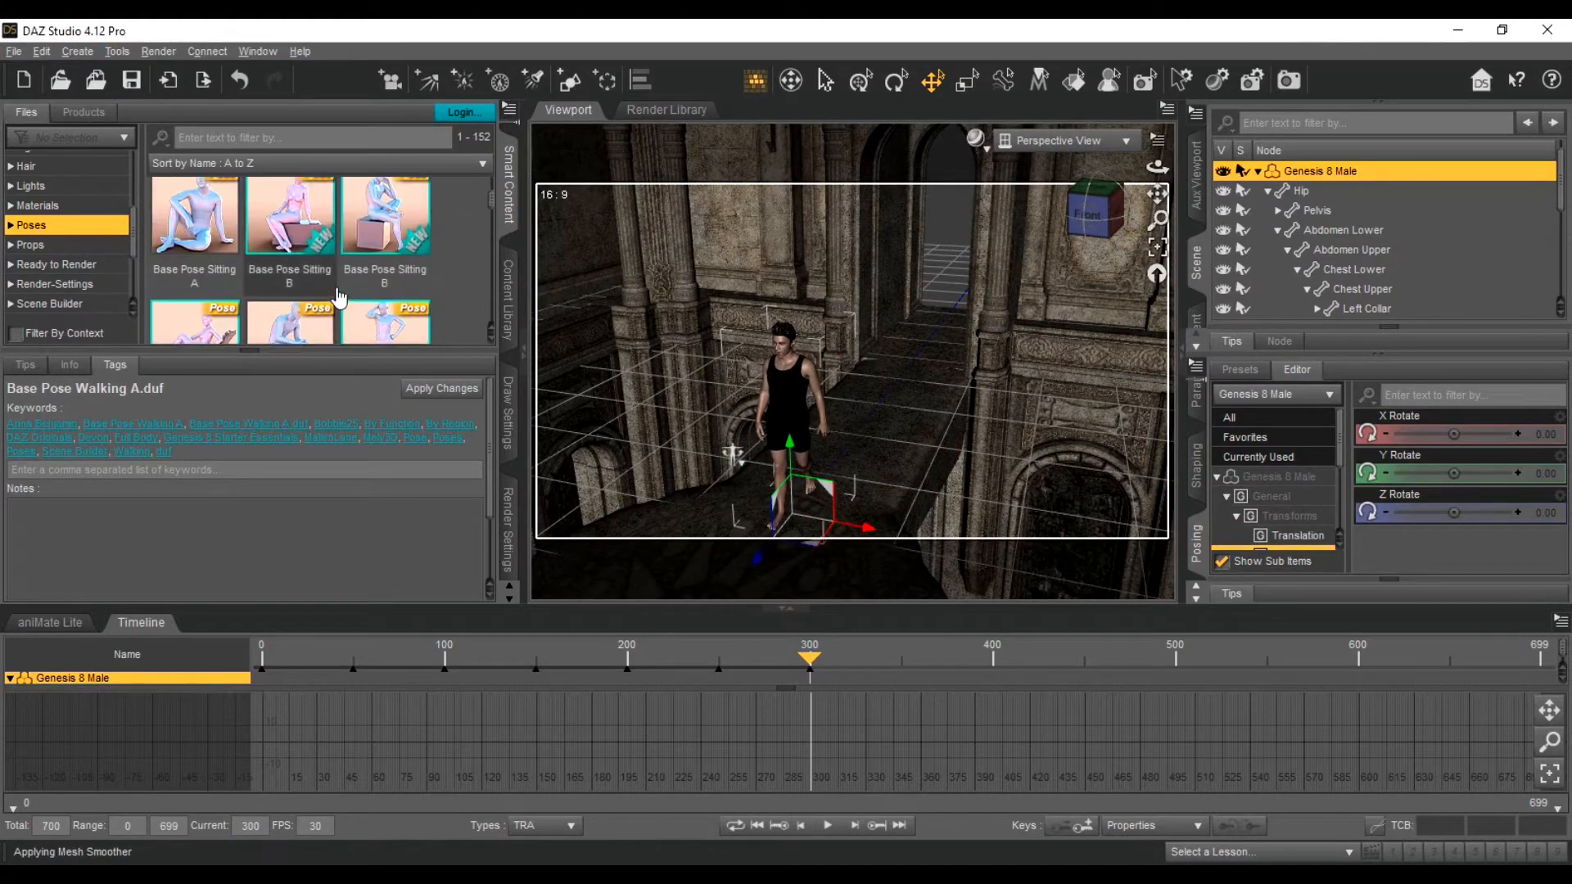
{"action": "scroll", "coordinate": [339, 298], "scroll_direction": "down", "scroll_amount": 5}
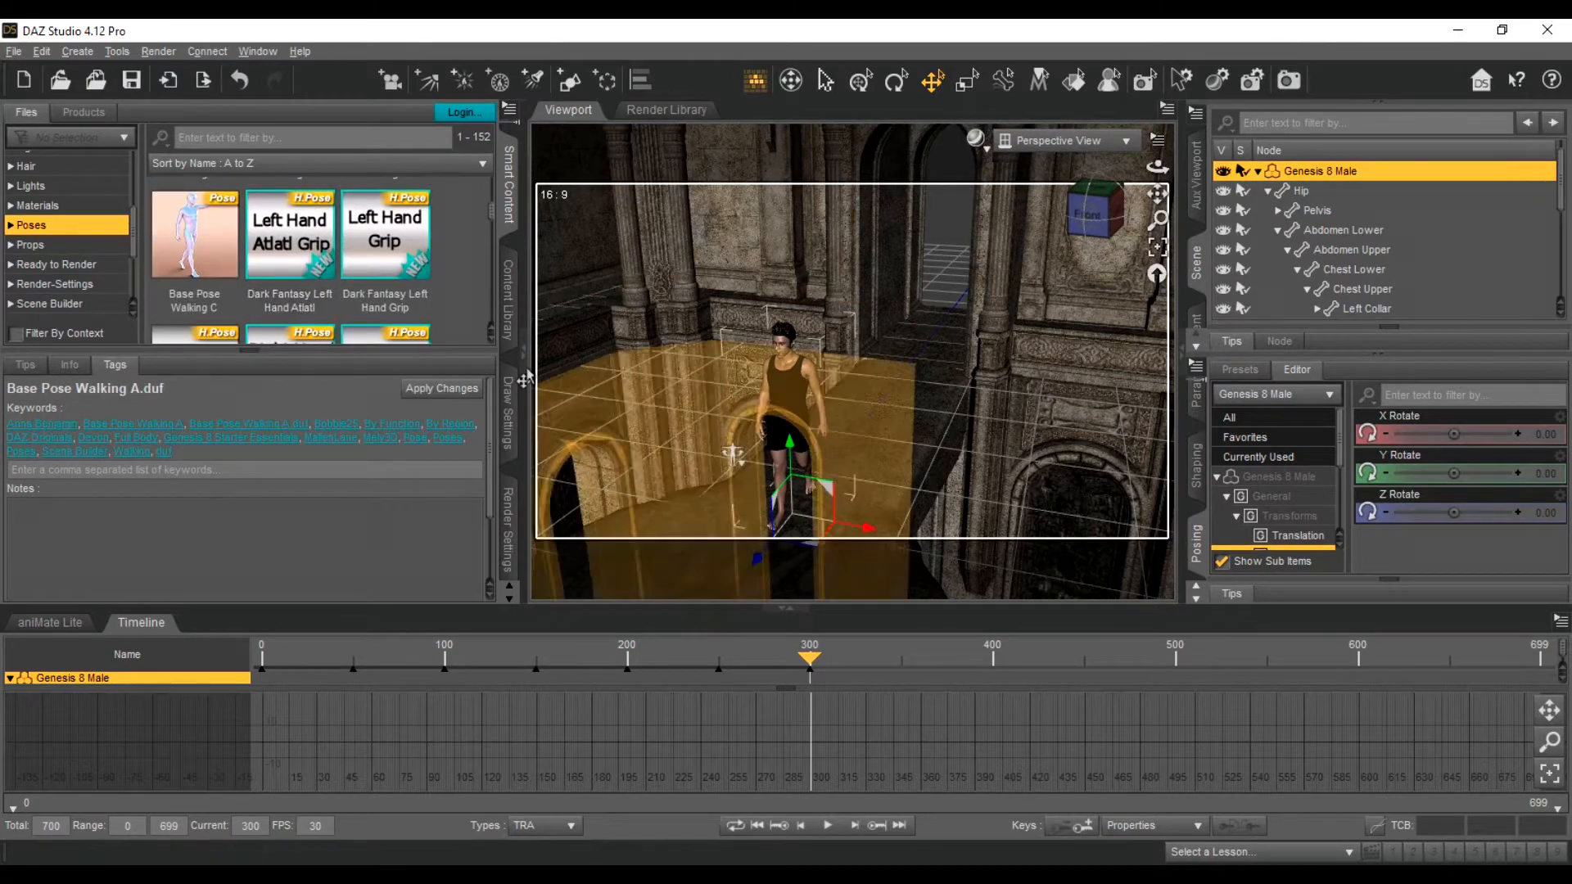
{"action": "mouse_move", "coordinate": [303, 311]}
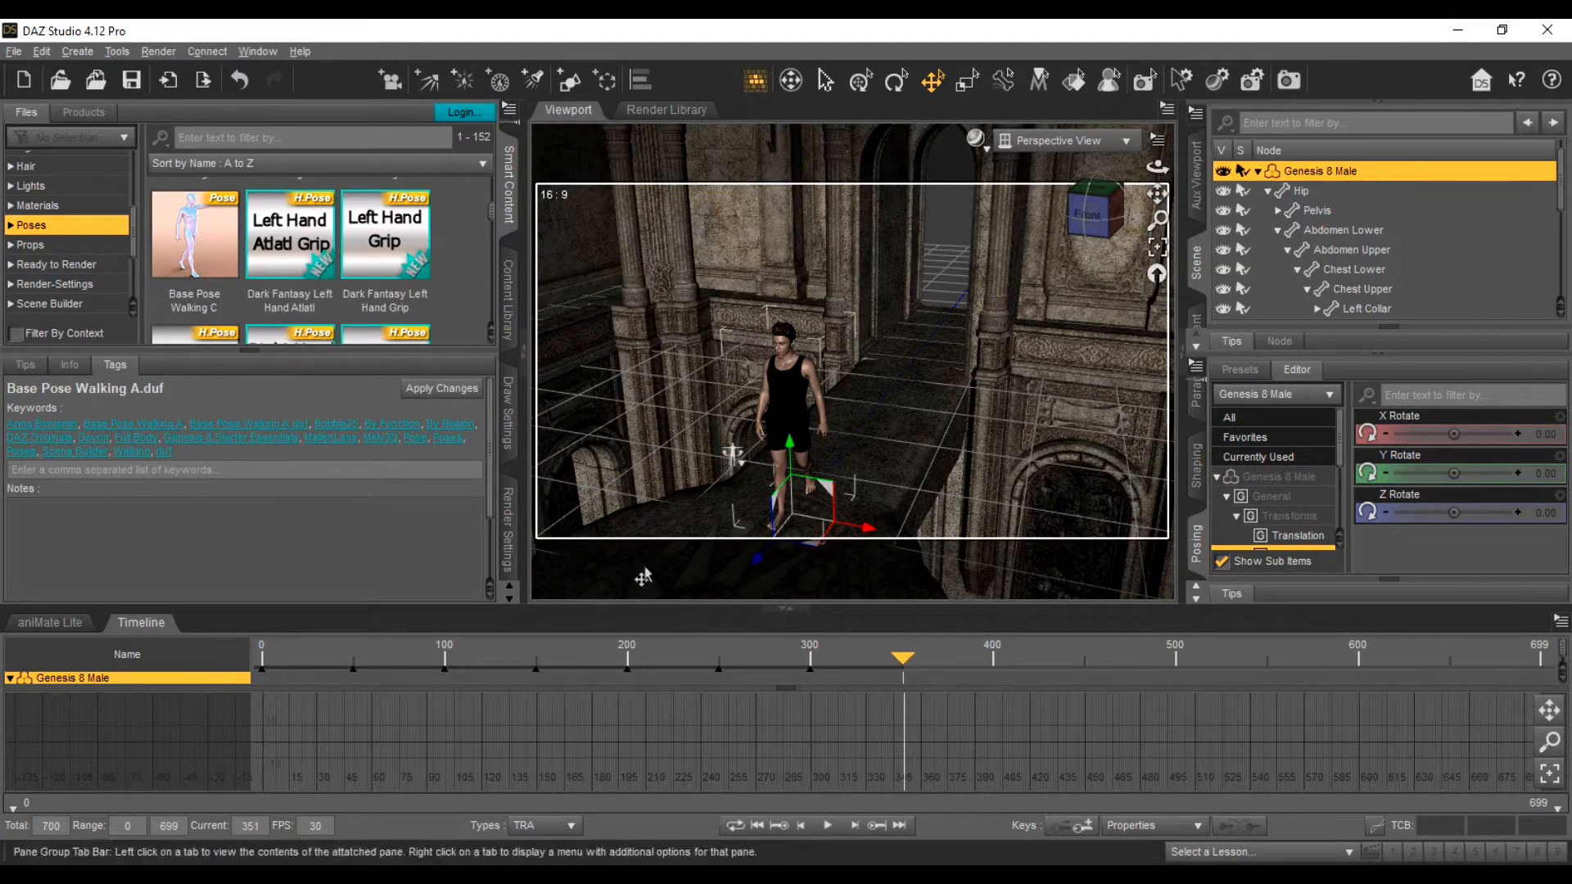
{"action": "left_click_drag", "start_coordinate": [194, 242], "coordinate": [777, 395]}
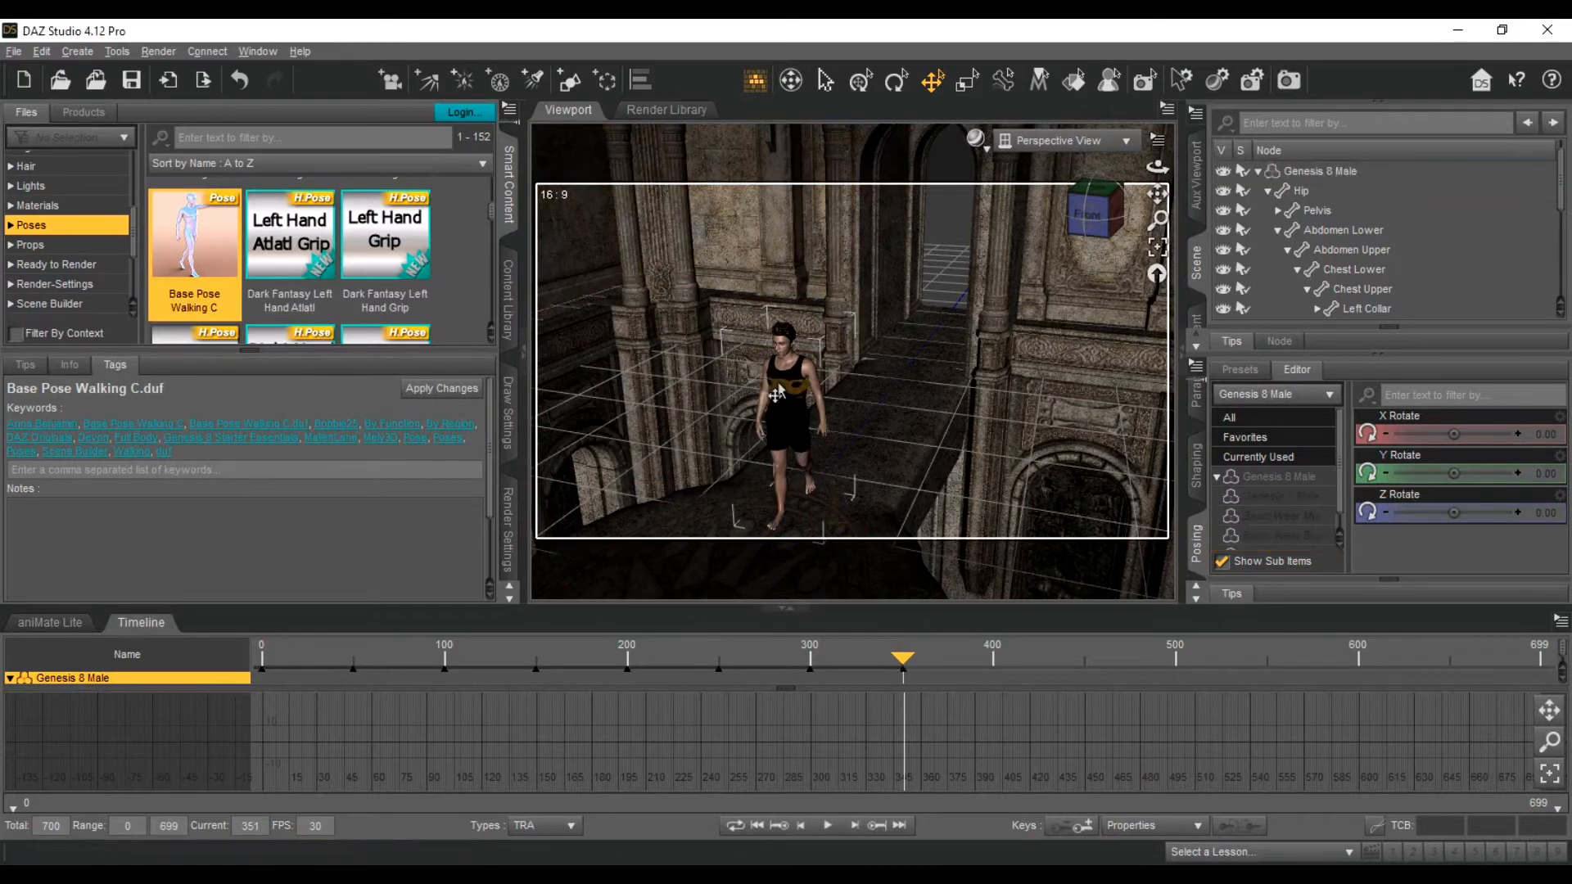
{"action": "scroll", "coordinate": [769, 516], "scroll_direction": "down", "scroll_amount": 3}
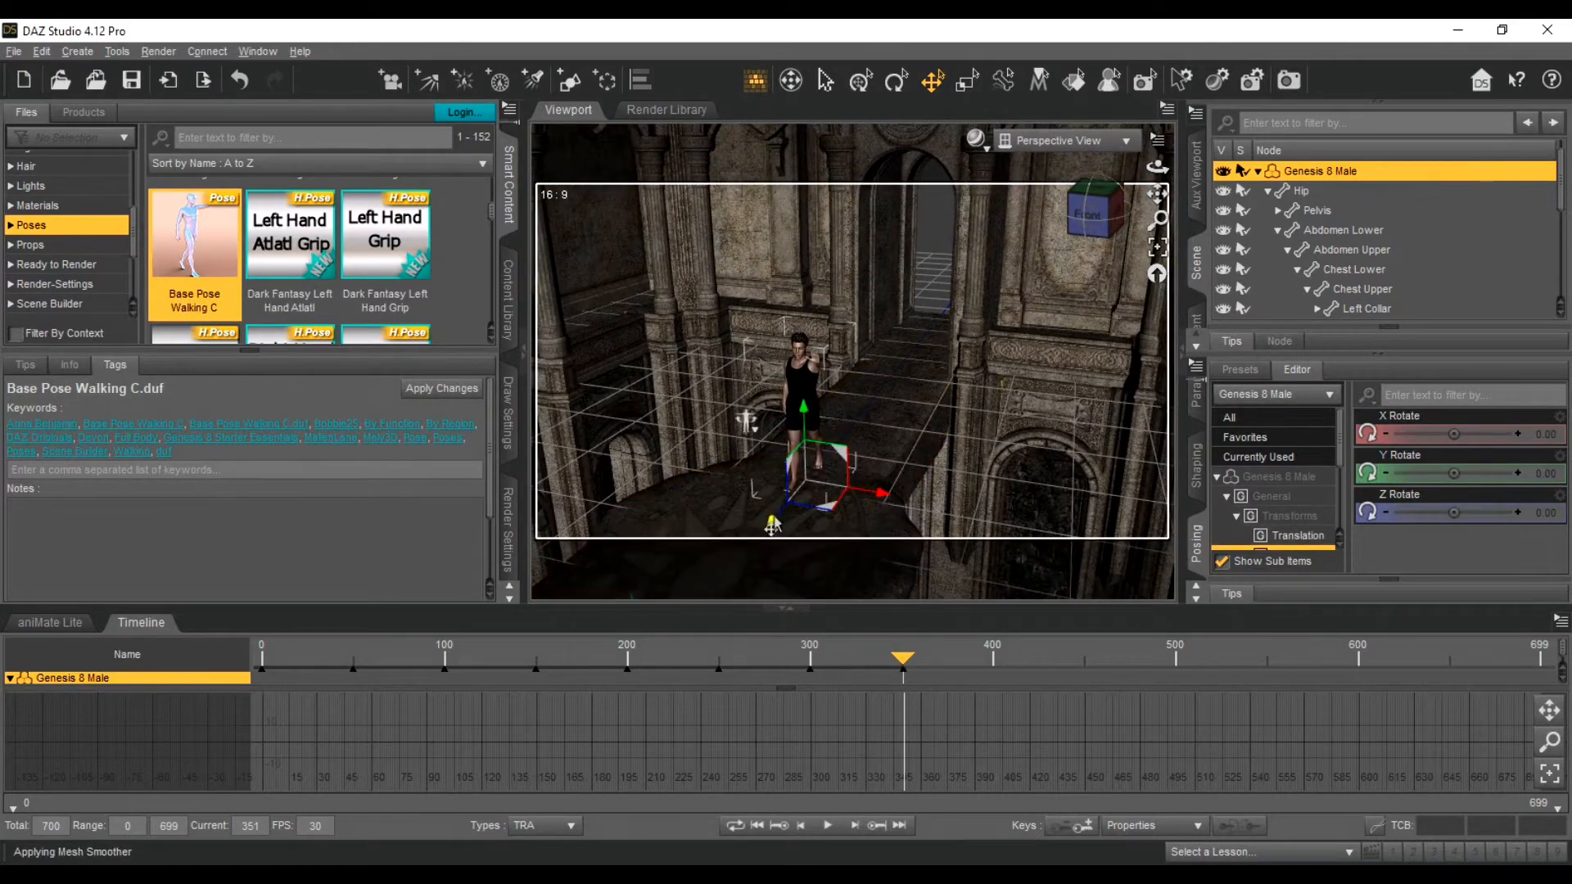
Step: Apply Base Pose Walking B to the male figure at frame 351 and move him slightly forward
{"action": "scroll", "coordinate": [327, 270], "scroll_direction": "up", "scroll_amount": 3}
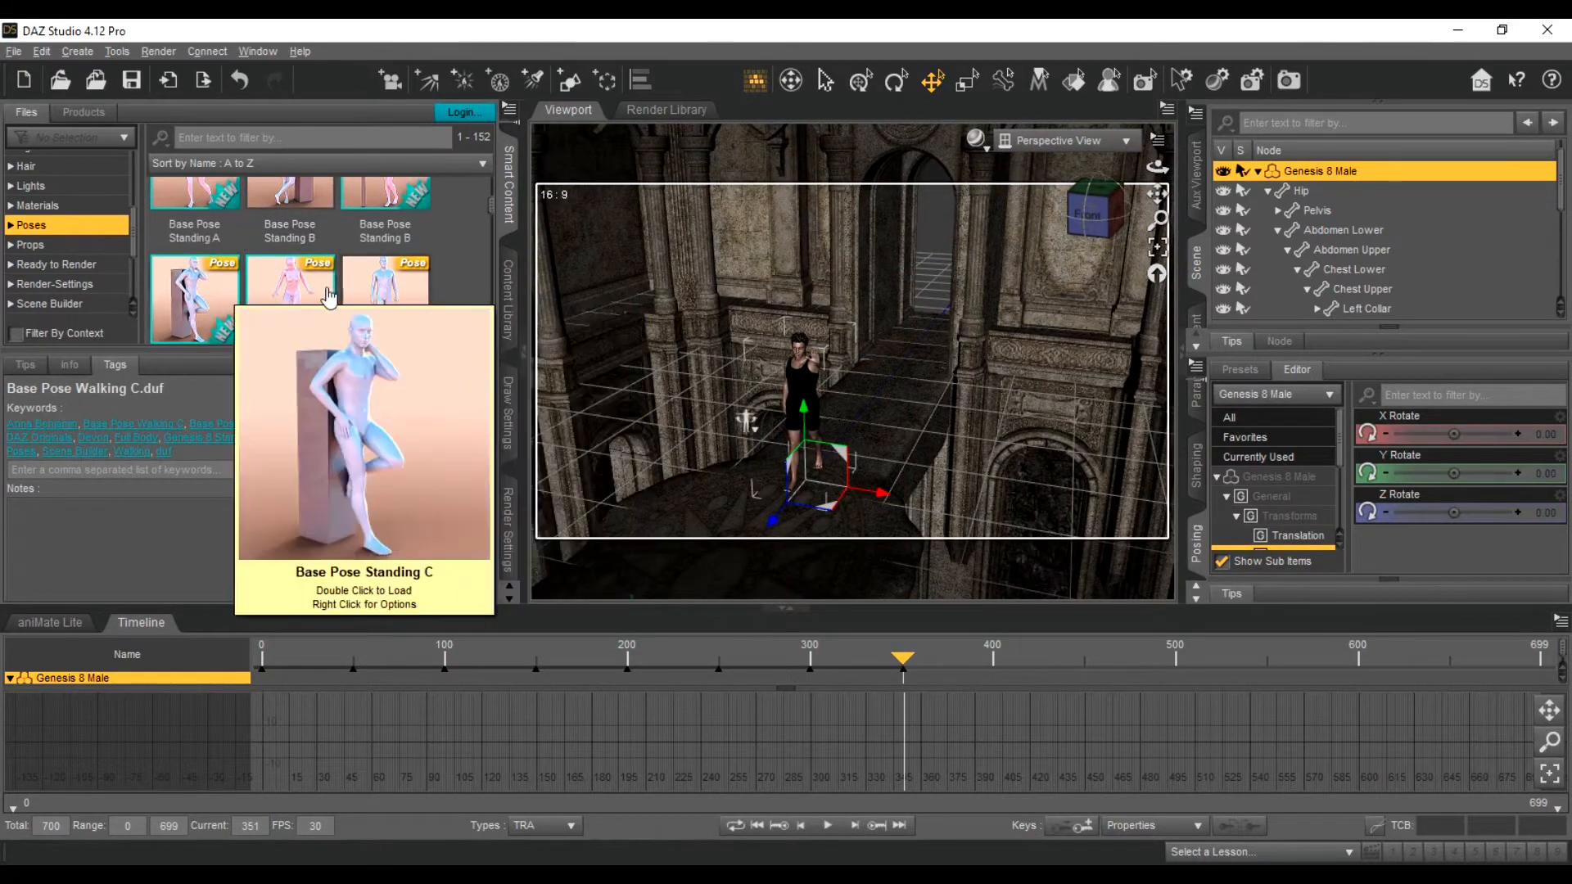
{"action": "scroll", "coordinate": [329, 298], "scroll_direction": "down", "scroll_amount": 2}
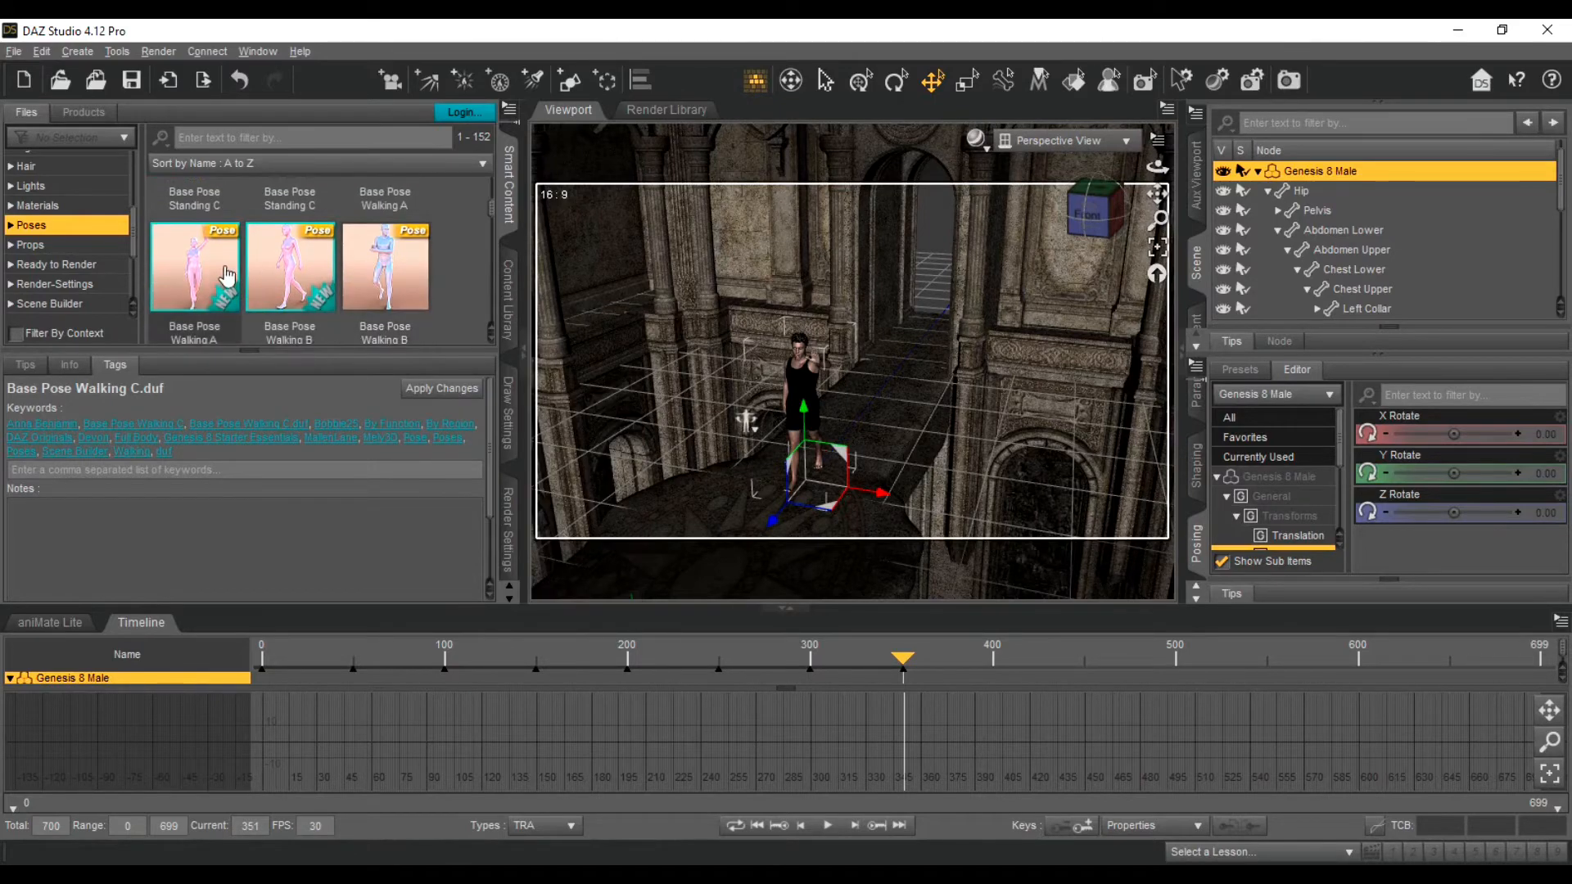
{"action": "left_click_drag", "start_coordinate": [291, 270], "coordinate": [767, 537]}
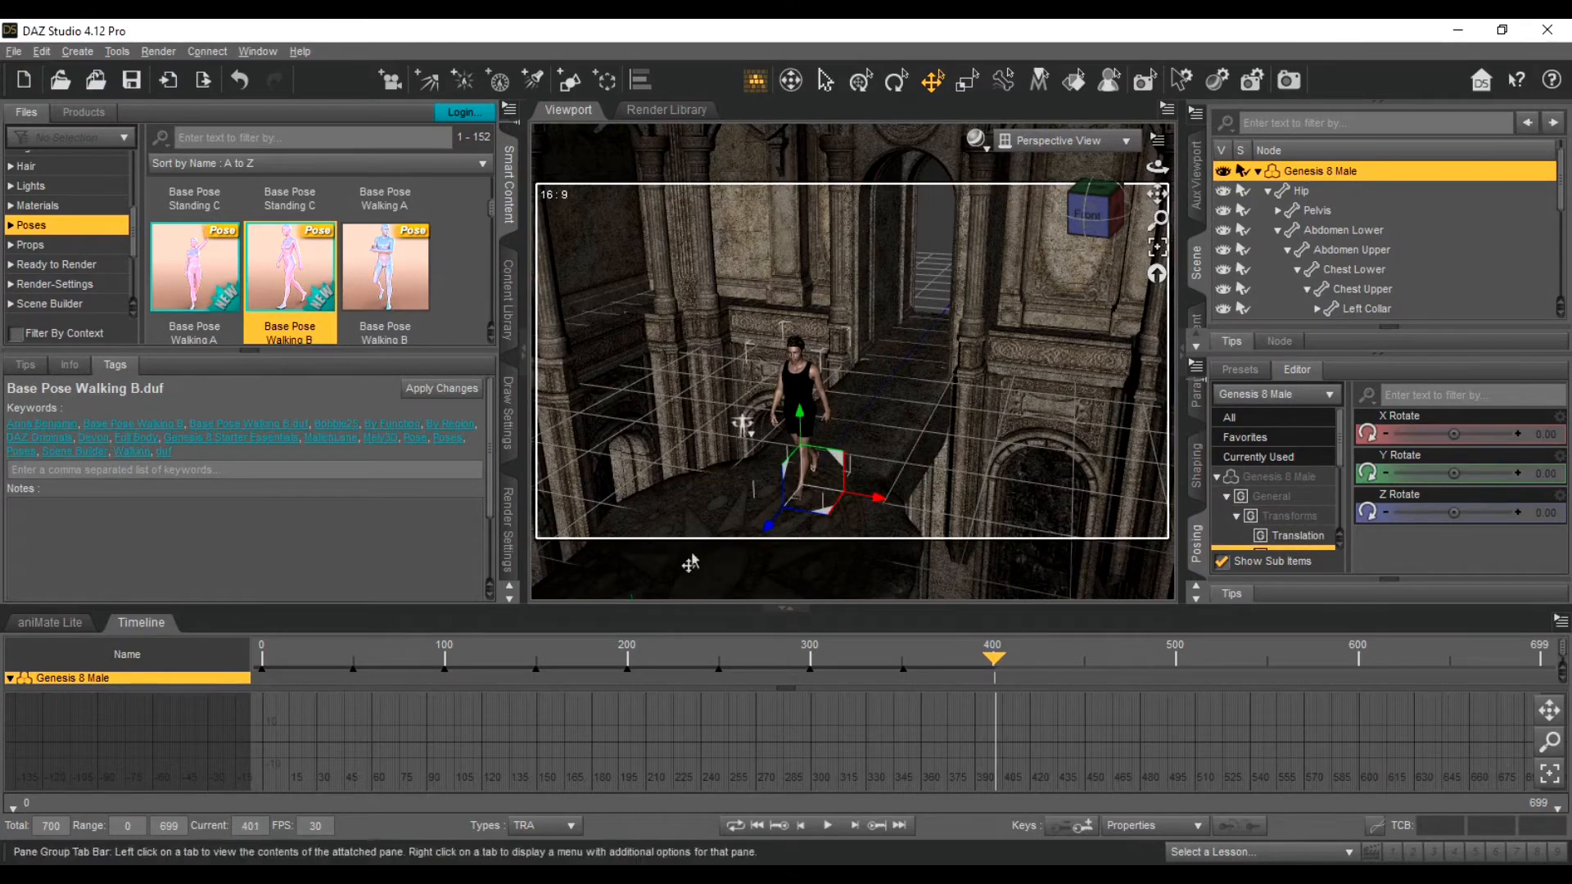
Step: Apply Base Pose Walking A to the male figure at frame 401 and move him forward across the platform
{"action": "scroll", "coordinate": [281, 278], "scroll_direction": "up", "scroll_amount": 2}
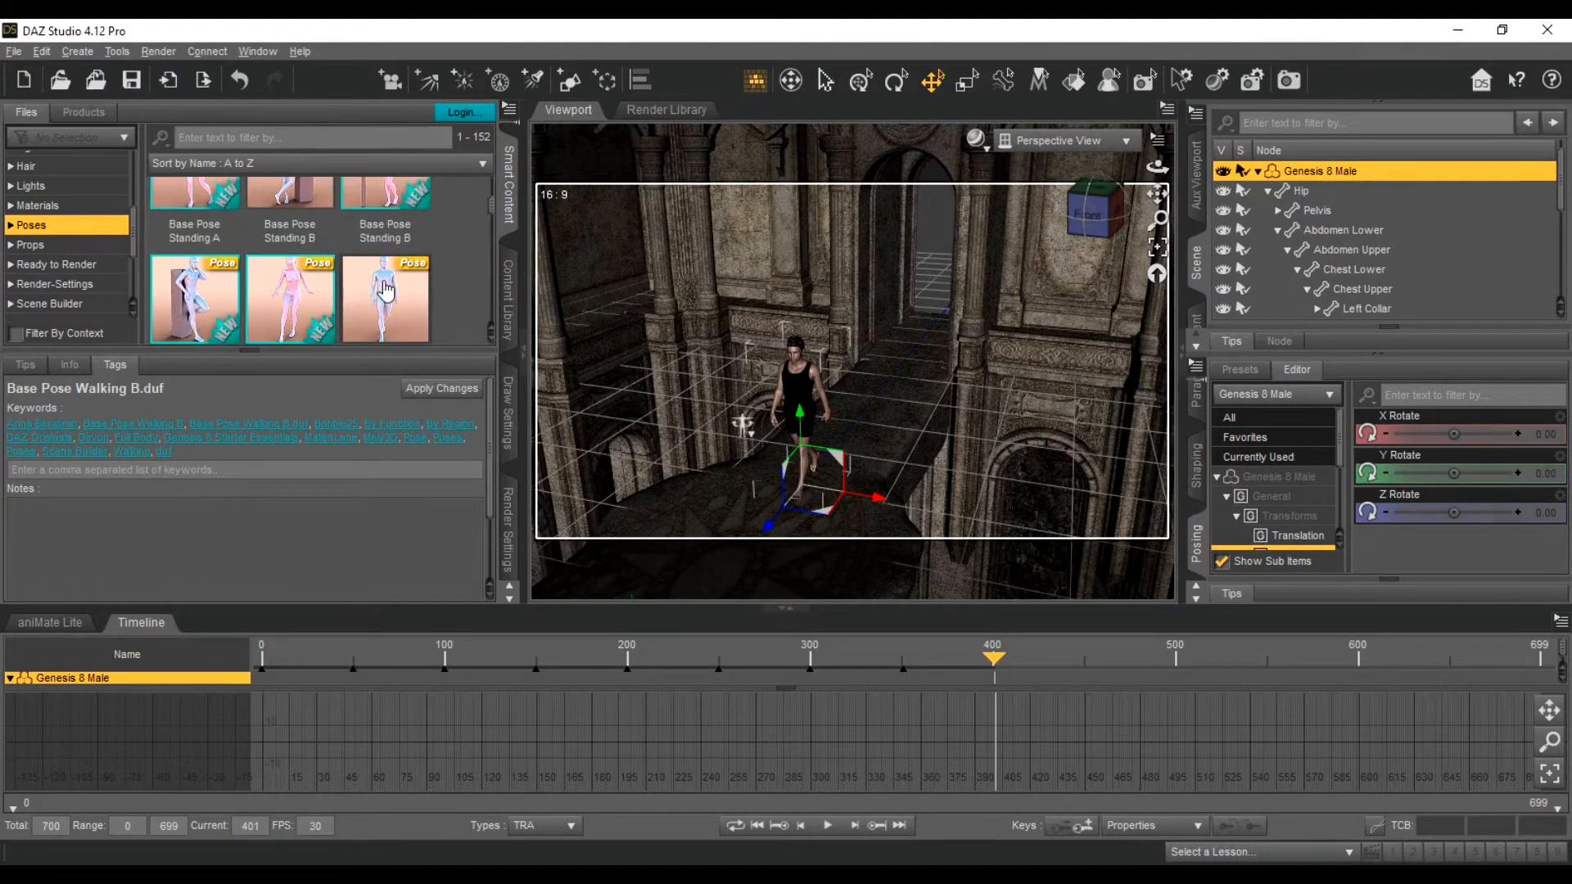
{"action": "left_click_drag", "start_coordinate": [385, 295], "coordinate": [754, 543]}
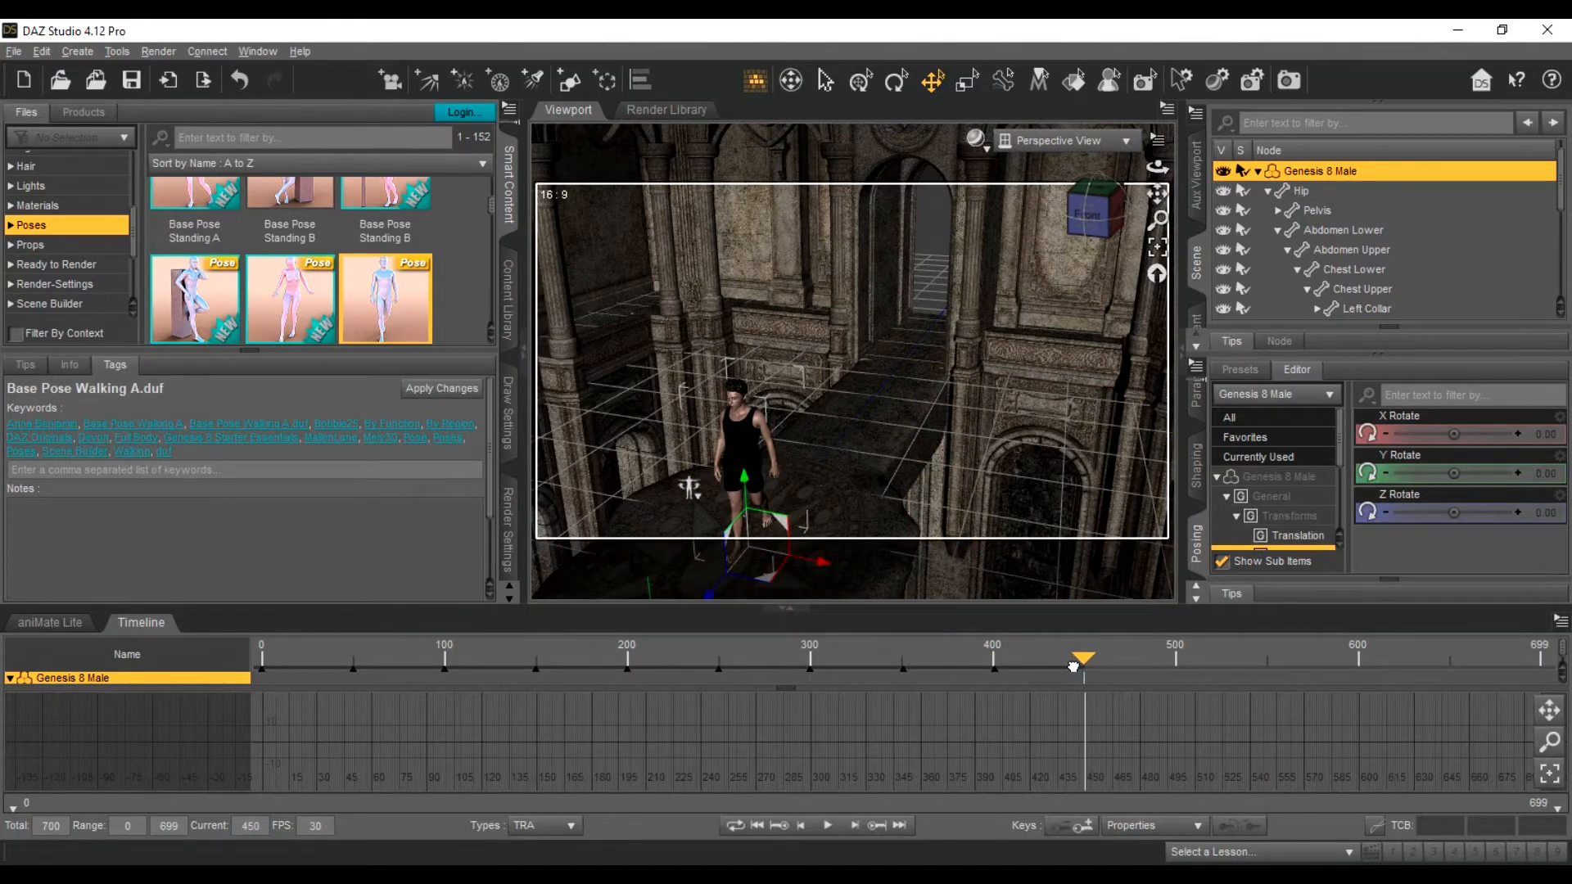
Step: Apply the Genesis 8 Male UV Prep Pose to the male figure at frame 450 and view him from the front
{"action": "scroll", "coordinate": [407, 280], "scroll_direction": "up", "scroll_amount": 5}
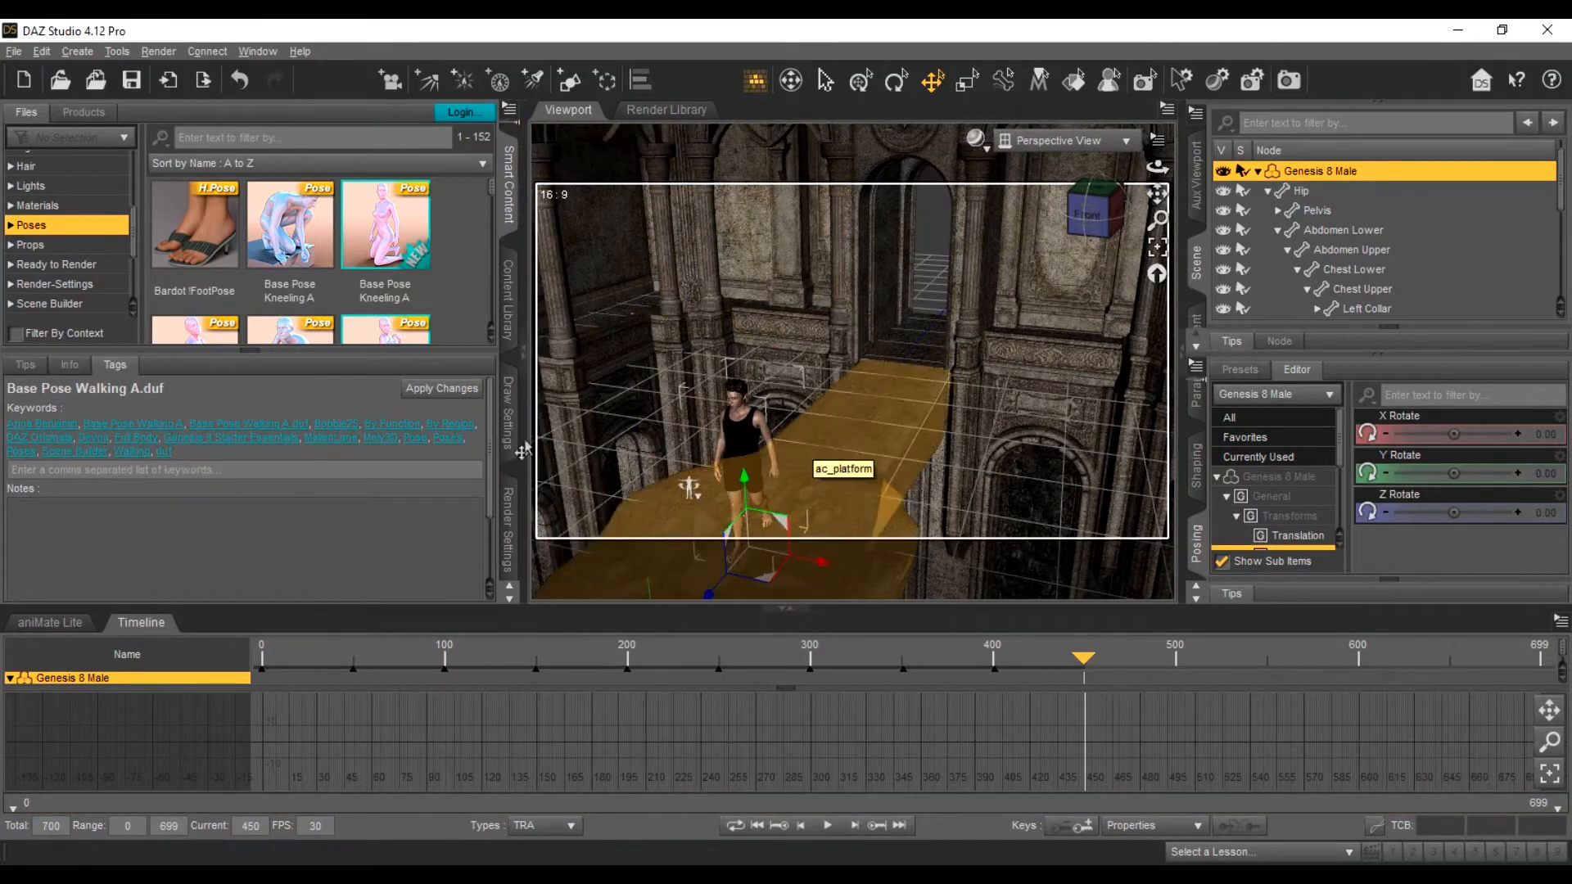
{"action": "scroll", "coordinate": [393, 259], "scroll_direction": "down", "scroll_amount": 5}
{"action": "scroll", "coordinate": [393, 259], "scroll_direction": "down", "scroll_amount": 10}
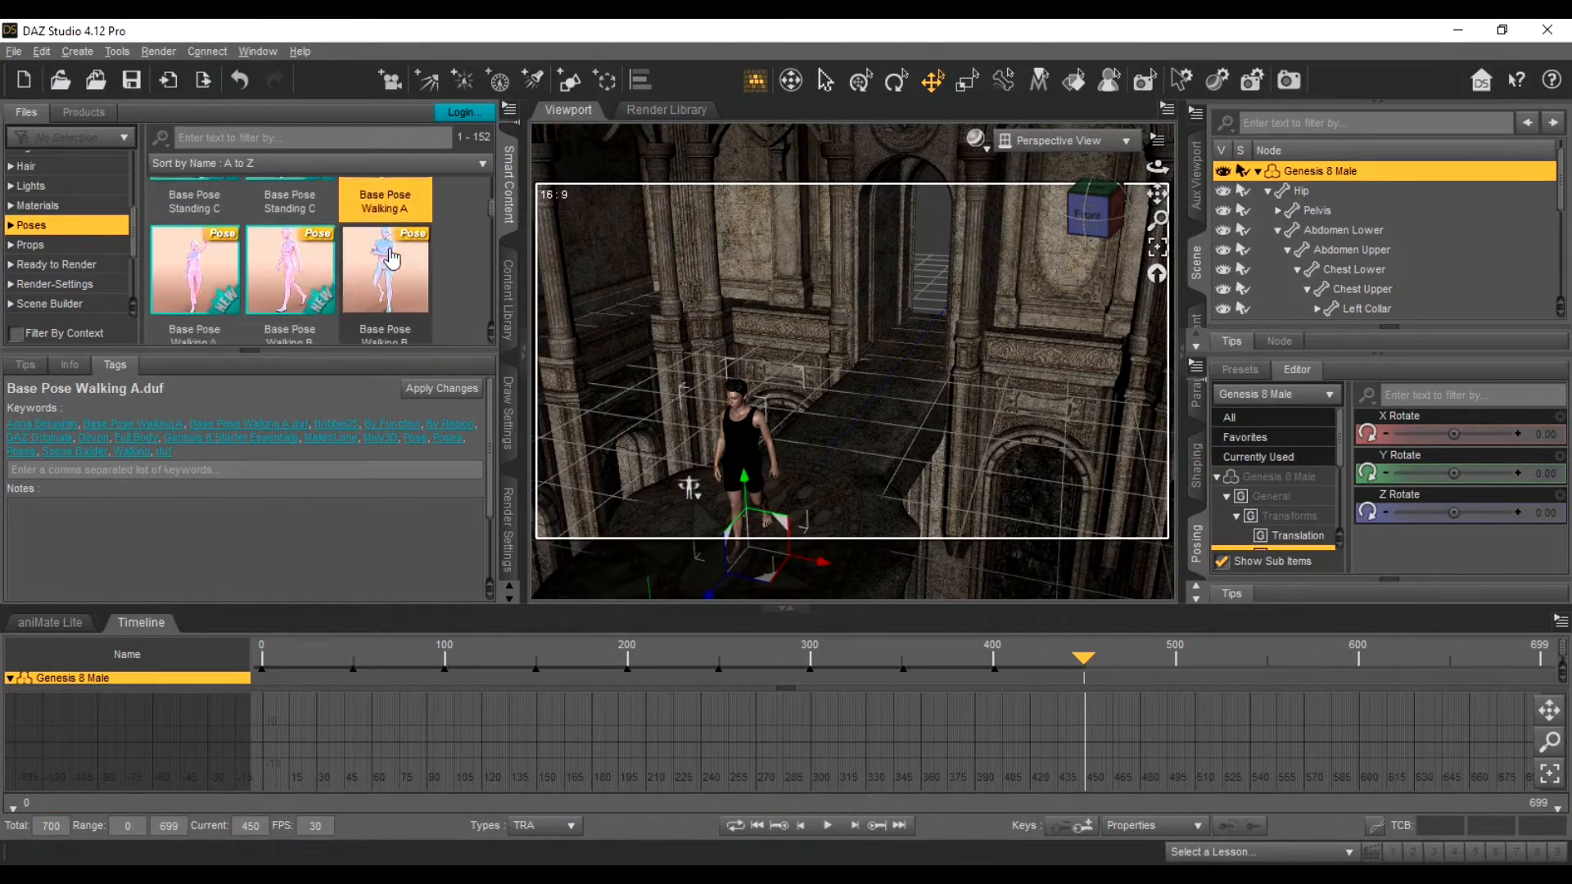
{"action": "scroll", "coordinate": [392, 258], "scroll_direction": "down", "scroll_amount": 8}
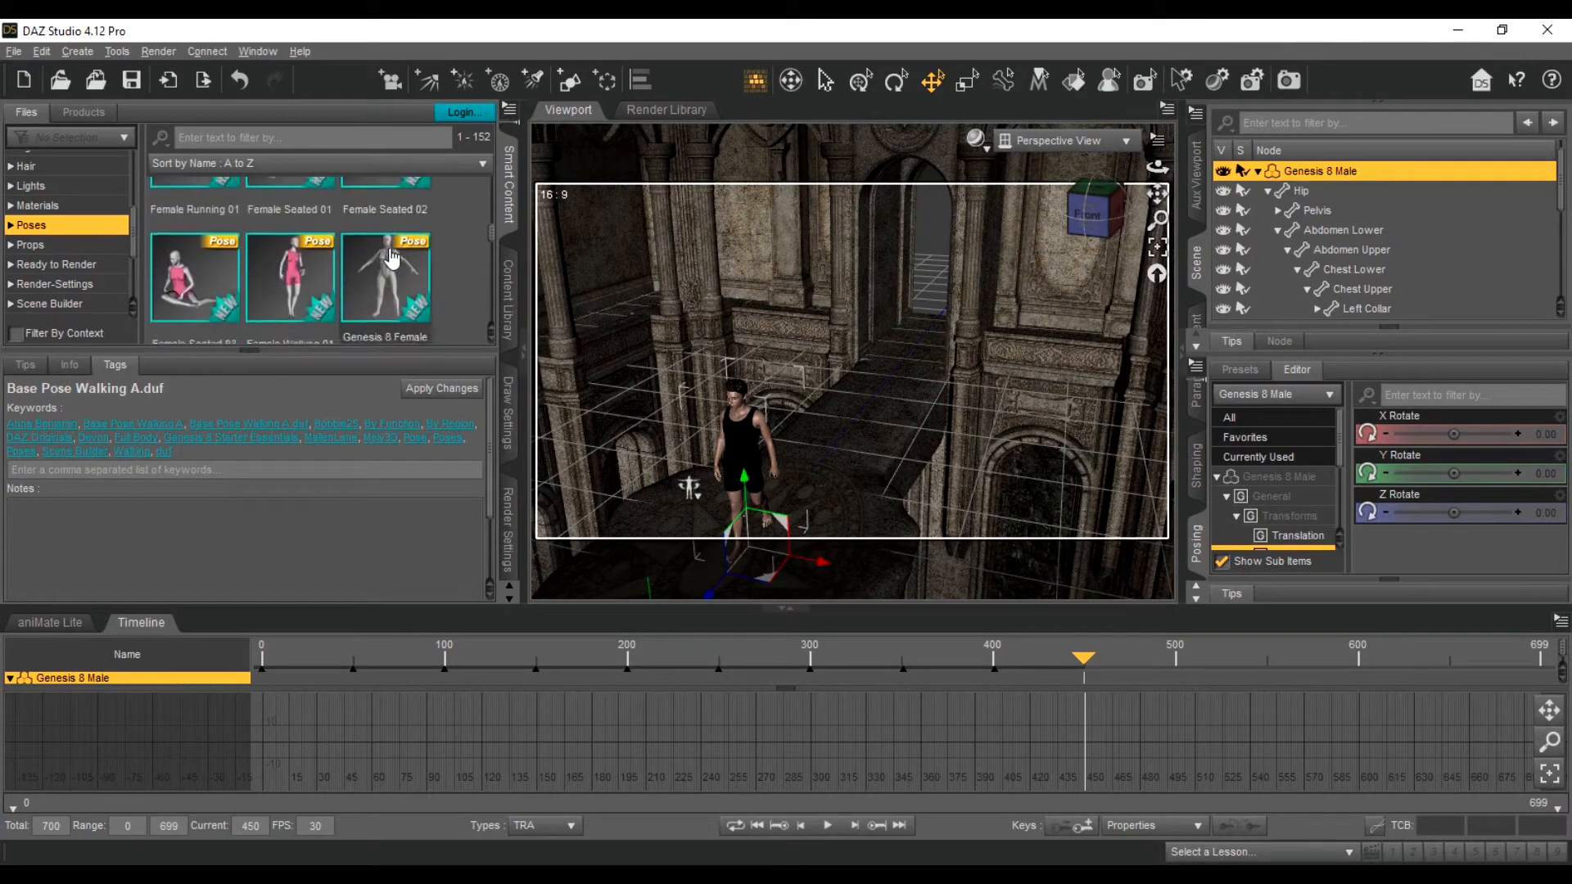
{"action": "double_click", "coordinate": [191, 246]}
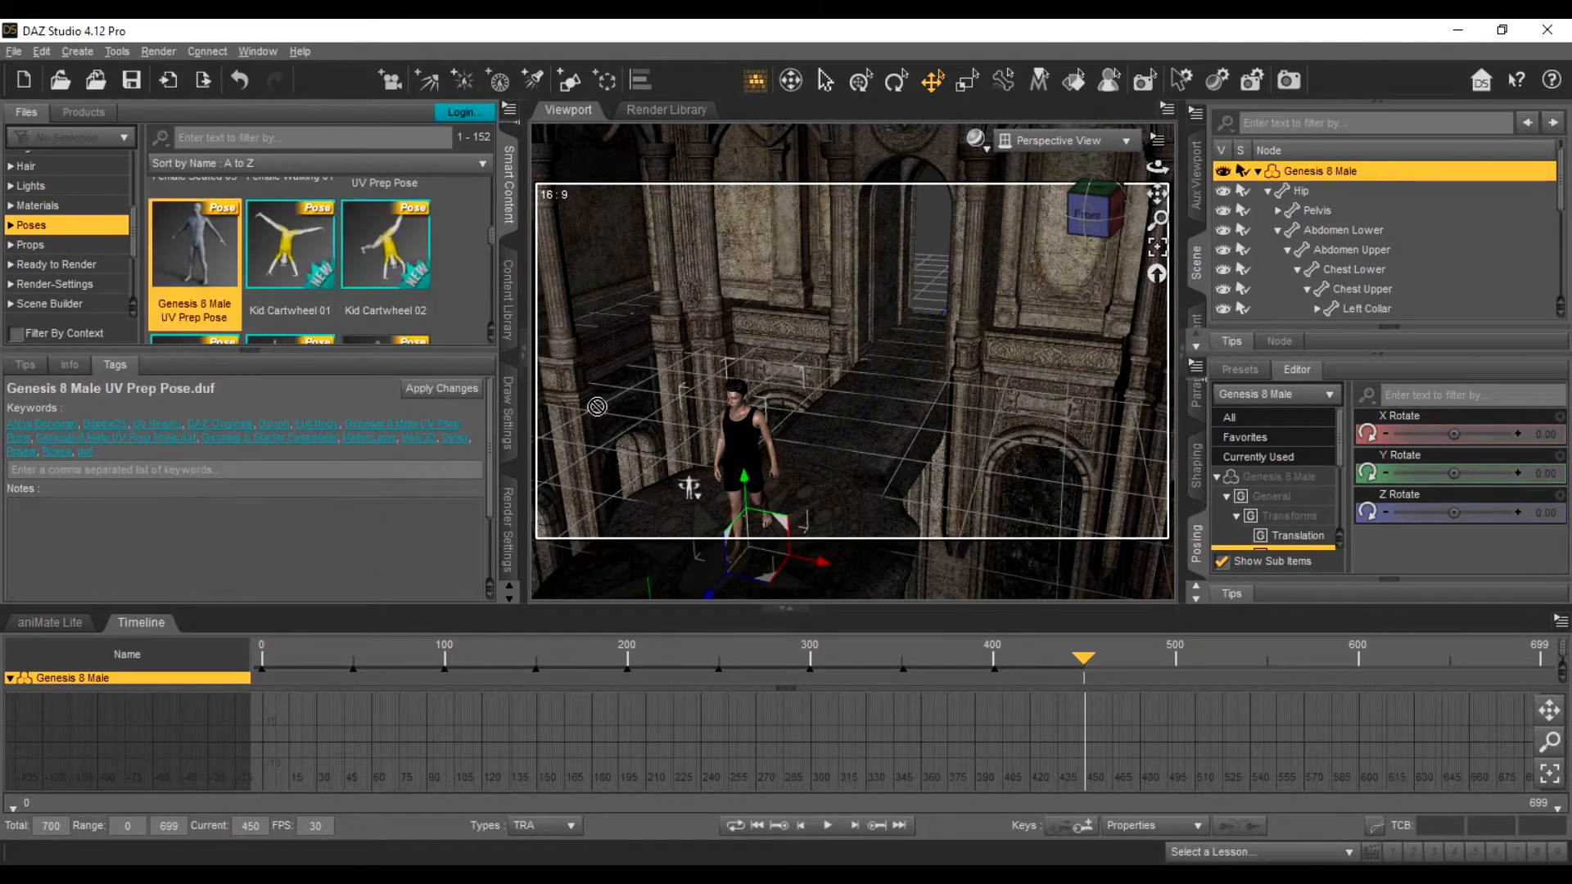
{"action": "scroll", "coordinate": [933, 473], "scroll_direction": "down", "scroll_amount": 5}
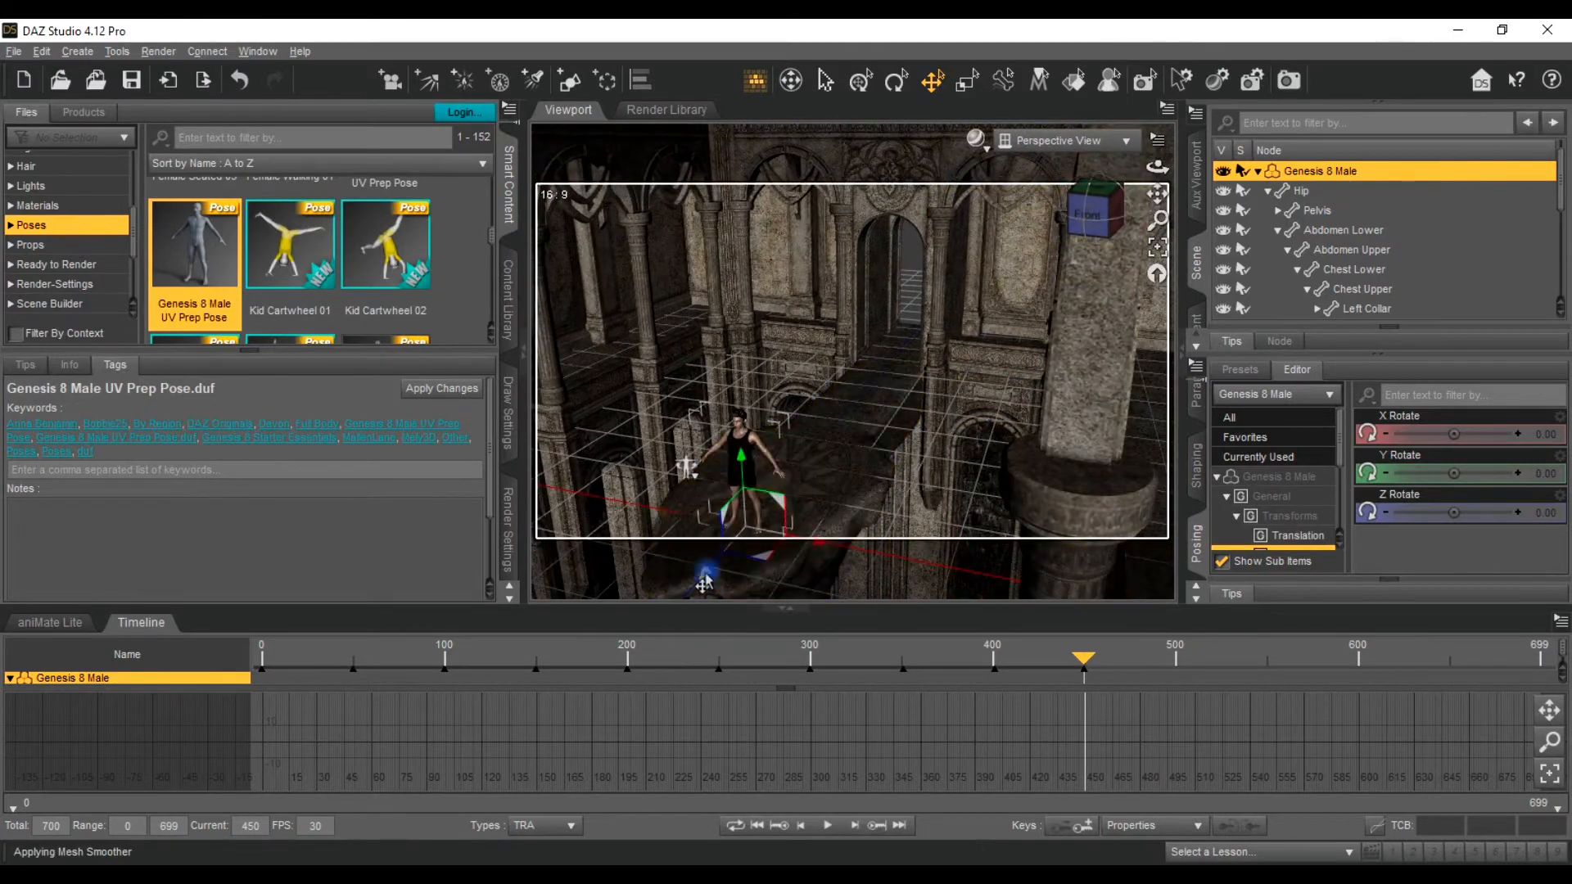
{"action": "left_click", "coordinate": [1091, 215]}
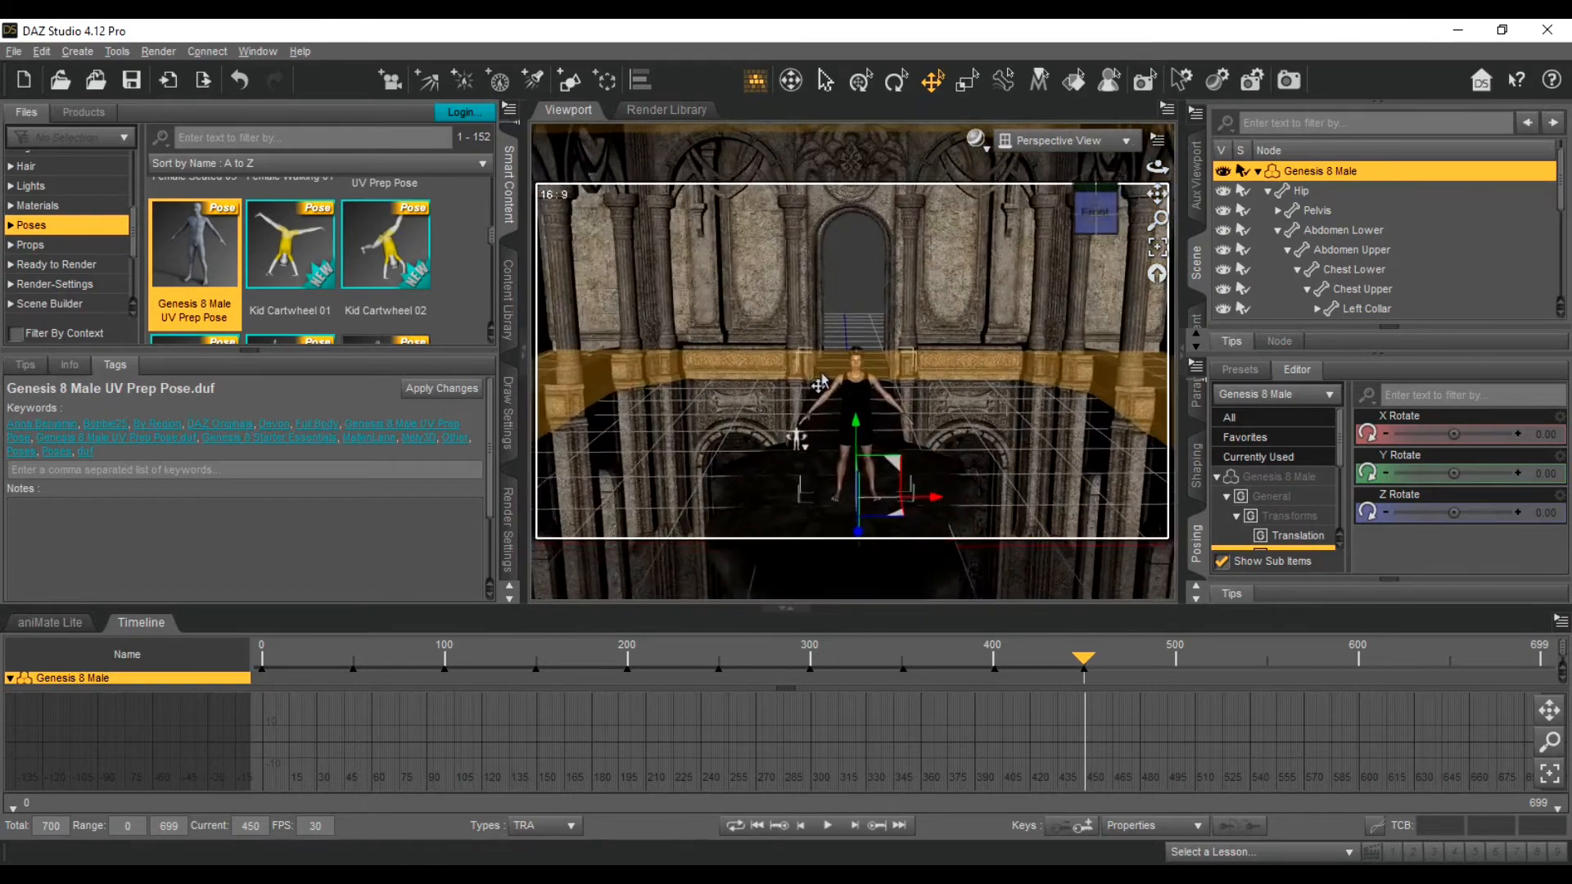
Step: Try the Male Boxer 01 pose on the male figure at frame 501 and undo it
{"action": "scroll", "coordinate": [211, 241], "scroll_direction": "down", "scroll_amount": 3}
{"action": "scroll", "coordinate": [211, 241], "scroll_direction": "down", "scroll_amount": 3}
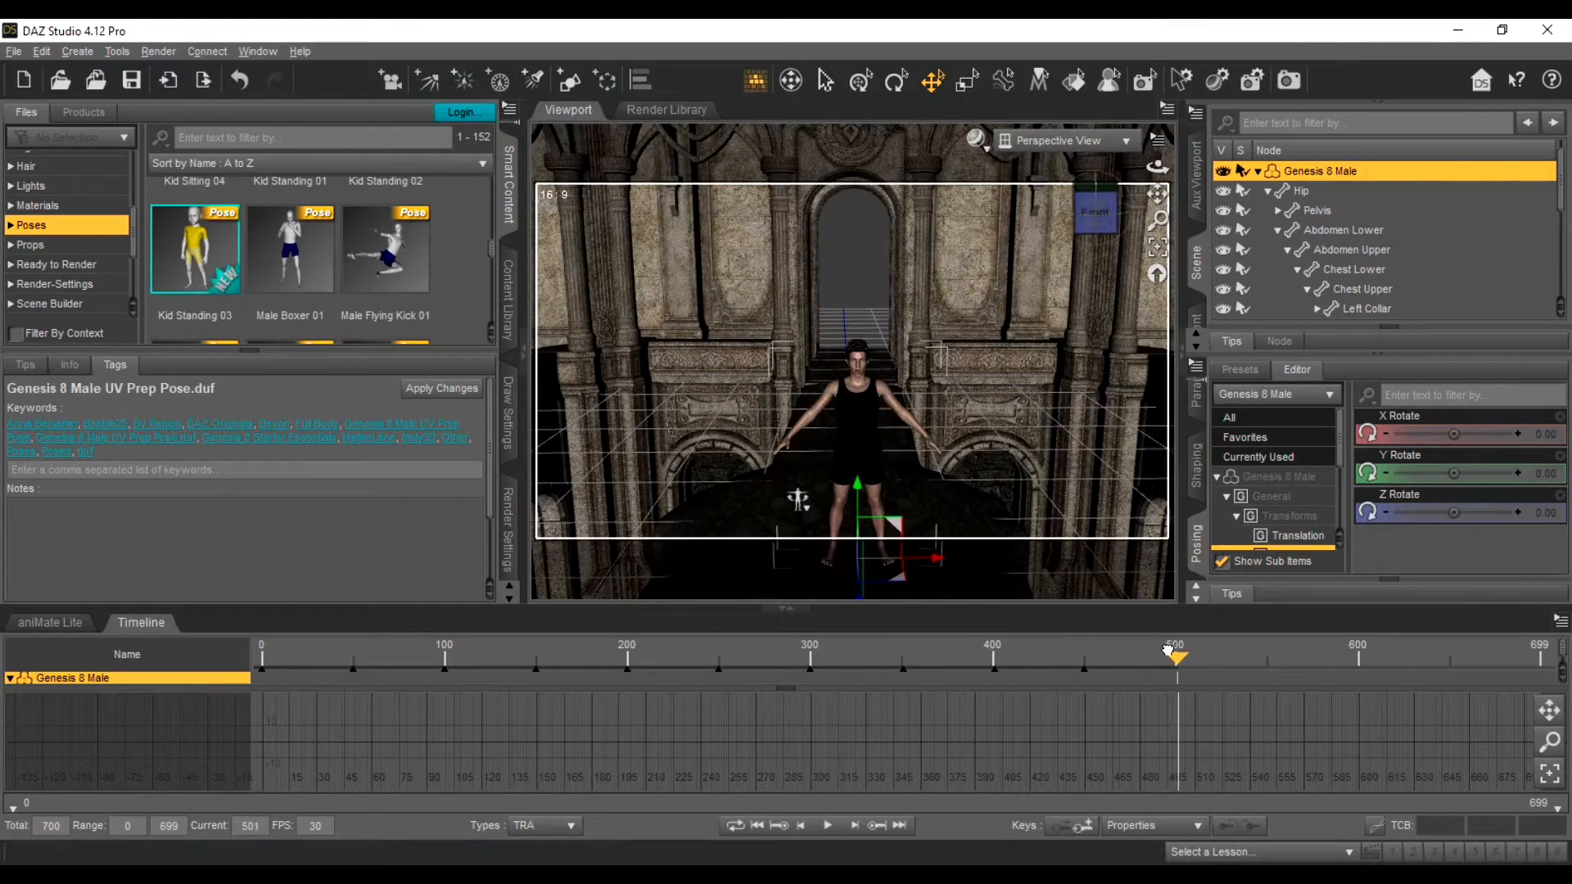
{"action": "left_click_drag", "start_coordinate": [291, 249], "coordinate": [859, 412]}
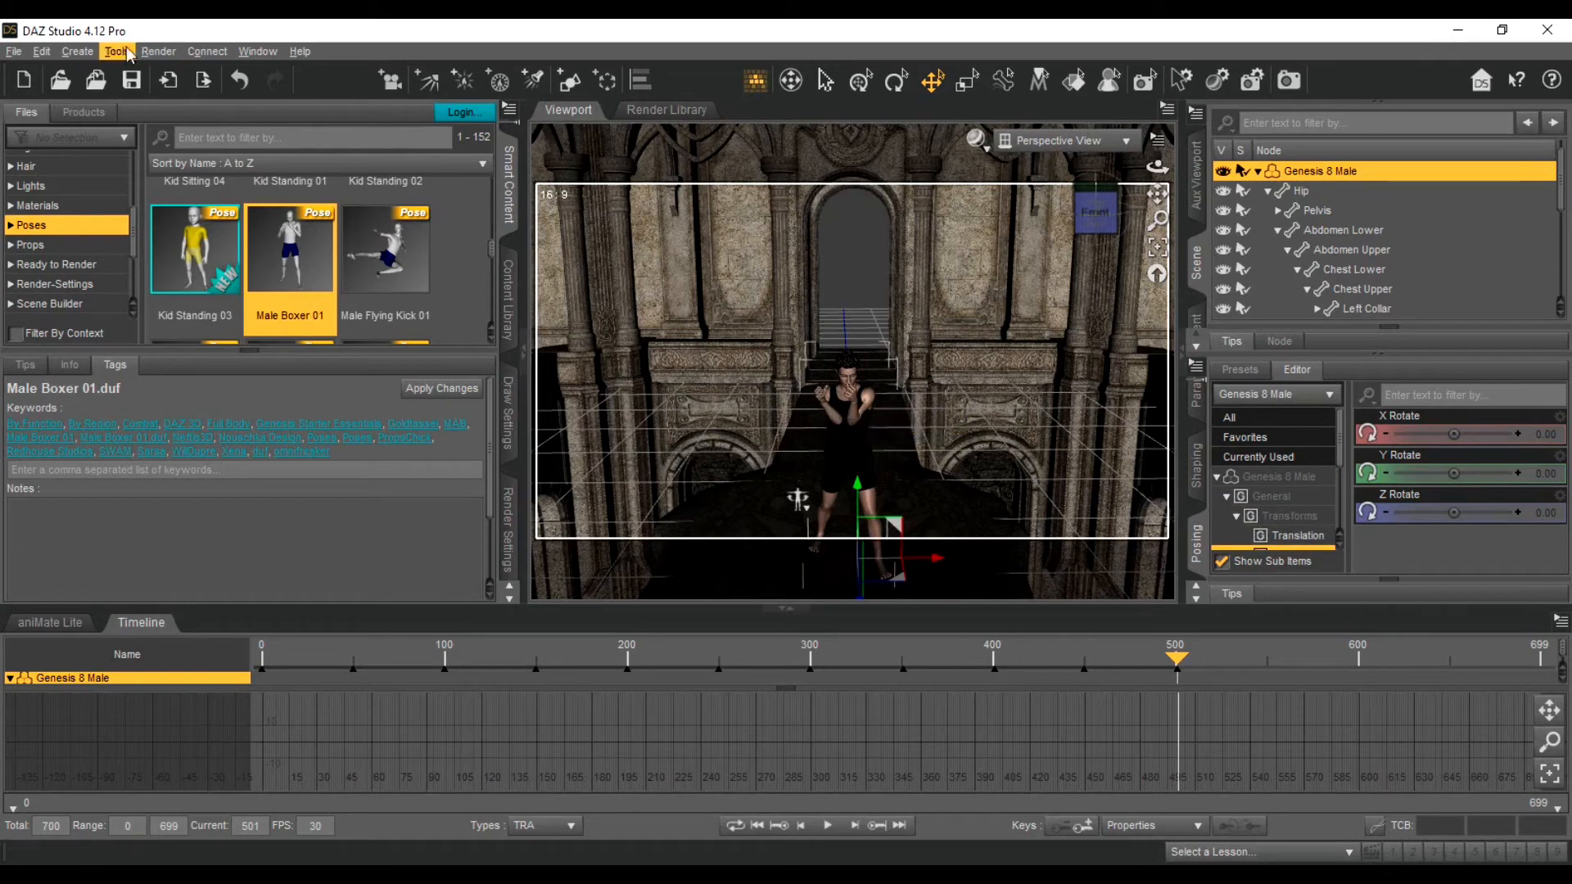
{"action": "left_click", "coordinate": [42, 53]}
{"action": "left_click", "coordinate": [61, 69]}
Step: Try the T03 pose on the male figure at frame 501 and undo it
{"action": "scroll", "coordinate": [229, 243], "scroll_direction": "down", "scroll_amount": 2}
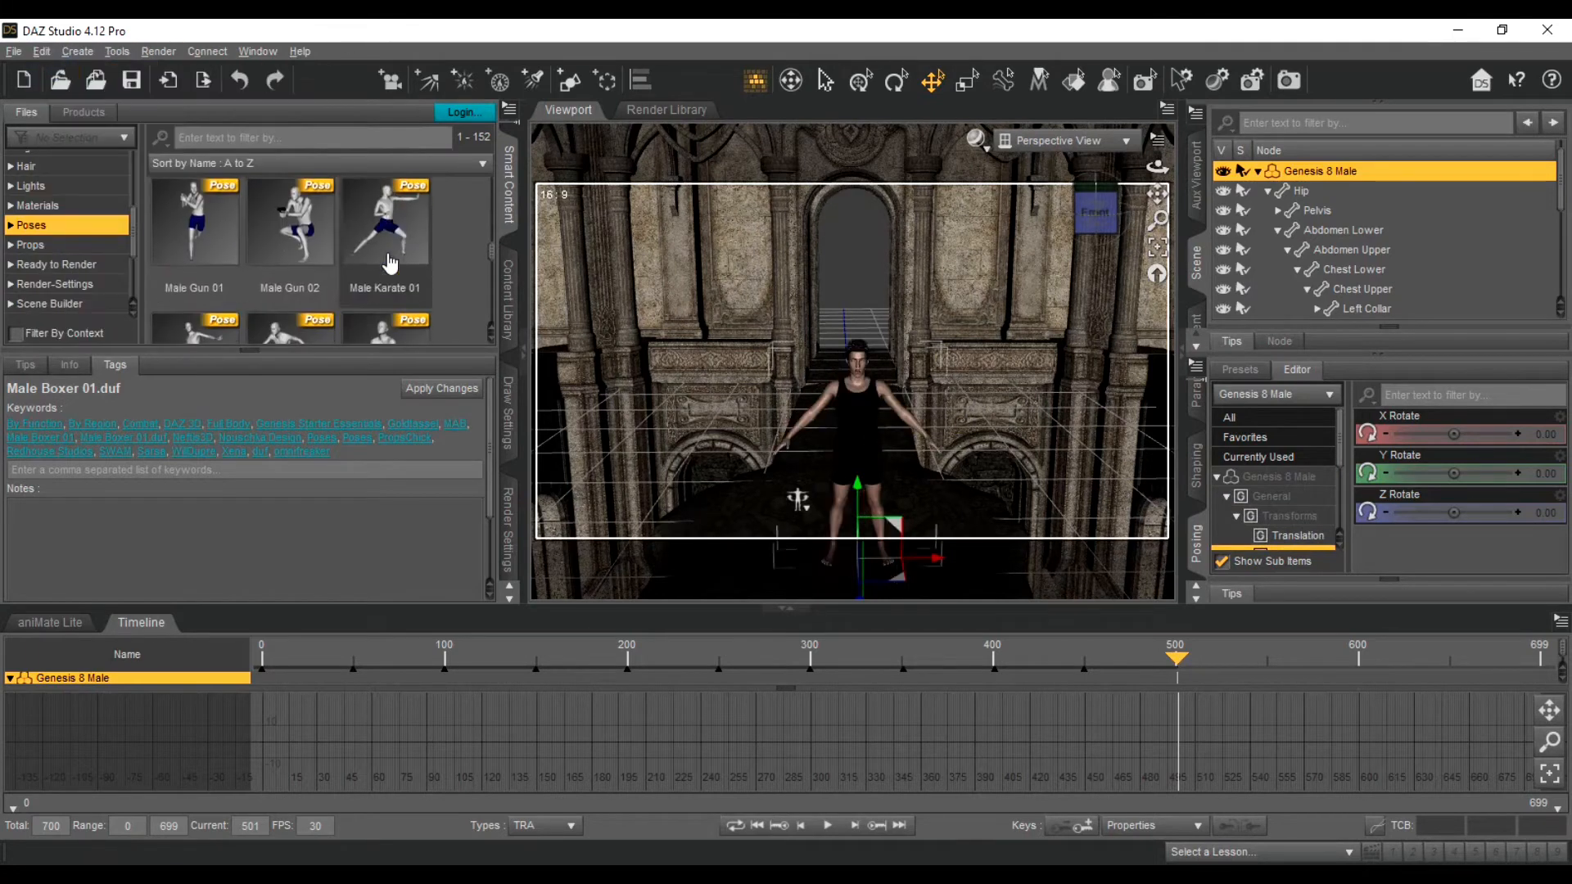
{"action": "scroll", "coordinate": [229, 243], "scroll_direction": "down", "scroll_amount": 1}
{"action": "scroll", "coordinate": [233, 241], "scroll_direction": "down", "scroll_amount": 1}
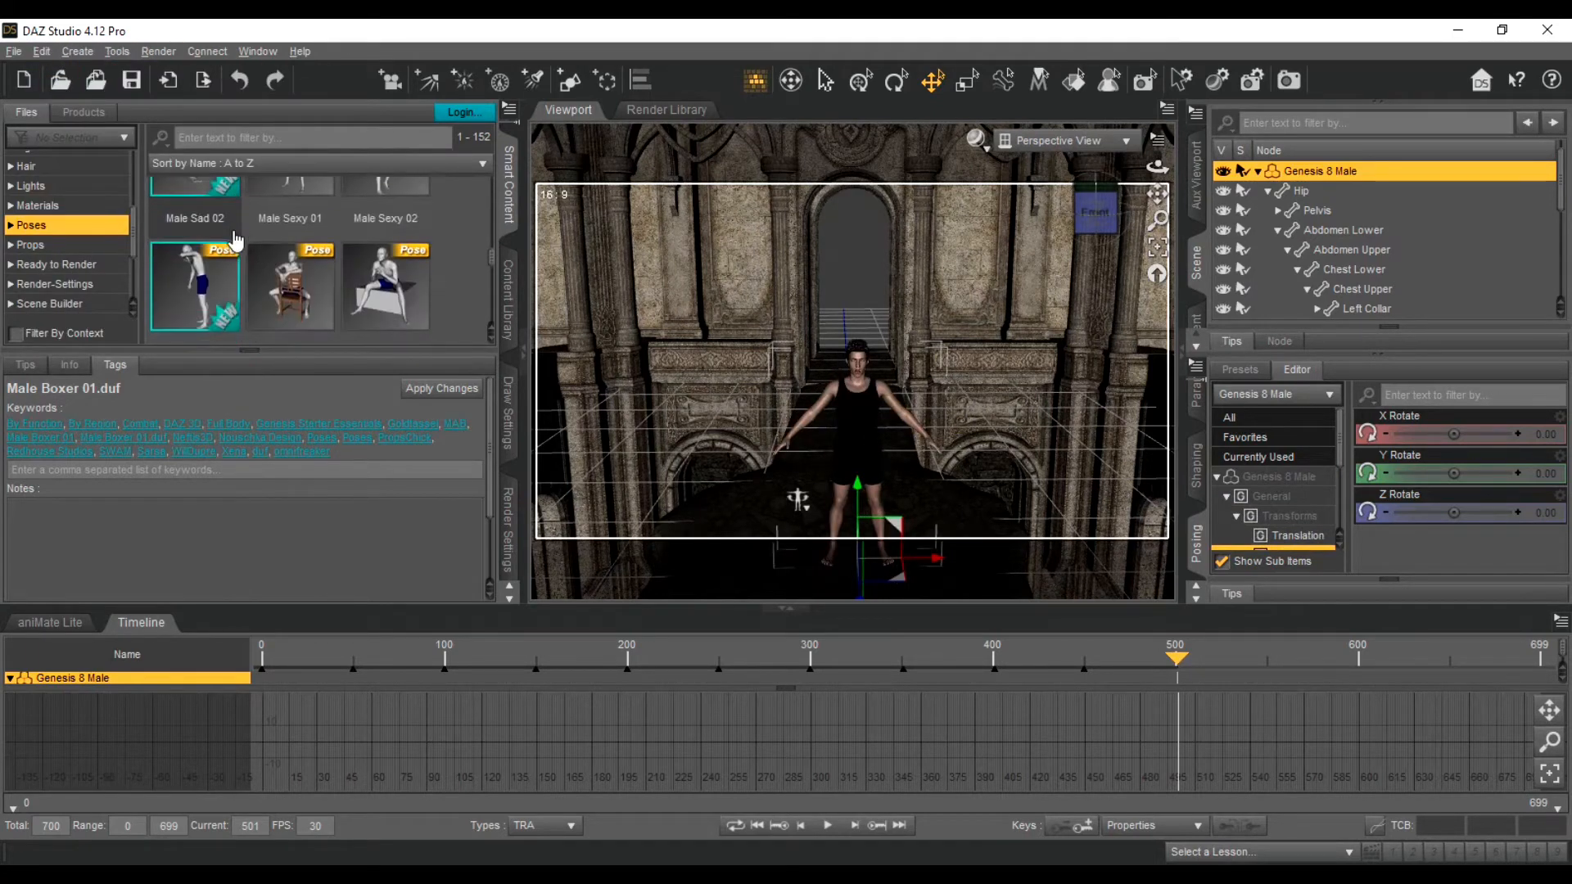
{"action": "scroll", "coordinate": [235, 241], "scroll_direction": "down", "scroll_amount": 2}
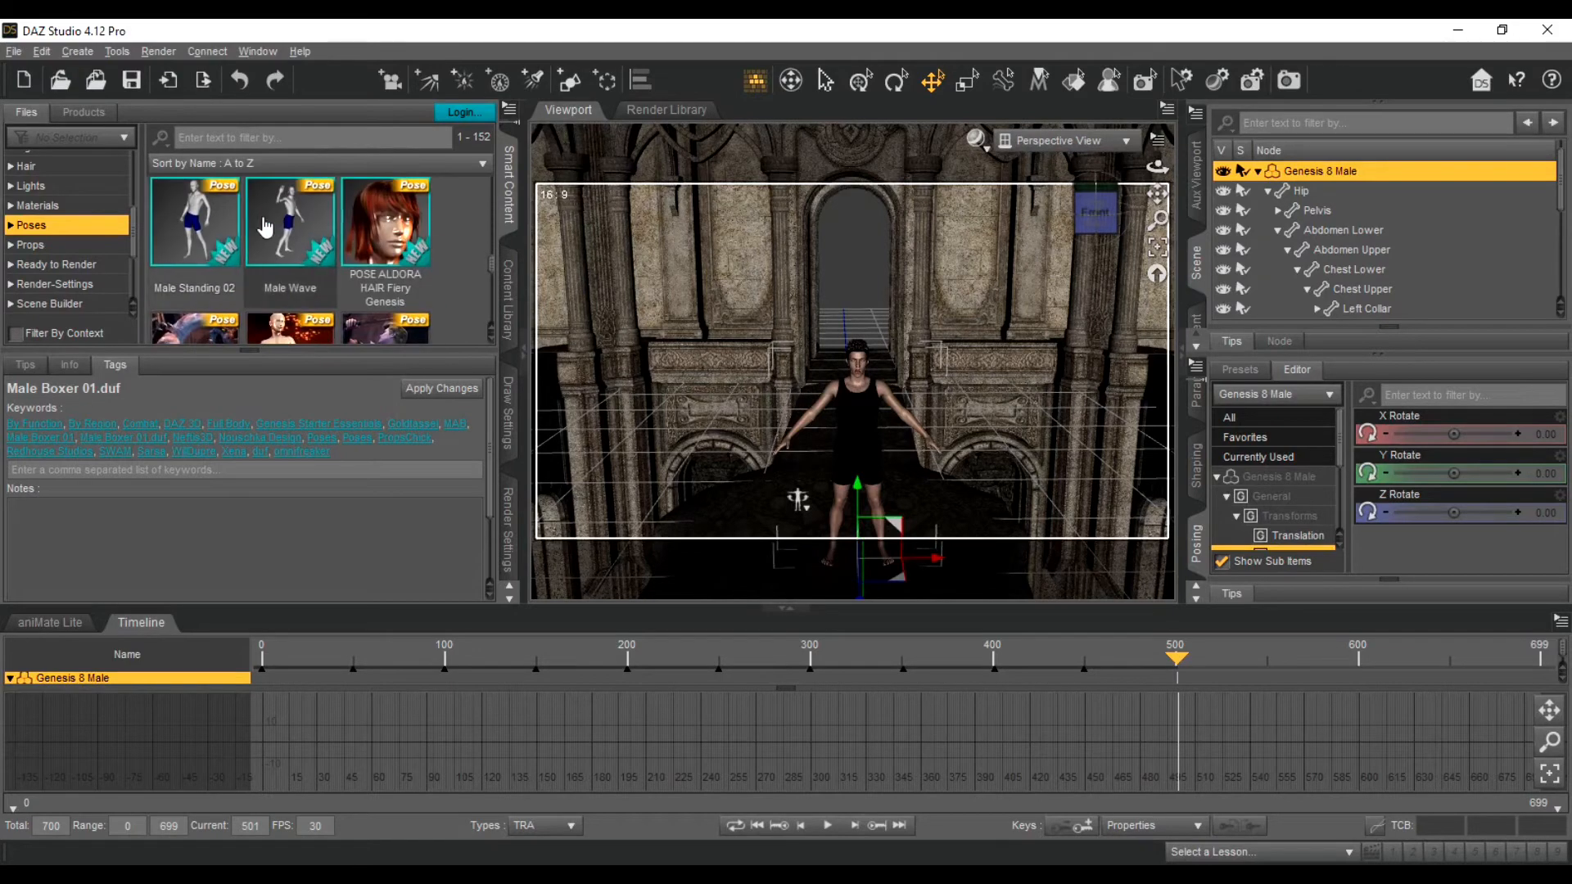
{"action": "scroll", "coordinate": [263, 226], "scroll_direction": "down", "scroll_amount": 4}
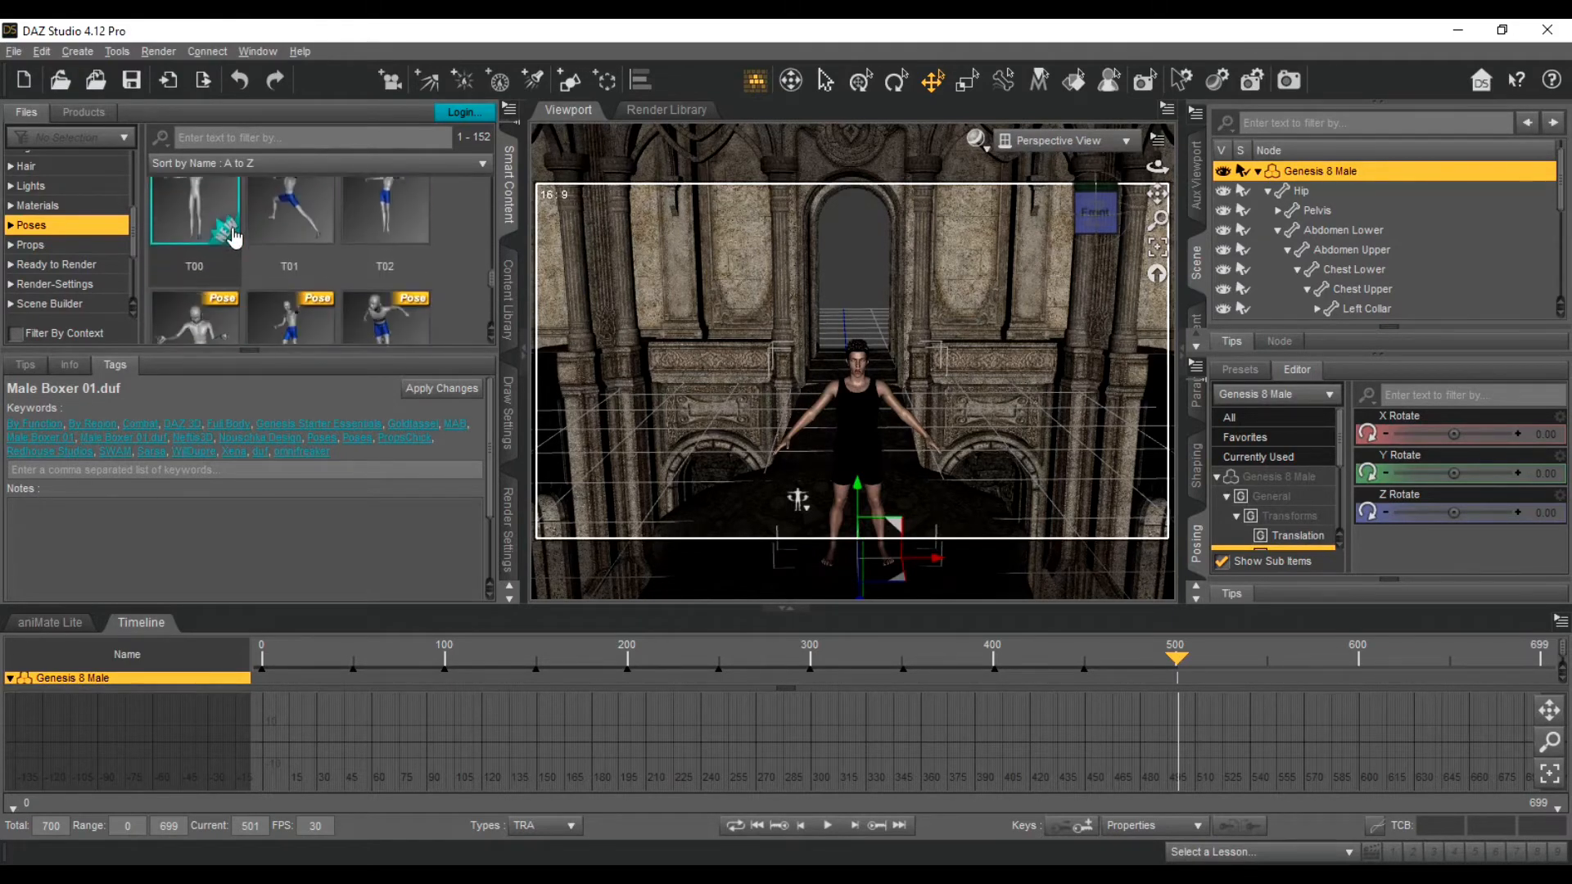
{"action": "left_click_drag", "start_coordinate": [181, 305], "coordinate": [854, 448]}
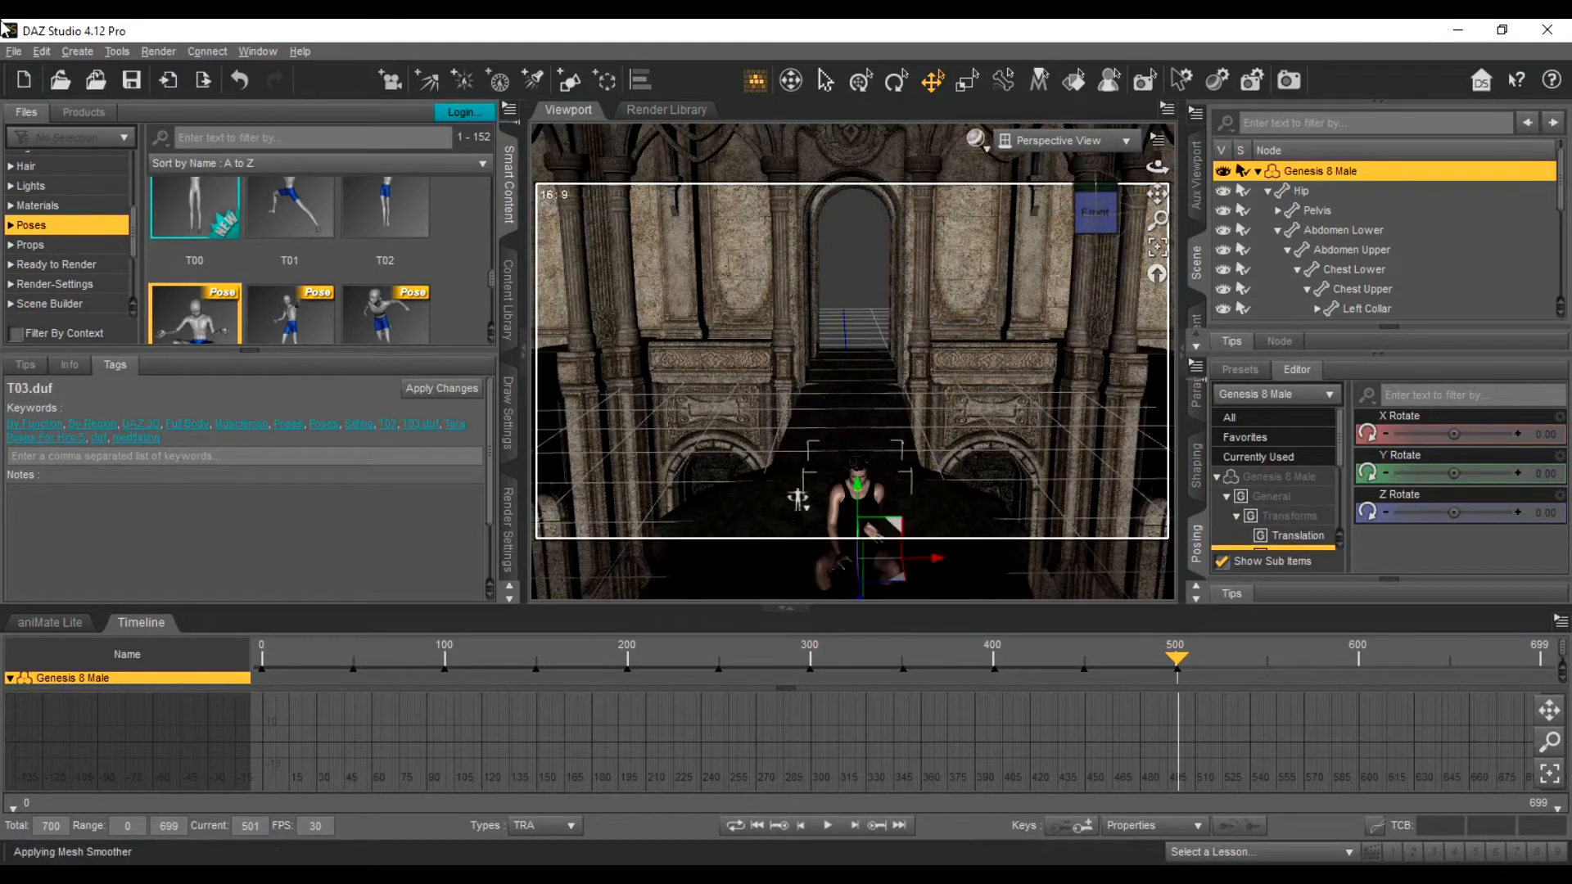
{"action": "left_click", "coordinate": [43, 54]}
{"action": "left_click", "coordinate": [65, 69]}
Step: Apply the Male Gun 02 pose to the male figure at frame 501 and inspect it from the left side
{"action": "scroll", "coordinate": [327, 229], "scroll_direction": "down", "scroll_amount": 3}
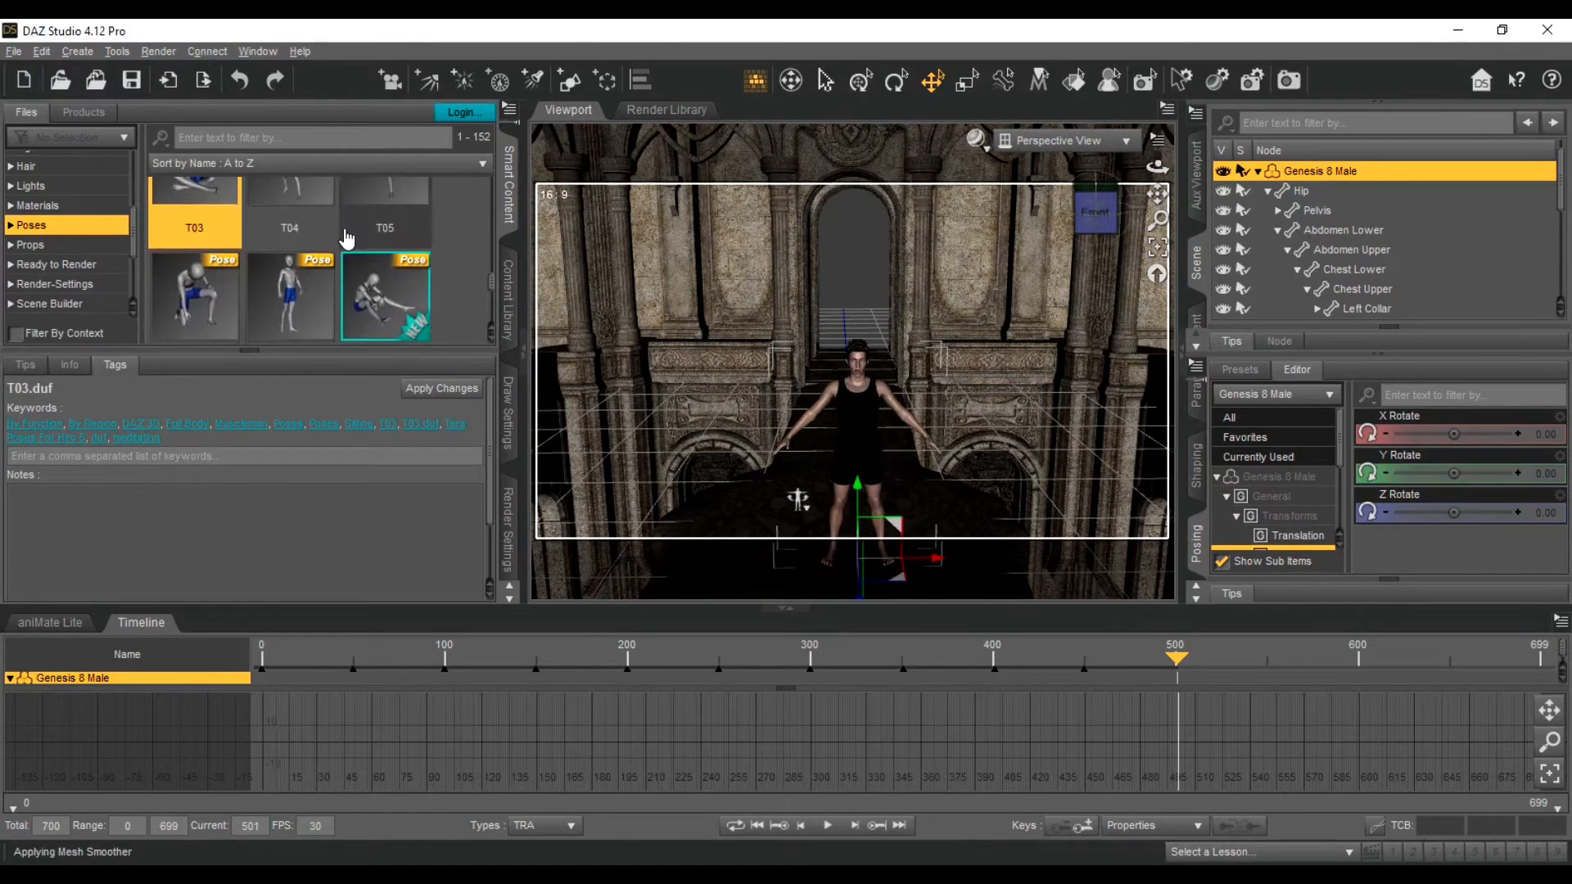
{"action": "scroll", "coordinate": [347, 239], "scroll_direction": "up", "scroll_amount": 3}
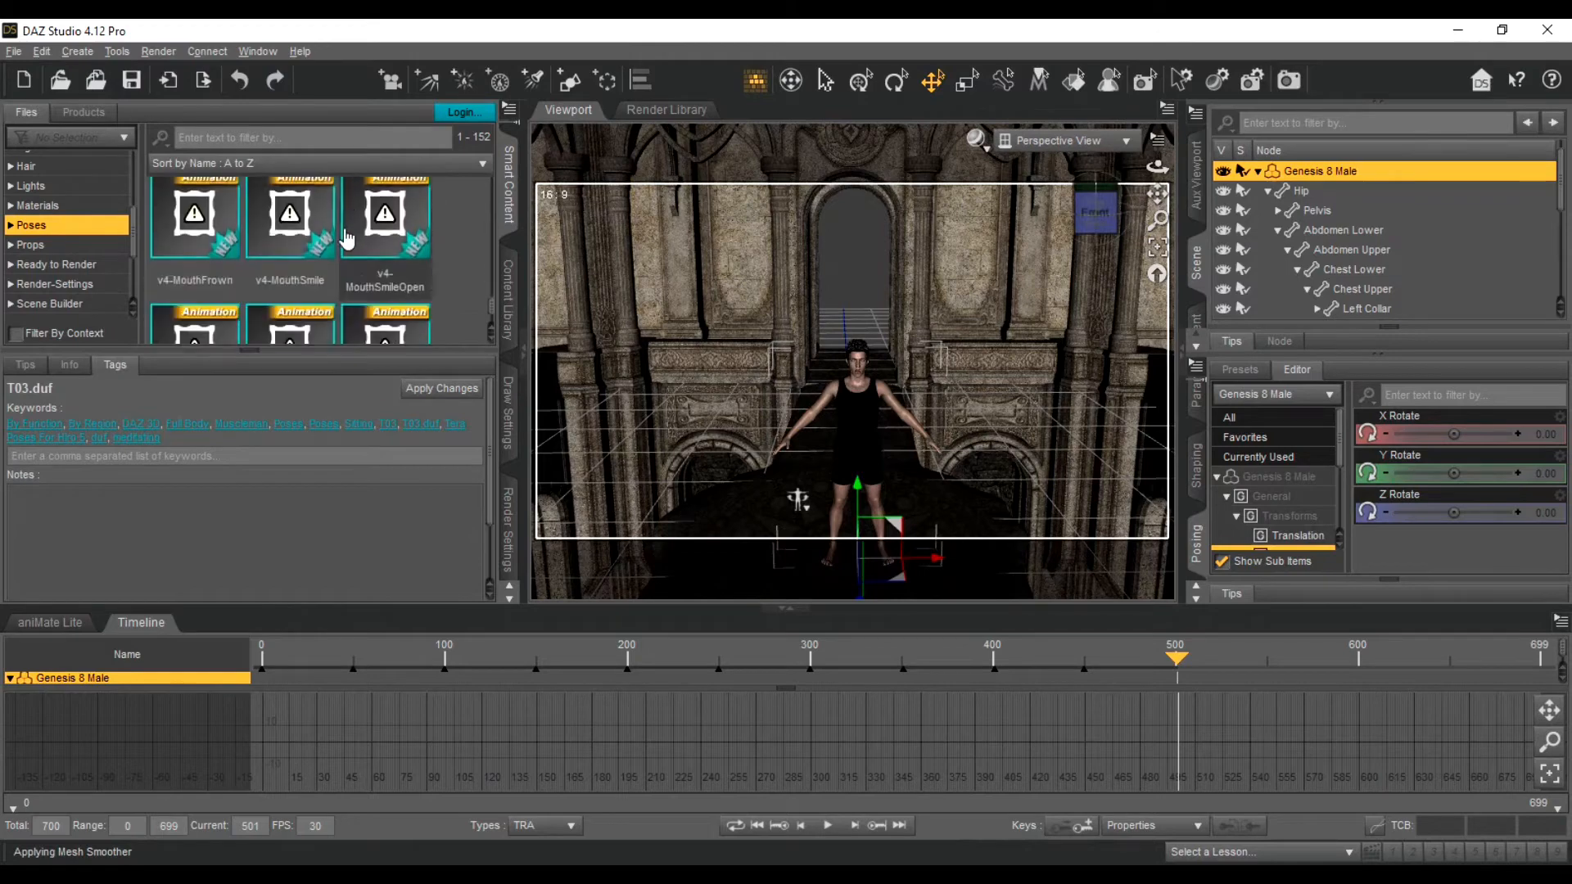
{"action": "scroll", "coordinate": [347, 238], "scroll_direction": "up", "scroll_amount": 10}
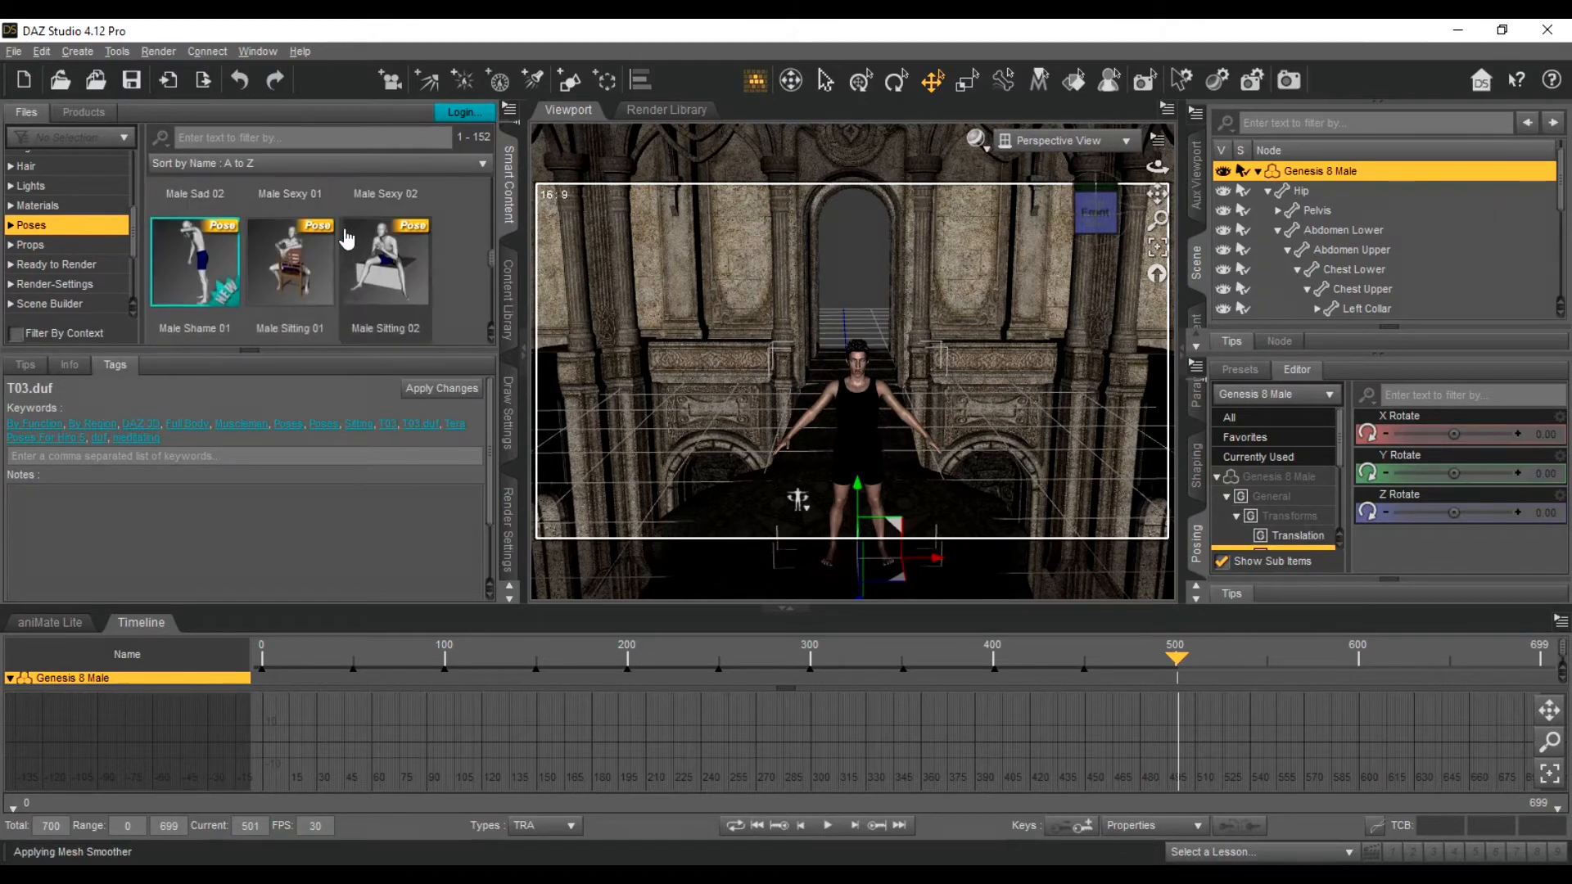
{"action": "scroll", "coordinate": [348, 239], "scroll_direction": "up", "scroll_amount": 3}
{"action": "left_click_drag", "start_coordinate": [291, 220], "coordinate": [823, 424]}
{"action": "mouse_move", "coordinate": [1095, 211]}
{"action": "left_mouse_down"}
{"action": "mouse_move", "coordinate": [1058, 214]}
{"action": "mouse_move", "coordinate": [1085, 196]}
{"action": "mouse_move", "coordinate": [1103, 222]}
{"action": "left_mouse_up"}
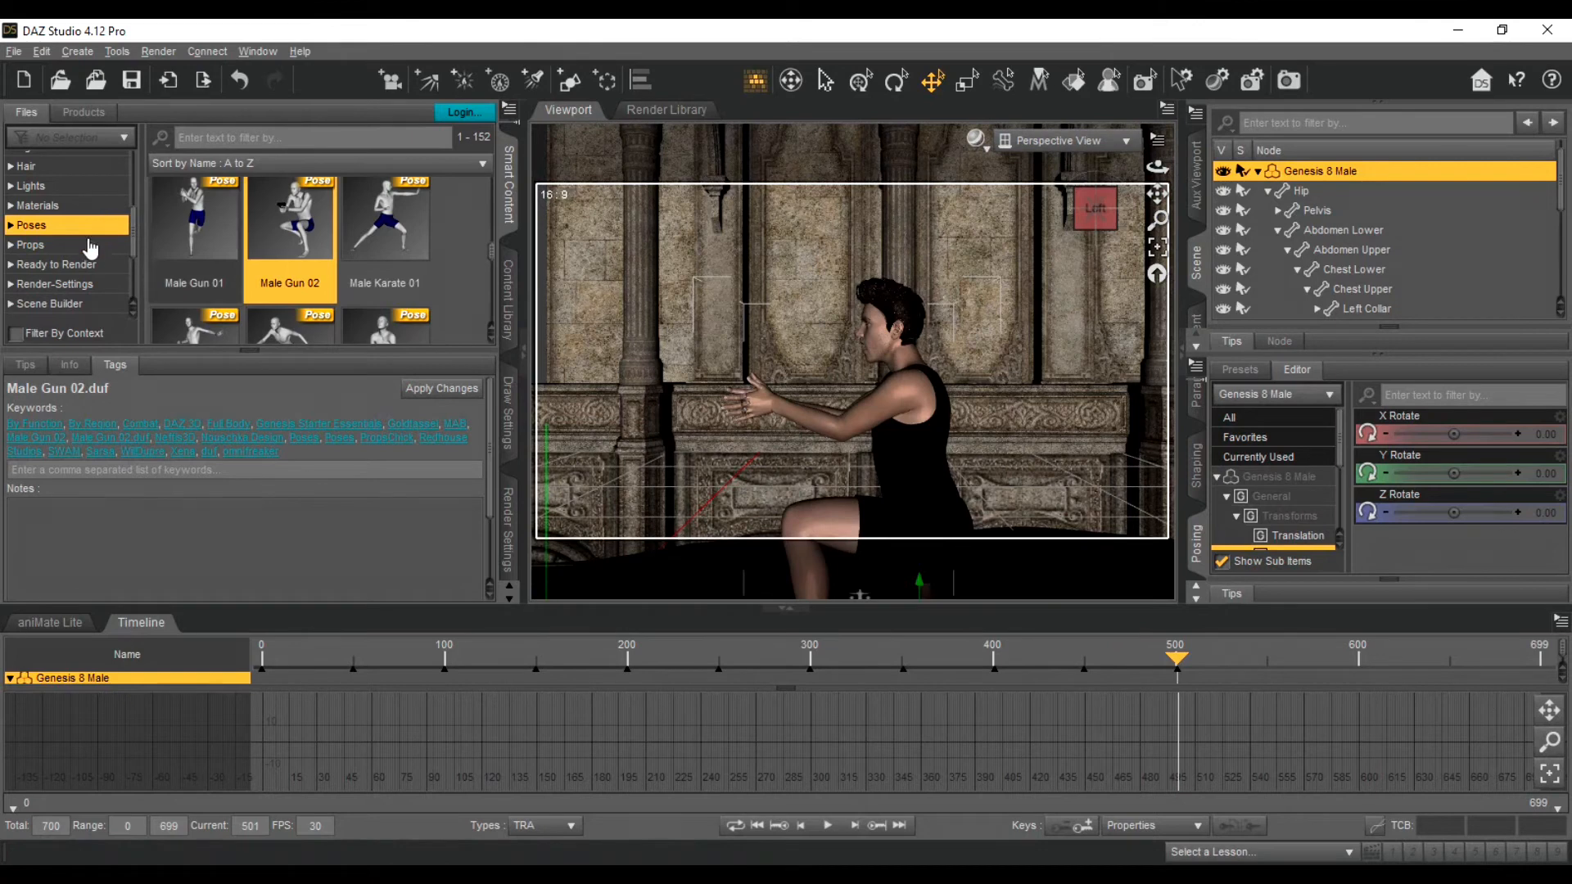
Step: Look through the content categories from Props to Saved Files for a gun the figure could hold
{"action": "left_click", "coordinate": [88, 244]}
{"action": "left_click", "coordinate": [80, 264]}
{"action": "left_click", "coordinate": [79, 284]}
{"action": "left_click", "coordinate": [79, 302]}
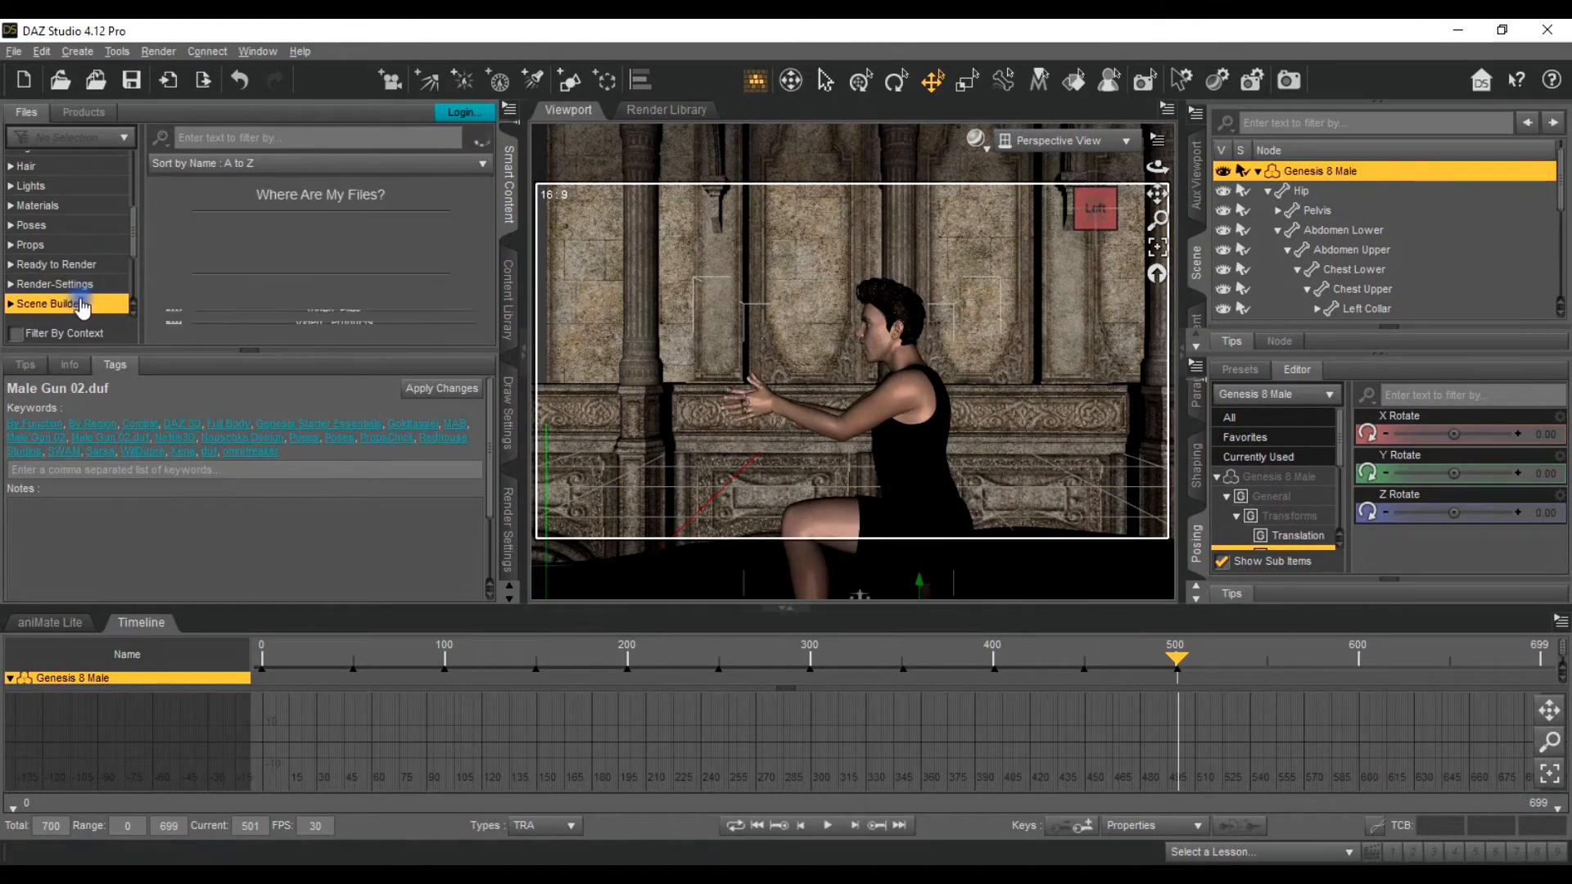
{"action": "scroll", "coordinate": [86, 295], "scroll_direction": "down", "scroll_amount": 3}
{"action": "left_click", "coordinate": [91, 287]}
{"action": "scroll", "coordinate": [91, 288], "scroll_direction": "down", "scroll_amount": 3}
{"action": "left_click", "coordinate": [83, 270]}
{"action": "left_click", "coordinate": [82, 249]}
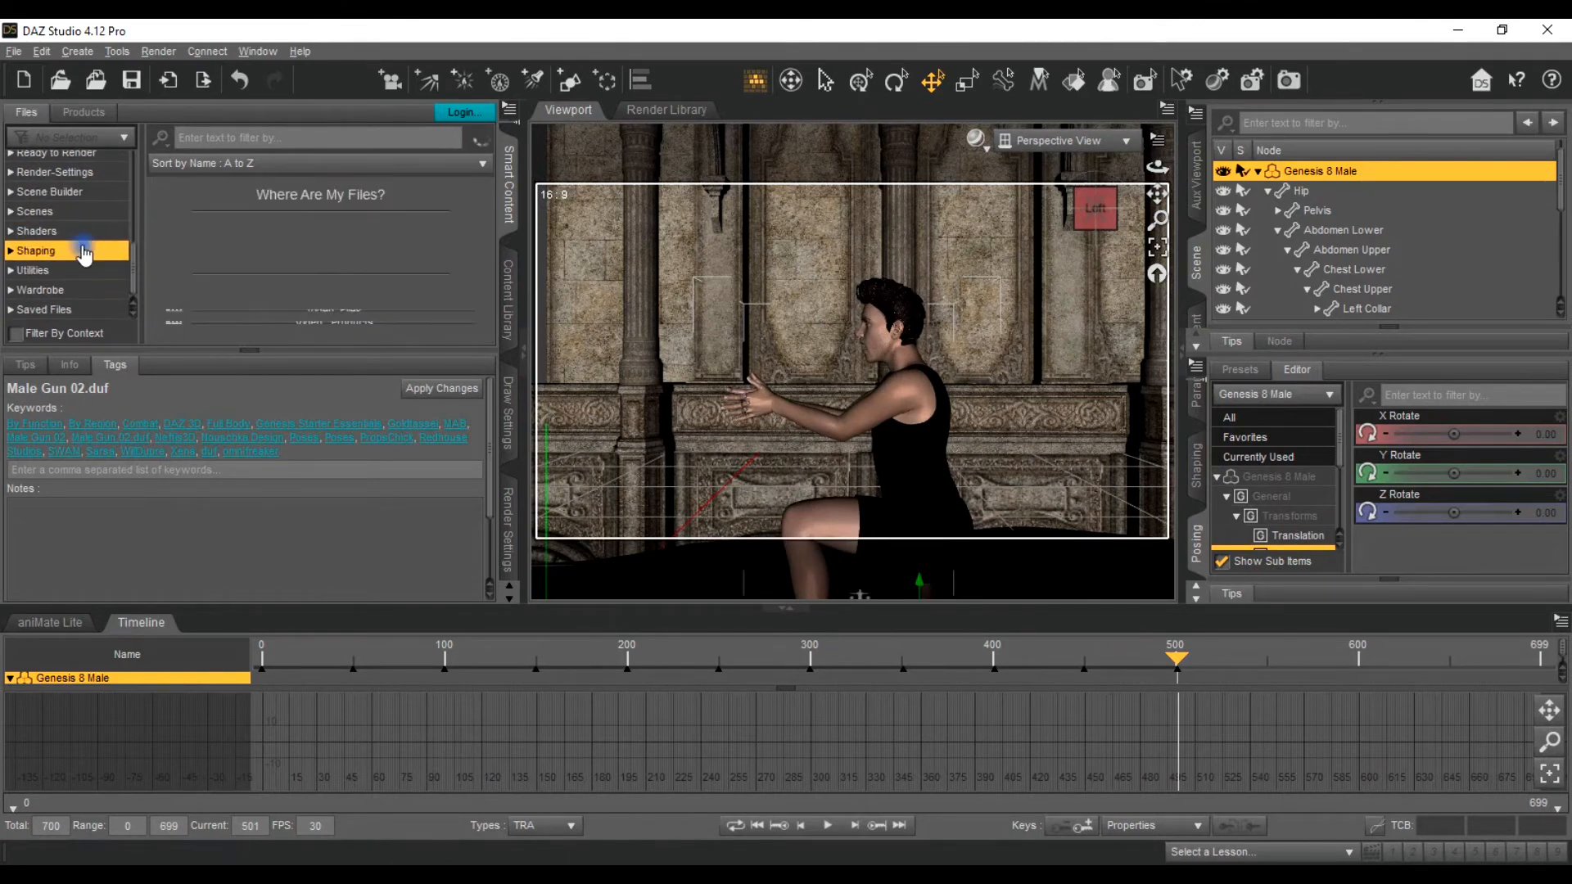
{"action": "left_click", "coordinate": [86, 290]}
{"action": "scroll", "coordinate": [191, 257], "scroll_direction": "down", "scroll_amount": 3}
{"action": "left_click", "coordinate": [77, 308]}
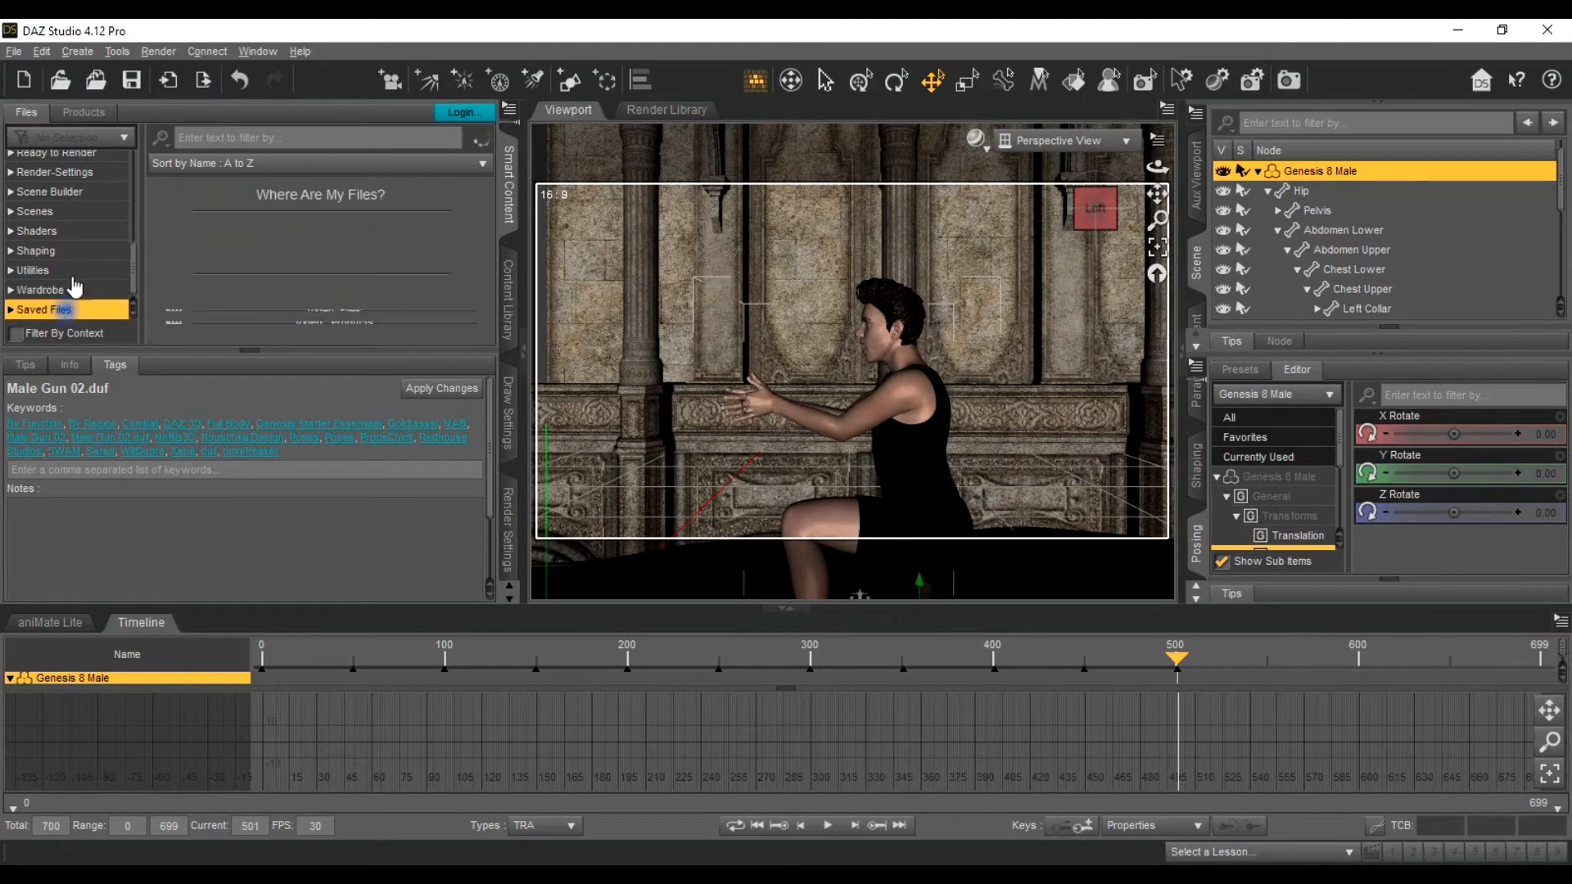
{"action": "left_click", "coordinate": [76, 251]}
{"action": "left_click", "coordinate": [74, 231]}
{"action": "left_click", "coordinate": [75, 211]}
{"action": "left_click", "coordinate": [75, 193]}
{"action": "left_click", "coordinate": [80, 171]}
{"action": "scroll", "coordinate": [83, 182], "scroll_direction": "up", "scroll_amount": 2}
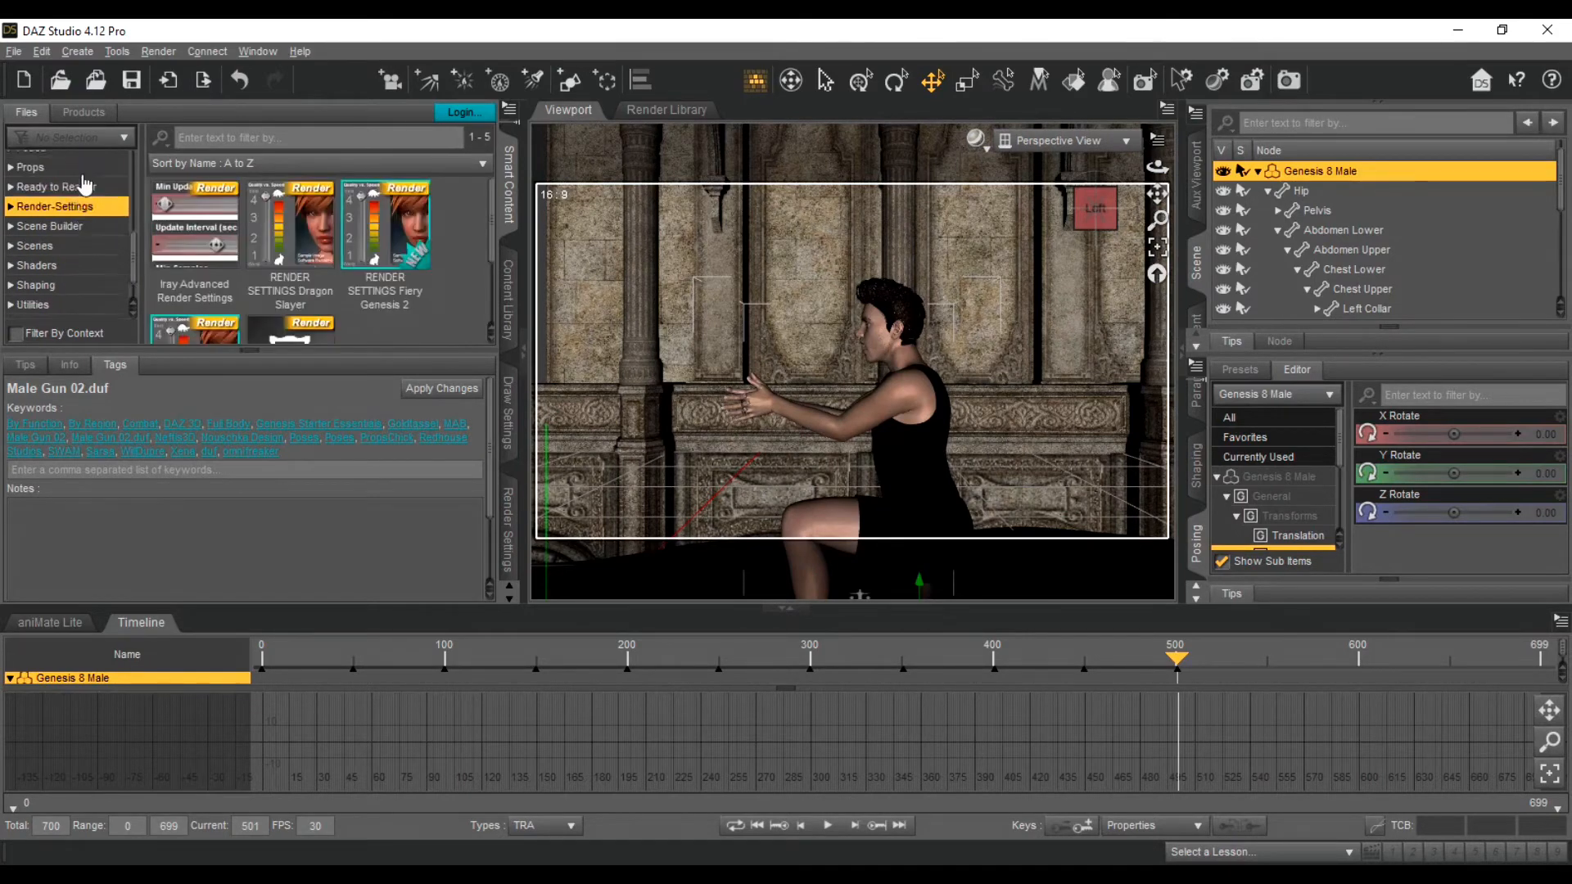
Step: Search for "gun" among the props and across all content files
{"action": "left_click", "coordinate": [82, 169]}
{"action": "left_click", "coordinate": [82, 189]}
{"action": "scroll", "coordinate": [294, 244], "scroll_direction": "down", "scroll_amount": 8}
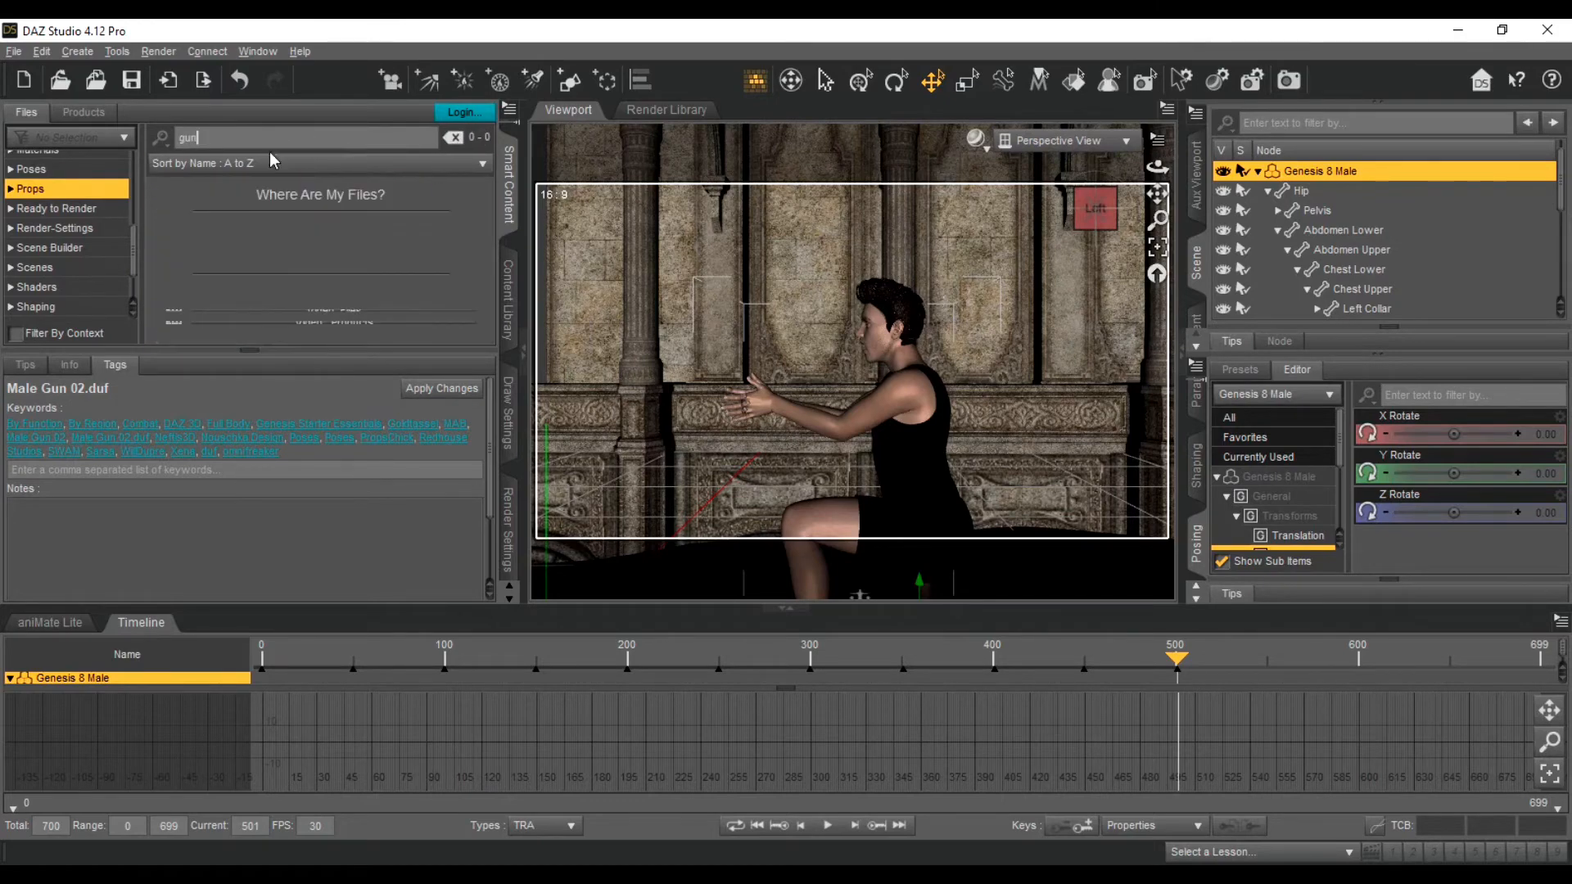
{"action": "scroll", "coordinate": [80, 189], "scroll_direction": "up", "scroll_amount": 5}
{"action": "left_click", "coordinate": [82, 160]}
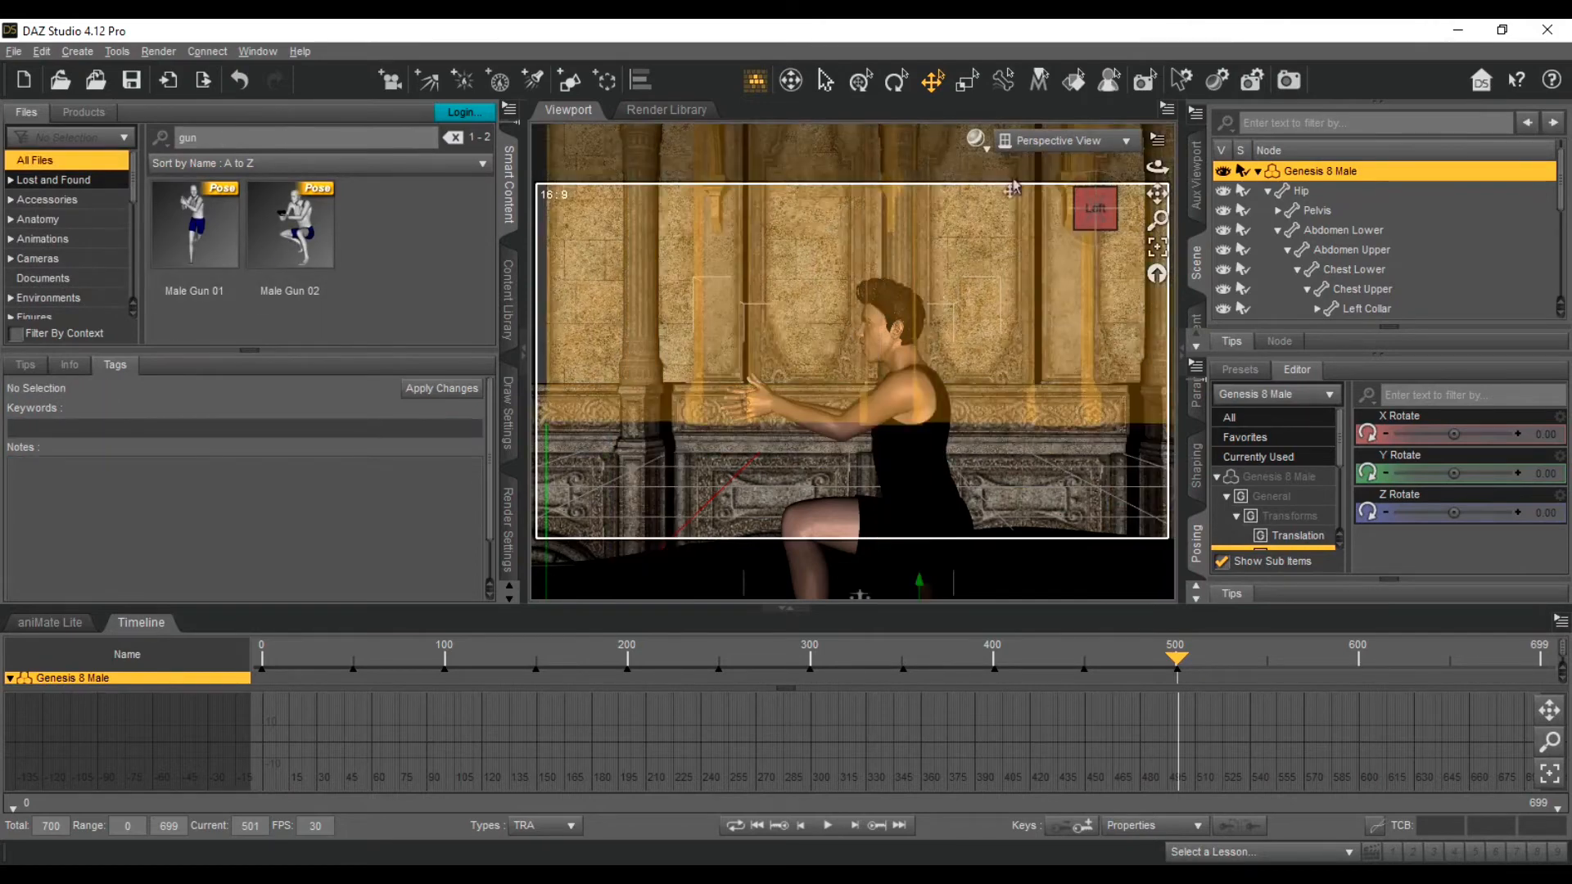
Step: Set the X rotation of the Genesis 8 Male Eyelashes to -0.38 at frame 501
{"action": "mouse_move", "coordinate": [1093, 226]}
{"action": "left_mouse_down"}
{"action": "mouse_move", "coordinate": [1126, 211]}
{"action": "mouse_move", "coordinate": [1094, 213]}
{"action": "left_mouse_up"}
{"action": "scroll", "coordinate": [1073, 218], "scroll_direction": "up", "scroll_amount": 3}
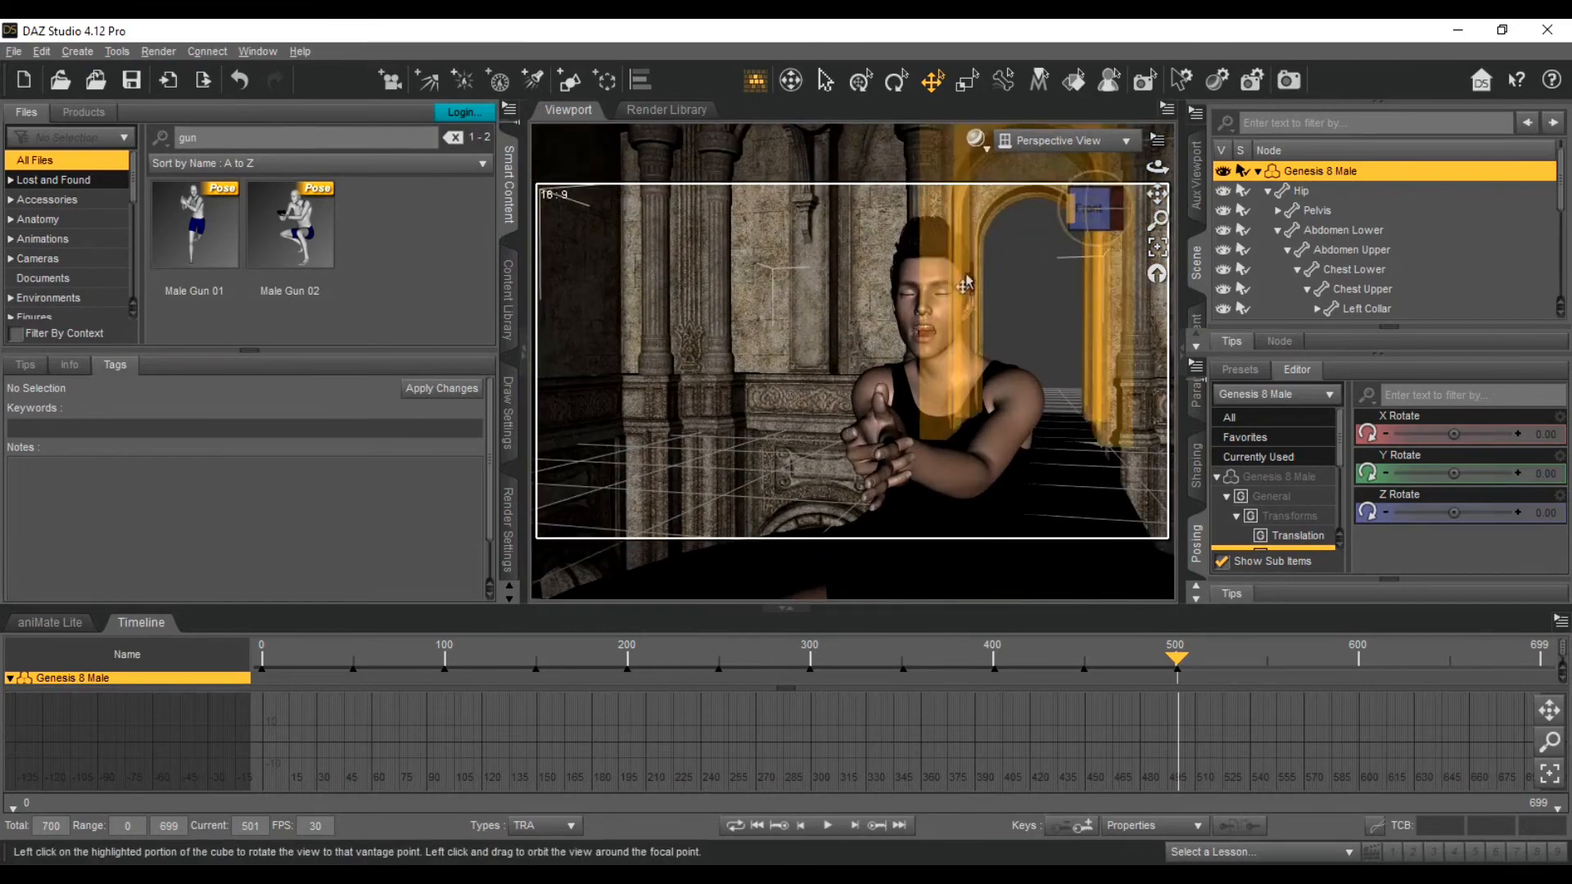
{"action": "left_click", "coordinate": [909, 296]}
{"action": "scroll", "coordinate": [1261, 282], "scroll_direction": "down", "scroll_amount": 2}
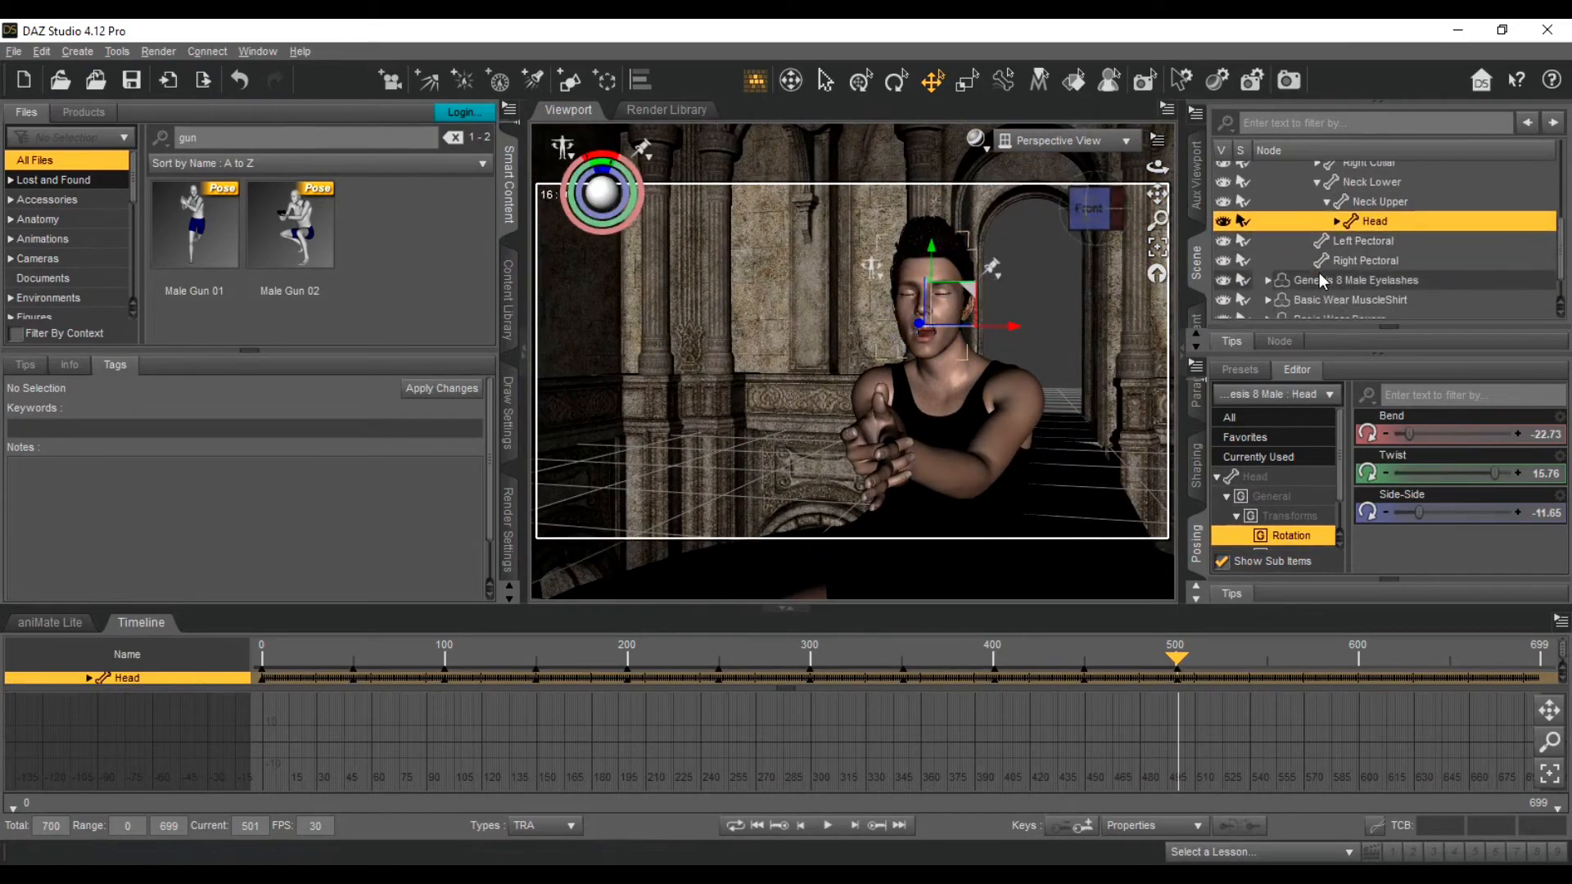
{"action": "left_click", "coordinate": [1278, 255]}
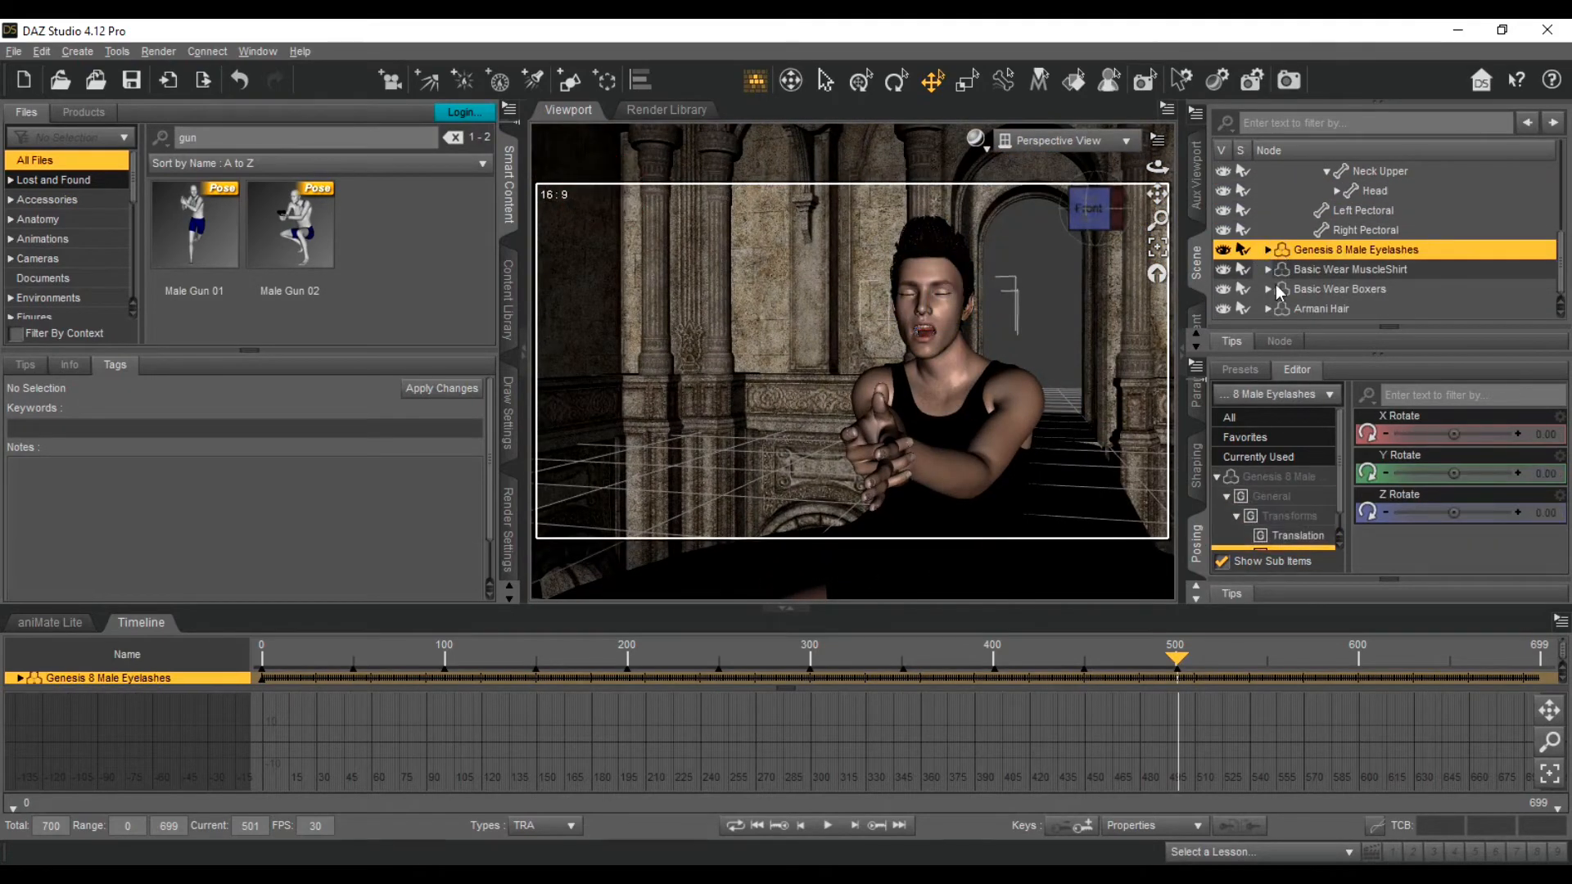
{"action": "left_click", "coordinate": [1288, 395]}
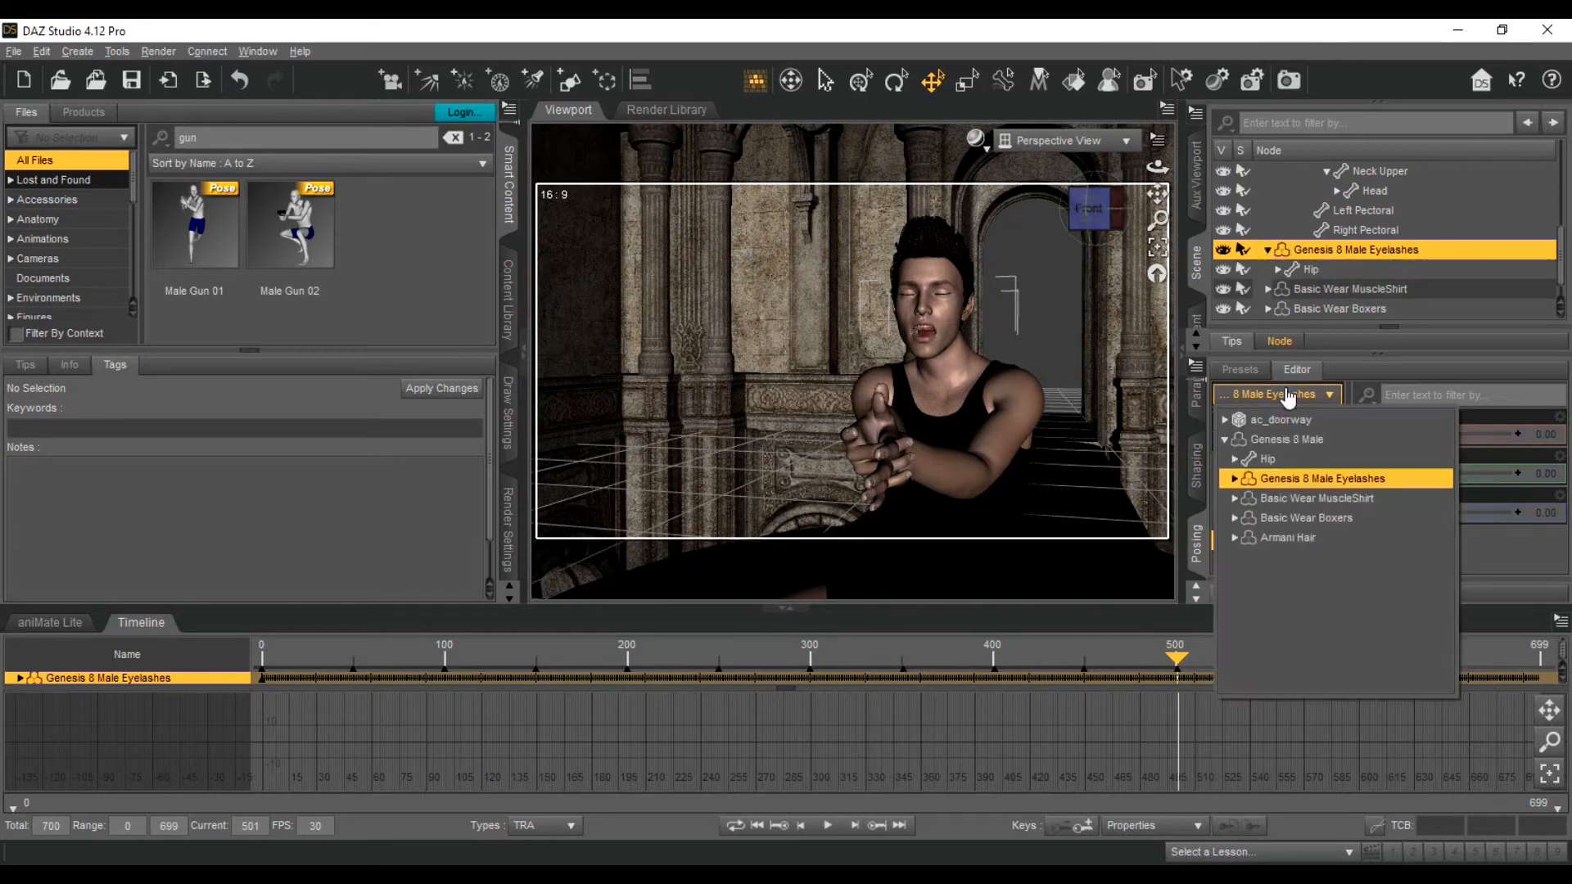
{"action": "left_click", "coordinate": [1238, 482]}
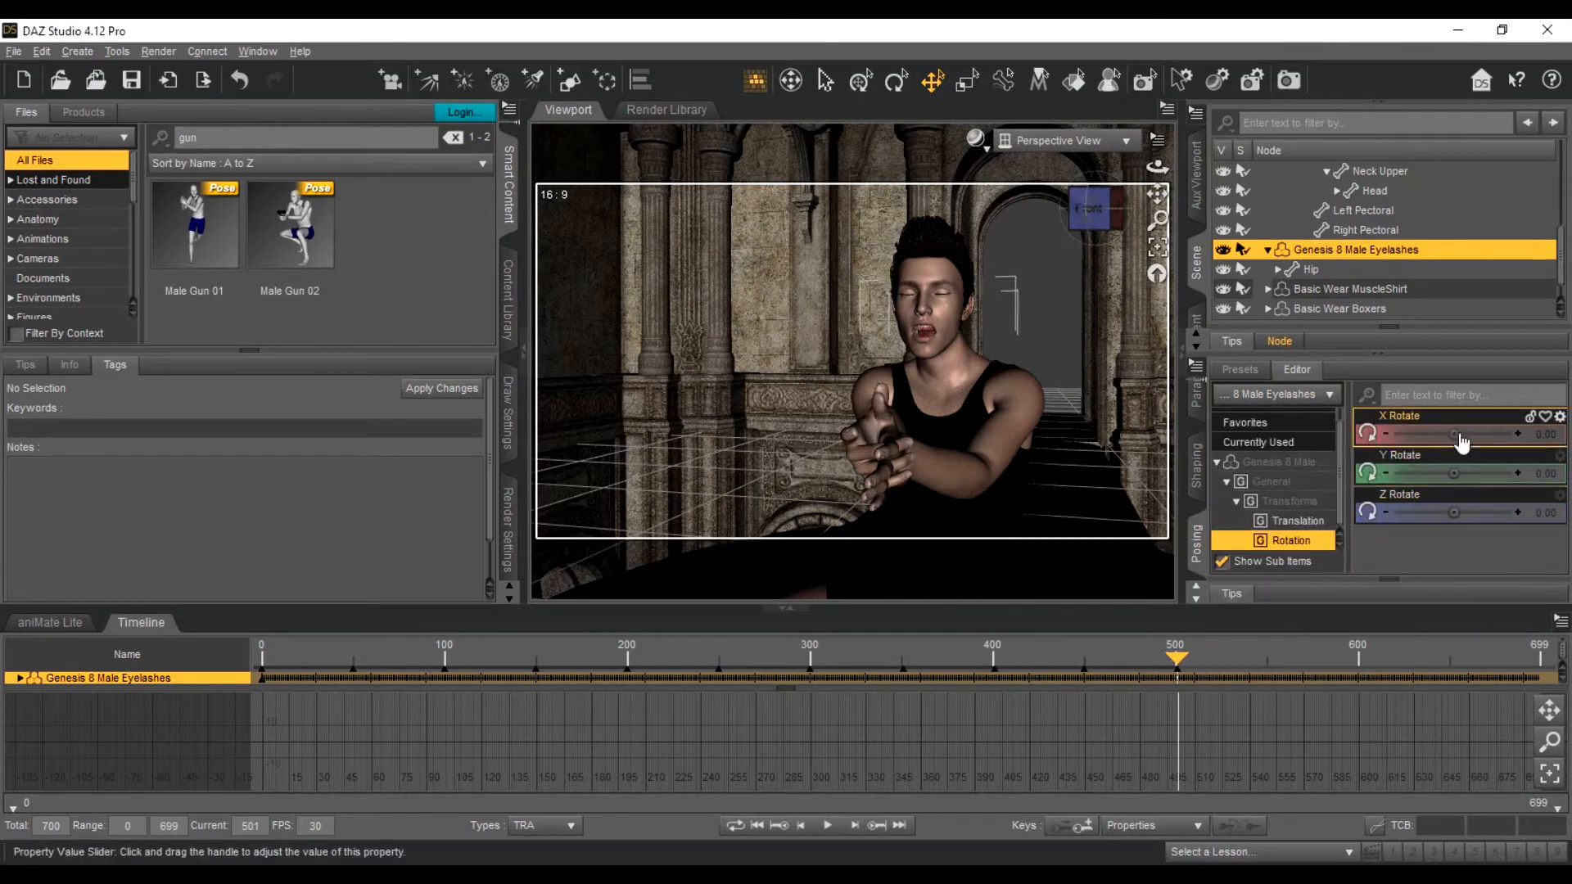
{"action": "left_click", "coordinate": [1270, 396]}
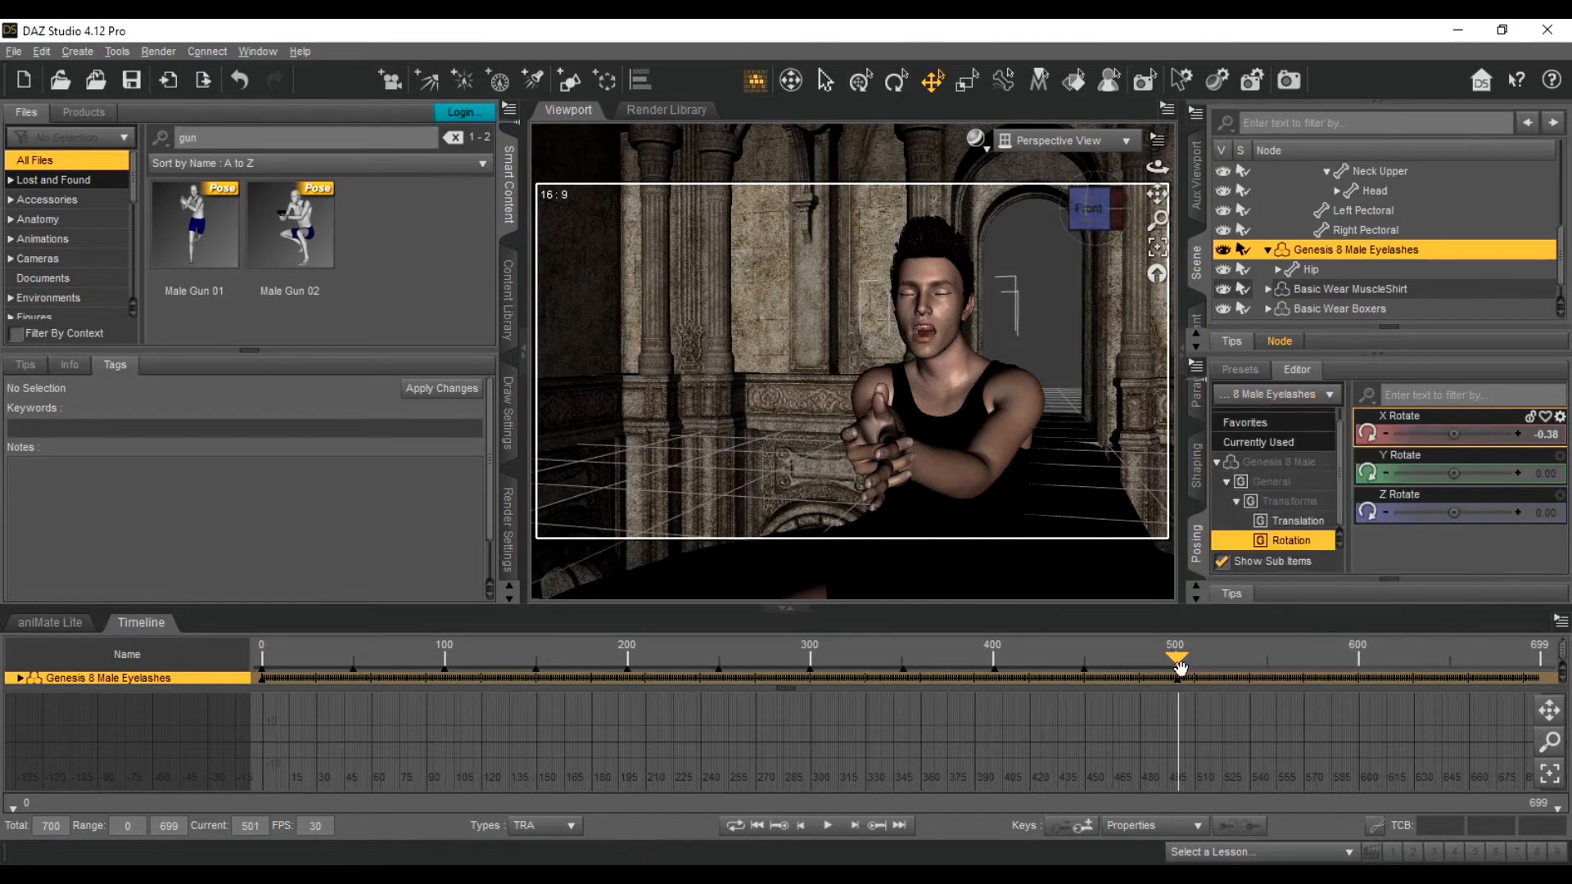
Step: Set the animation's frame rate to 60 FPS and play it from frame 0
{"action": "left_click_drag", "start_coordinate": [1179, 667], "coordinate": [259, 661]}
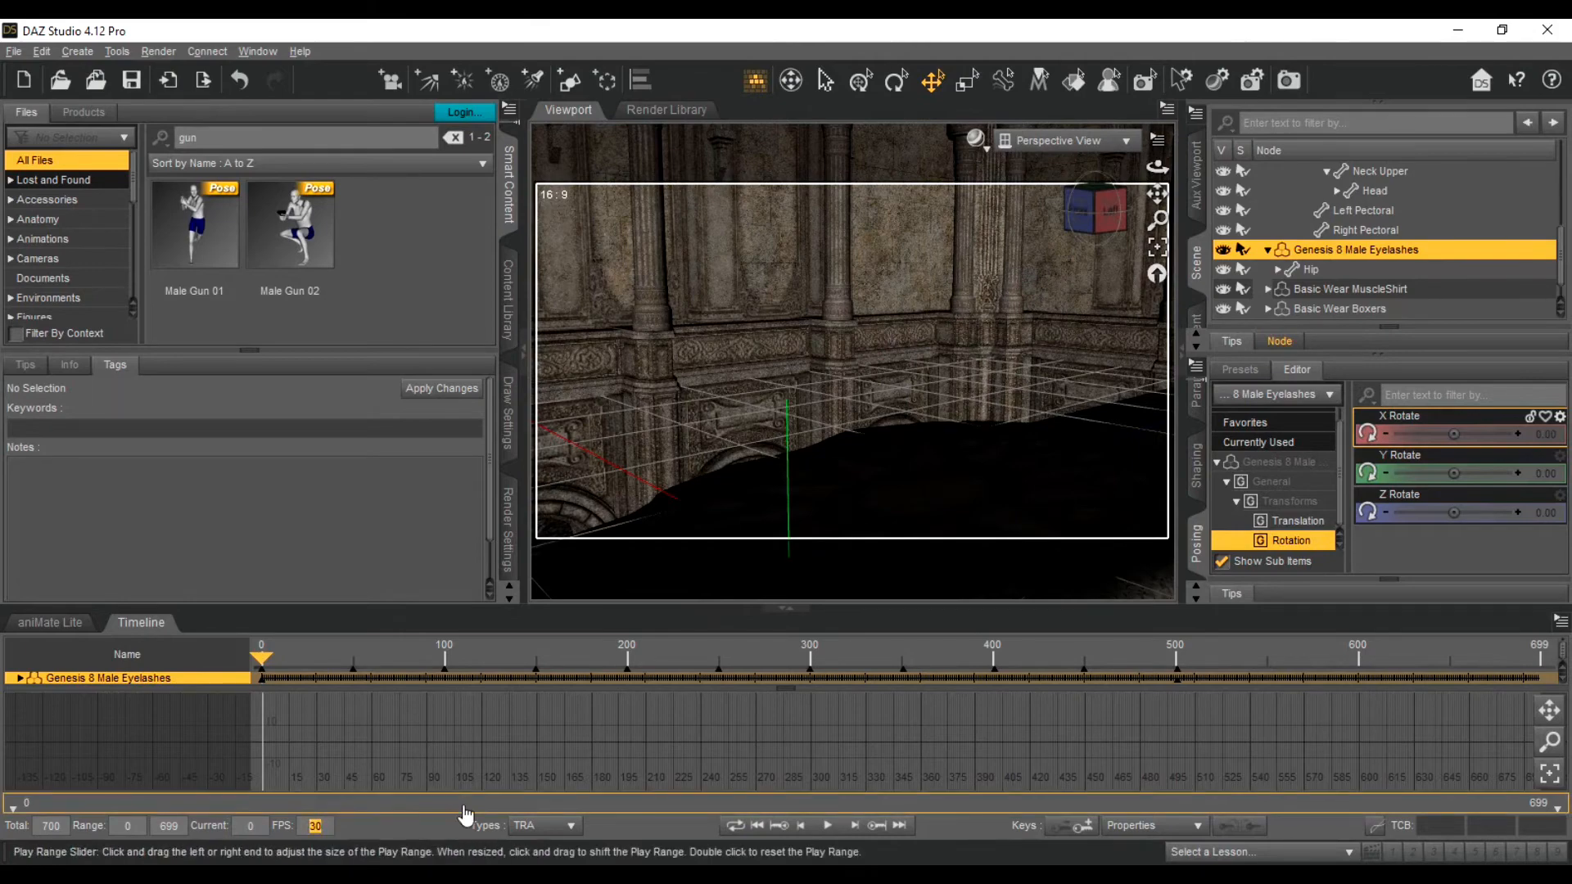
{"action": "type", "text": "6"}
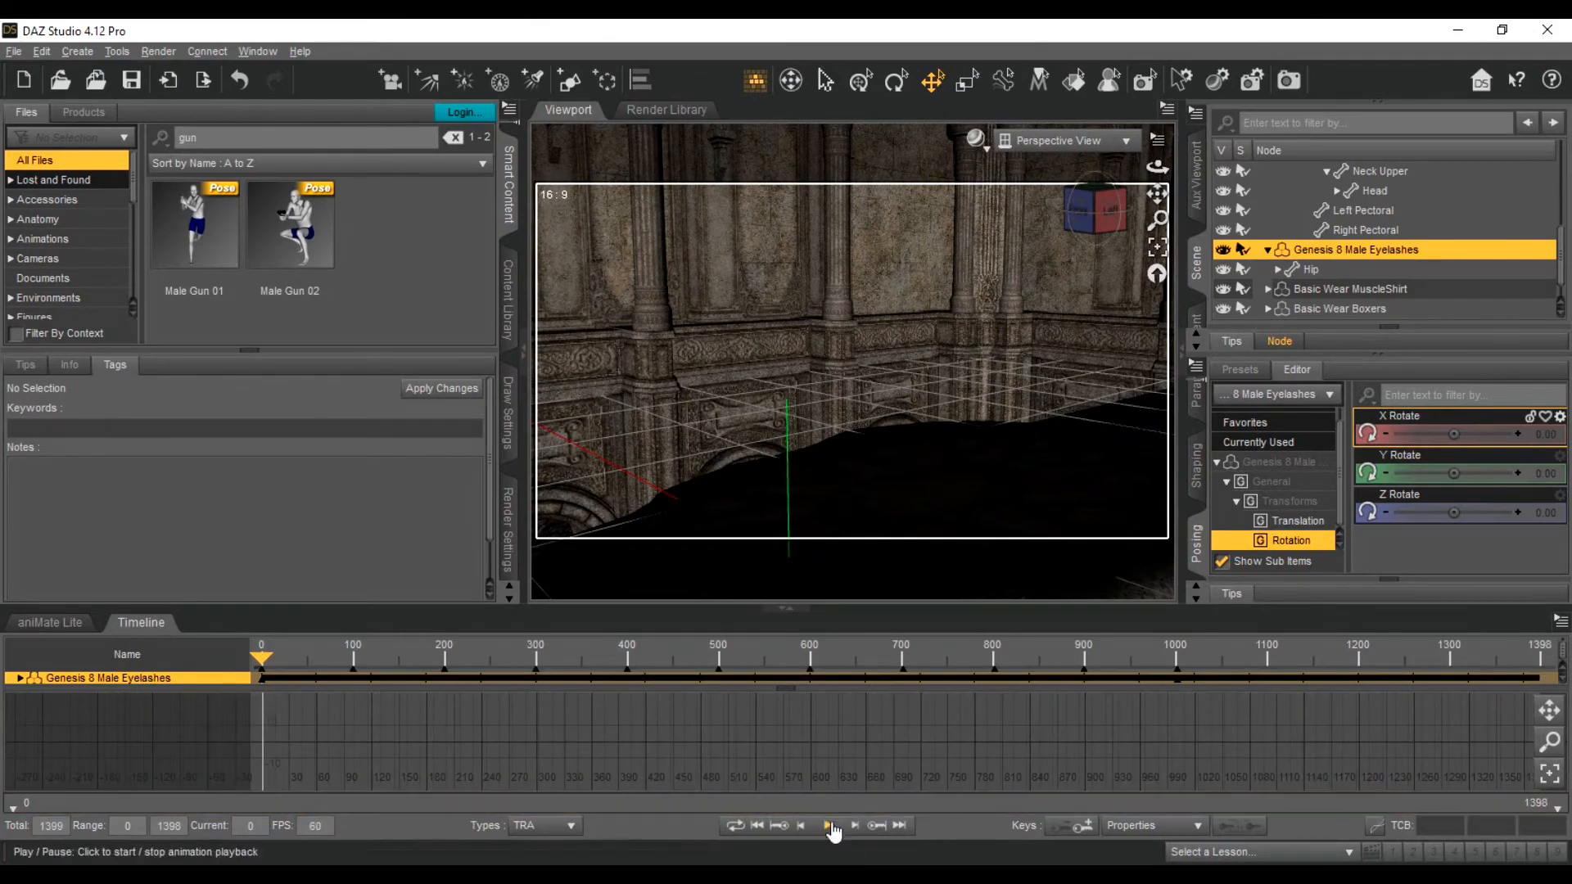
{"action": "left_click", "coordinate": [827, 826]}
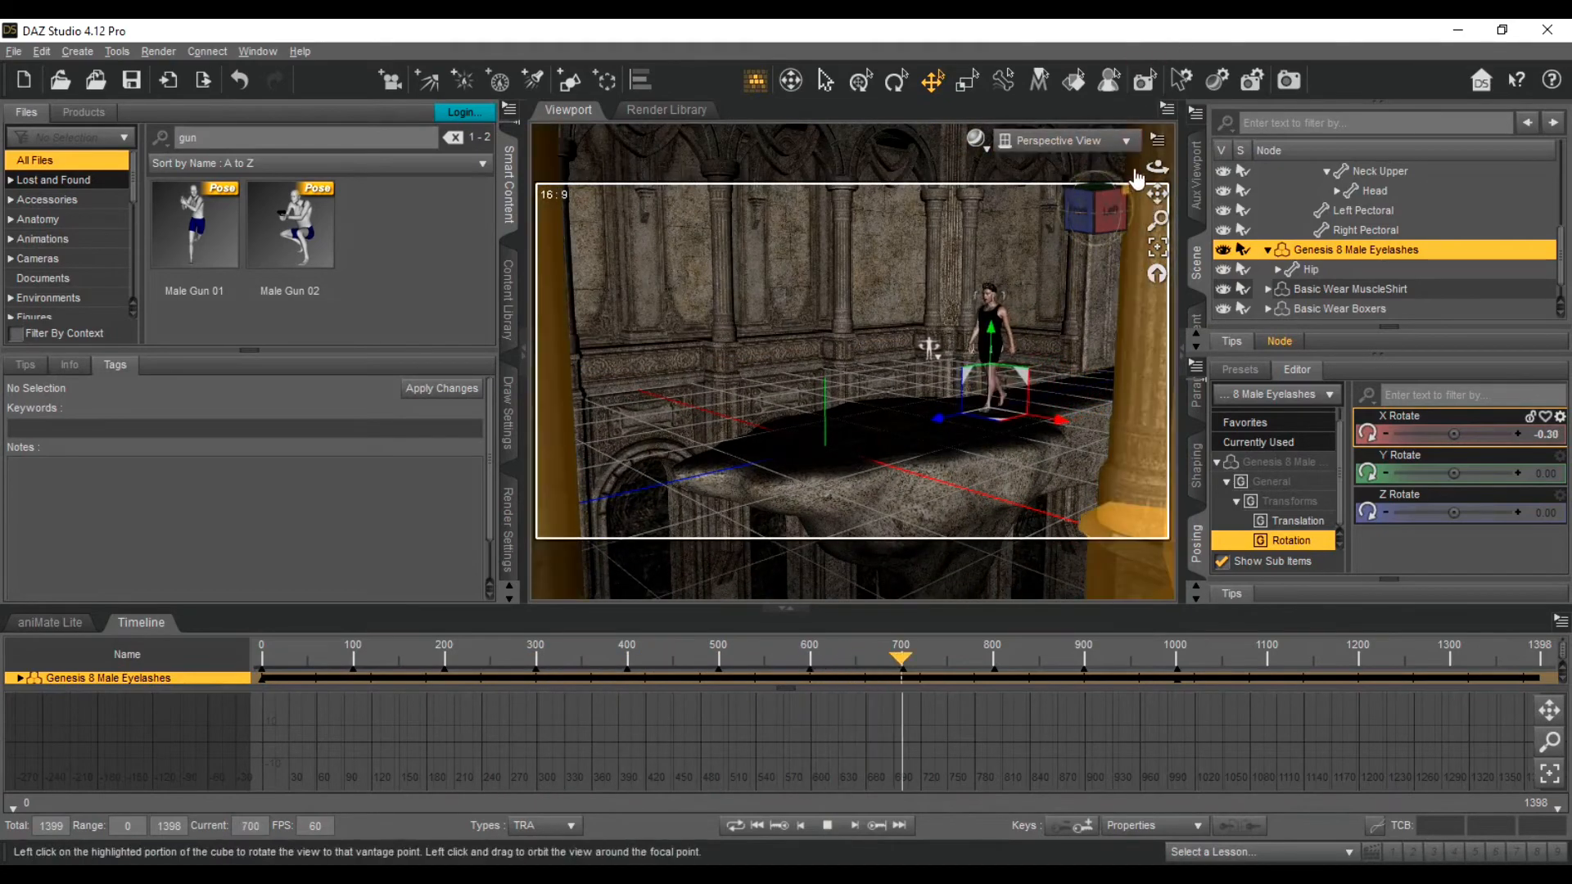
Step: Check the UV View during playback, return to the Perspective View and stop the animation
{"action": "left_click", "coordinate": [1130, 144]}
{"action": "left_click", "coordinate": [1123, 309]}
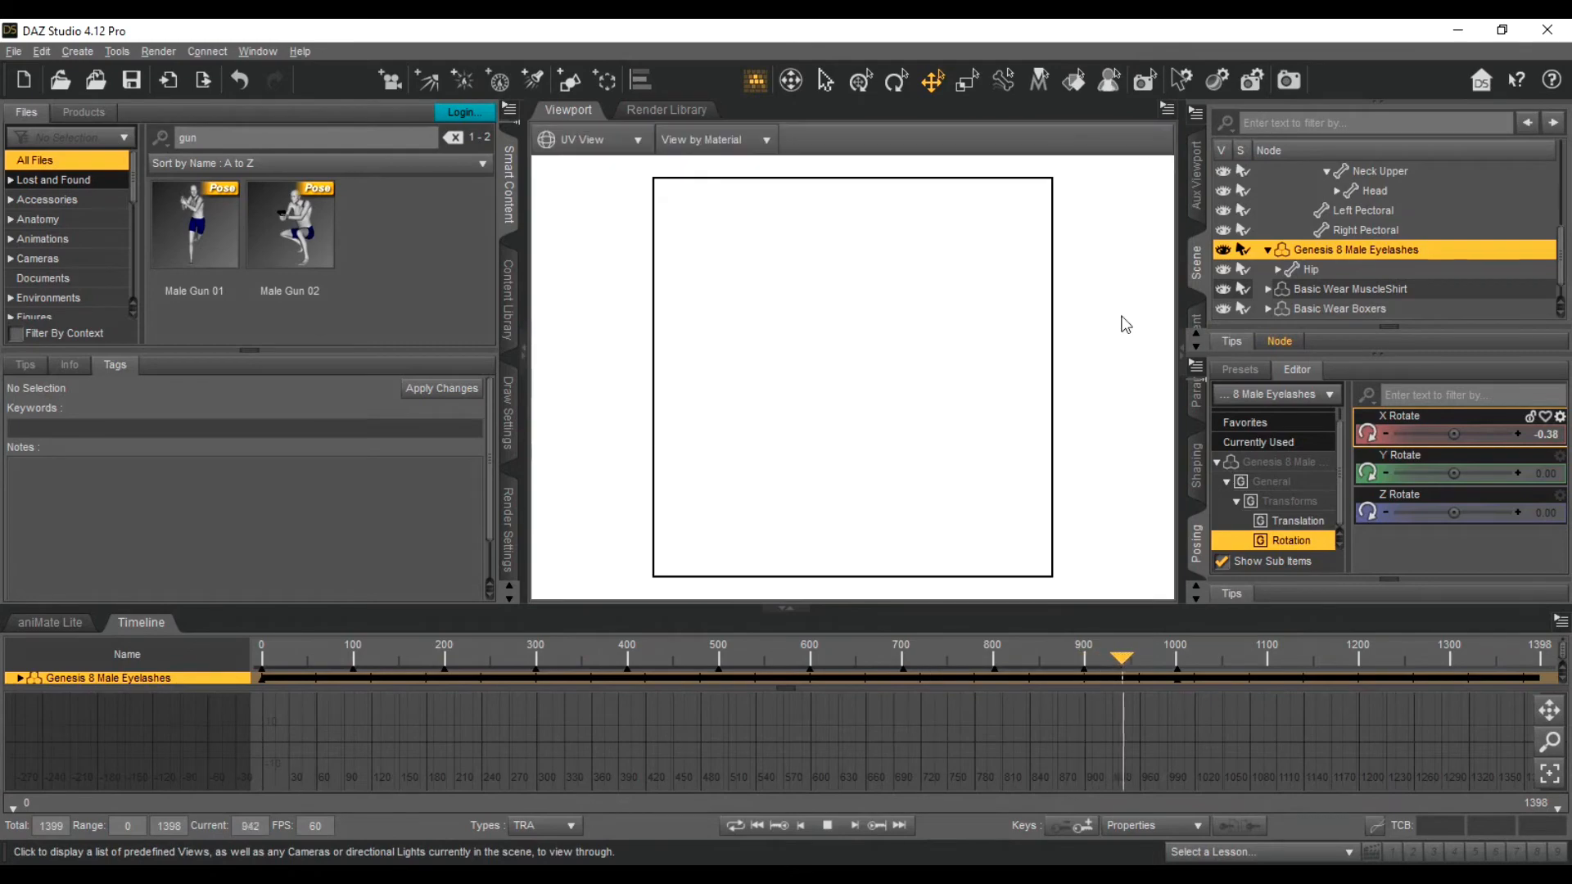
{"action": "left_click", "coordinate": [585, 140]}
{"action": "left_click", "coordinate": [589, 165]}
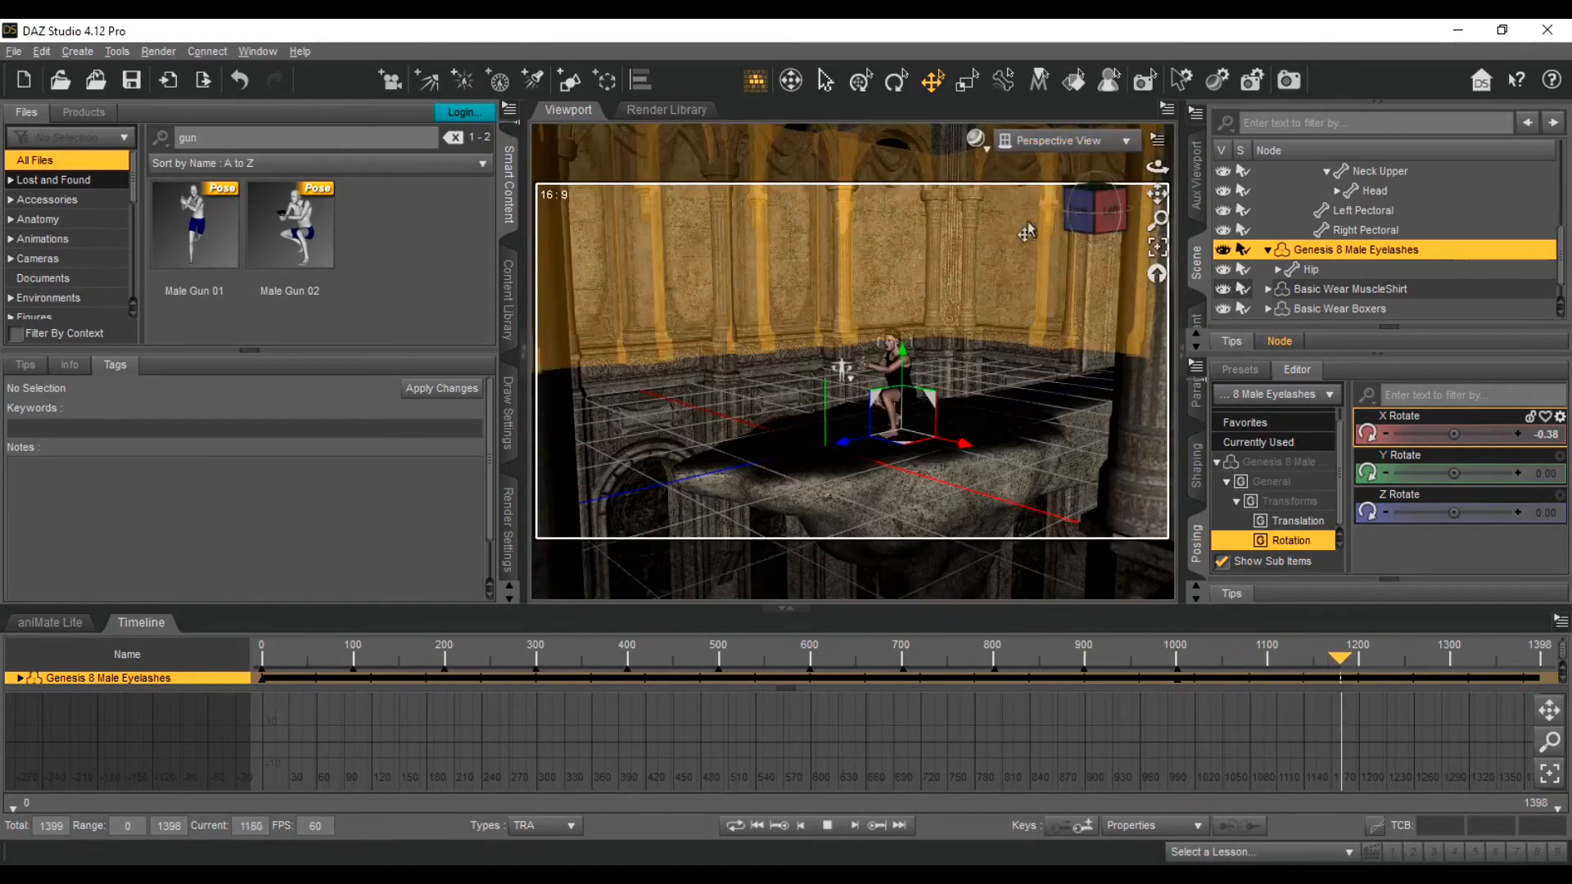
{"action": "left_click", "coordinate": [829, 826]}
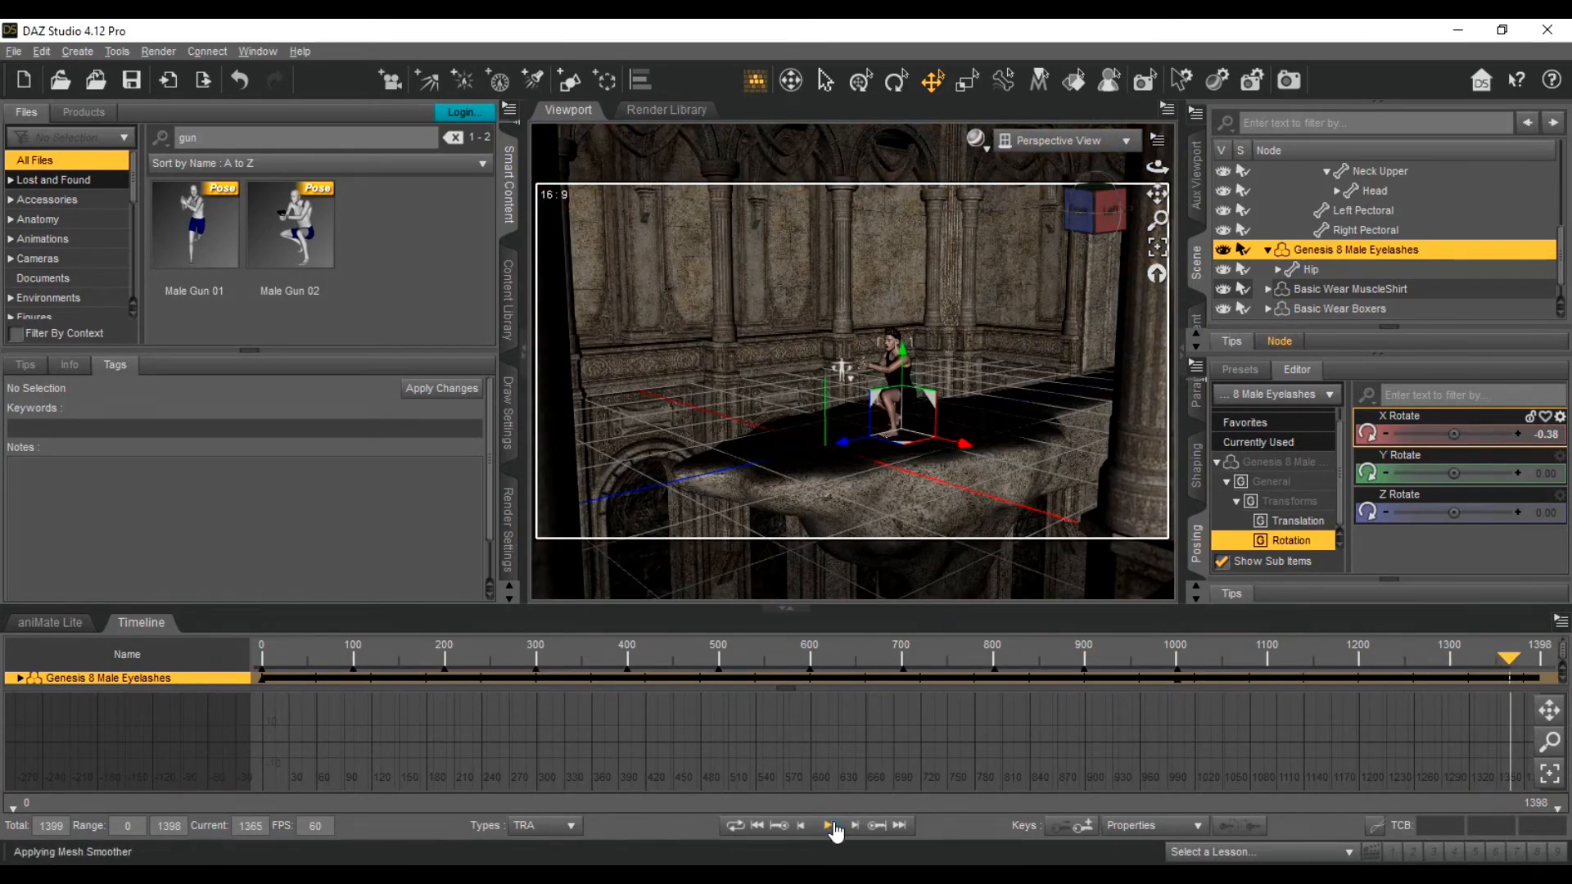
Step: Create a camera named "main cam" that copies the active perspective view, framing the figure and doorway from a raised front angle
{"action": "left_click_drag", "start_coordinate": [1082, 210], "coordinate": [1015, 214]}
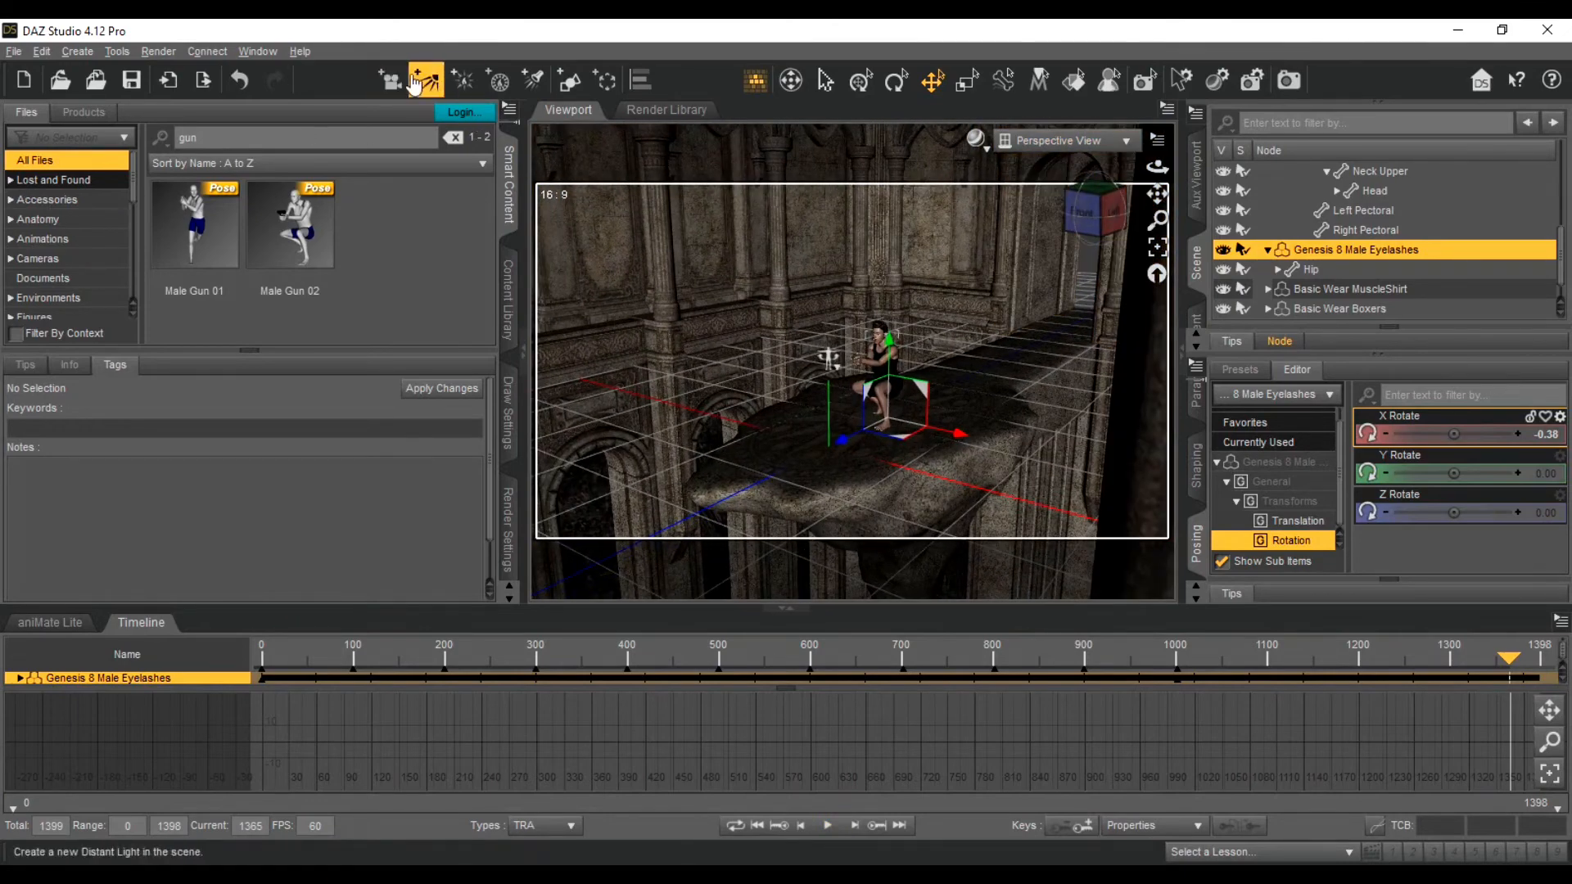
{"action": "left_click_drag", "start_coordinate": [1096, 211], "coordinate": [978, 253]}
{"action": "scroll", "coordinate": [978, 252], "scroll_direction": "down", "scroll_amount": 1}
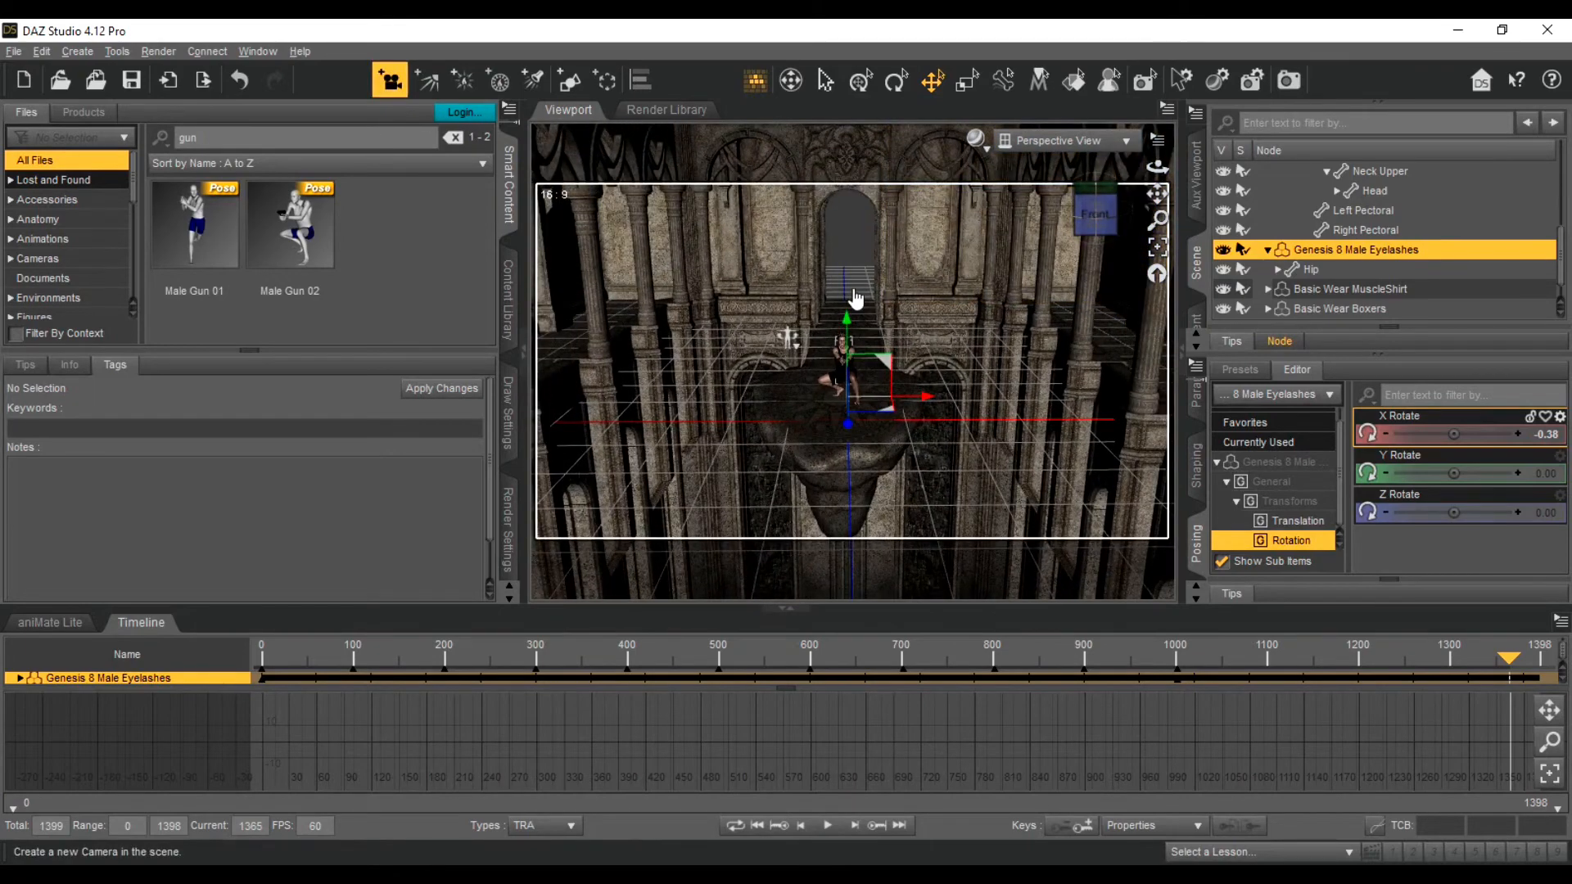
{"action": "left_click", "coordinate": [391, 82]}
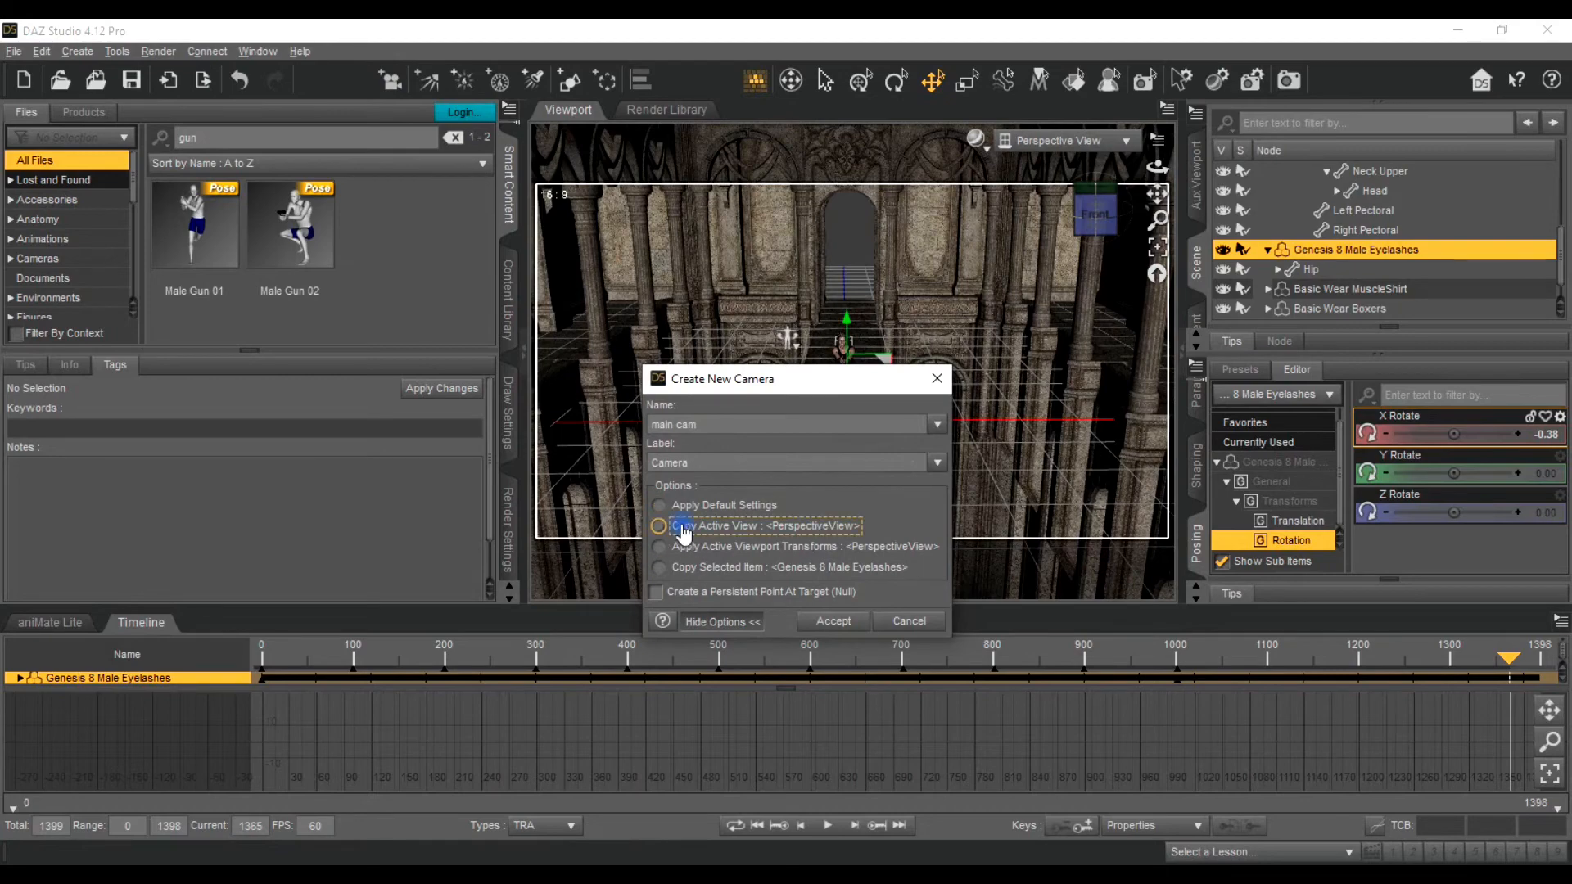
{"action": "left_click", "coordinate": [834, 621]}
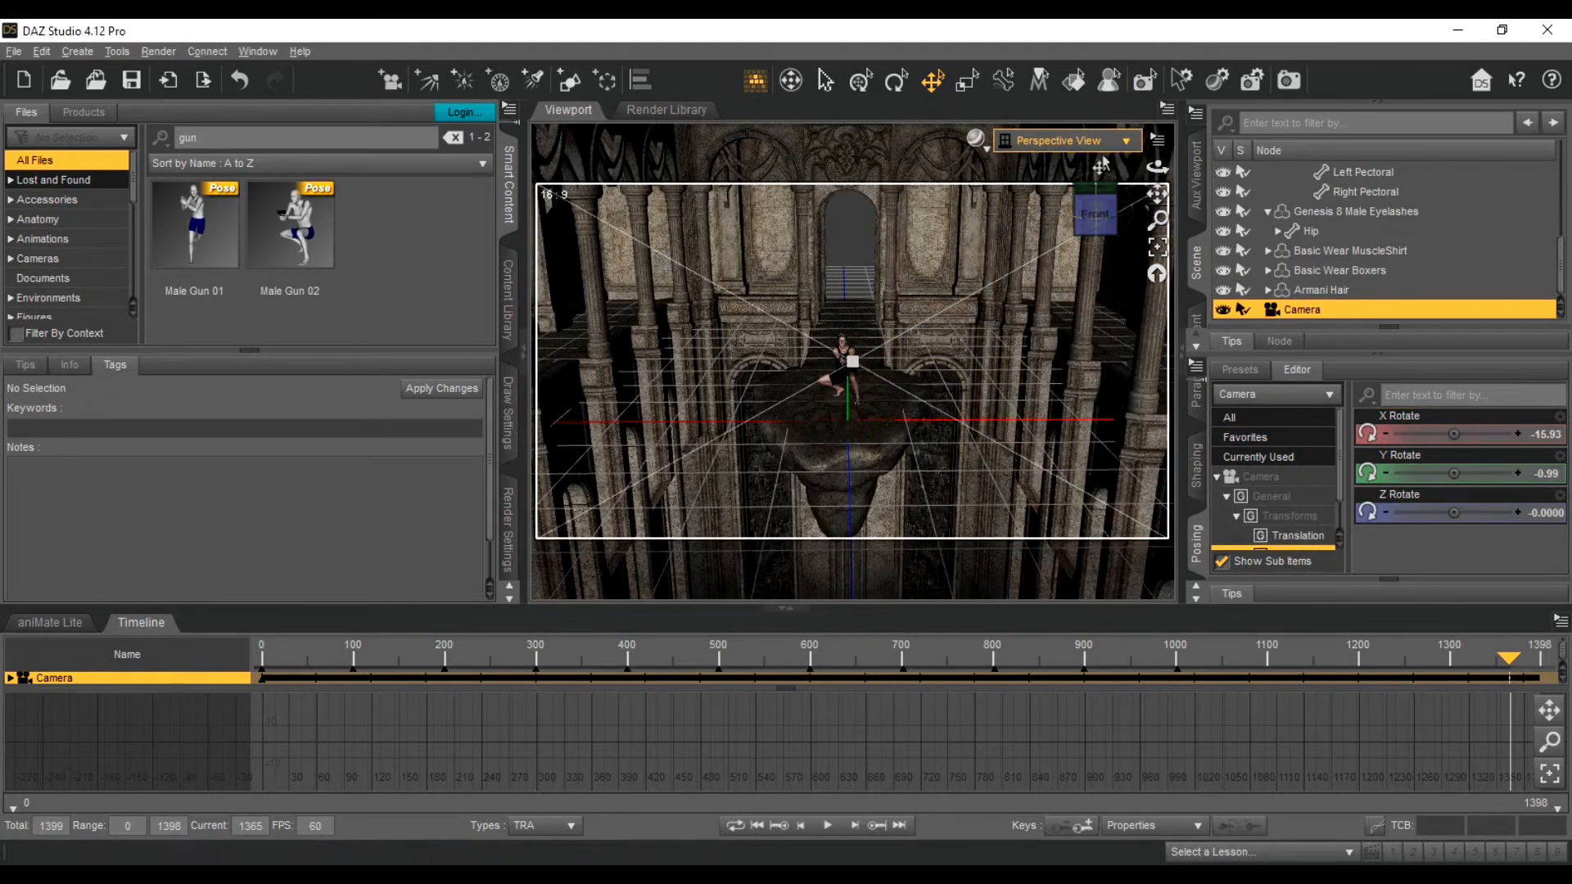
Step: Create a second camera named "back cam" that copies the active view, looking at the figure from behind through the doorway
{"action": "left_click_drag", "start_coordinate": [1095, 211], "coordinate": [935, 196]}
{"action": "scroll", "coordinate": [1033, 254], "scroll_direction": "down", "scroll_amount": 5}
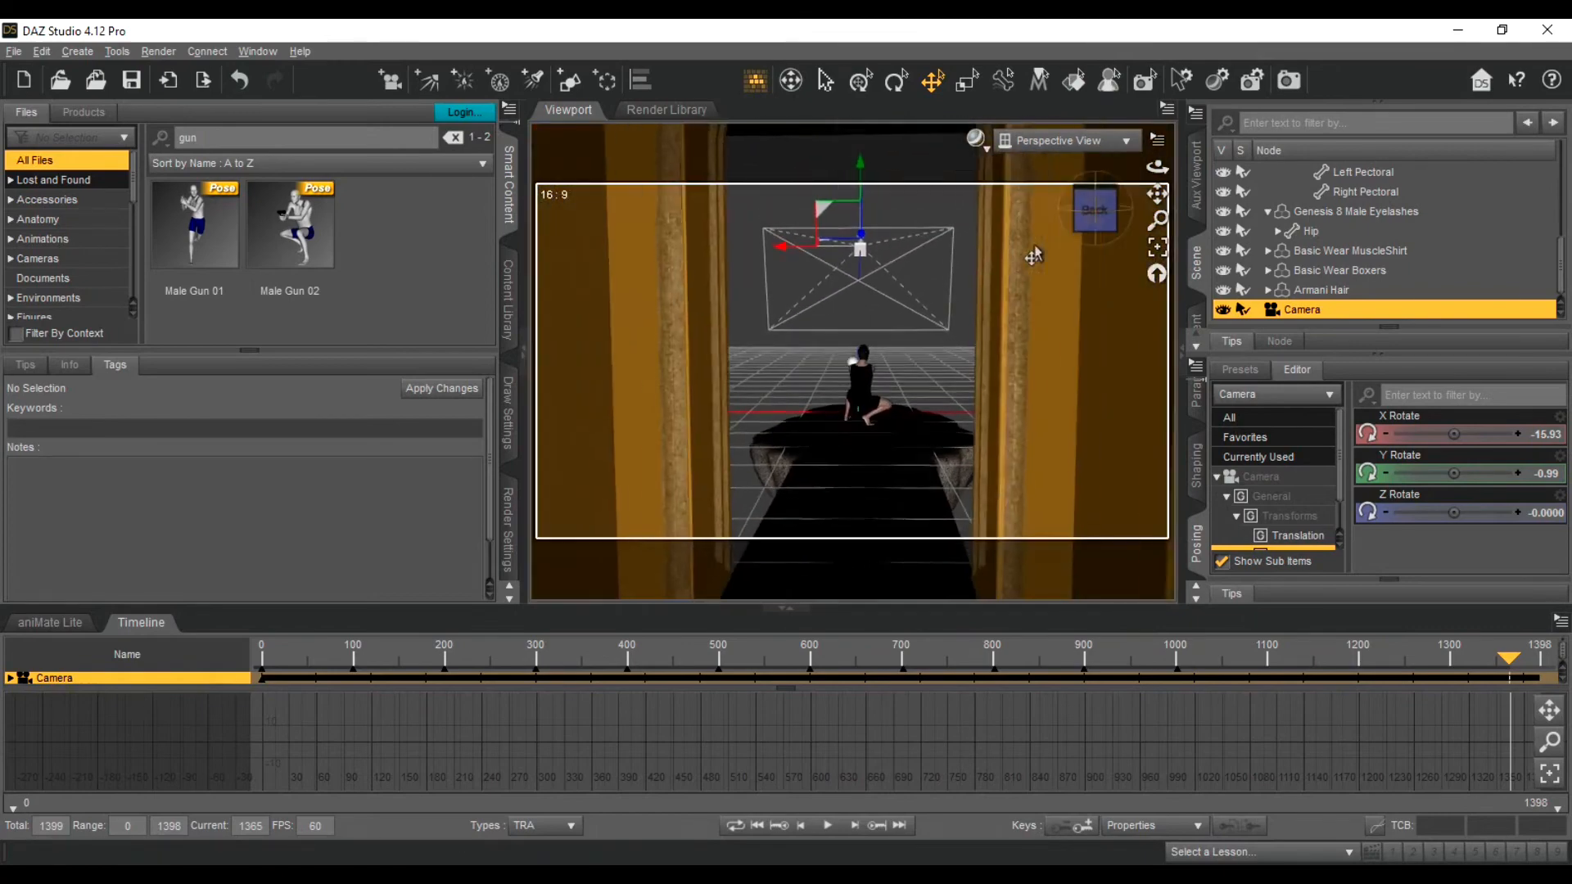
{"action": "scroll", "coordinate": [1033, 255], "scroll_direction": "up", "scroll_amount": 2}
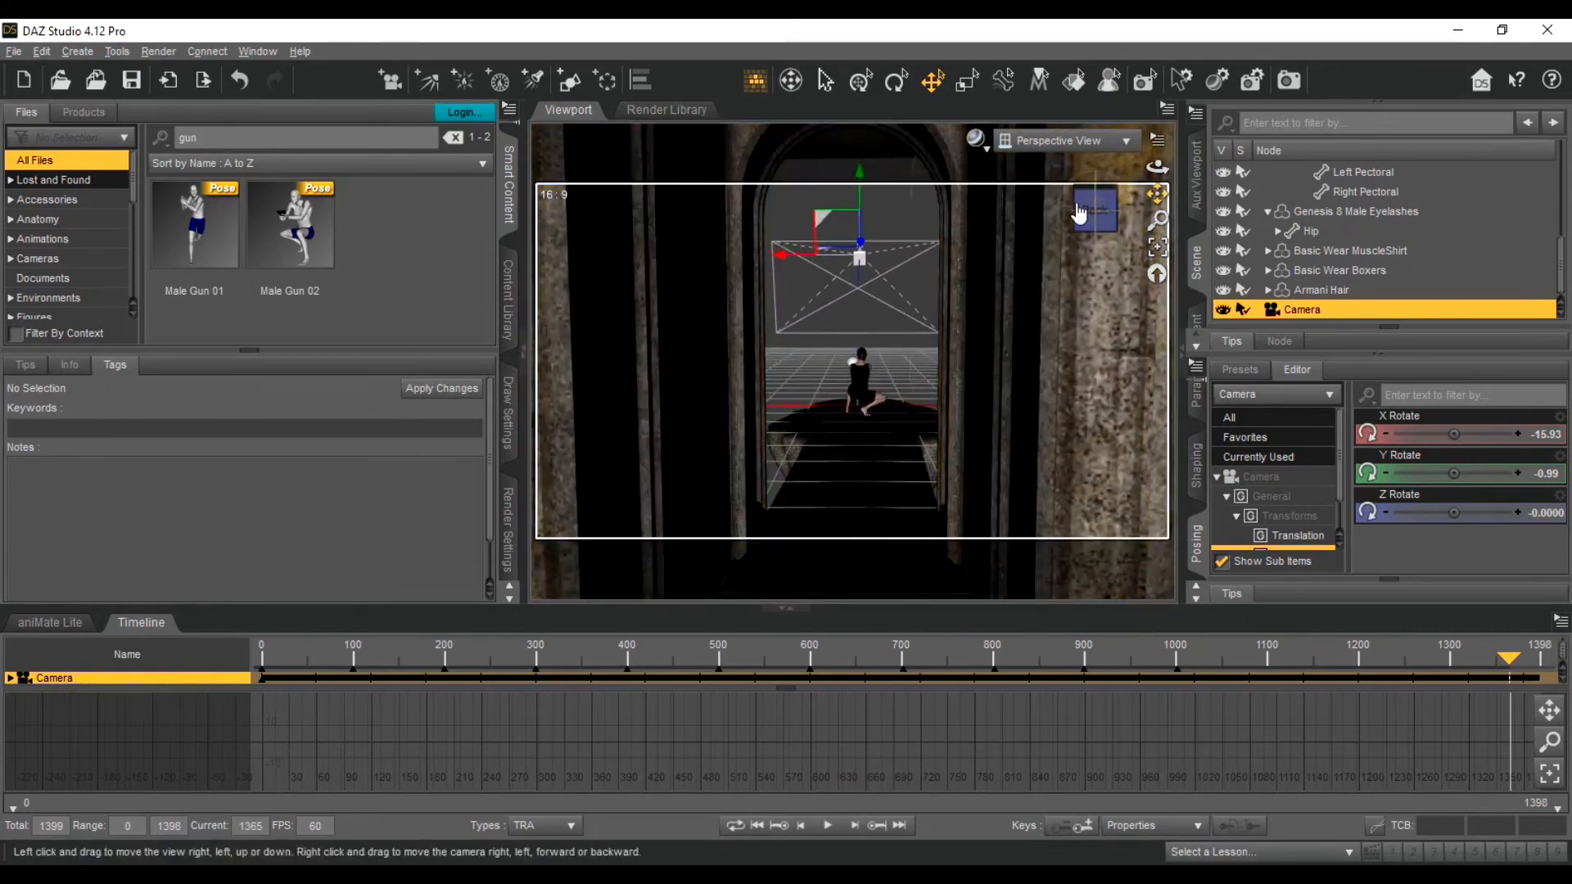
{"action": "left_click_drag", "start_coordinate": [1089, 214], "coordinate": [1088, 193]}
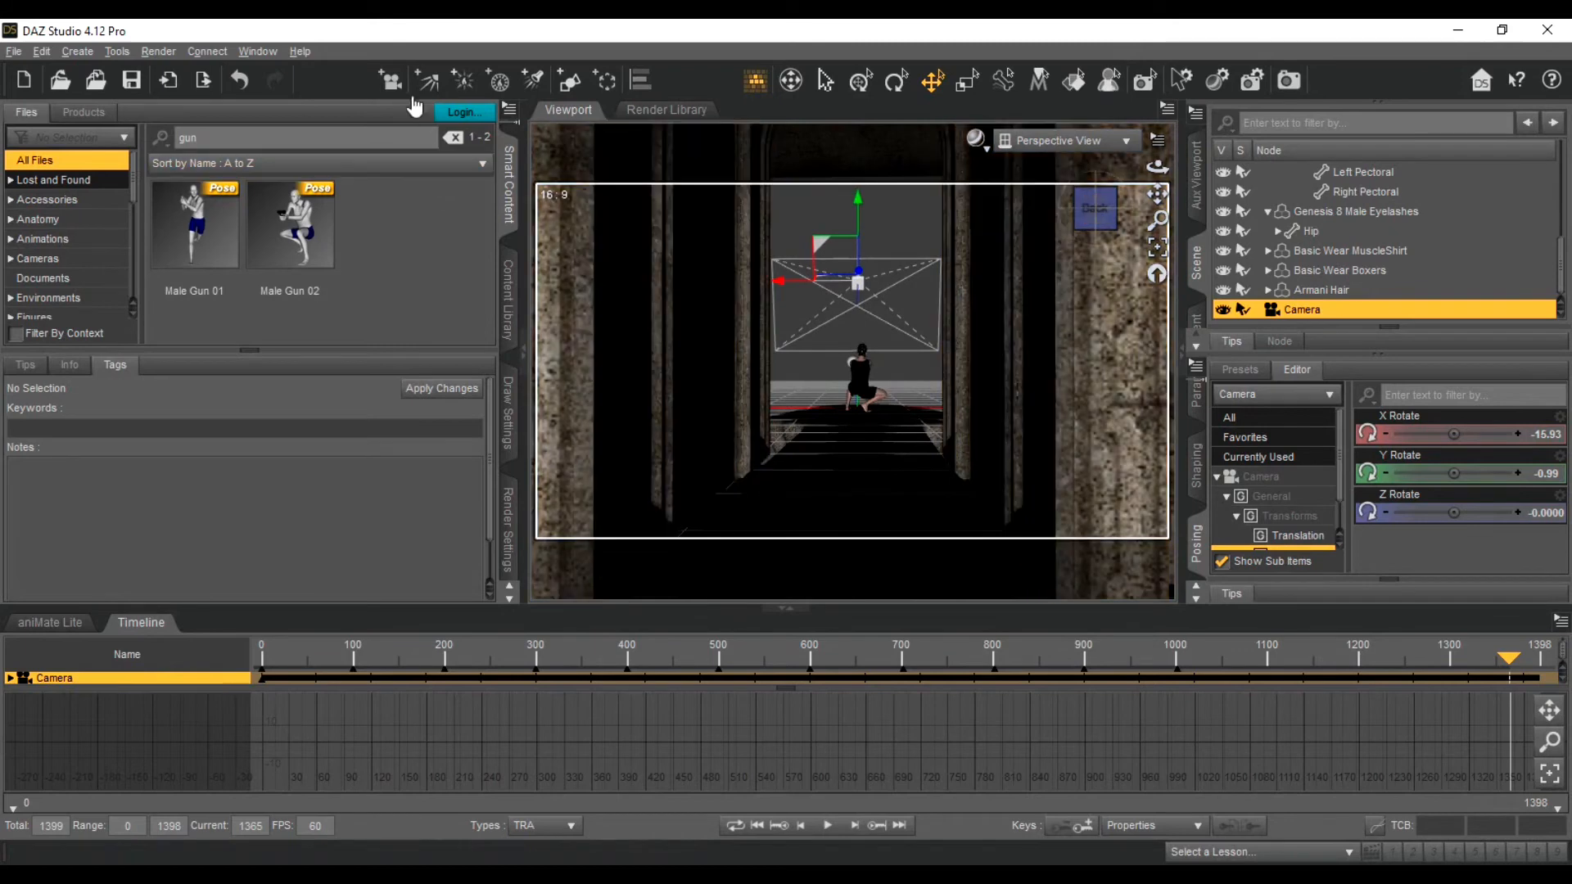
{"action": "left_click", "coordinate": [389, 80]}
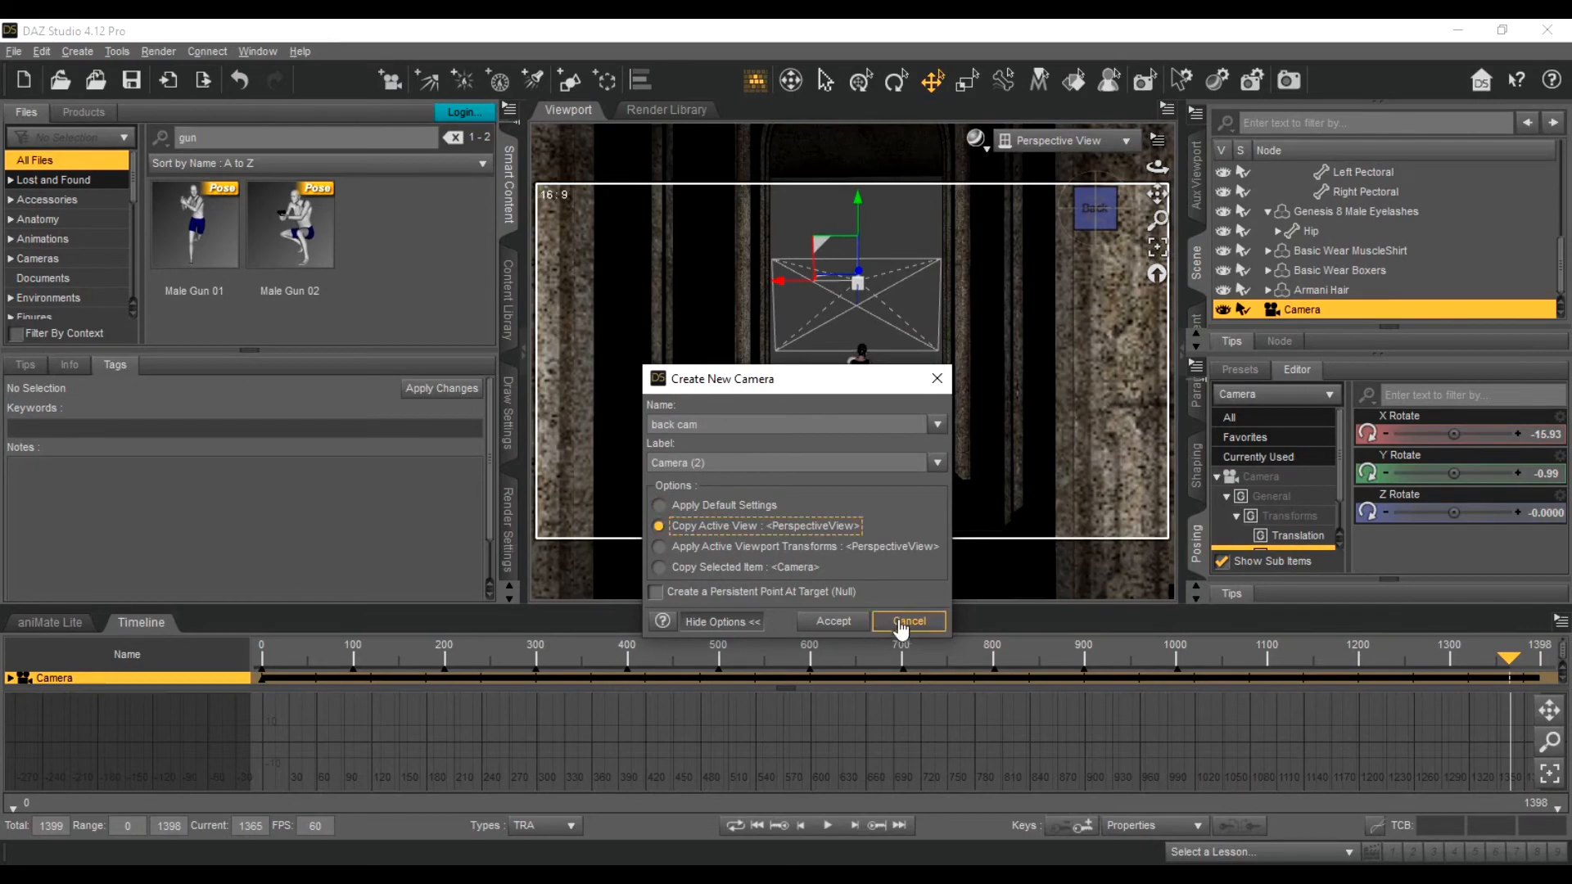
{"action": "left_click", "coordinate": [852, 630]}
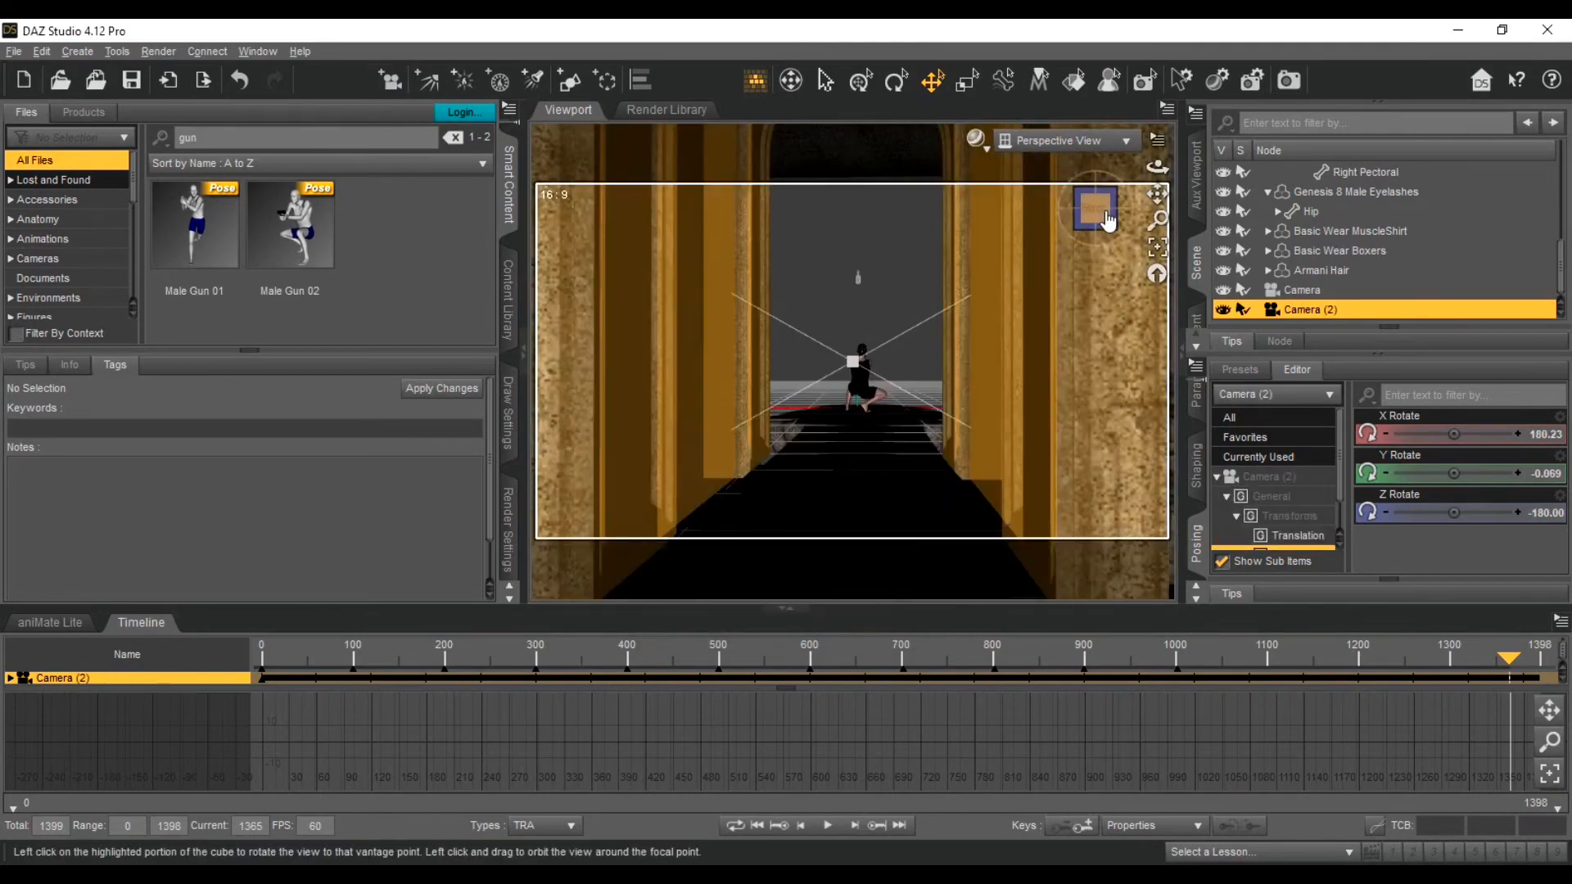
Step: Create a third camera named "cam3" that copies a low, close front view of the kneeling figure
{"action": "left_click", "coordinate": [1095, 208]}
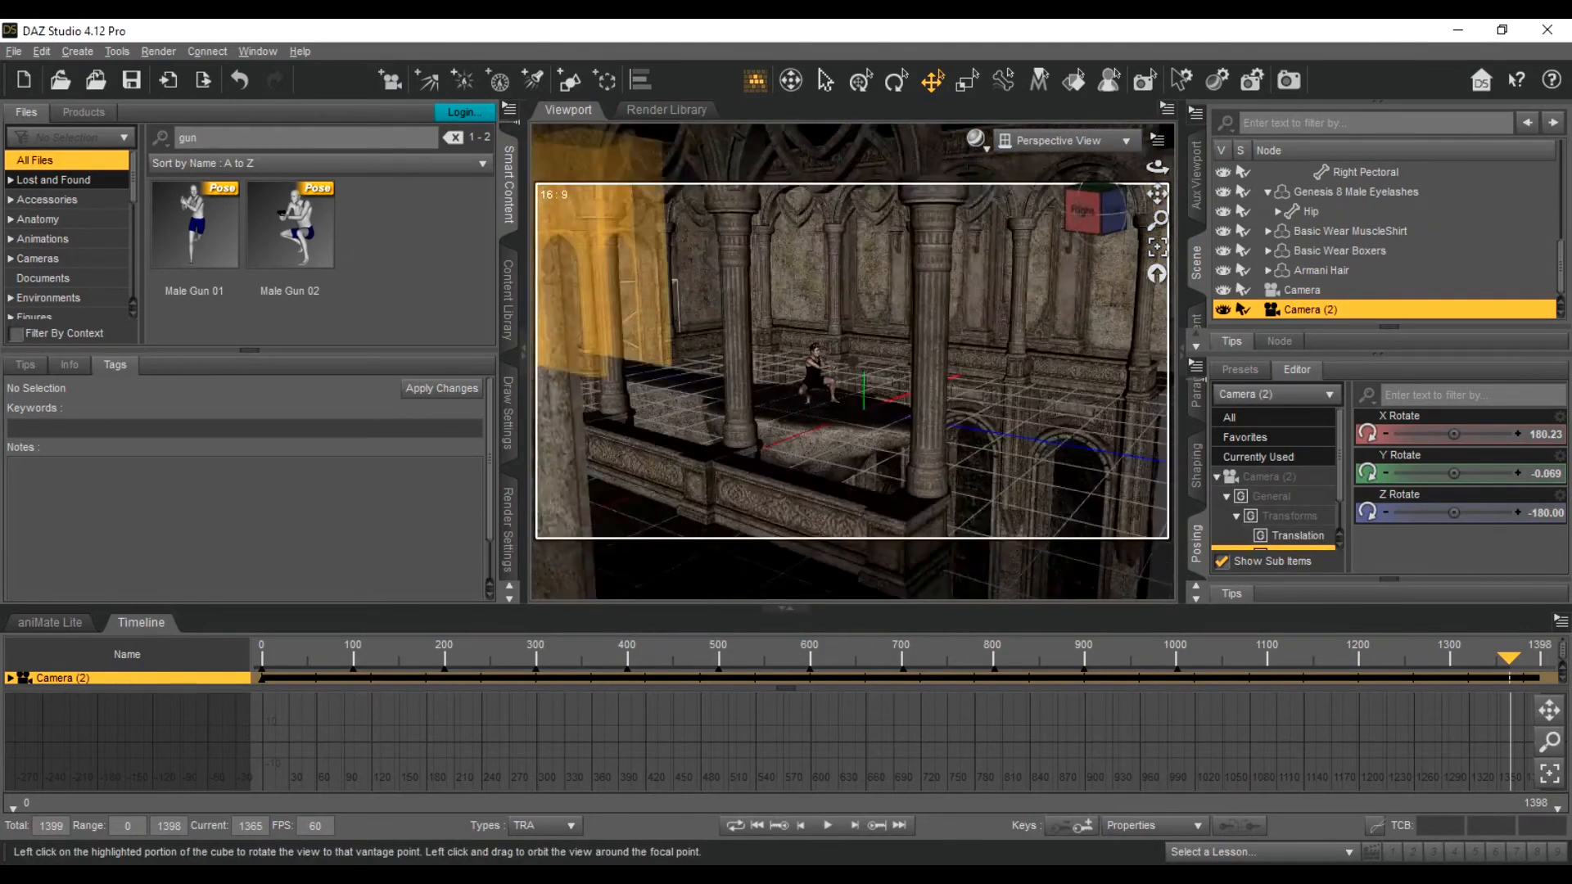
{"action": "left_click", "coordinate": [1095, 219]}
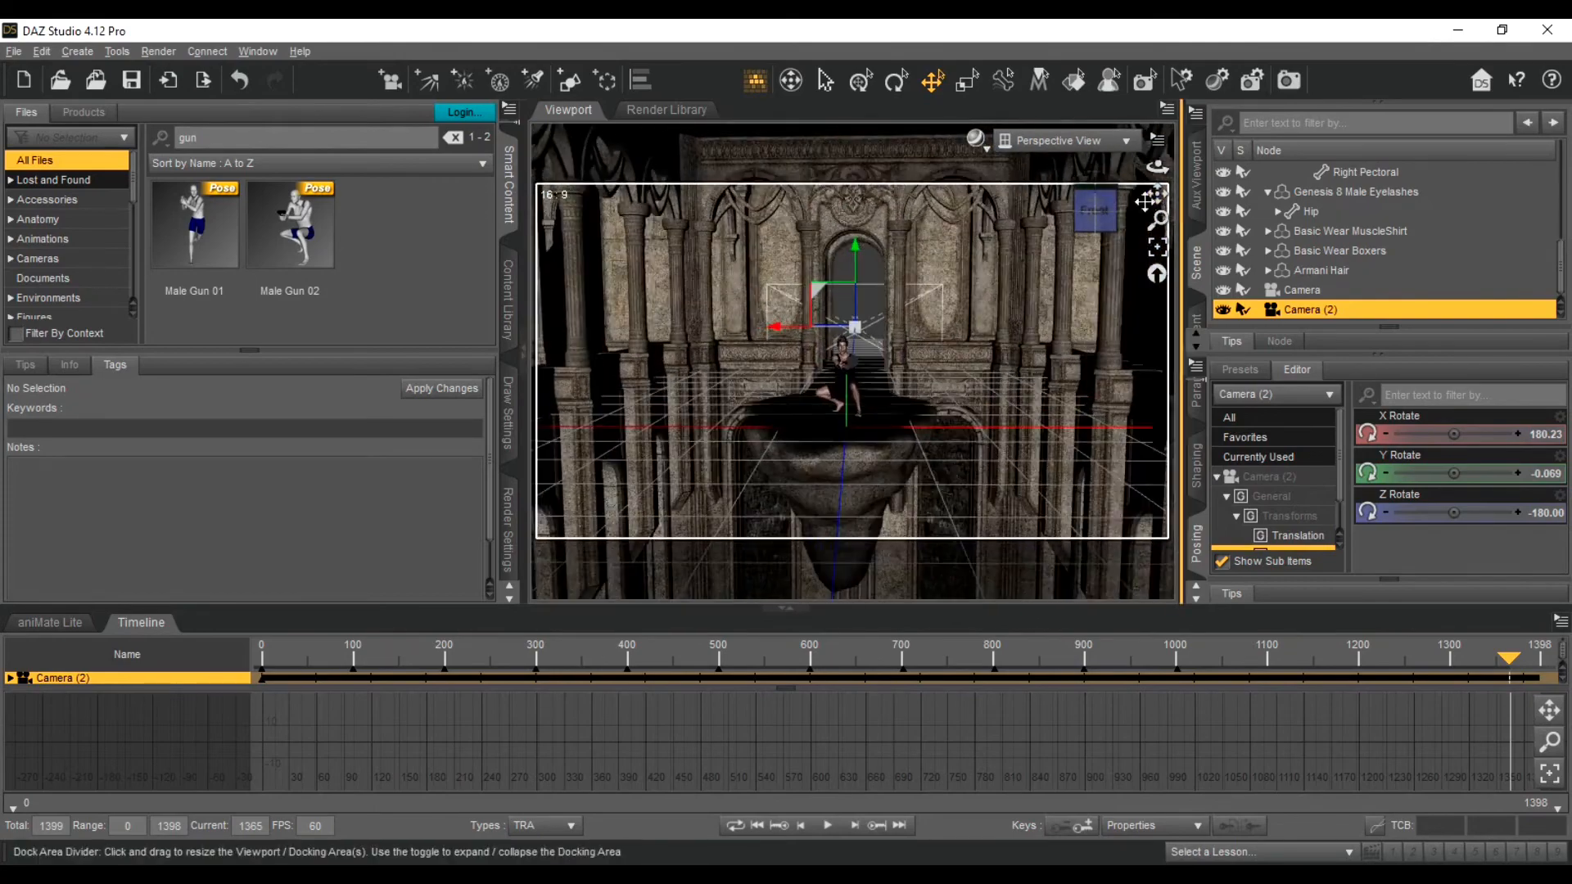
{"action": "left_click", "coordinate": [1094, 219]}
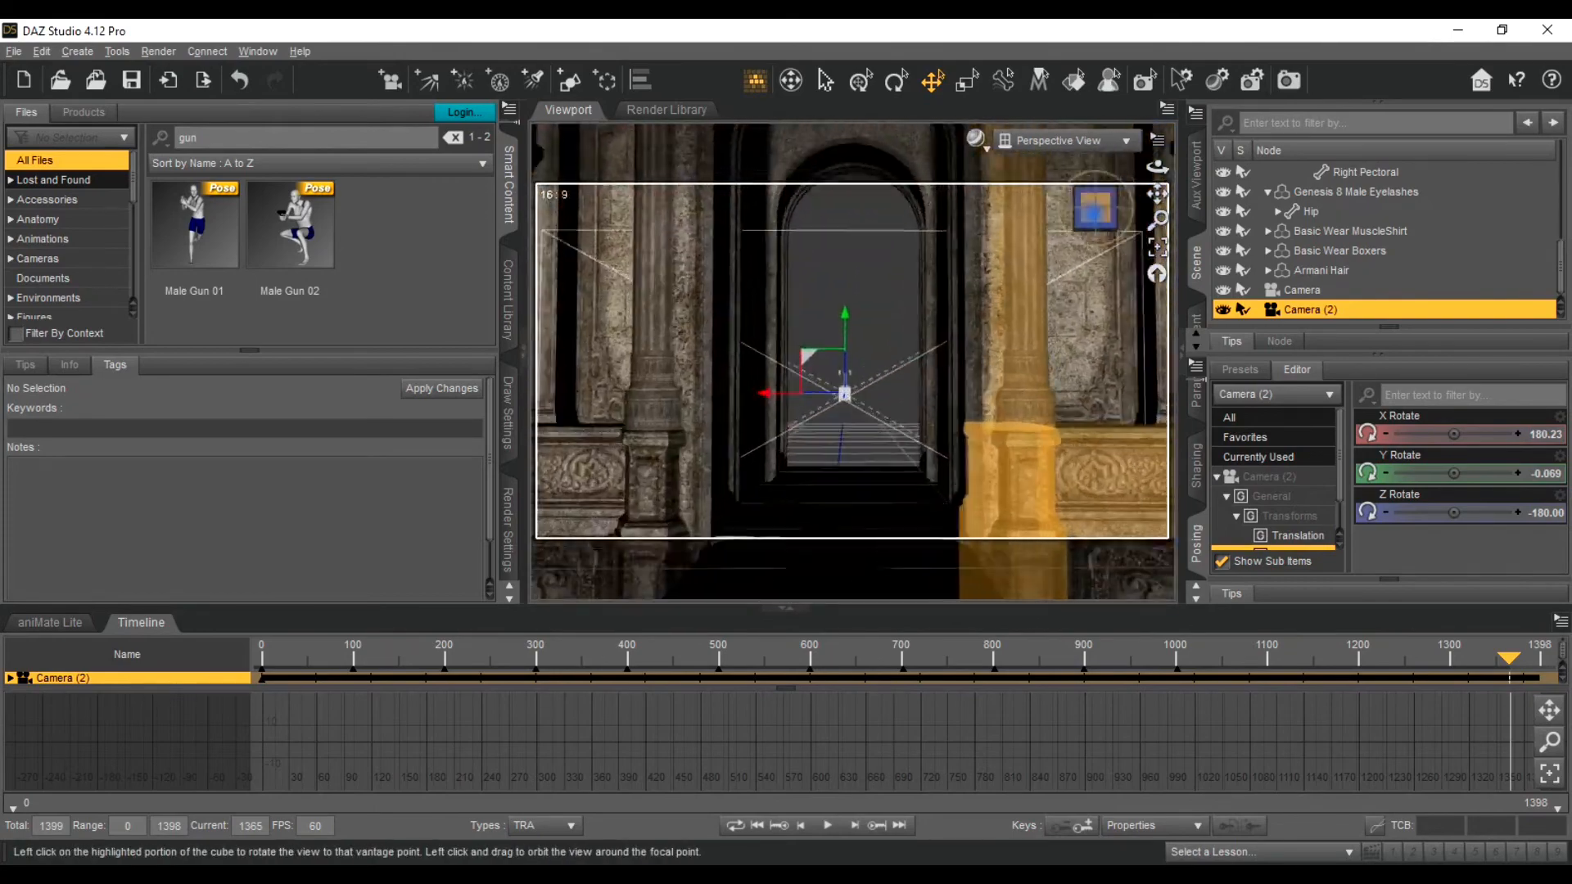
{"action": "left_click_drag", "start_coordinate": [1157, 220], "coordinate": [1157, 278]}
{"action": "left_click_drag", "start_coordinate": [1156, 167], "coordinate": [1149, 162]}
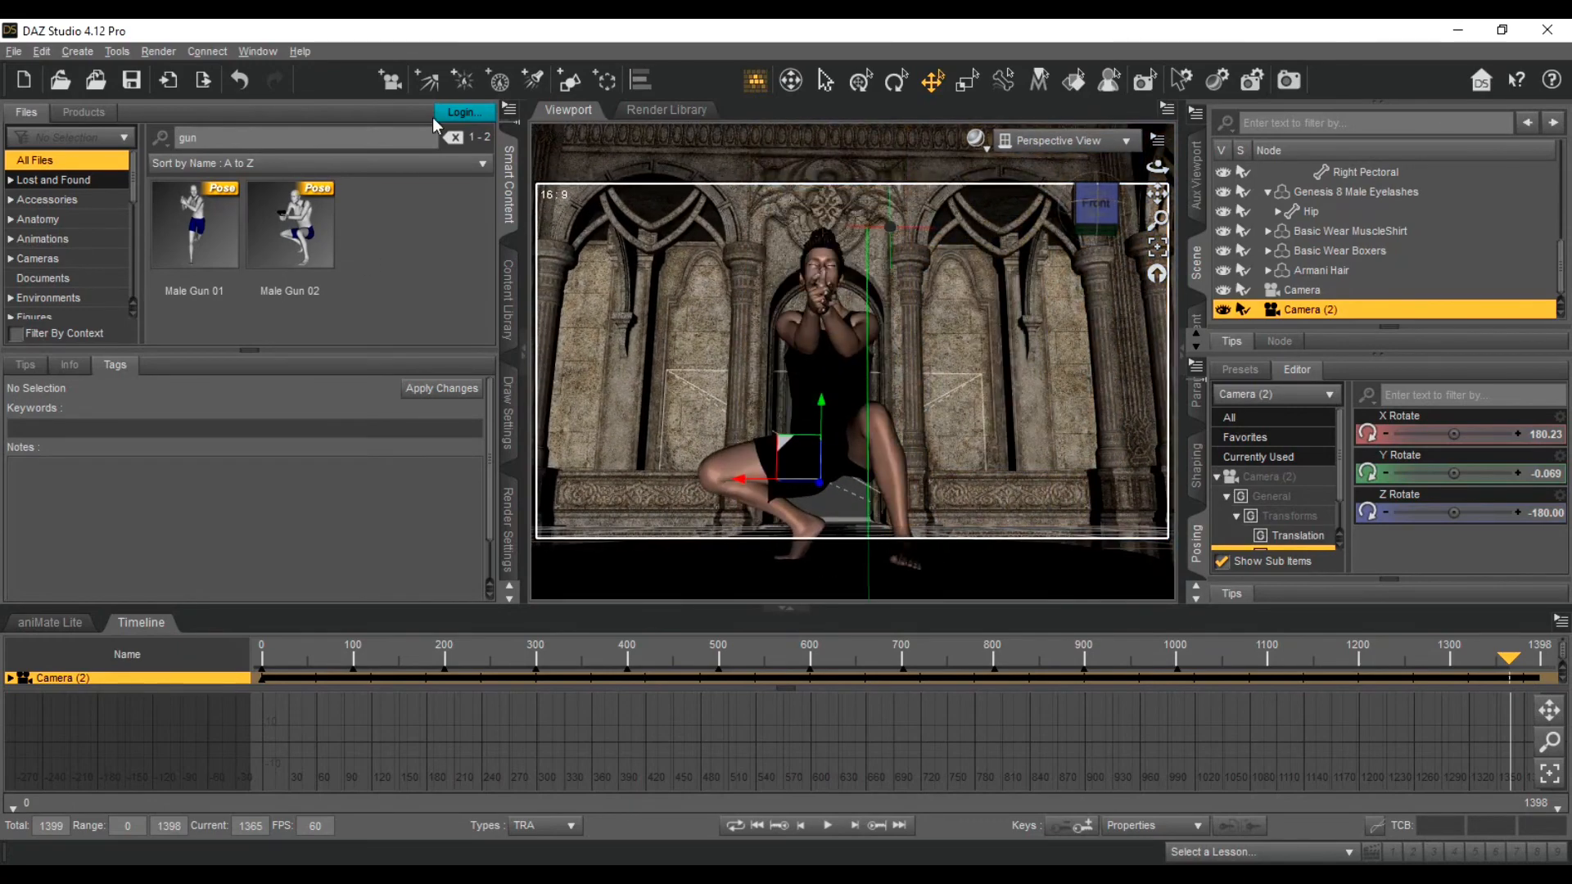
{"action": "left_click", "coordinate": [393, 80]}
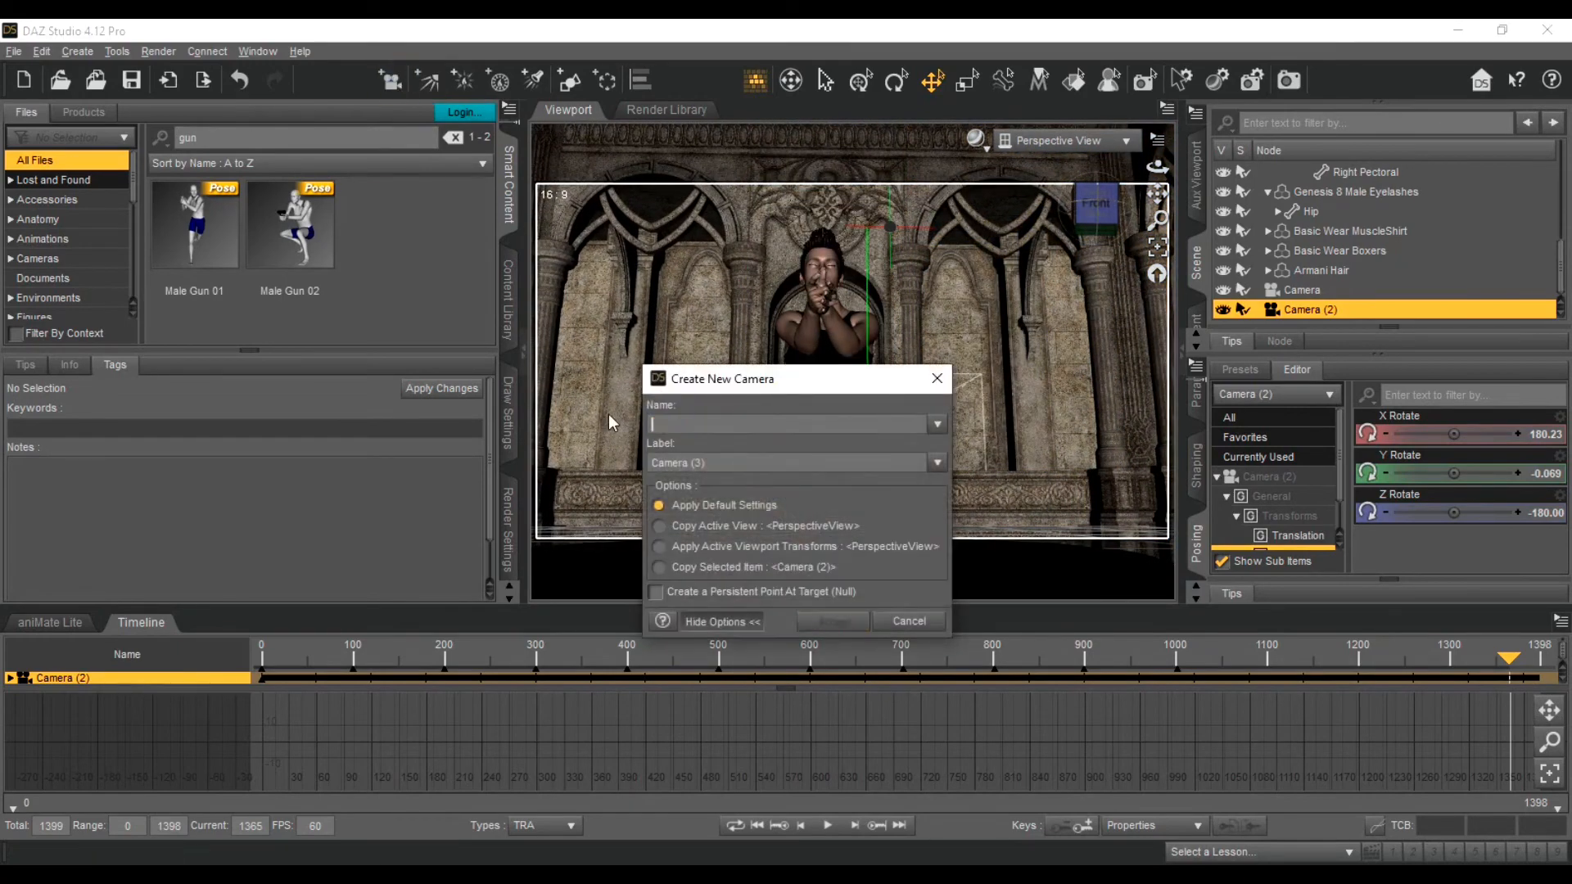
{"action": "type", "text": "cam3"}
{"action": "left_click", "coordinate": [658, 507]}
{"action": "left_click", "coordinate": [847, 615]}
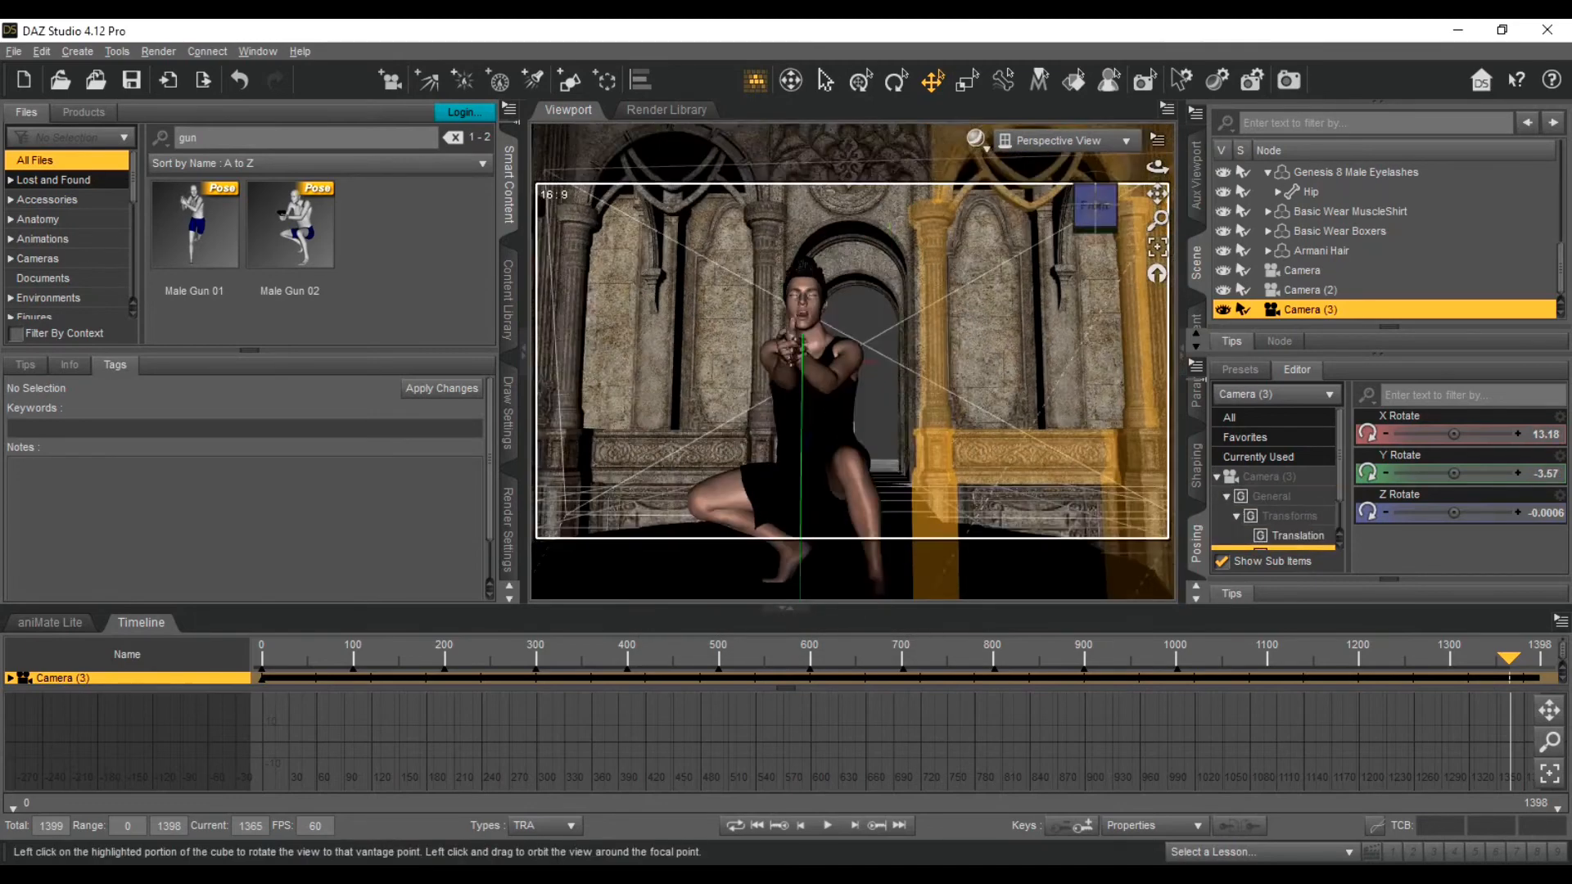
Step: Create a fourth camera named "Camera 4" that copies an angled side view of the platform and doorway
{"action": "left_click_drag", "start_coordinate": [1097, 209], "coordinate": [1118, 215]}
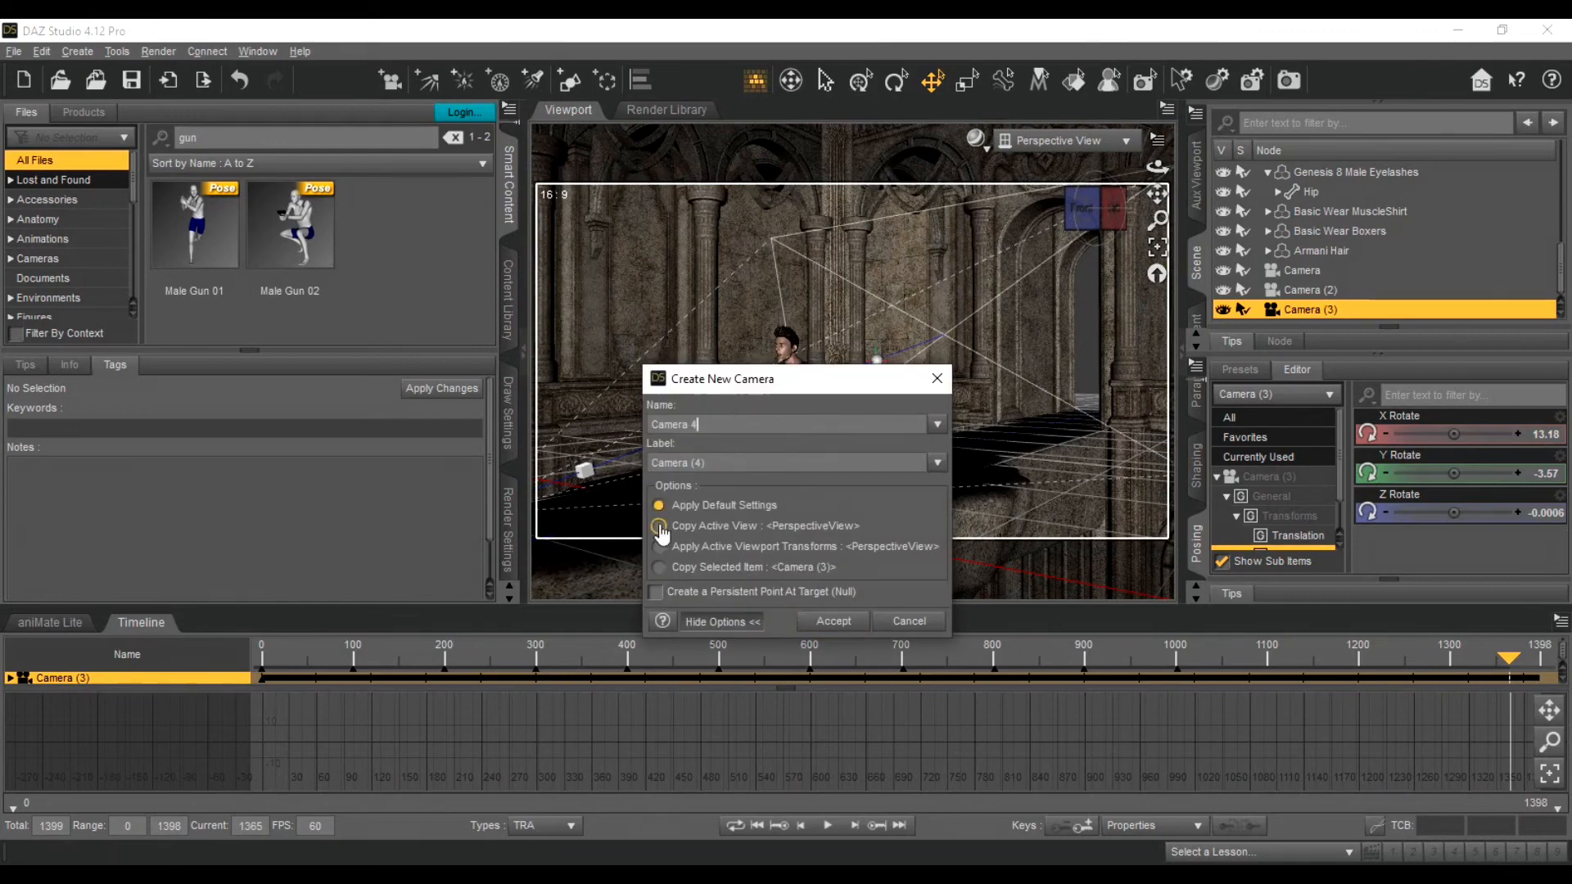
{"action": "left_click", "coordinate": [850, 622]}
Step: Return to frame 0 and preview the animation through the first camera, then stop playback
{"action": "left_click", "coordinate": [757, 825]}
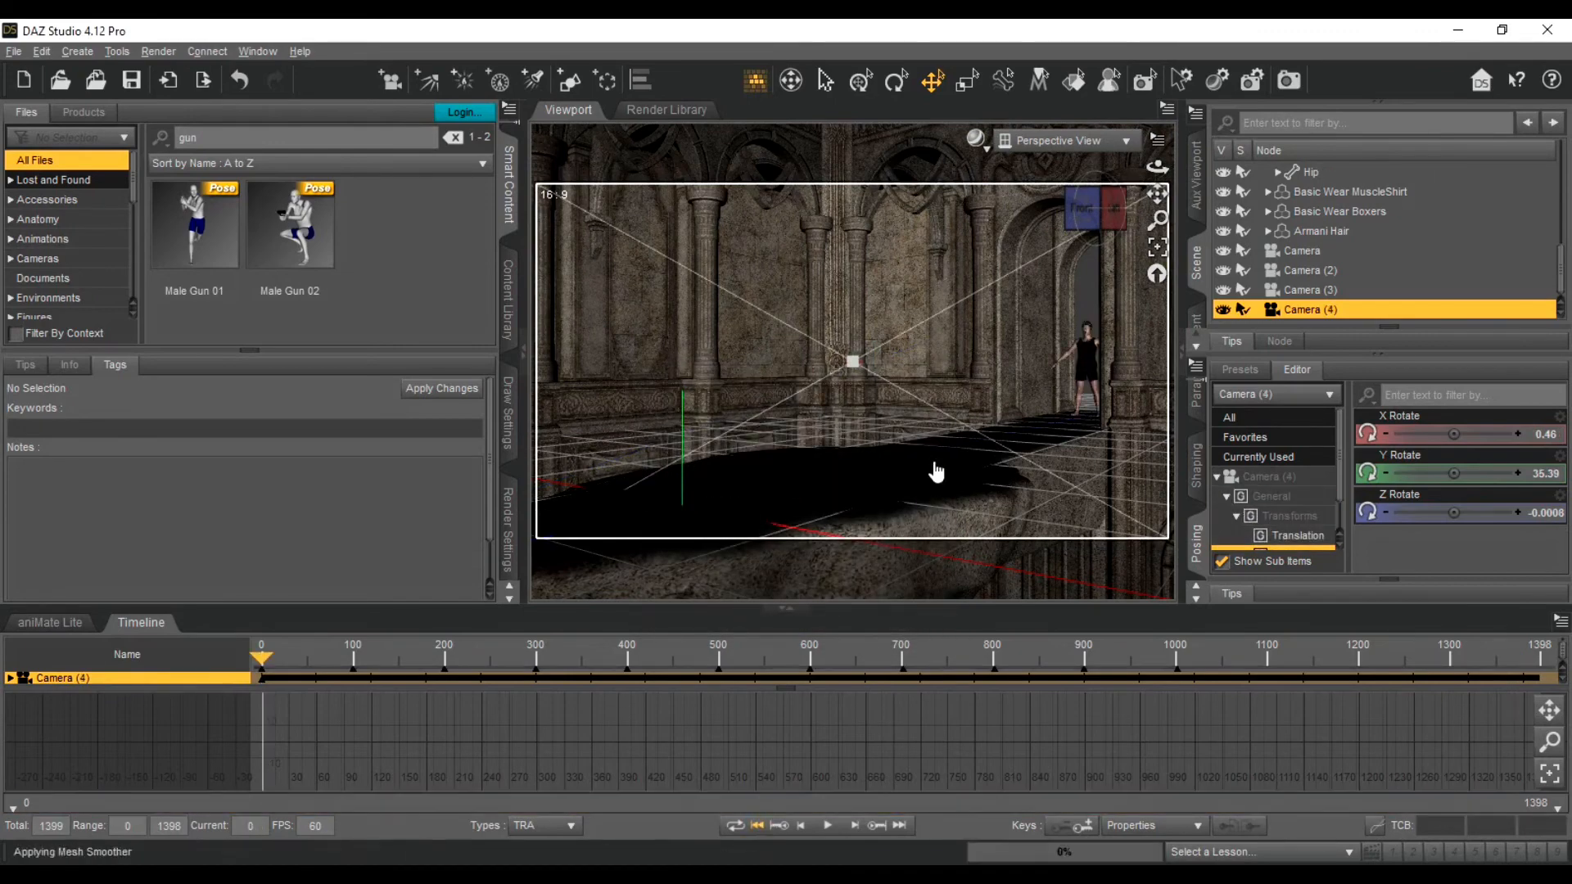
{"action": "left_click", "coordinate": [1128, 143]}
{"action": "left_click", "coordinate": [1104, 308]}
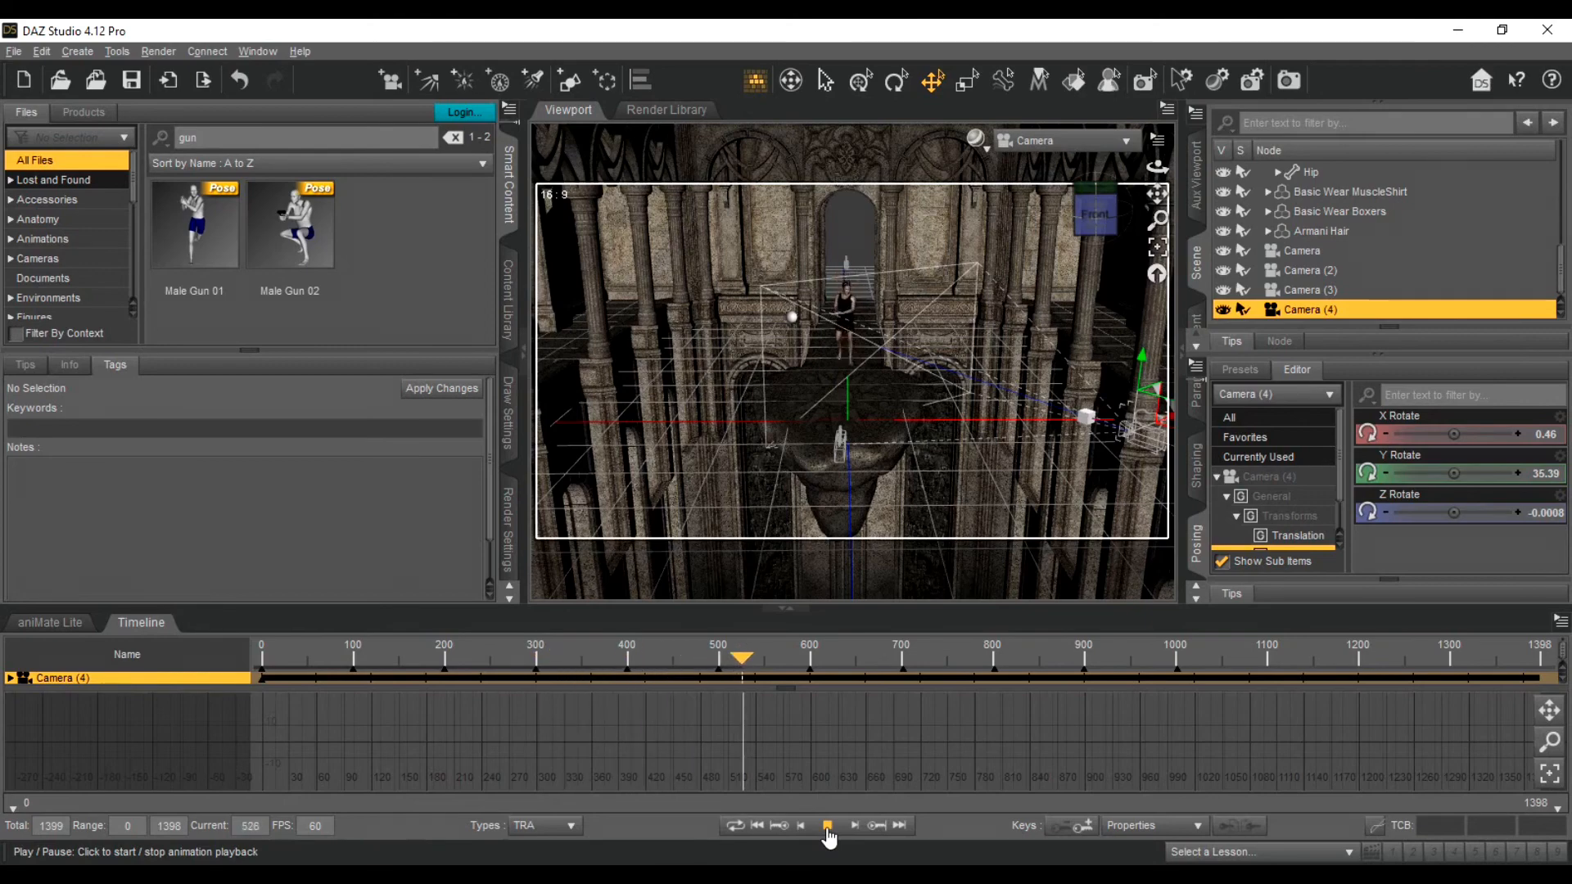
{"action": "left_click", "coordinate": [829, 825]}
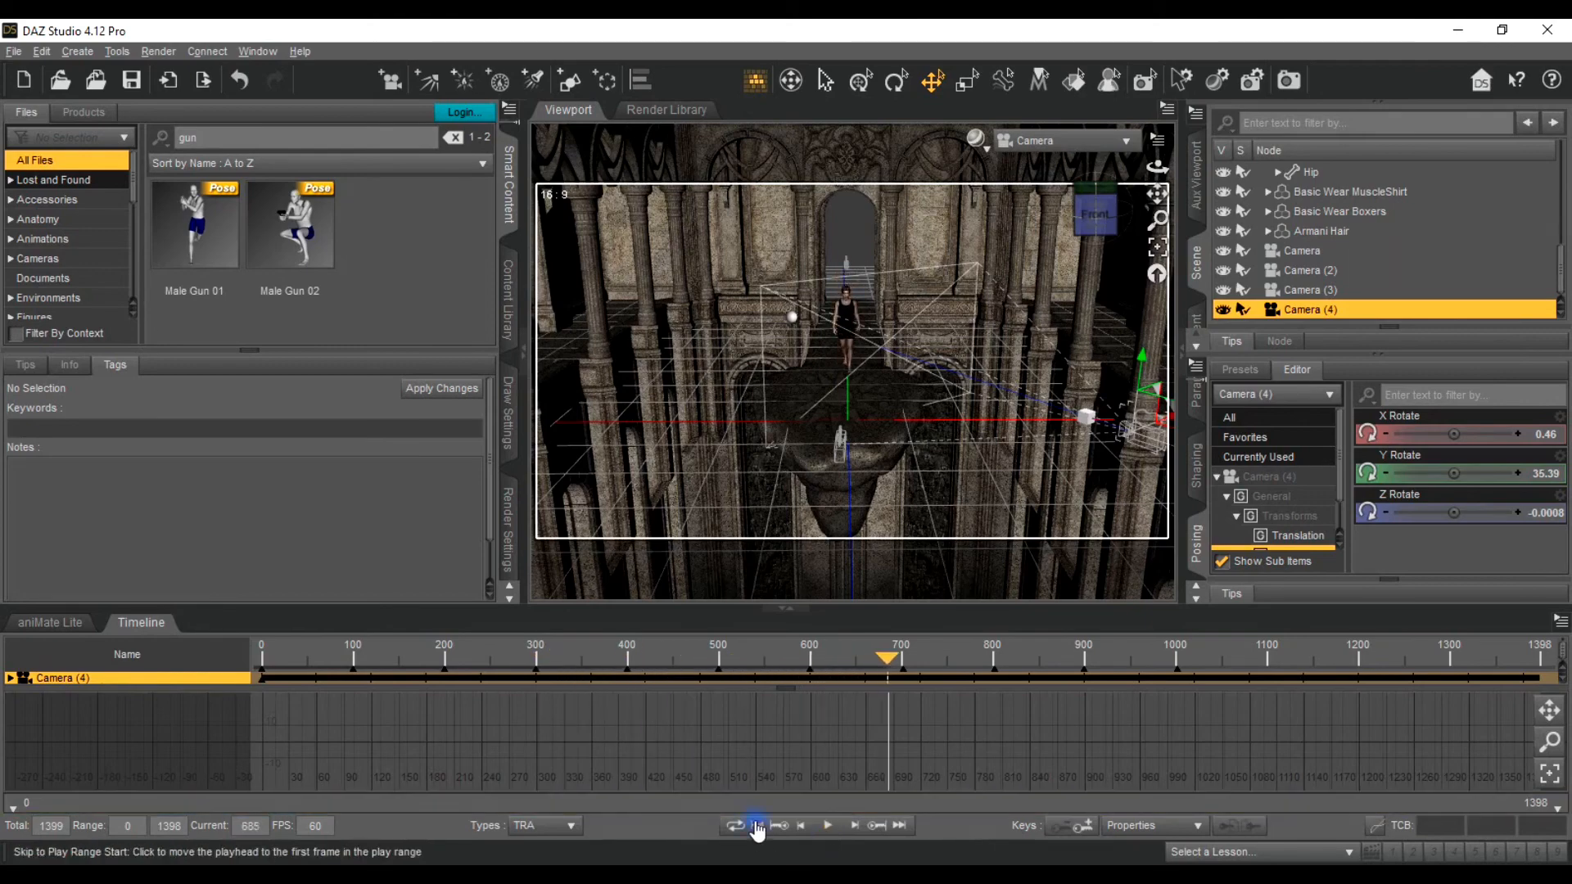
Step: Preview the animation from frame 0 through Camera (2) and stop playback
{"action": "left_click", "coordinate": [756, 825]}
{"action": "left_click", "coordinate": [1126, 140]}
{"action": "left_click", "coordinate": [1110, 326]}
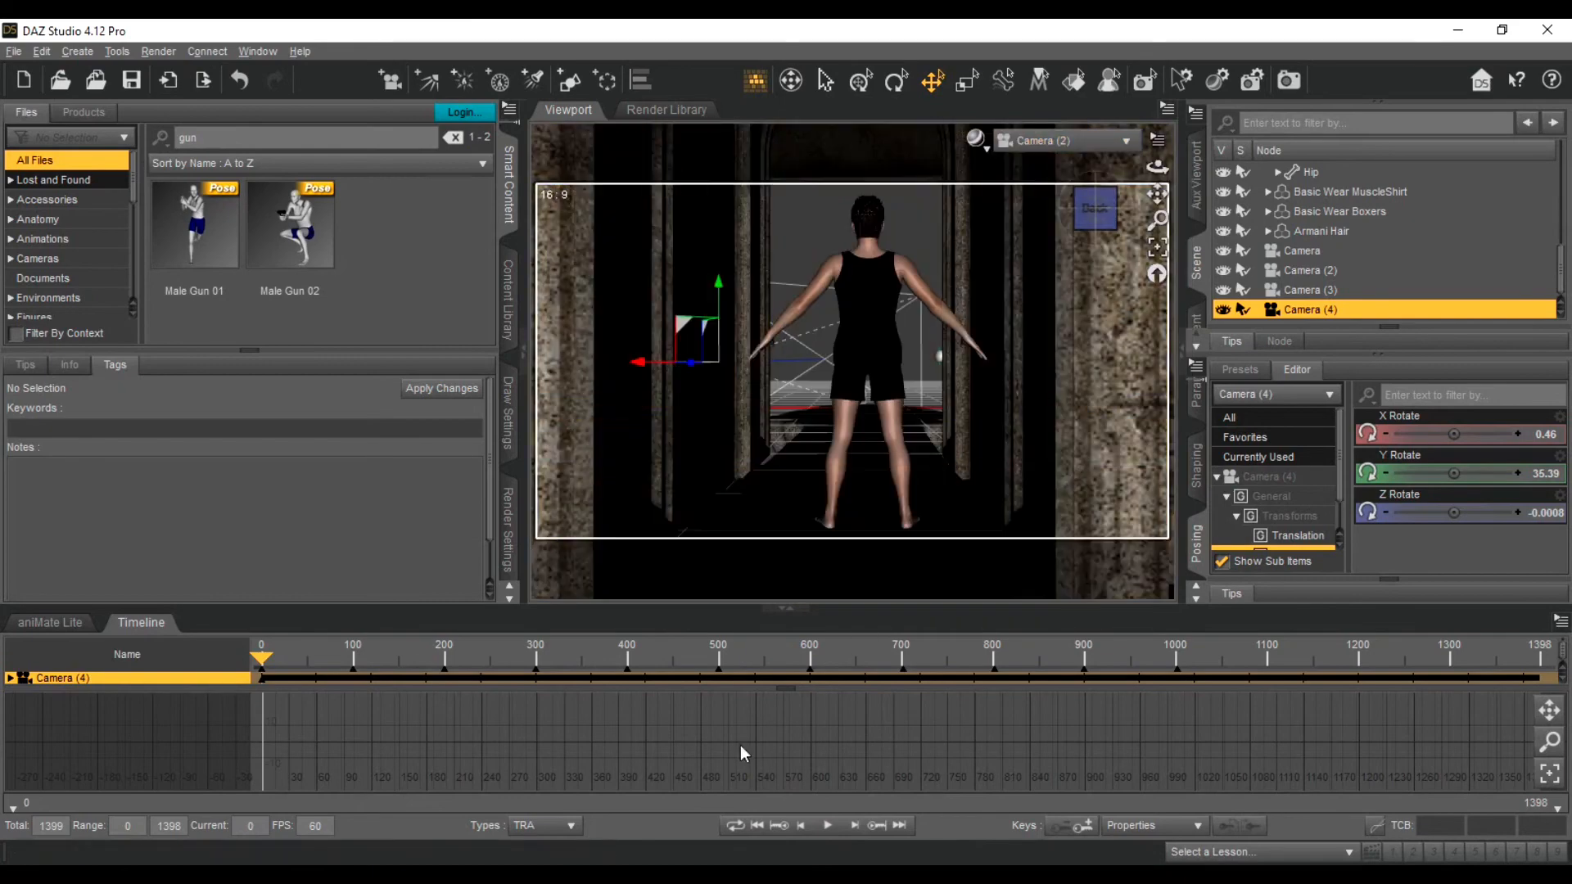
{"action": "left_click", "coordinate": [828, 825]}
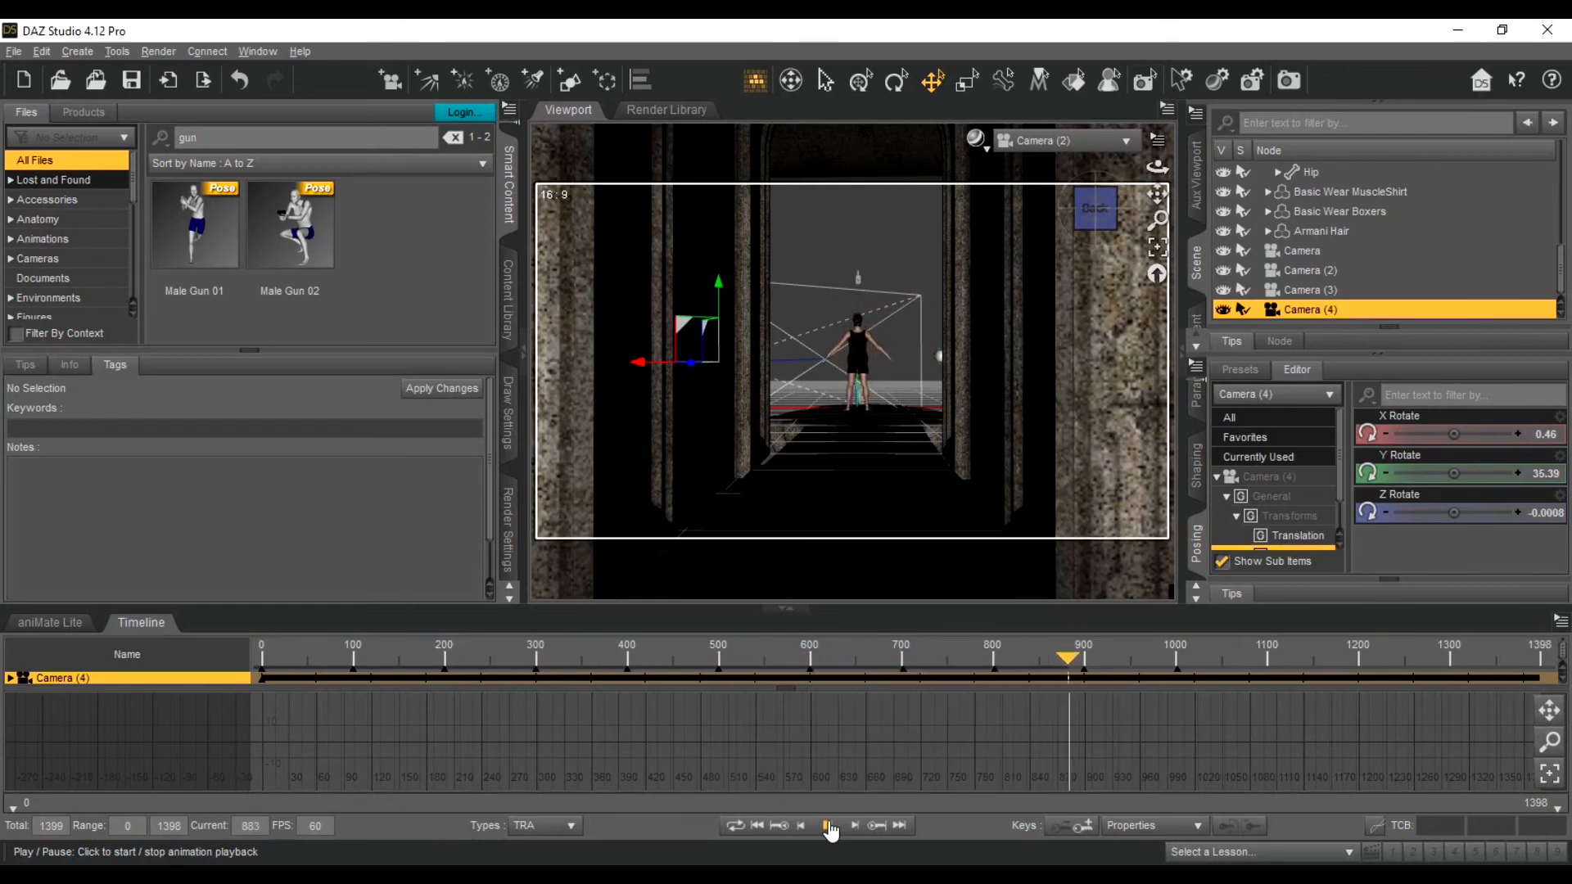
{"action": "left_click", "coordinate": [830, 825]}
Step: Rewind to frame 0 and play the animation through Camera (3)
{"action": "left_click", "coordinate": [758, 825]}
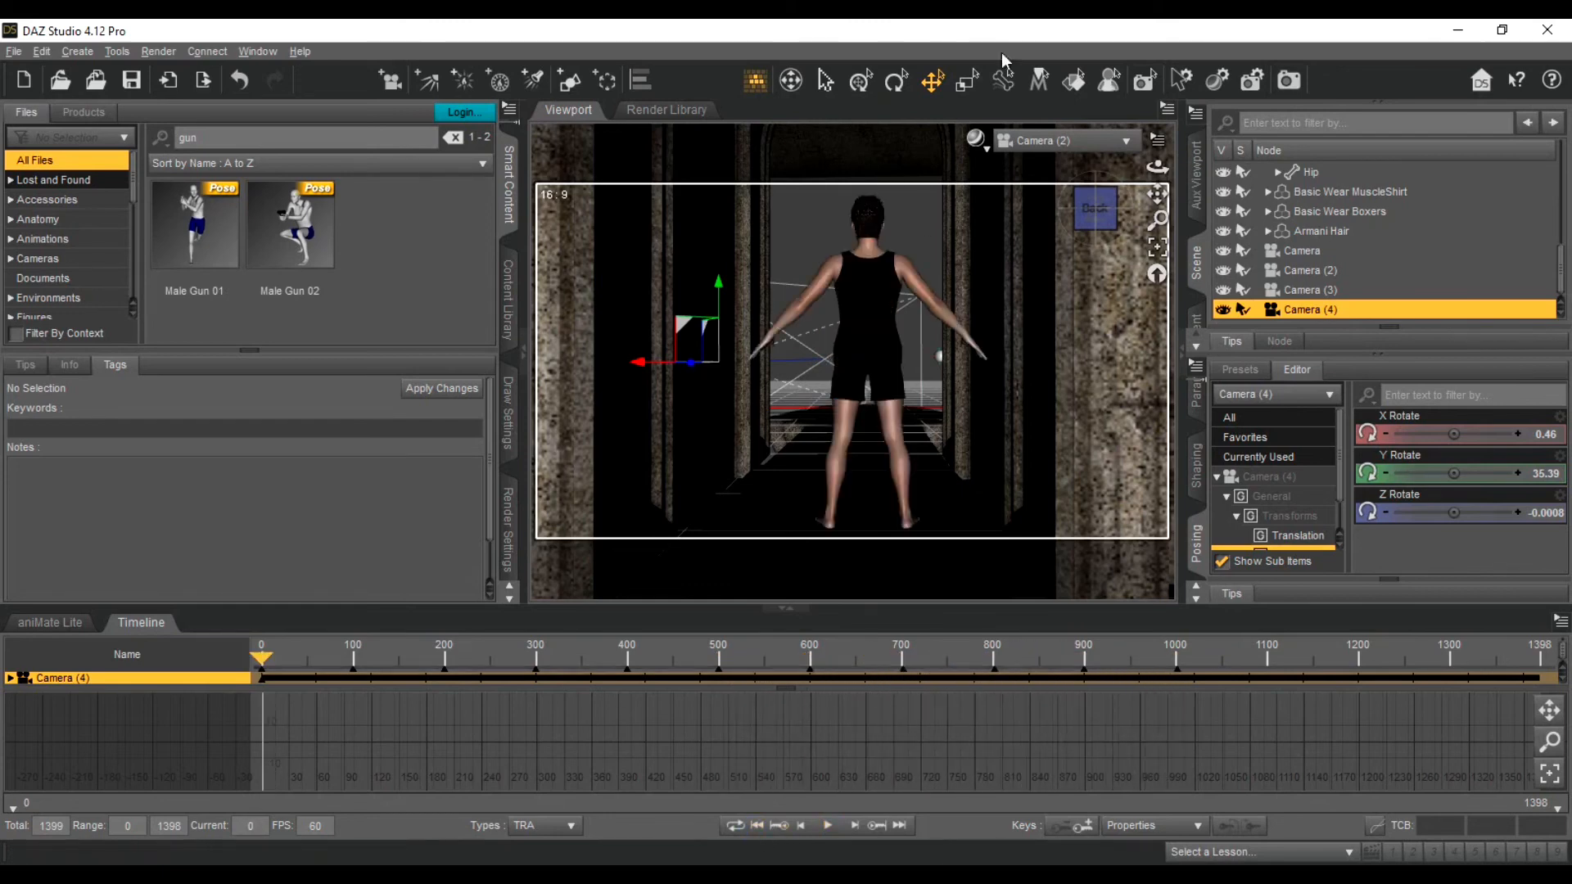
{"action": "left_click", "coordinate": [1056, 140]}
{"action": "left_click", "coordinate": [1064, 355]}
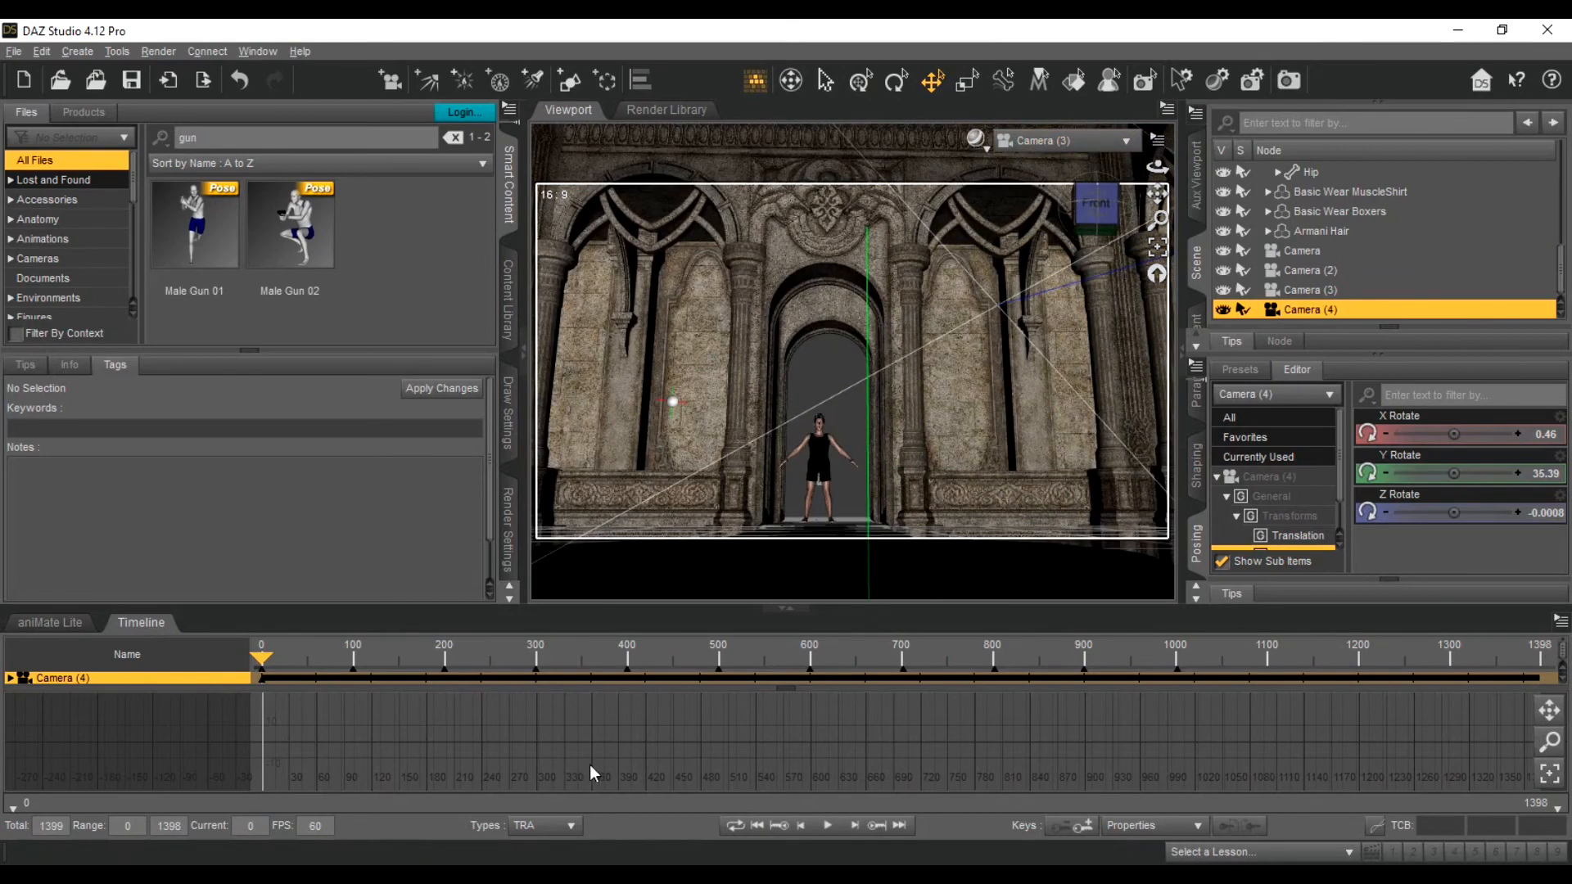
{"action": "left_click", "coordinate": [828, 825]}
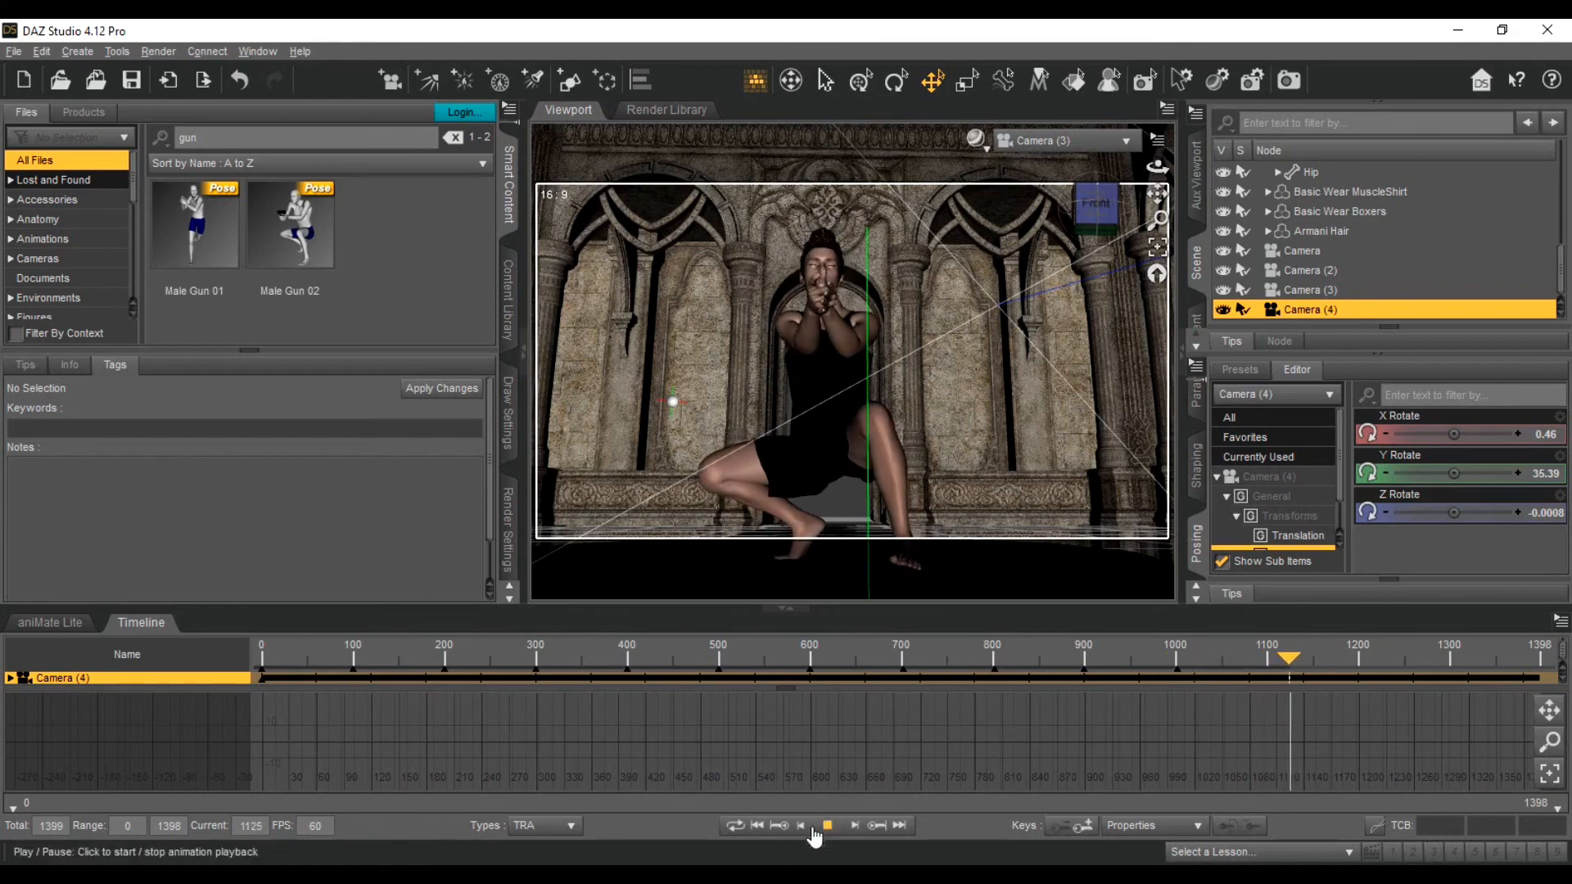
Step: Rewind to frame 0 and play the animation through Camera (4)
{"action": "left_click", "coordinate": [758, 825]}
{"action": "left_click", "coordinate": [1064, 140]}
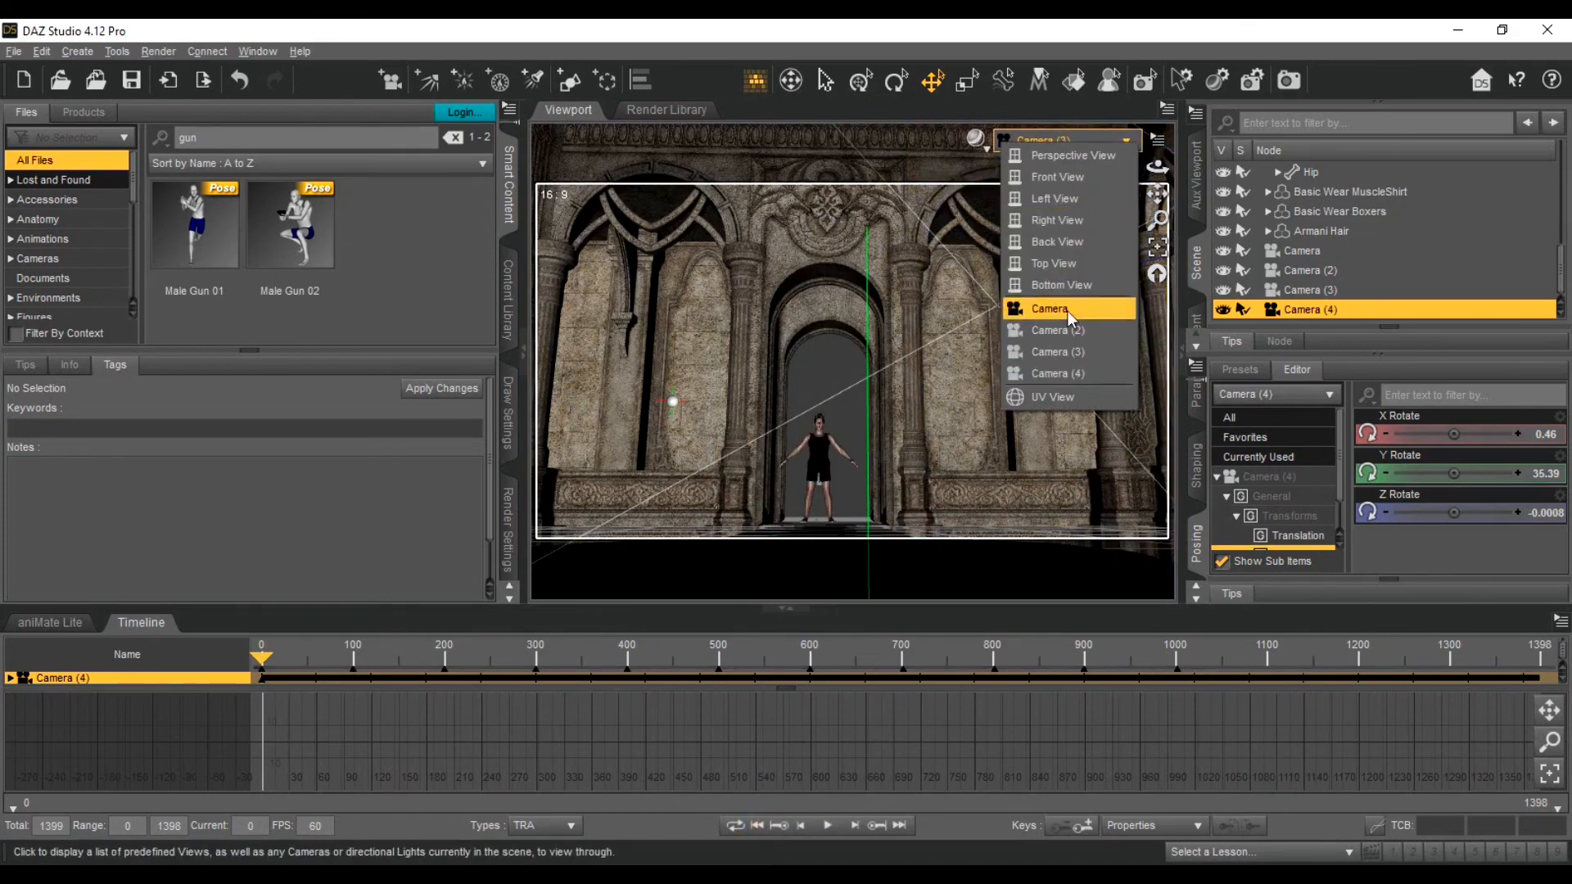
{"action": "left_click", "coordinate": [1056, 363]}
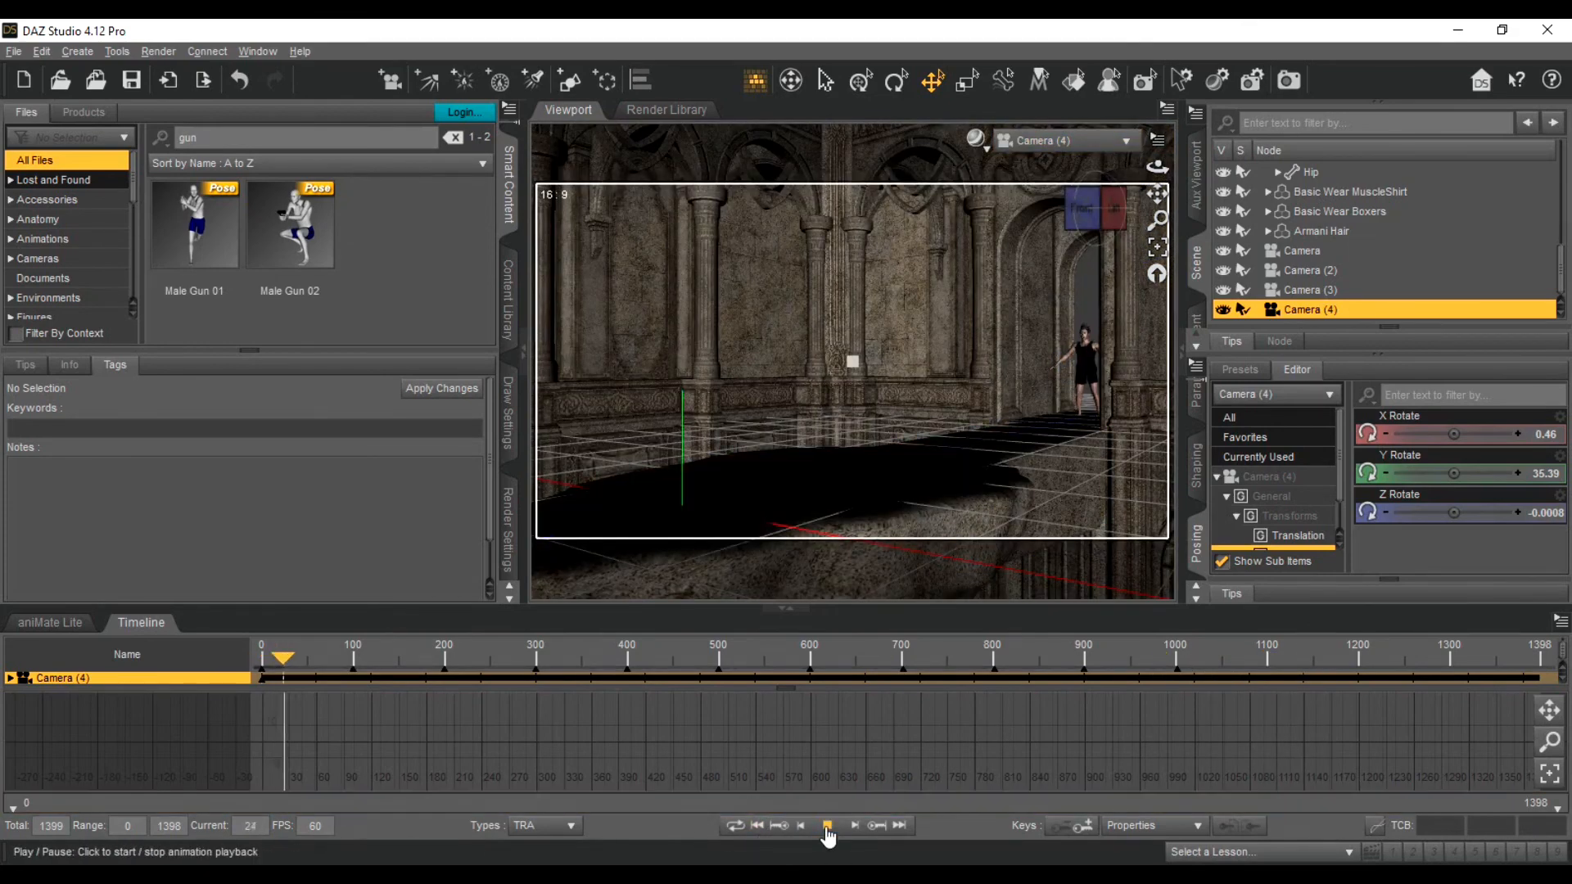